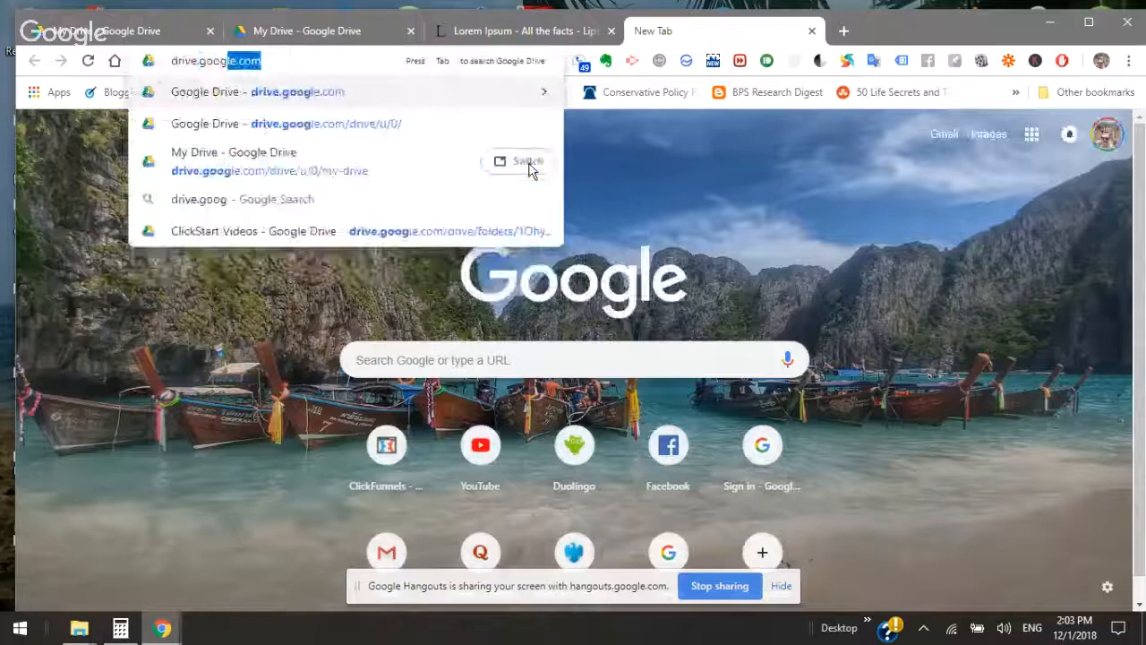
Load drive.google.com, switch to the other open My Drive page and select the Overgrowth Agency site
key("Return")
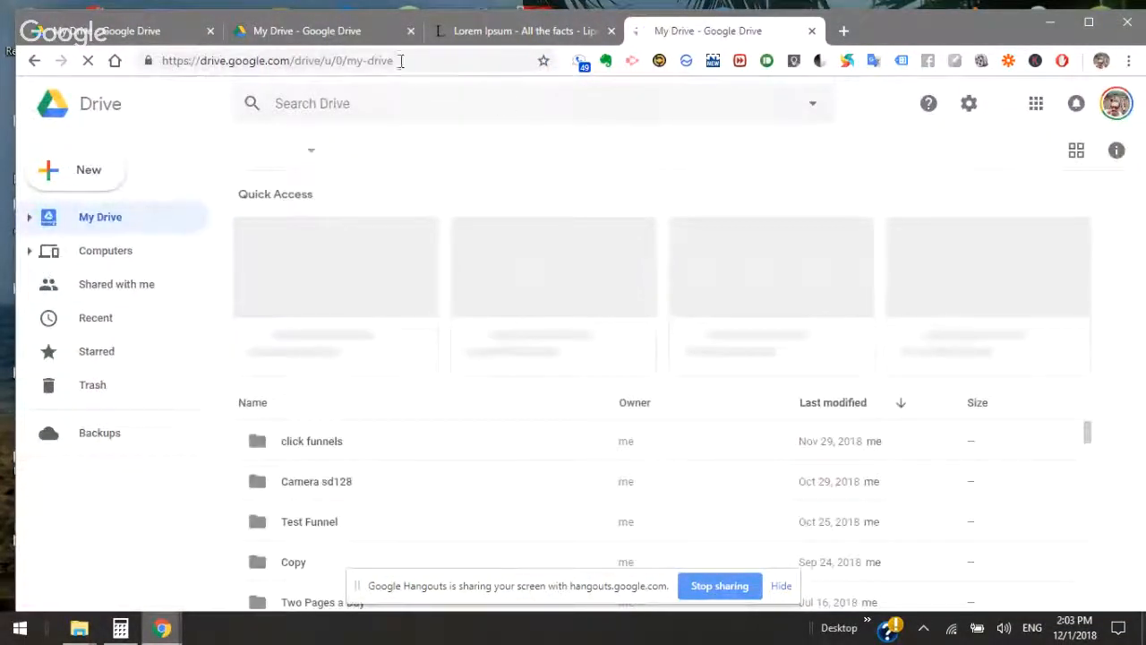
left_click(340, 36)
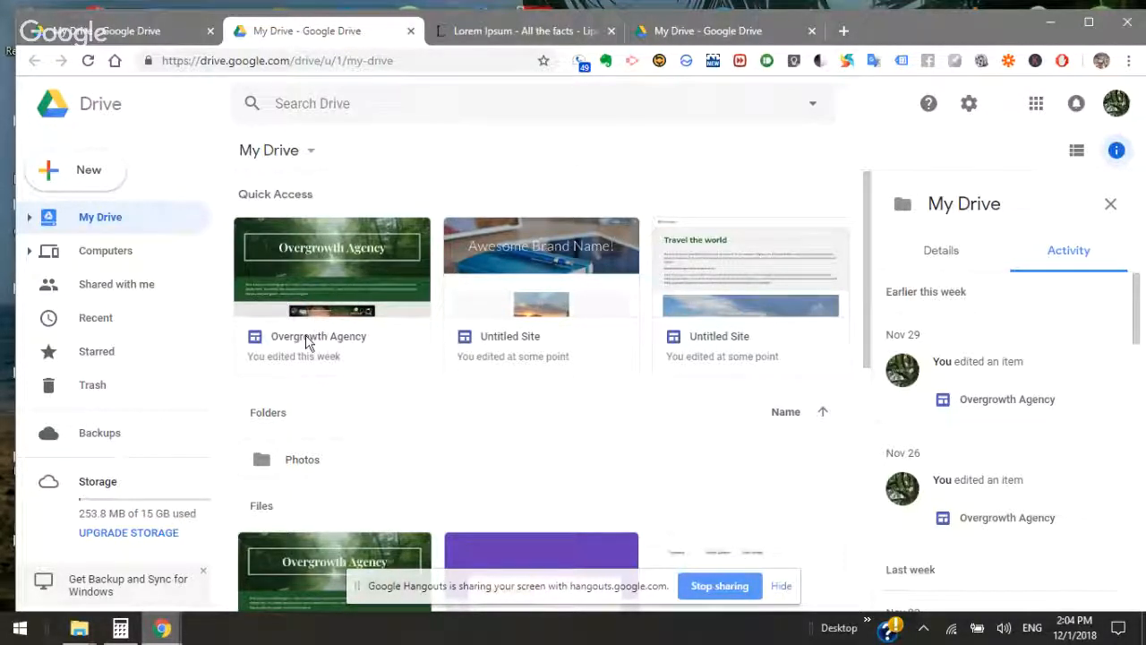
left_click(331, 256)
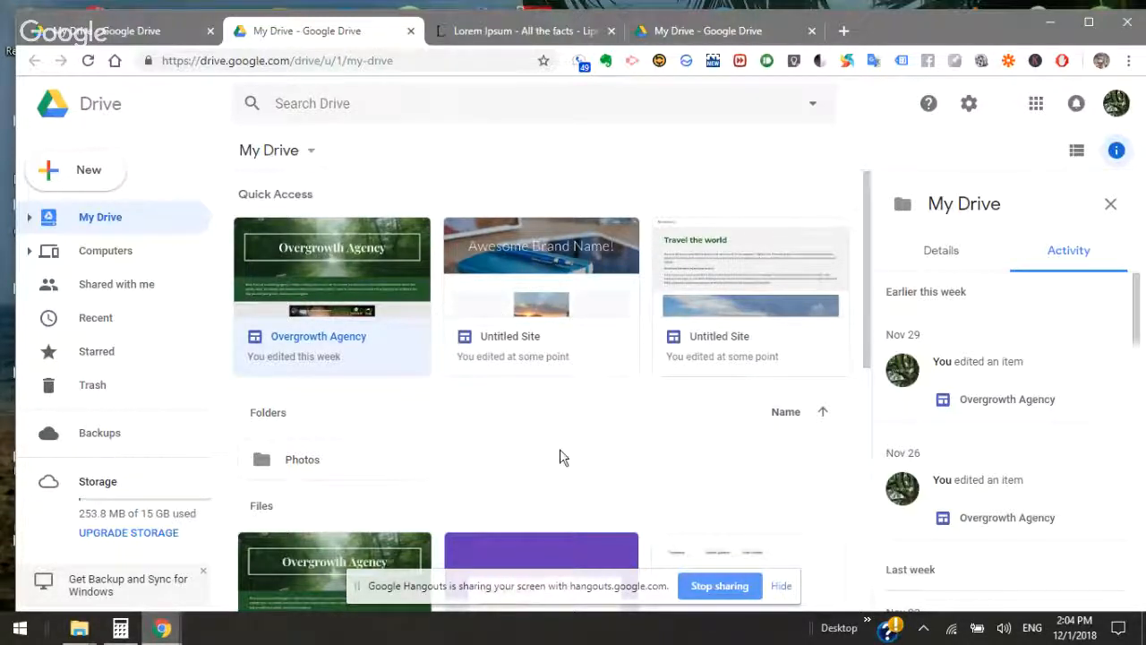
Create a new blank Google Sites website from My Drive
left_click(74, 171)
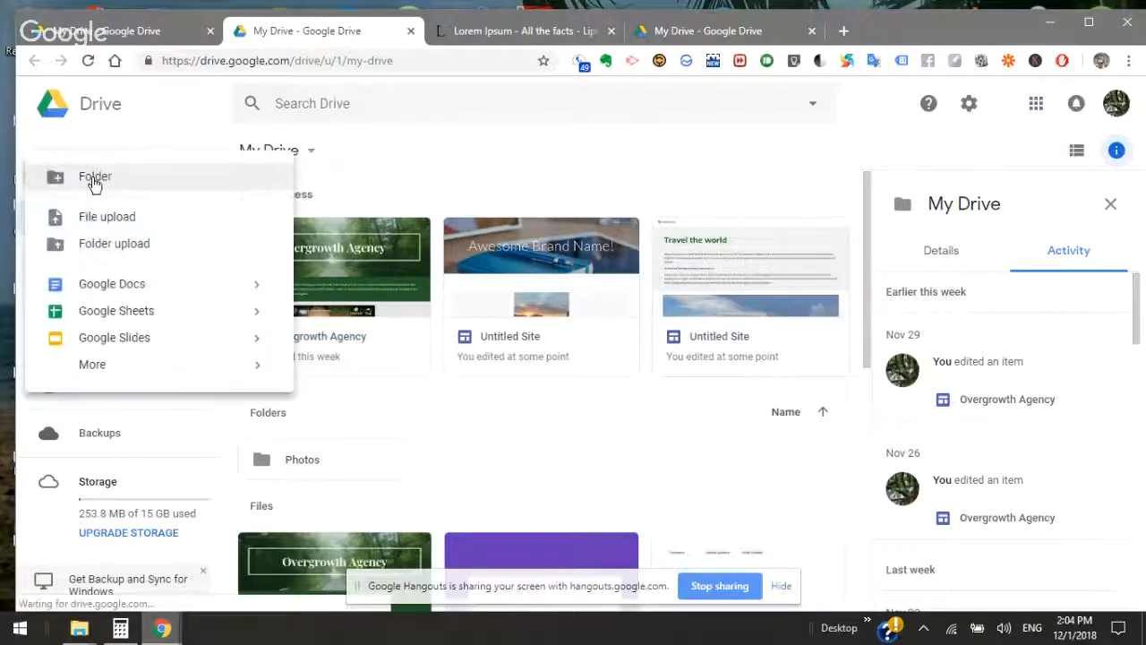
left_click(439, 201)
left_click(81, 184)
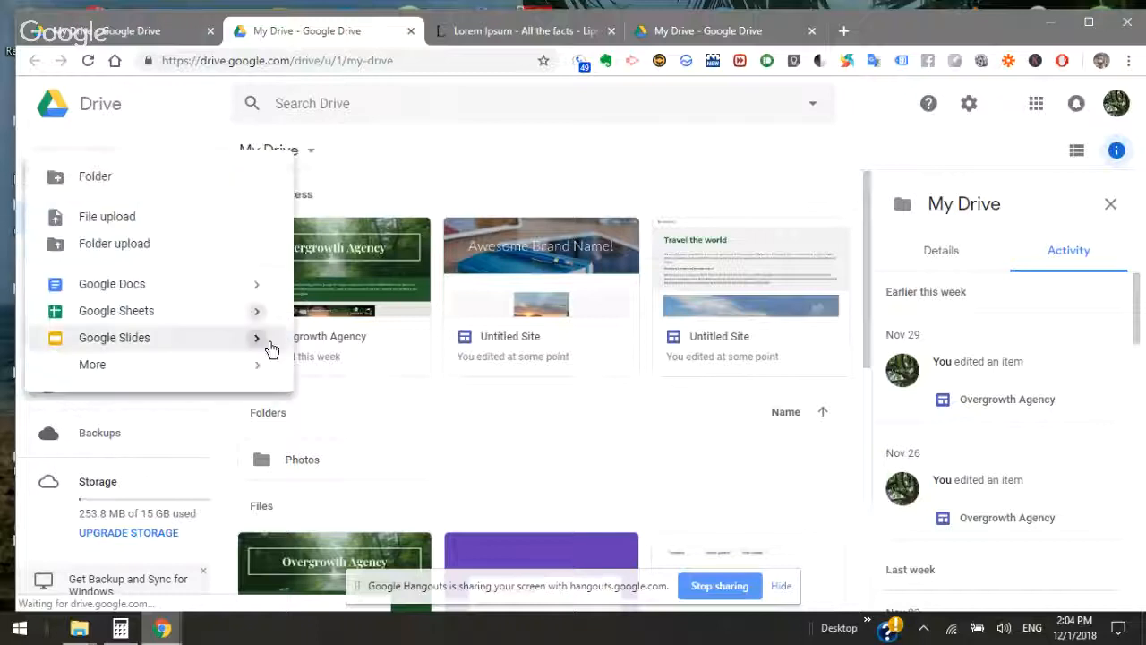
mouse_move(228, 369)
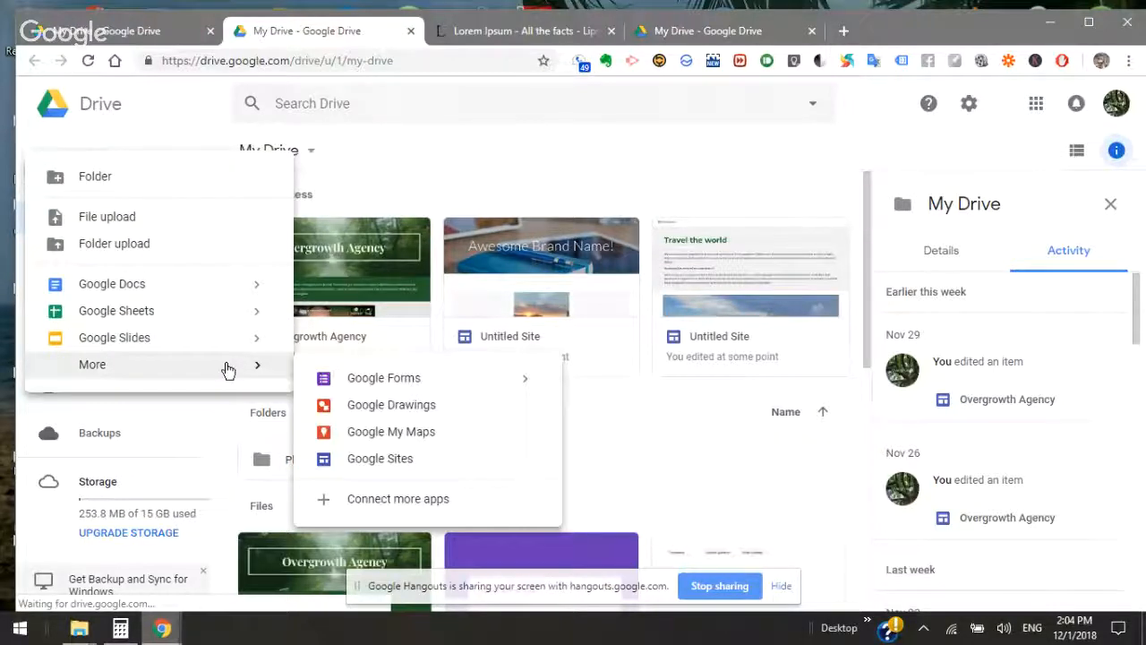
left_click(382, 461)
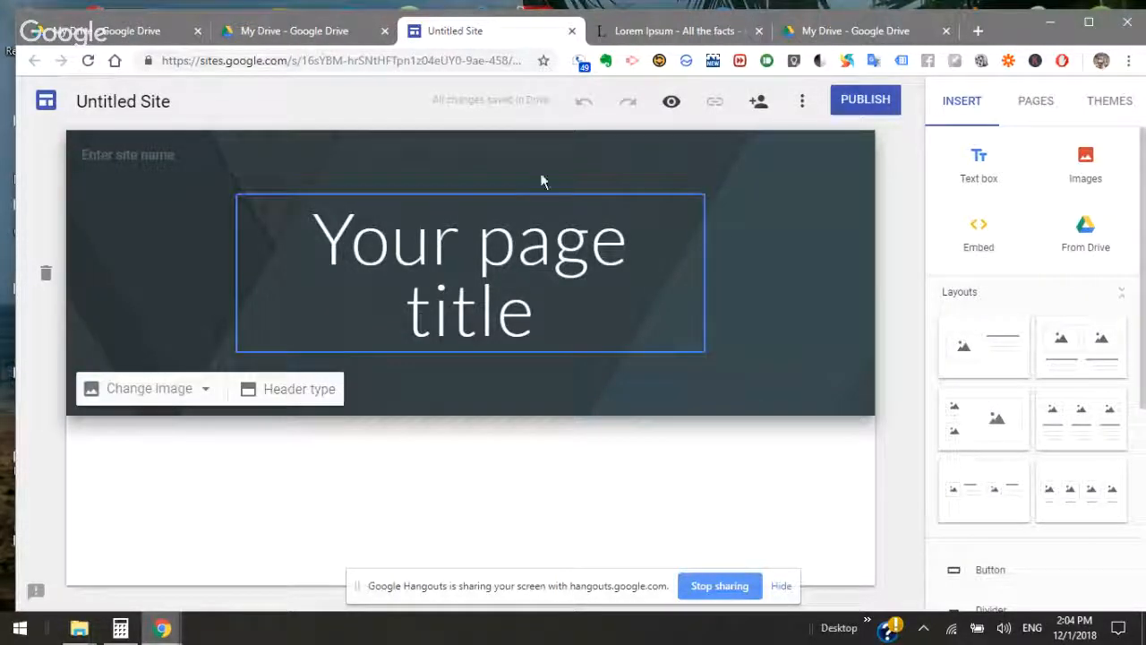
Try the Cover, Banner and Title only header types, and set the page header to Large banner
left_click(328, 392)
left_click(326, 391)
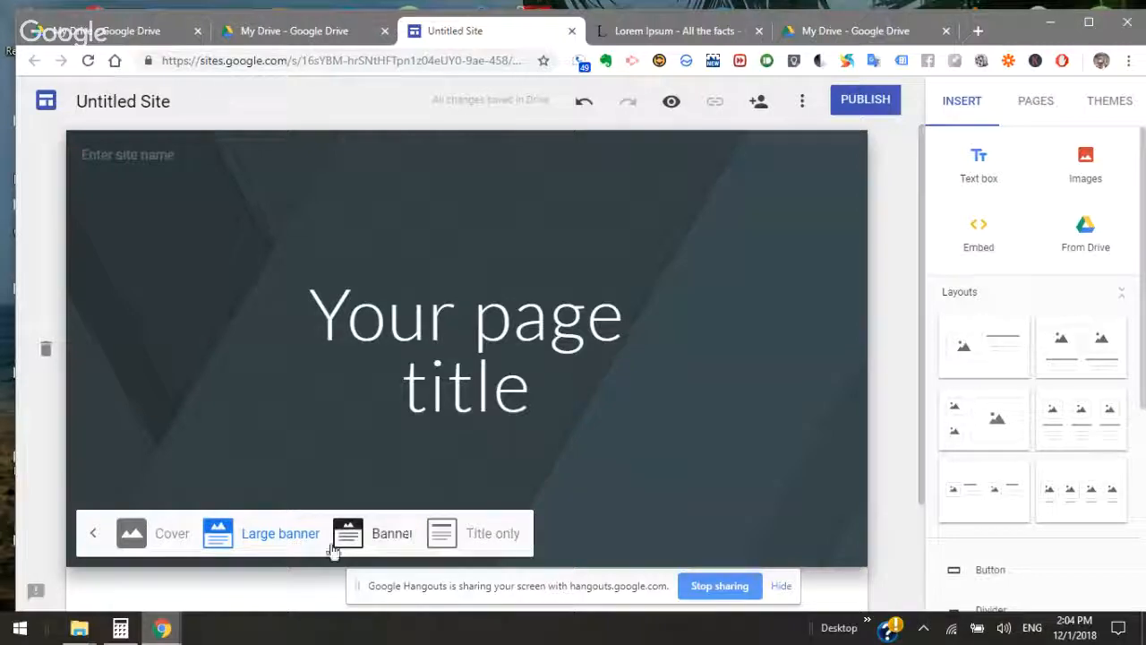
left_click(170, 549)
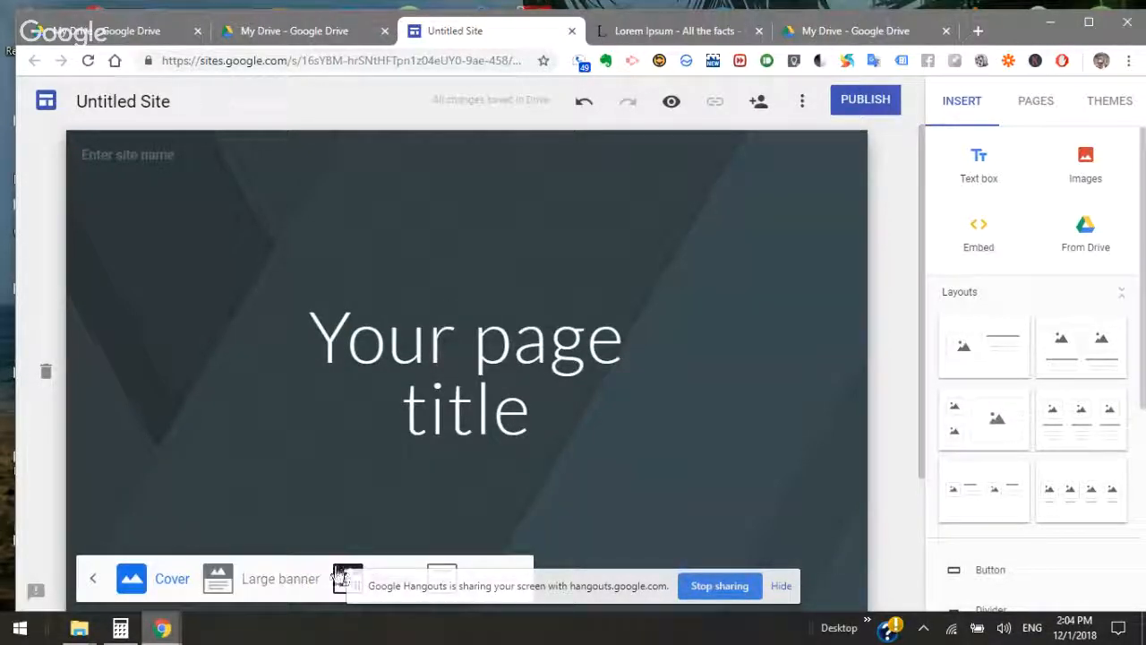
left_click(1089, 21)
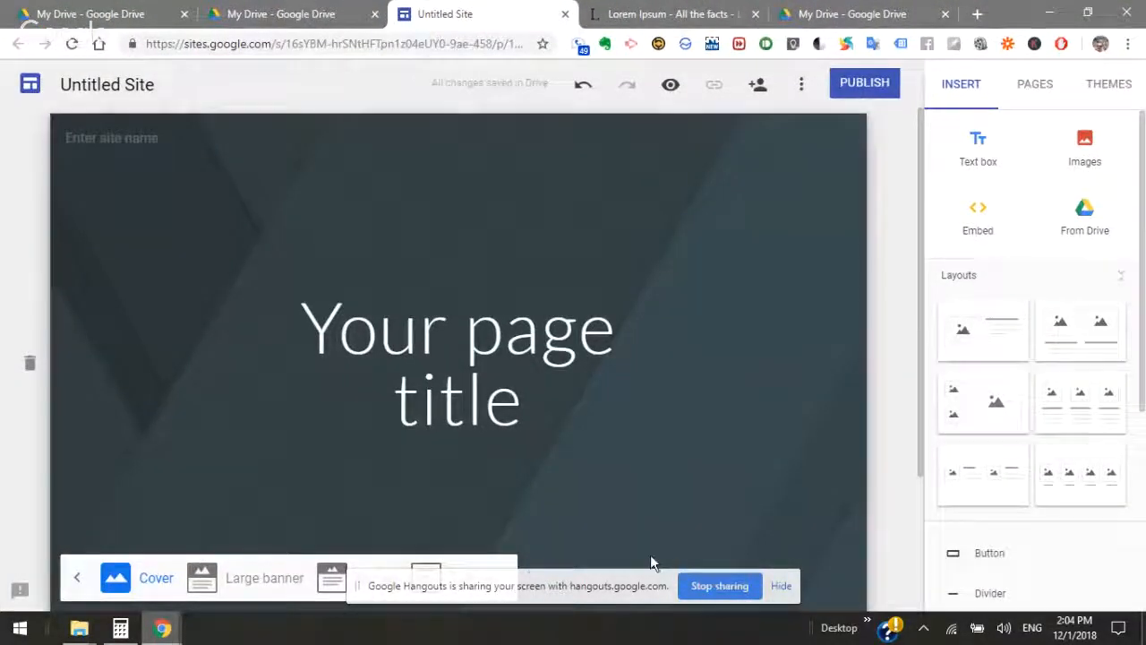
left_click(329, 584)
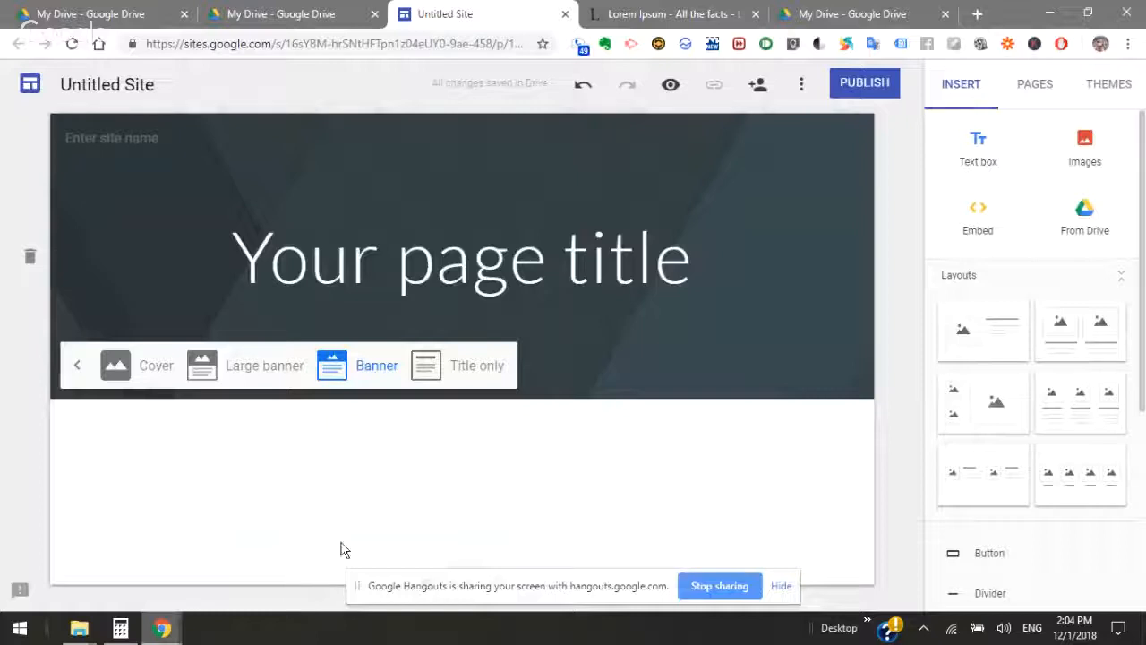
left_click(459, 371)
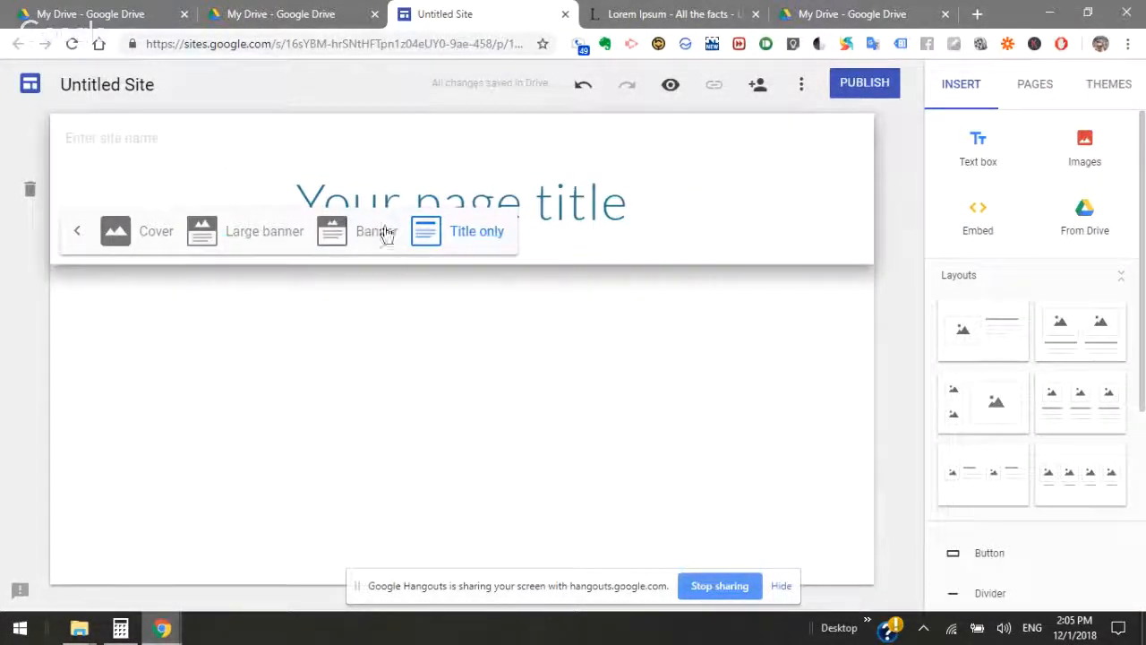
left_click(205, 237)
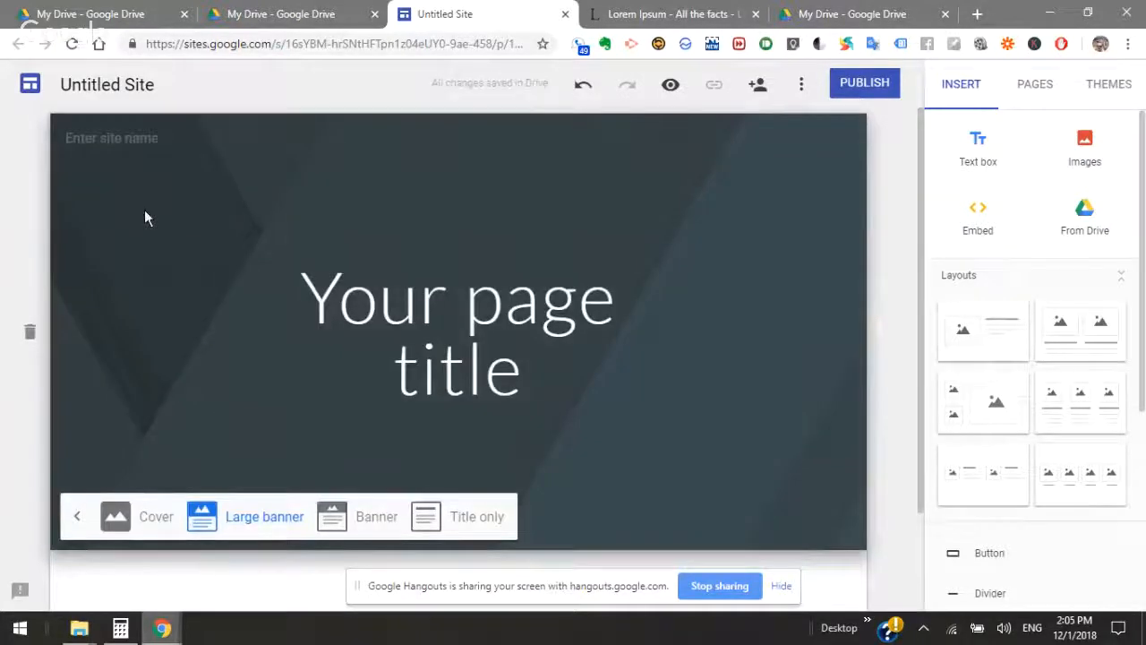
Replace the header background with the gallery image of a hazy sun over a purple sea
left_click(140, 523)
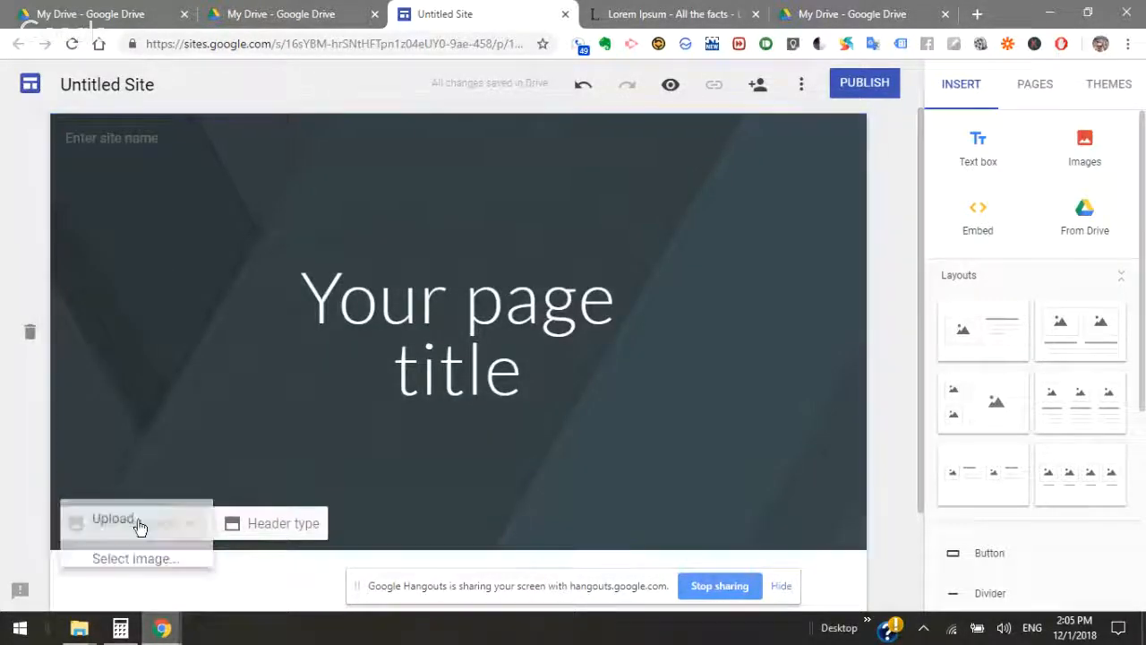
left_click(165, 564)
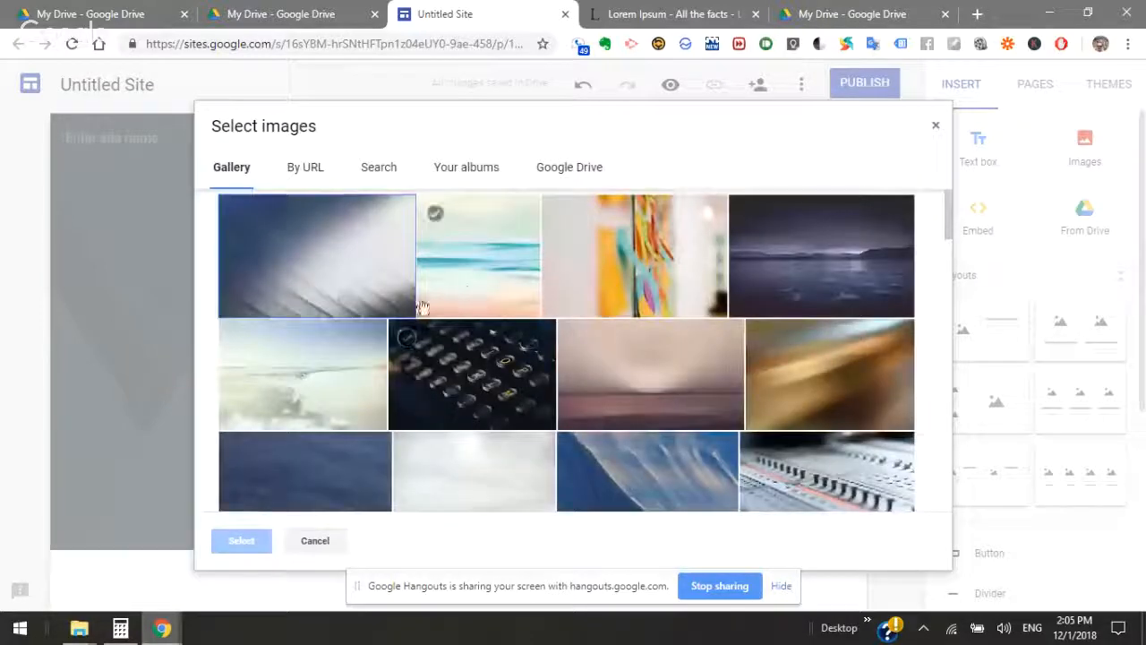
left_click(663, 377)
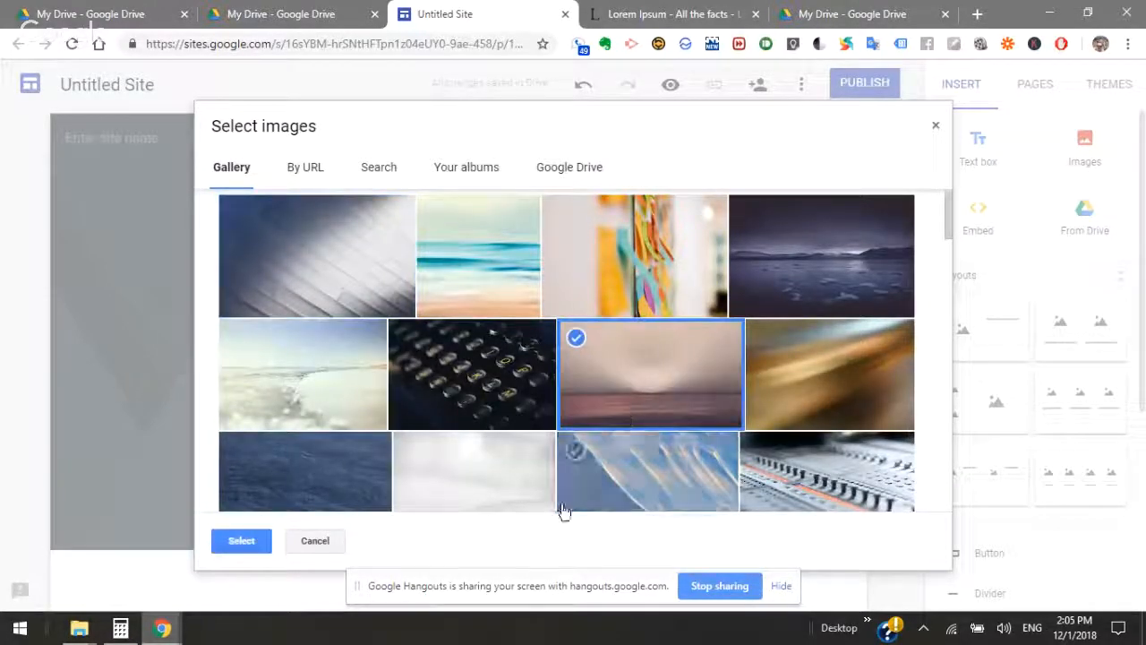
left_click(242, 542)
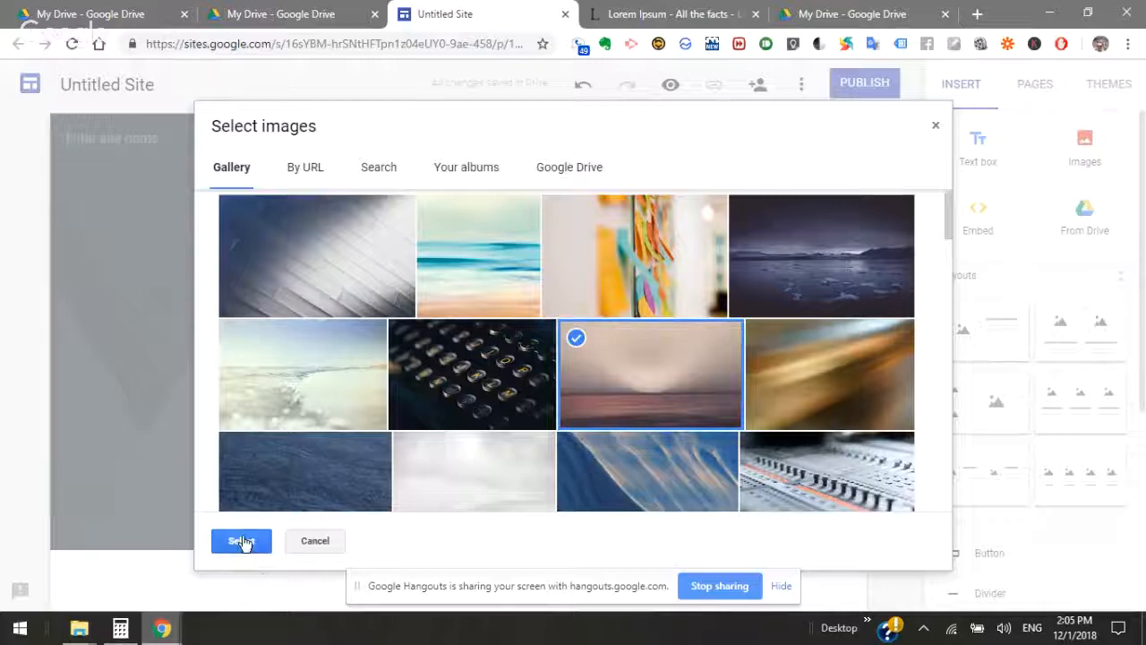
Replace the page title placeholder in the header with "My new blog"
left_click(553, 385)
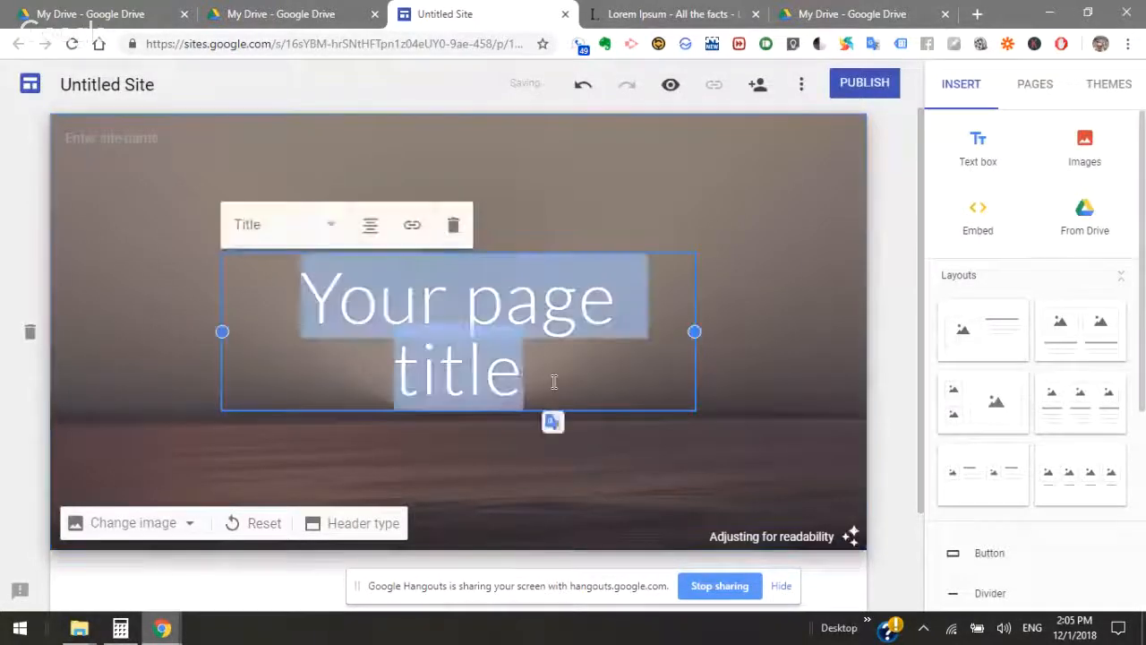
type("M")
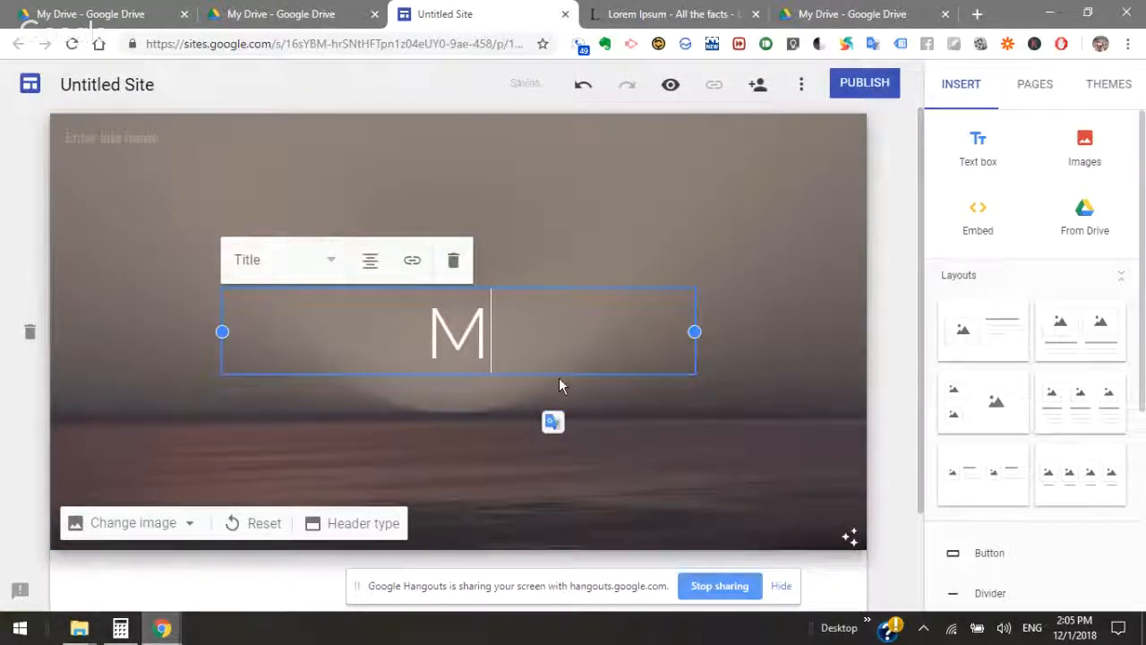
type("y new blog")
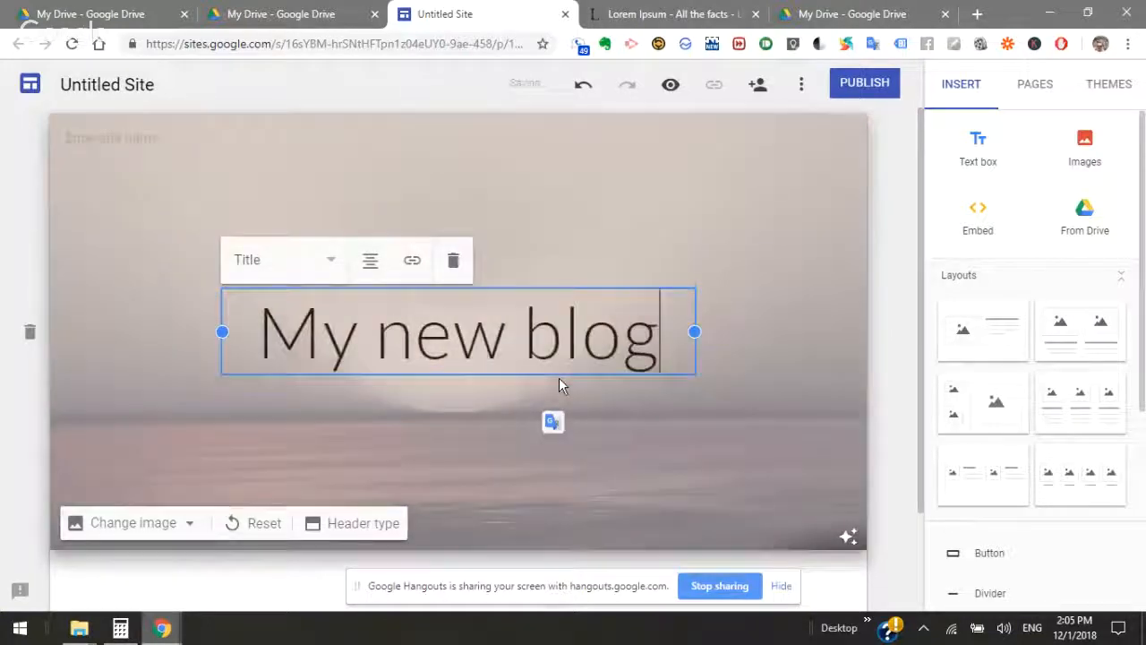
left_click(561, 408)
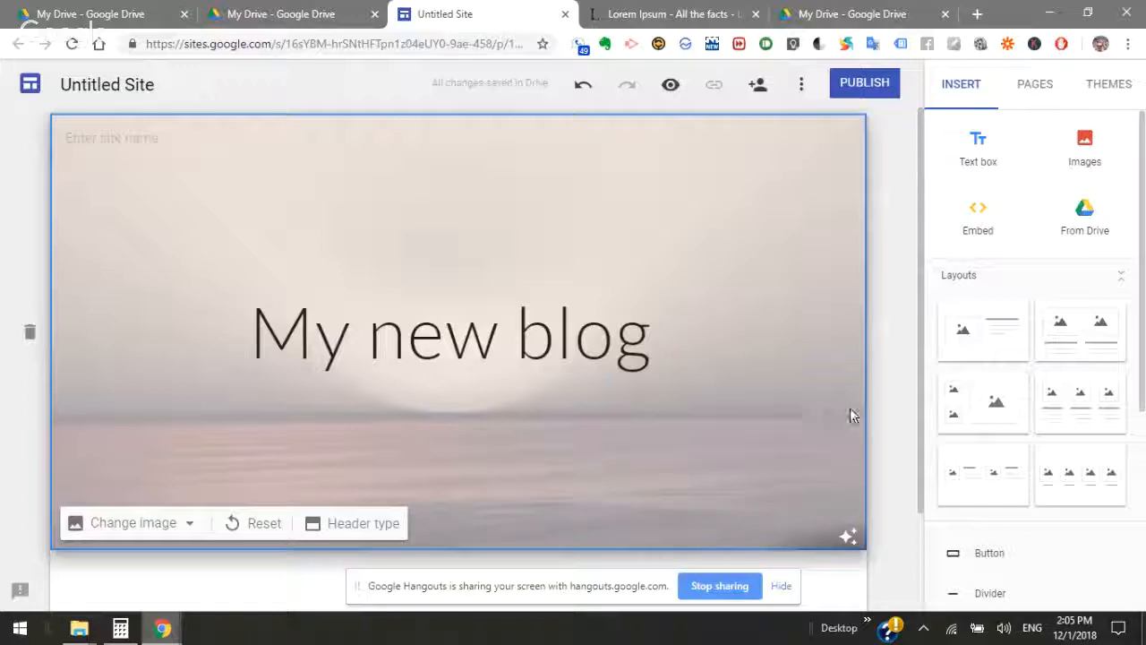
Add the layout with one image beside a heading and text below the header
scroll(799, 389, "down", 1)
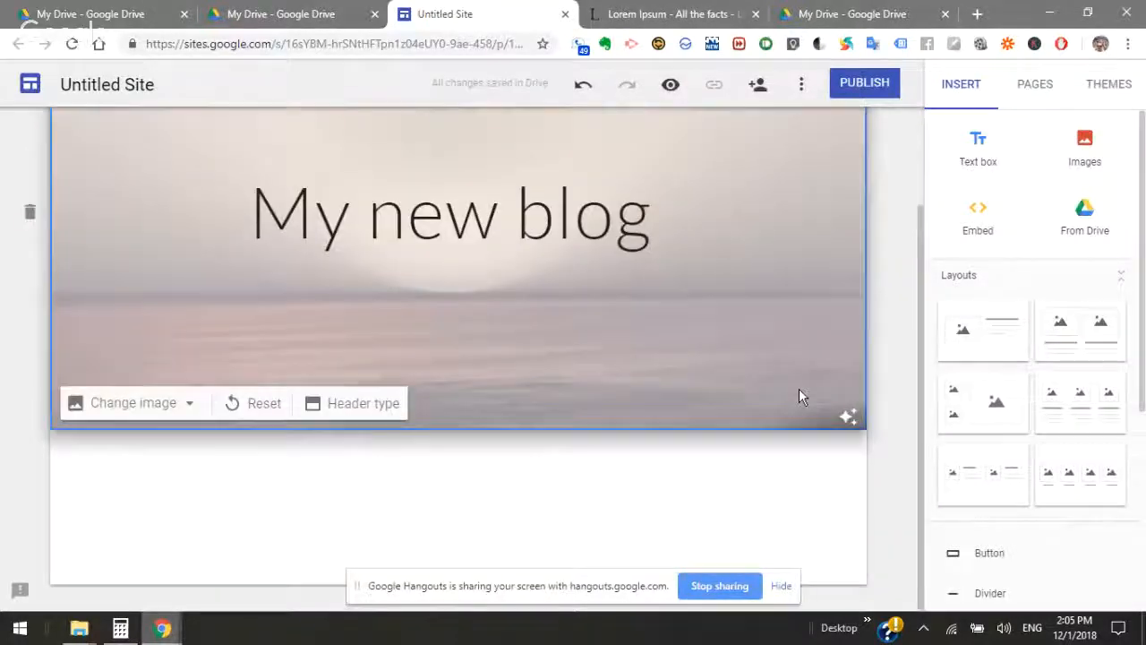
scroll(801, 389, "up", 1)
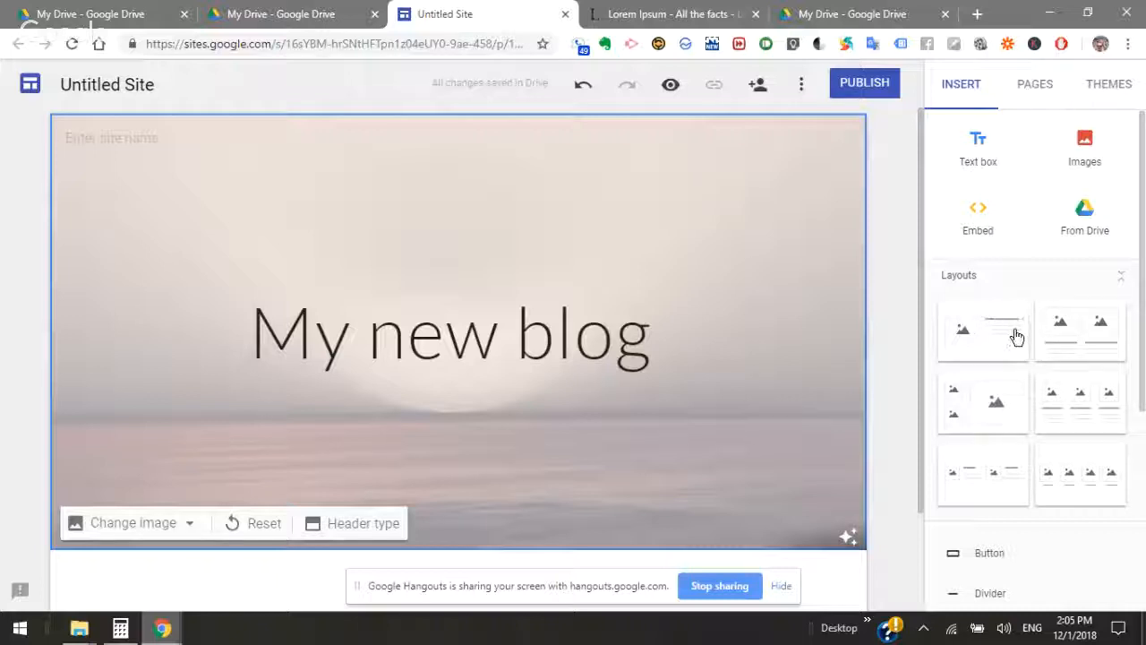
left_click_drag(999, 335, 976, 370)
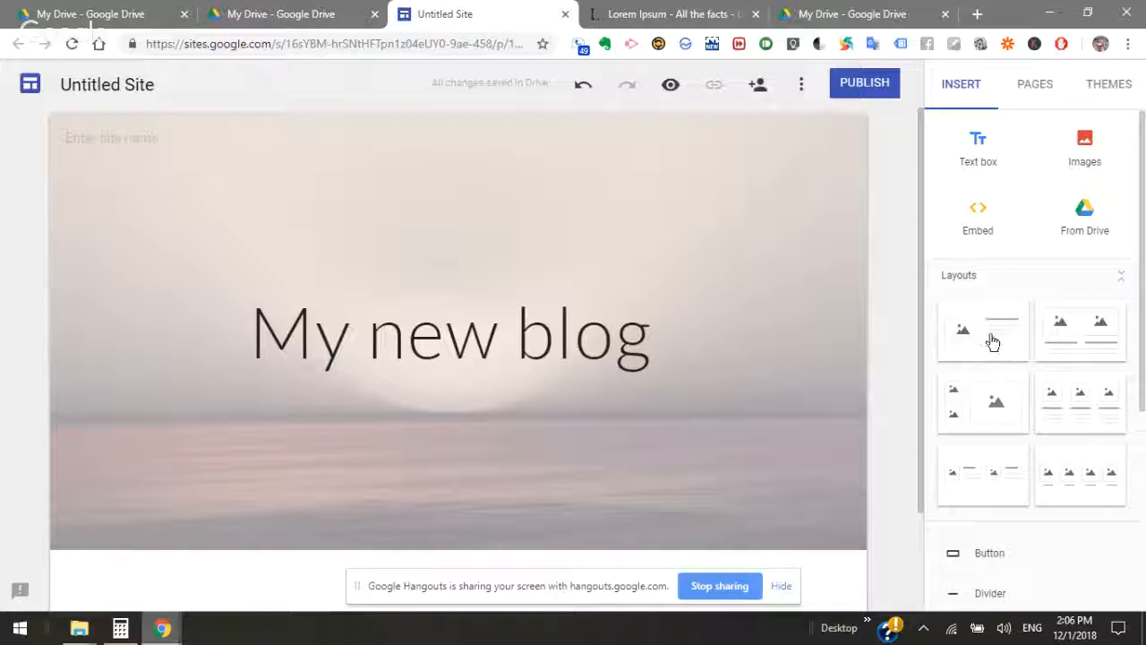
left_click_drag(993, 336, 325, 499)
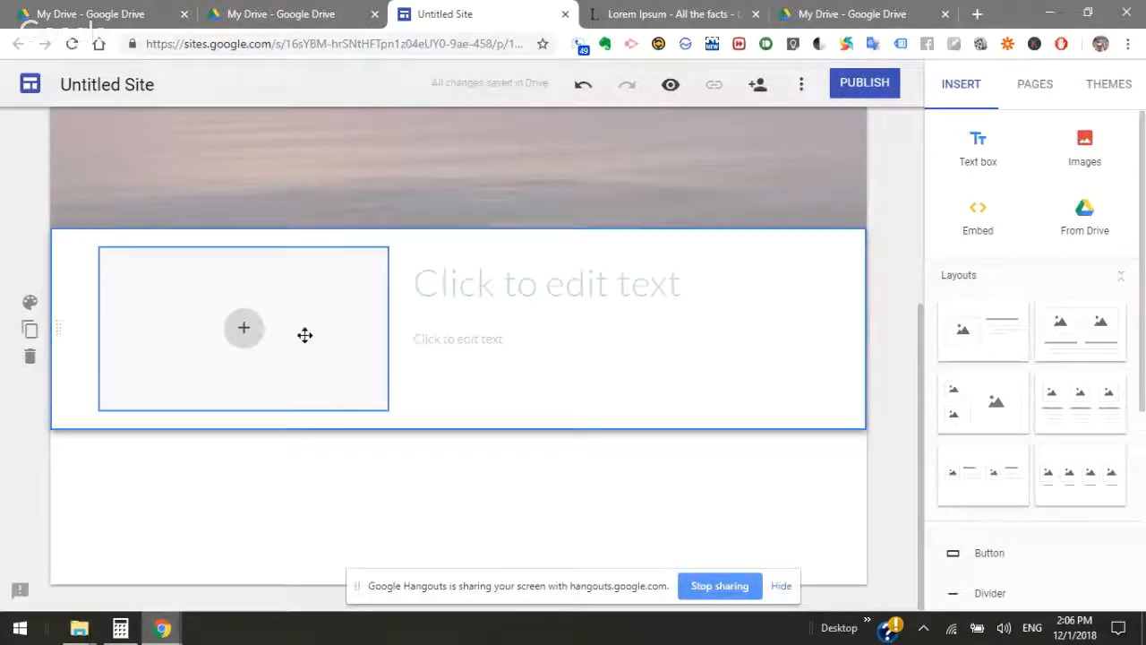
left_click(244, 328)
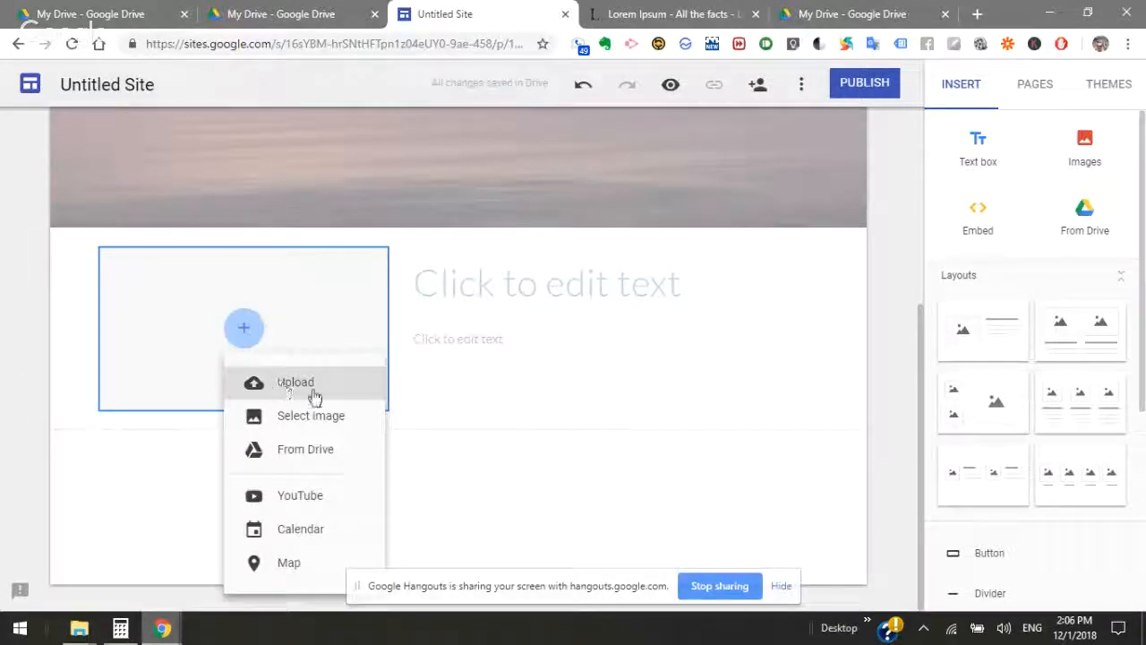
left_click(312, 391)
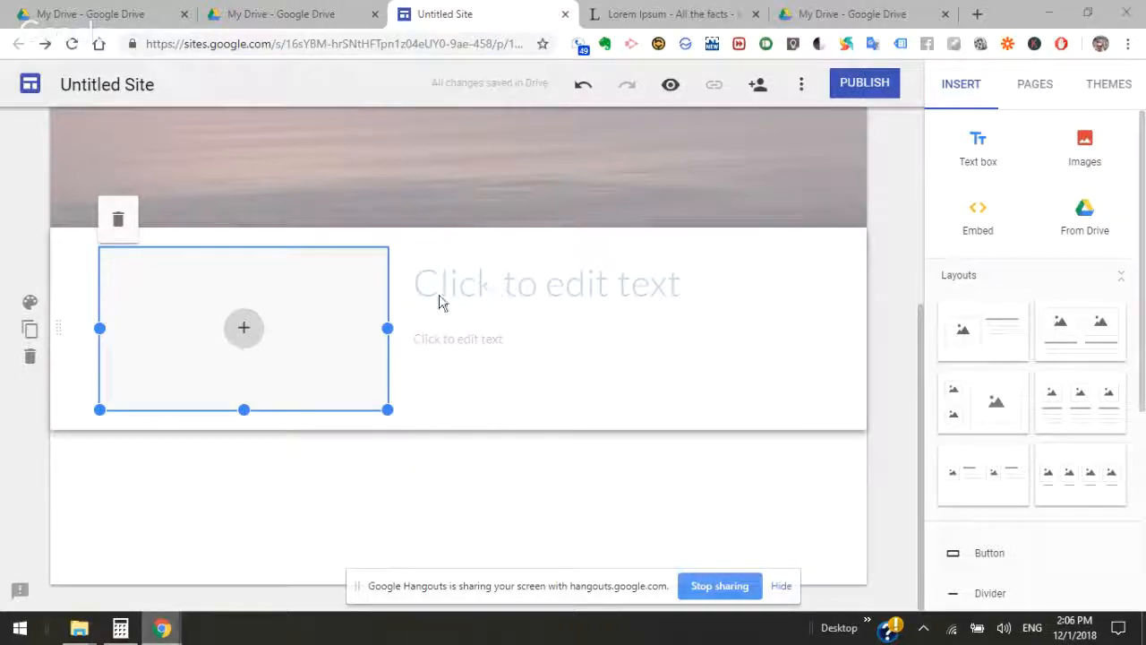
left_click(545, 17)
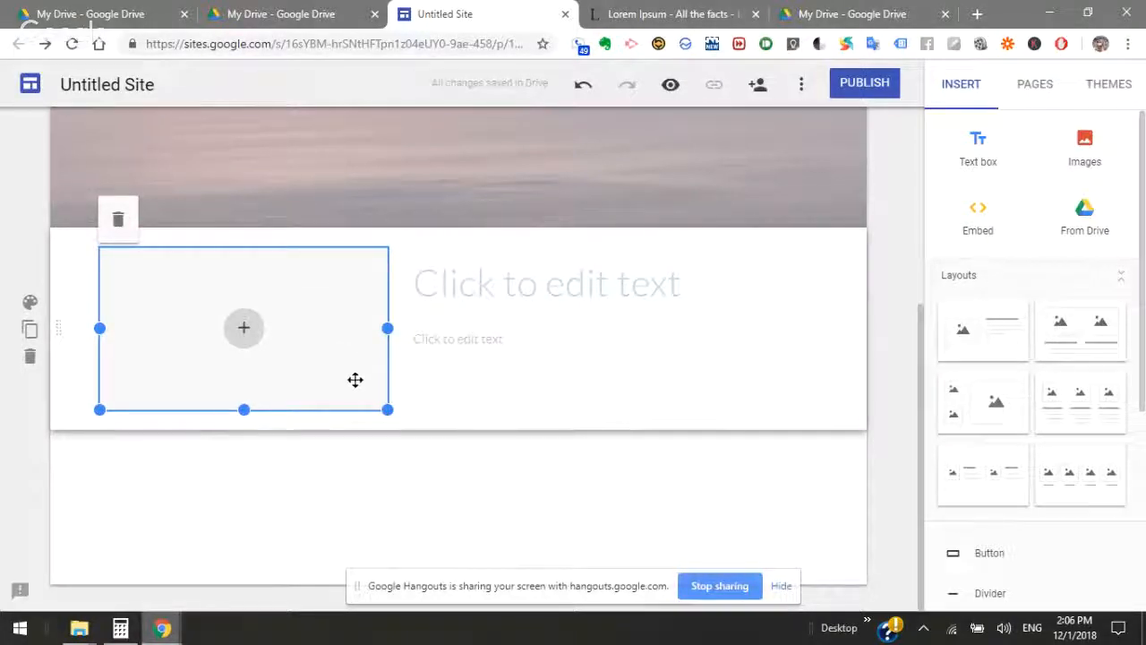
left_click(474, 345)
left_click(267, 352)
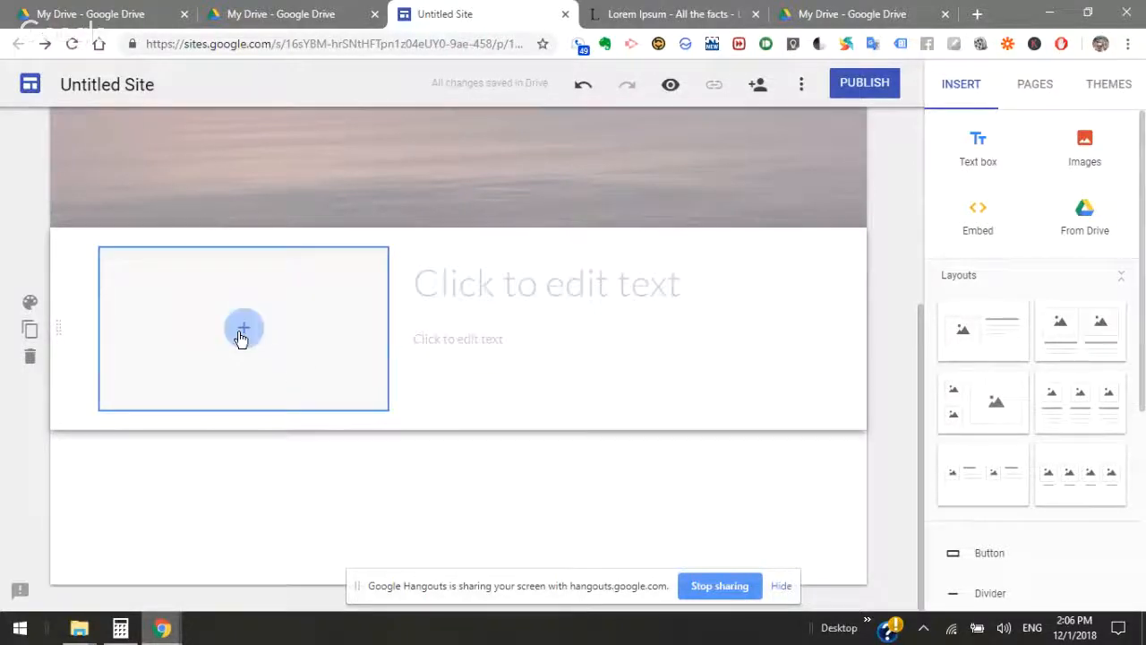
Fill the layout's image placeholder with 20150907_101952.jpg from the Photos folder in Google Drive
left_click(240, 329)
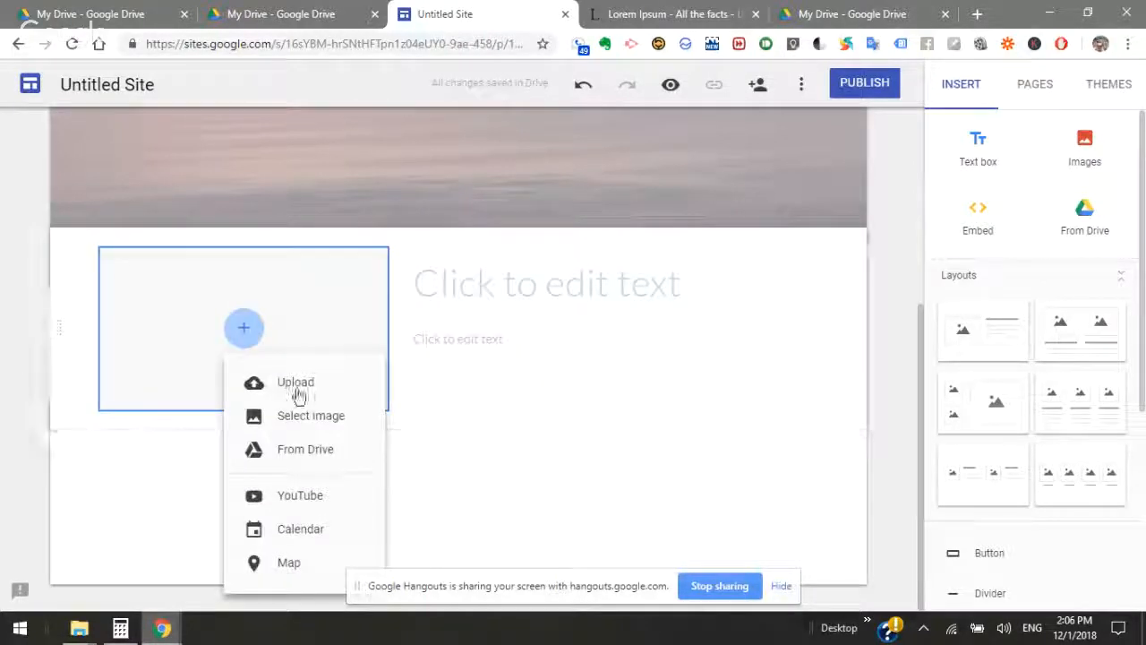
left_click(328, 417)
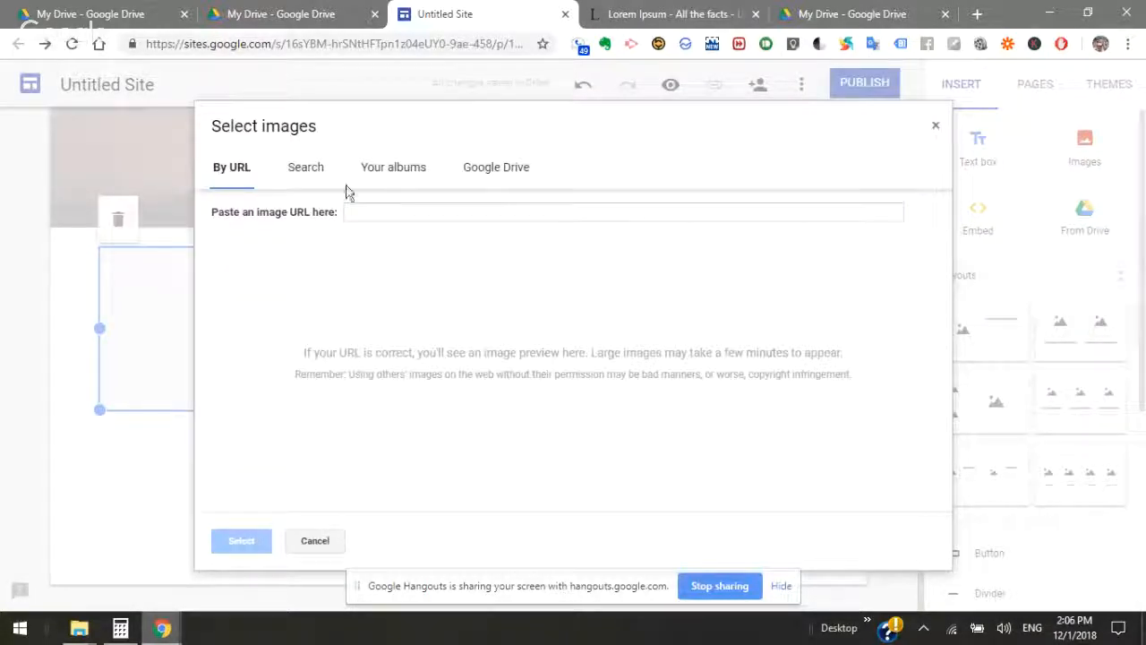
left_click(408, 172)
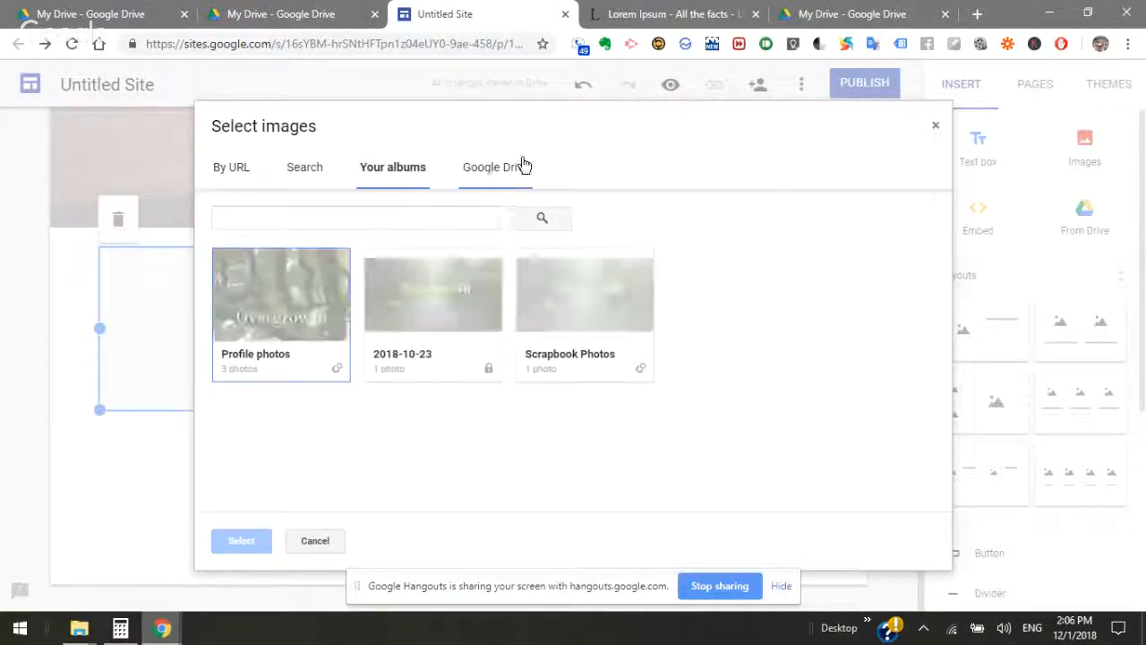
left_click(462, 308)
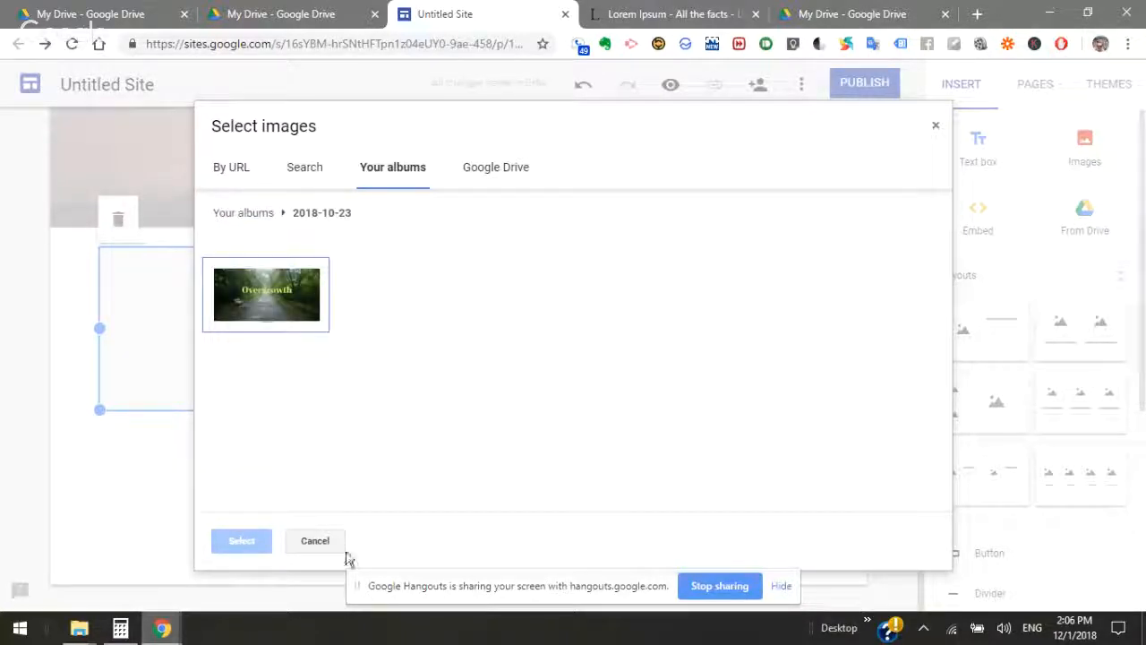
left_click(475, 176)
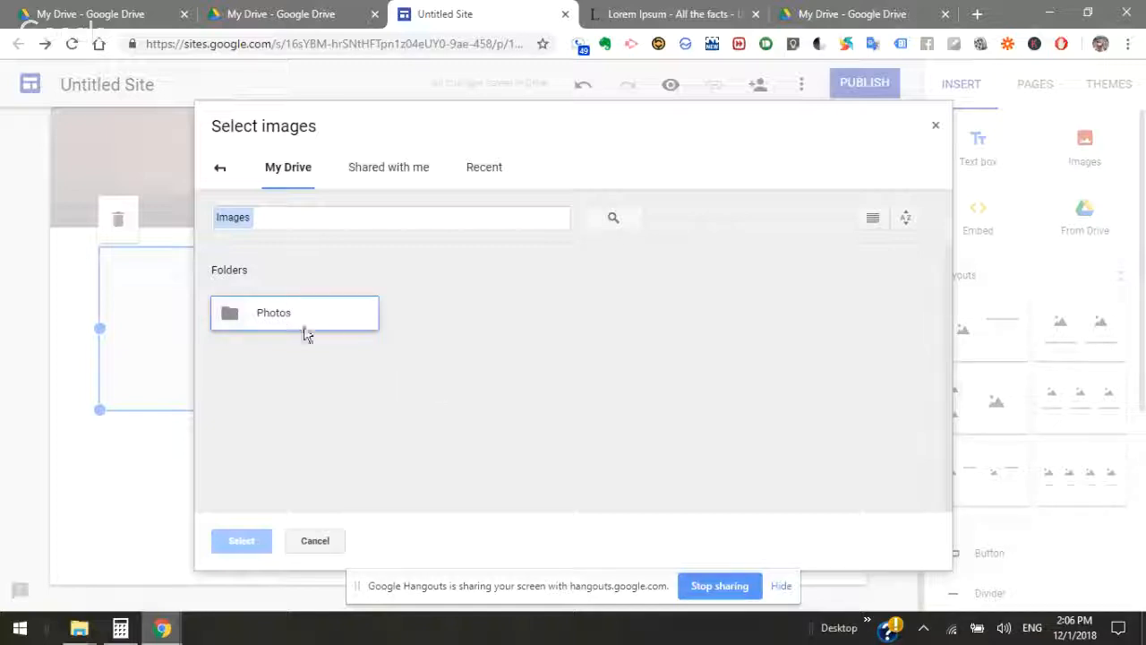
double_click(312, 323)
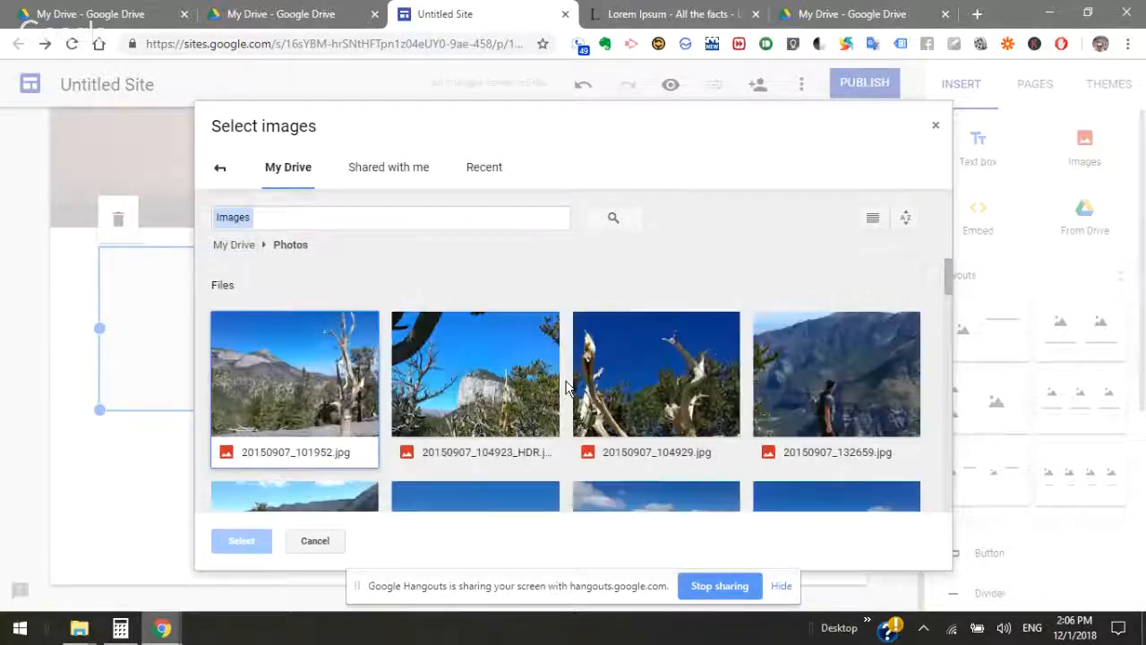
scroll(569, 434, "down", 2)
scroll(537, 403, "up", 2)
left_click(353, 388)
double_click(353, 387)
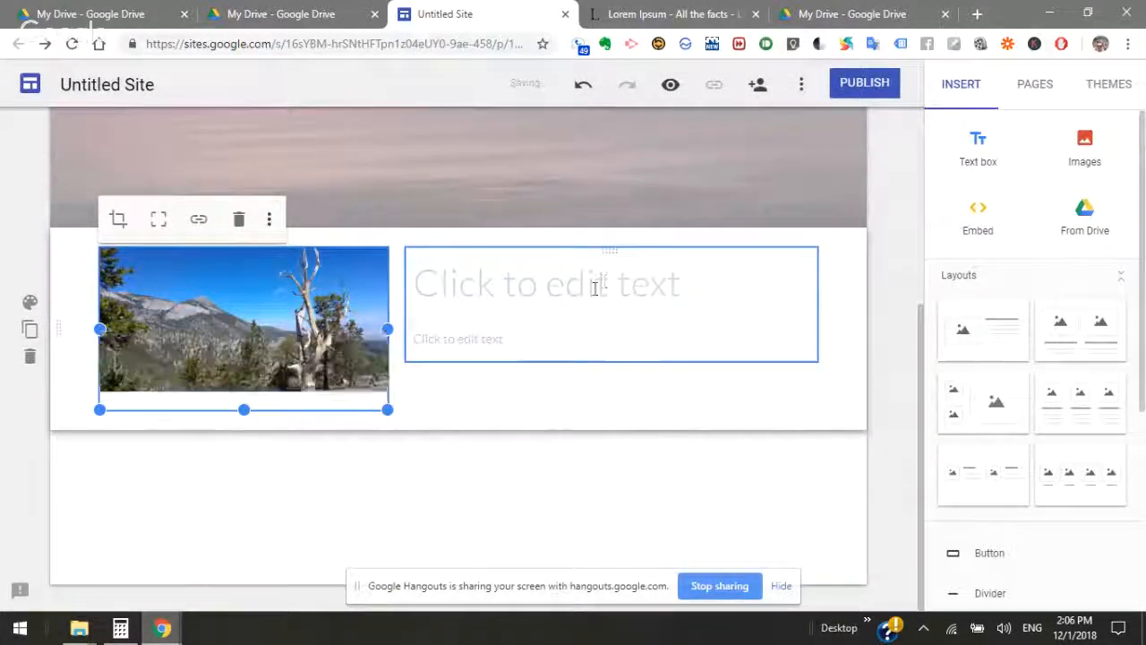
Enter "Hiking the mountains" as the heading beside the mountain image
left_click(643, 308)
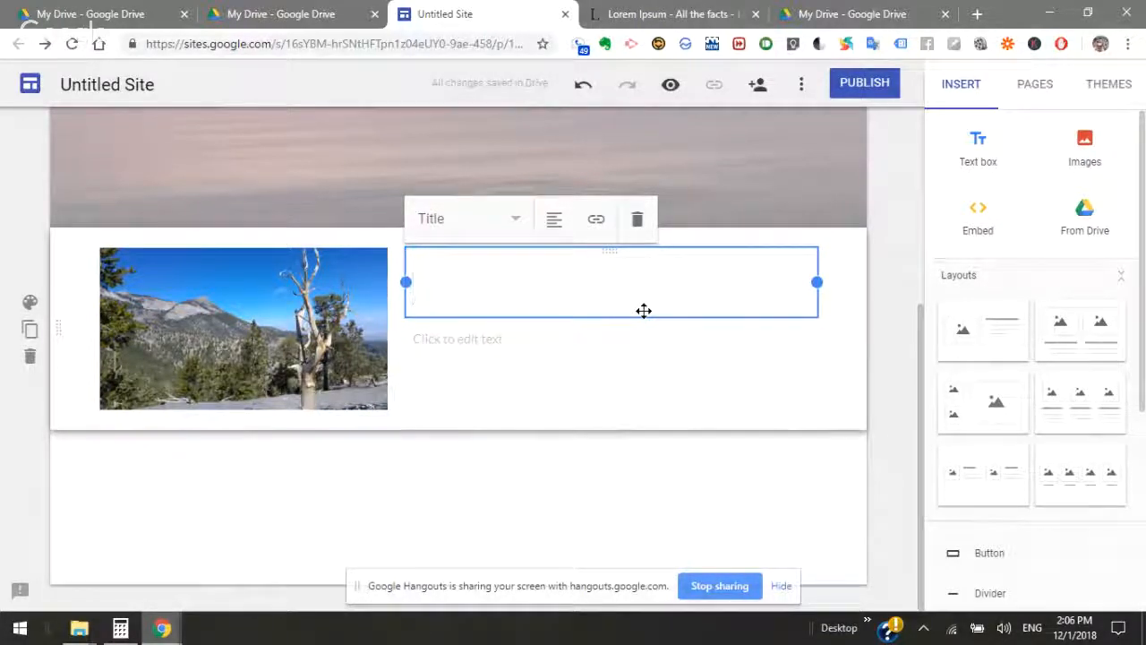
type("Hiking the mounts")
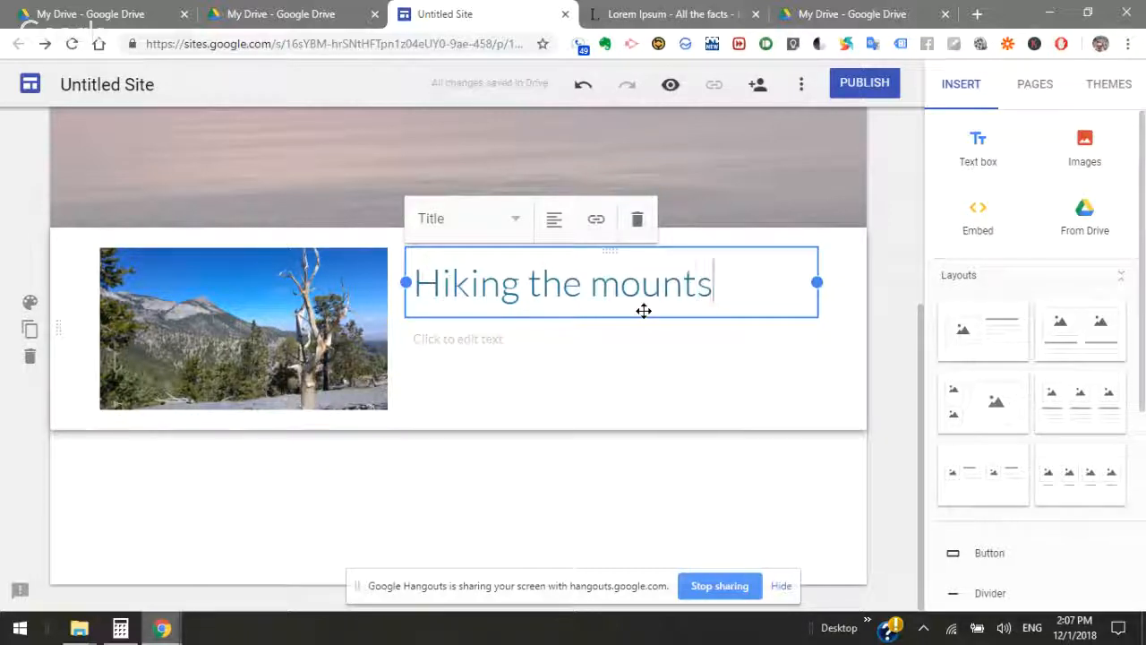
key("BackSpace")
type("ains")
left_click(659, 398)
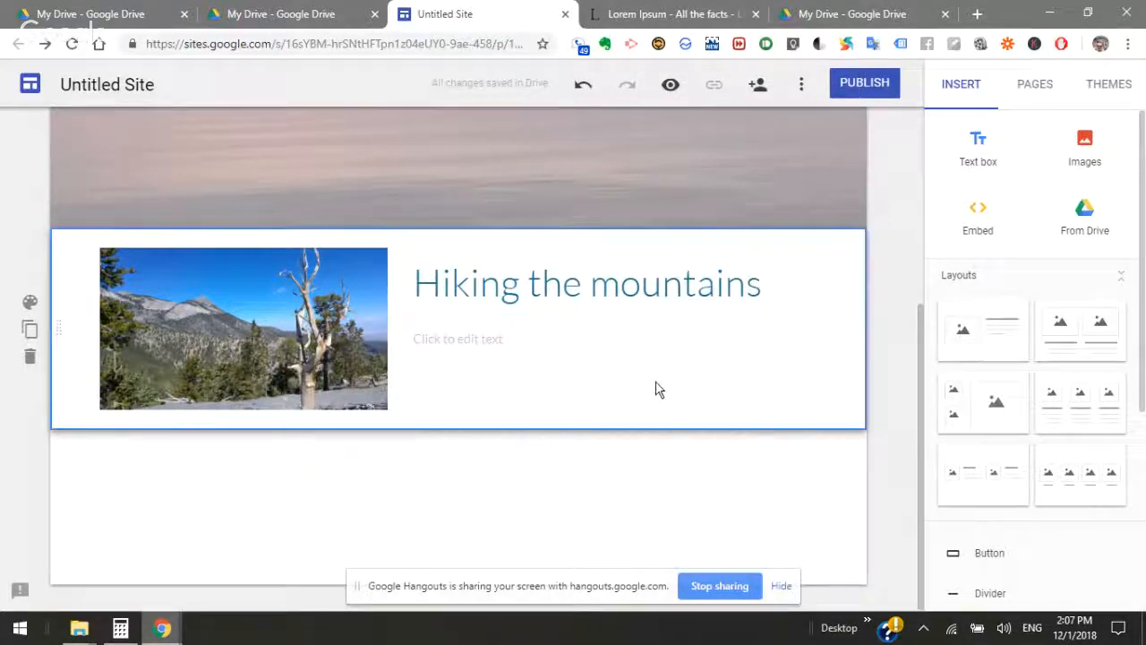
Copy the first Lorem Ipsum paragraph through "eros semper nec." from lipsum.com and paste it as the body text under "Hiking the mountains"
left_click(624, 13)
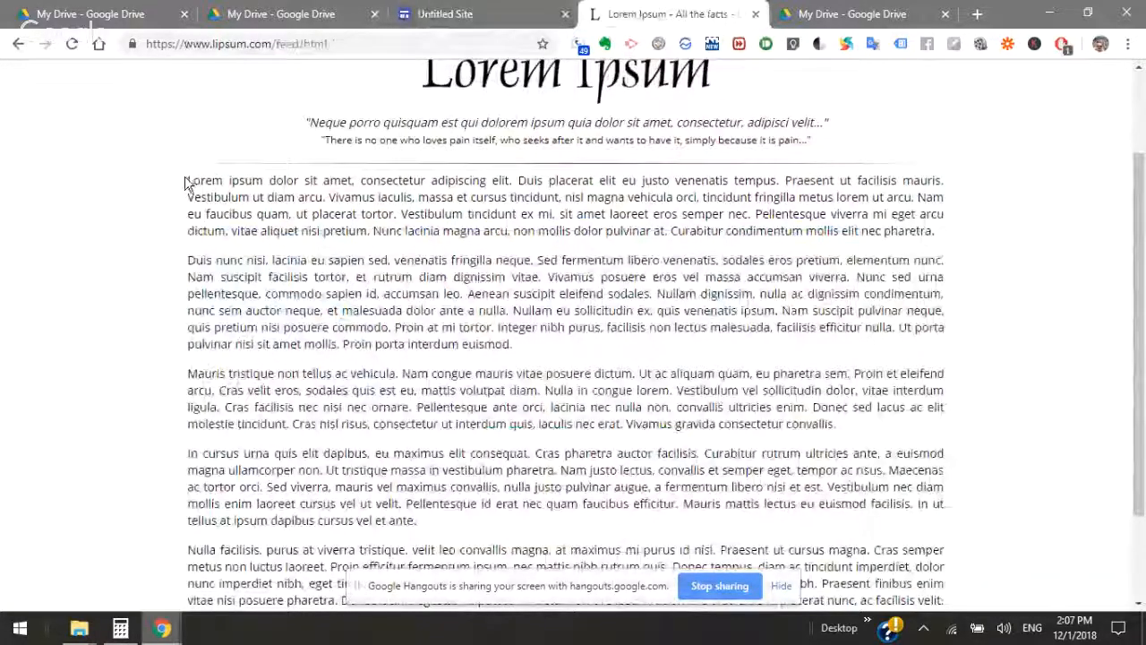
left_click_drag(188, 180, 751, 211)
key("ctrl+c")
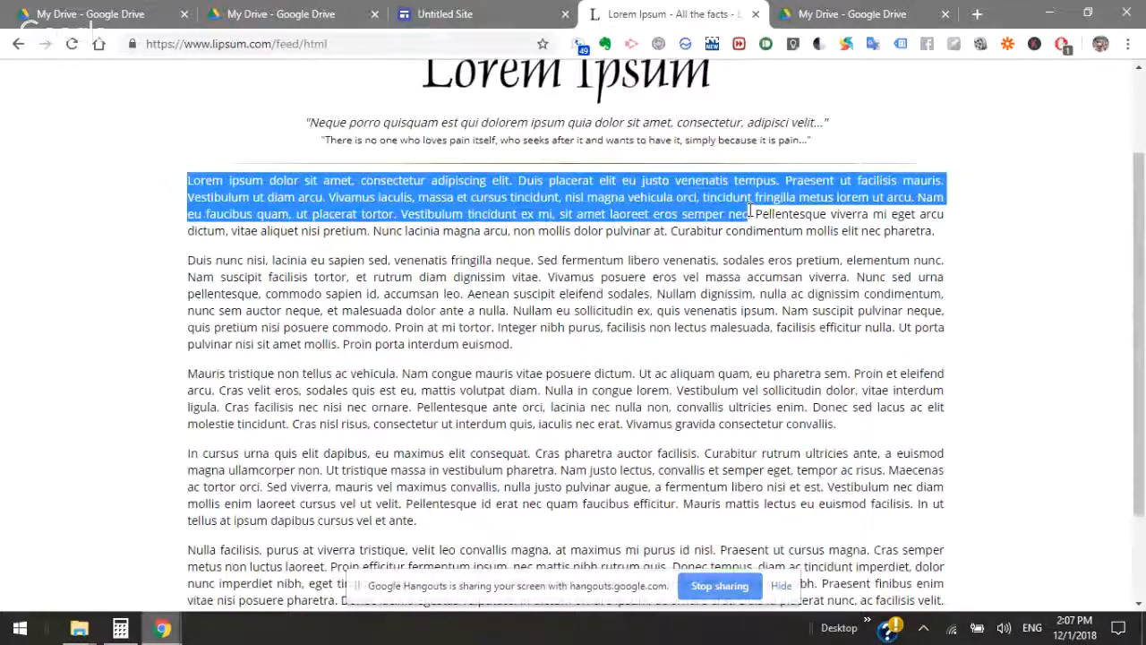
left_click(505, 21)
left_click(488, 337)
key("ctrl+v")
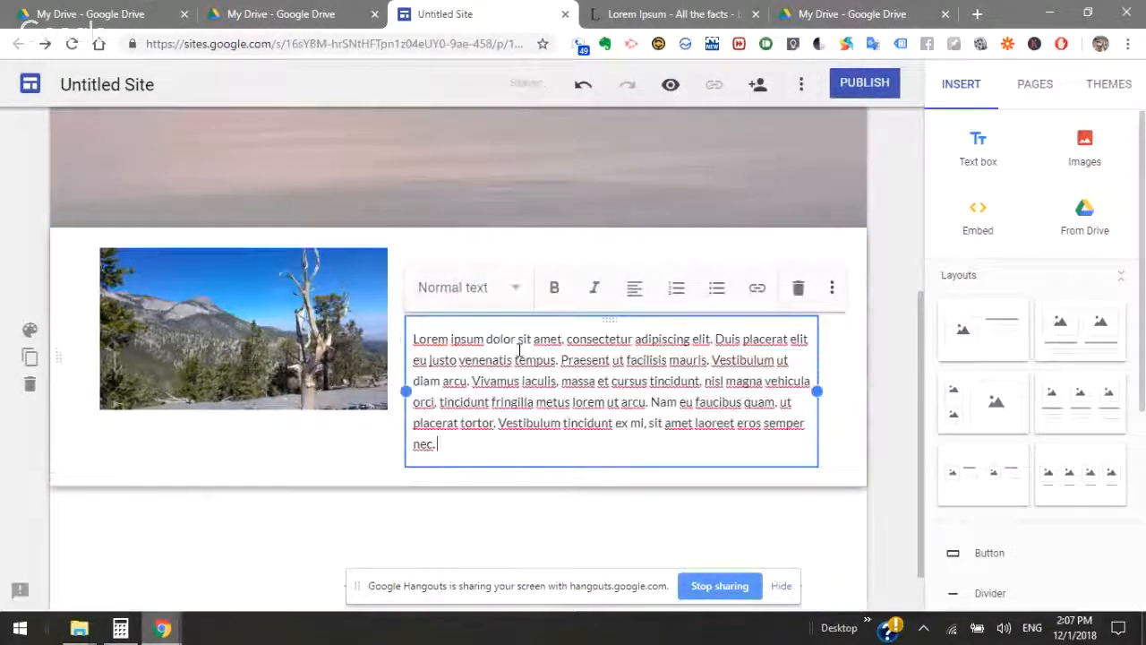
Shorten the body text under "Hiking the mountains" so it ends with "tincidunt fringilla metus lorem ut arcu."
left_click_drag(519, 450, 663, 397)
key("Delete")
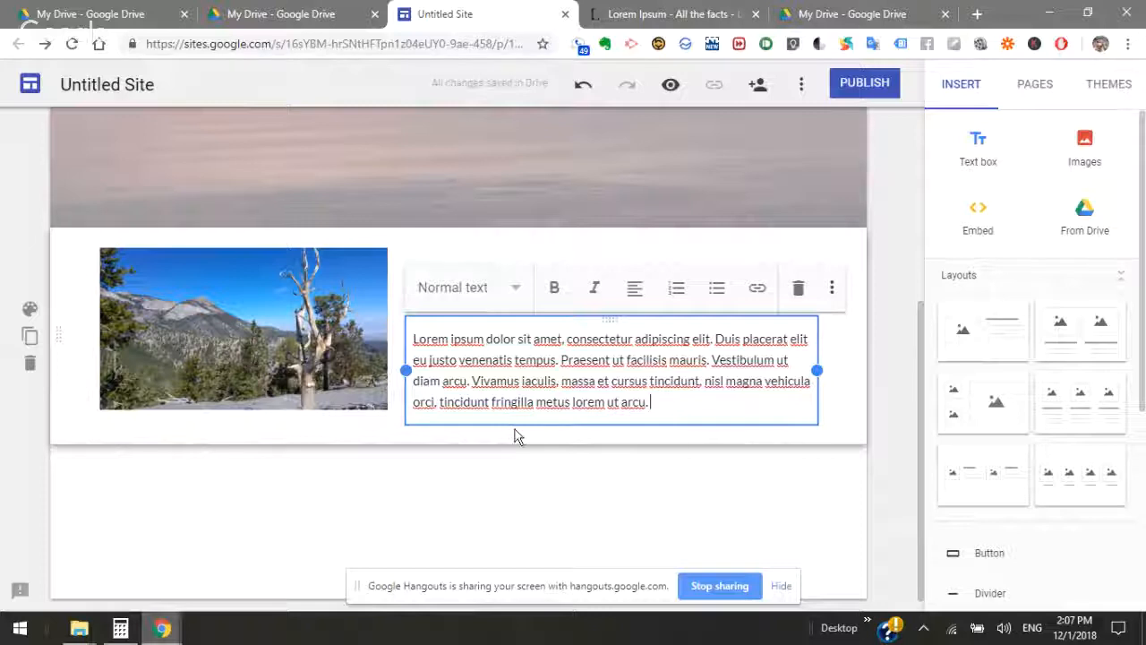
left_click(686, 479)
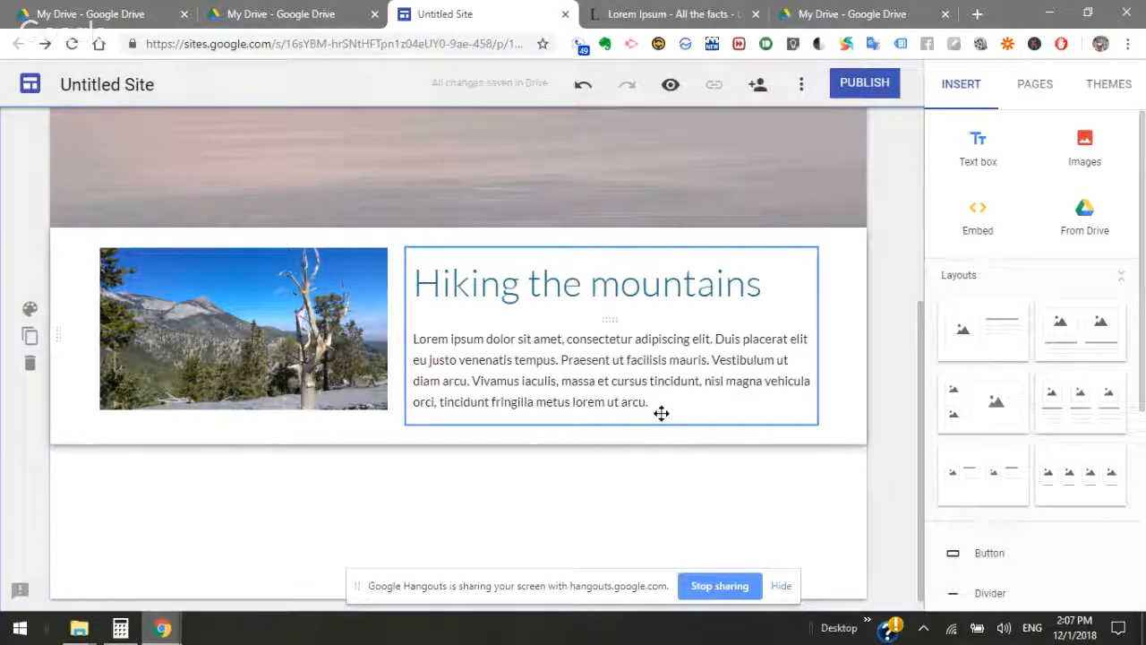
Add a text box below the hiking section and paste in the Lorem Ipsum paragraphs from "Duis nunc nisi" onward, copied from lipsum.com
scroll(618, 421, "down", 1)
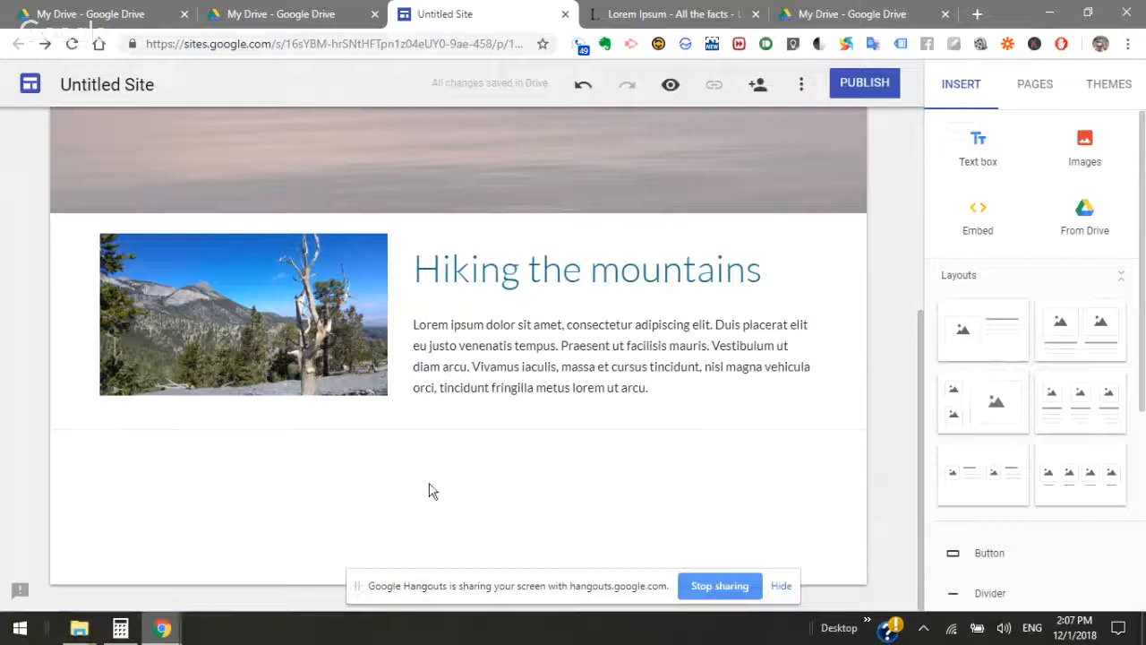
left_click(983, 153)
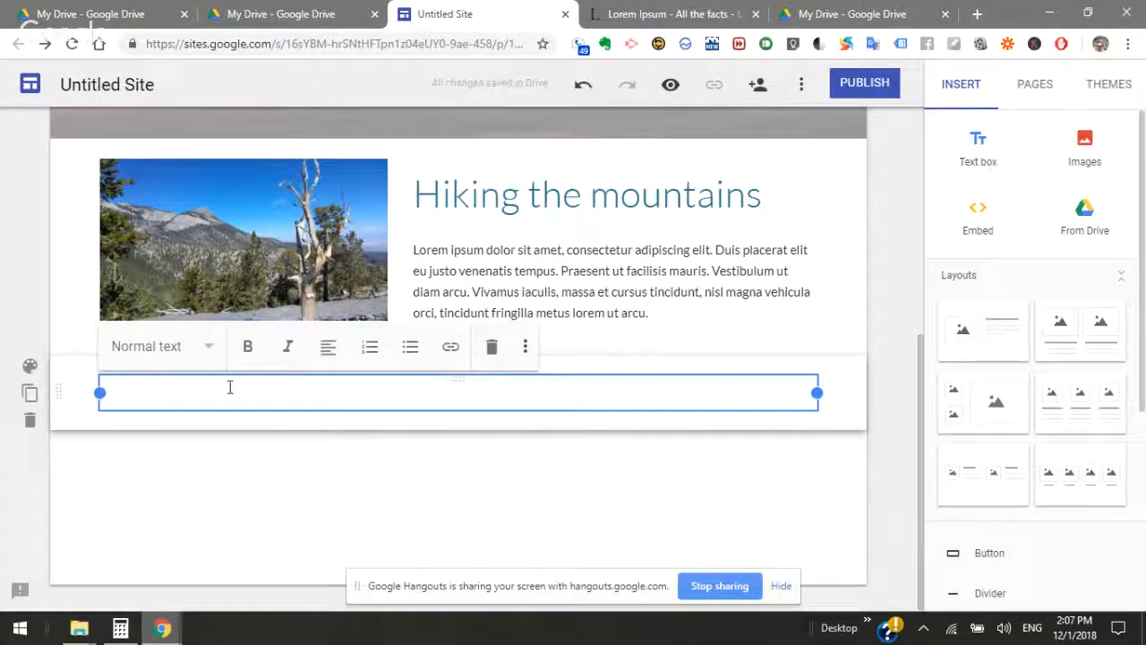
left_click(678, 12)
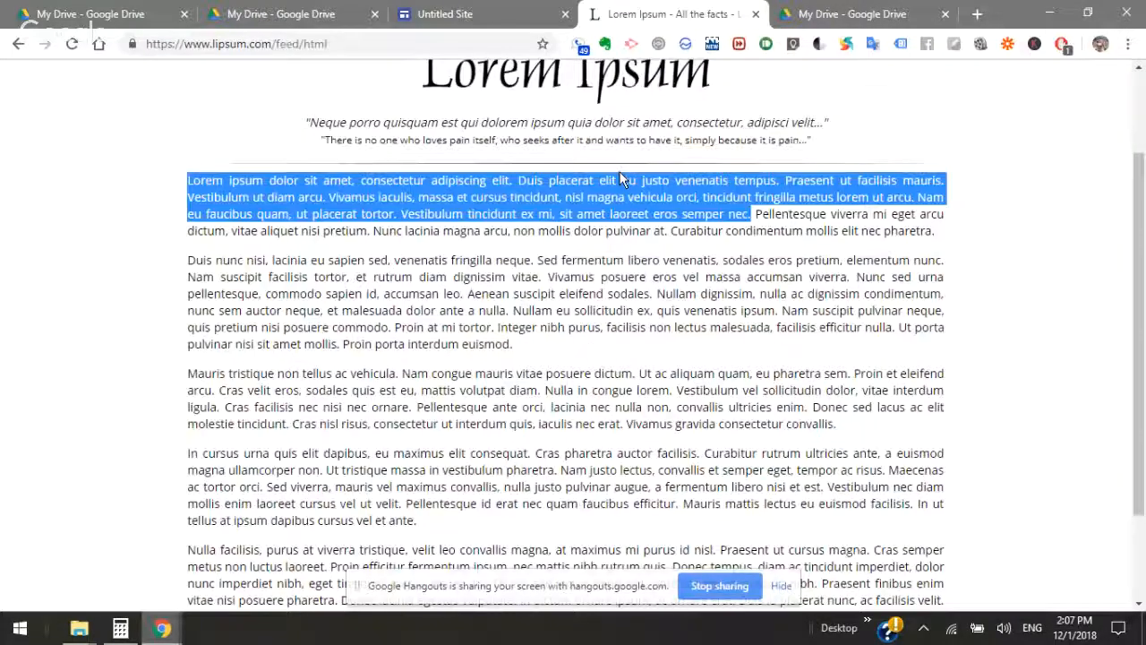
left_click_drag(188, 259, 927, 511)
key("ctrl+c")
key("ctrl+shift+Tab")
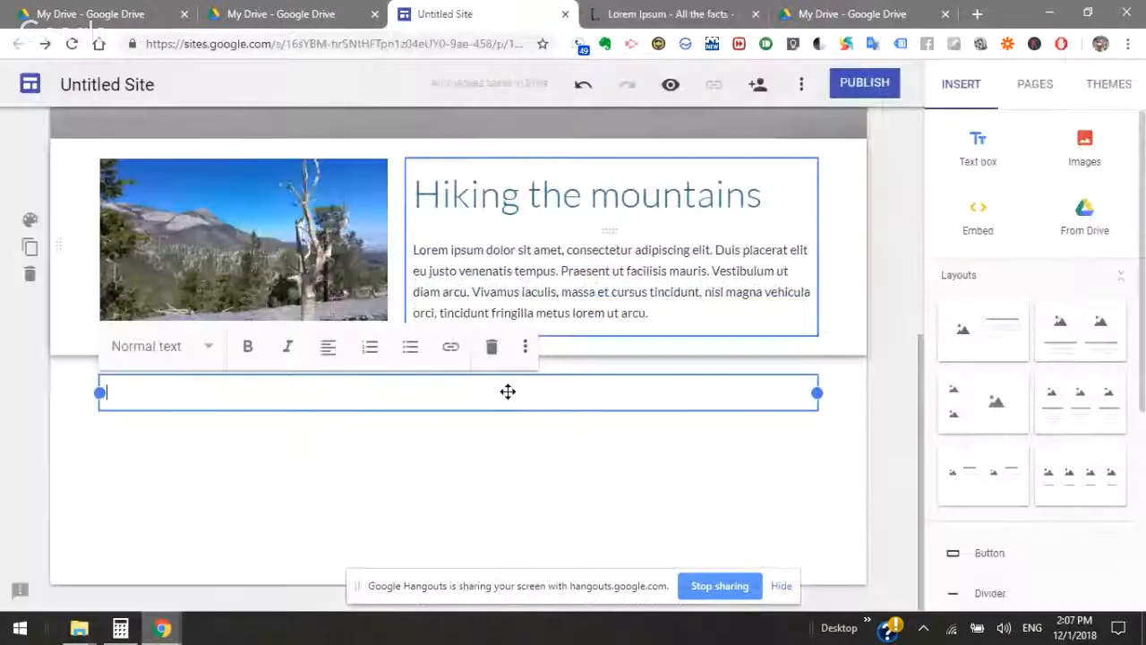
key("ctrl+v")
scroll(910, 402, "down", 2)
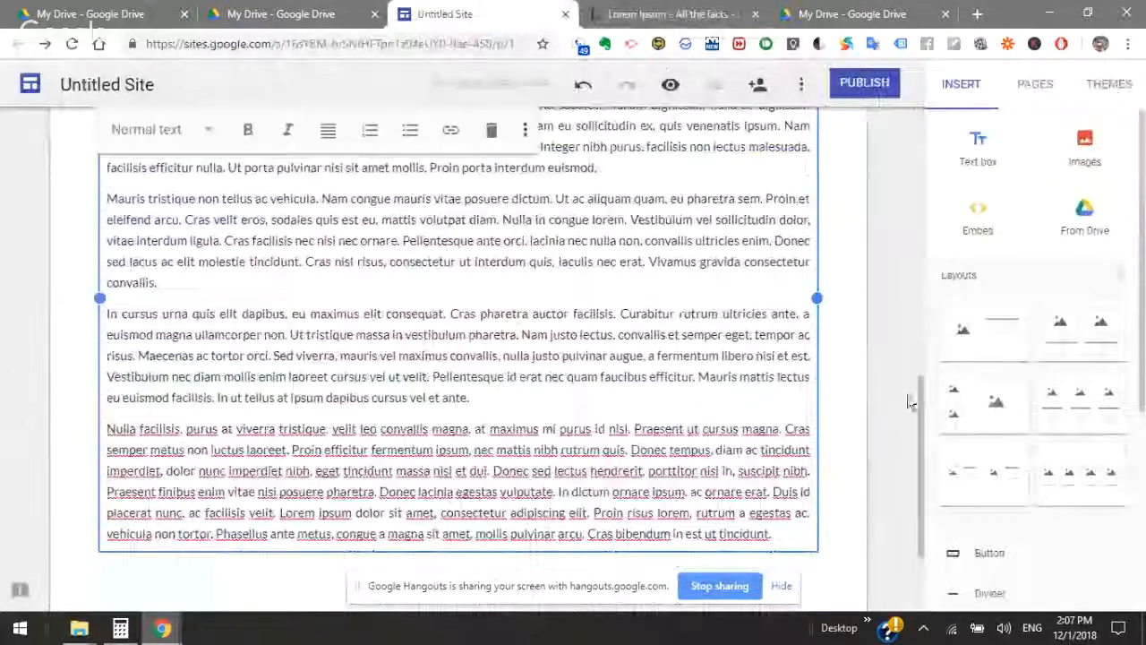
Clear the pasted Lorem Ipsum paragraphs and delete the text box below the hiking section
left_click_drag(918, 432, 889, 391)
left_click(476, 446)
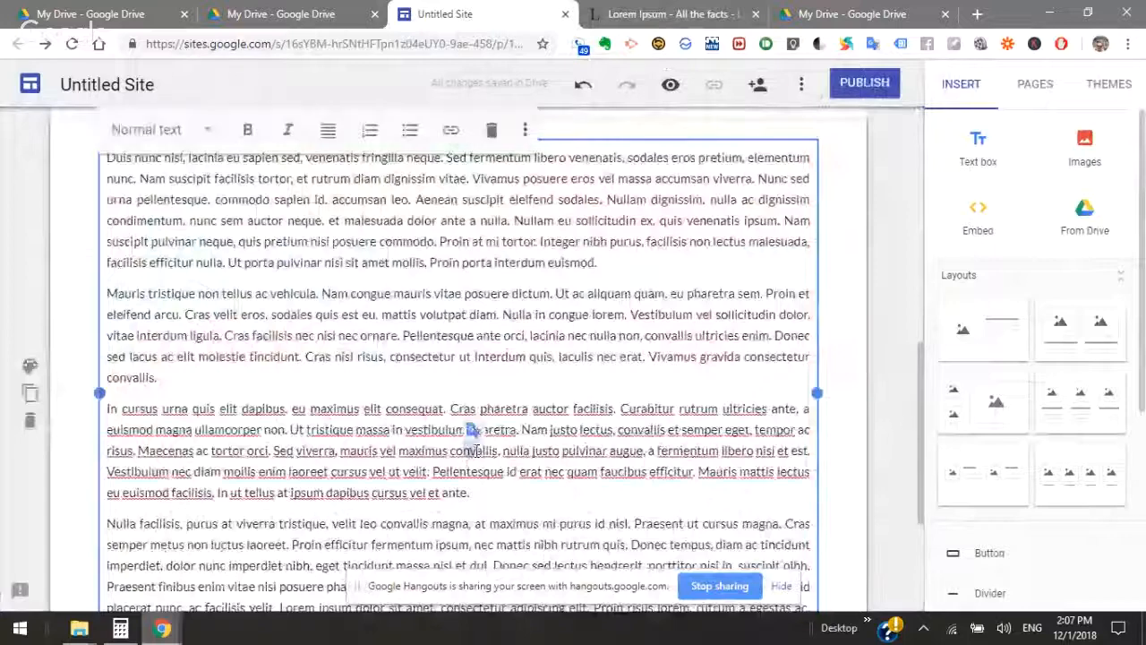
triple_click(523, 291)
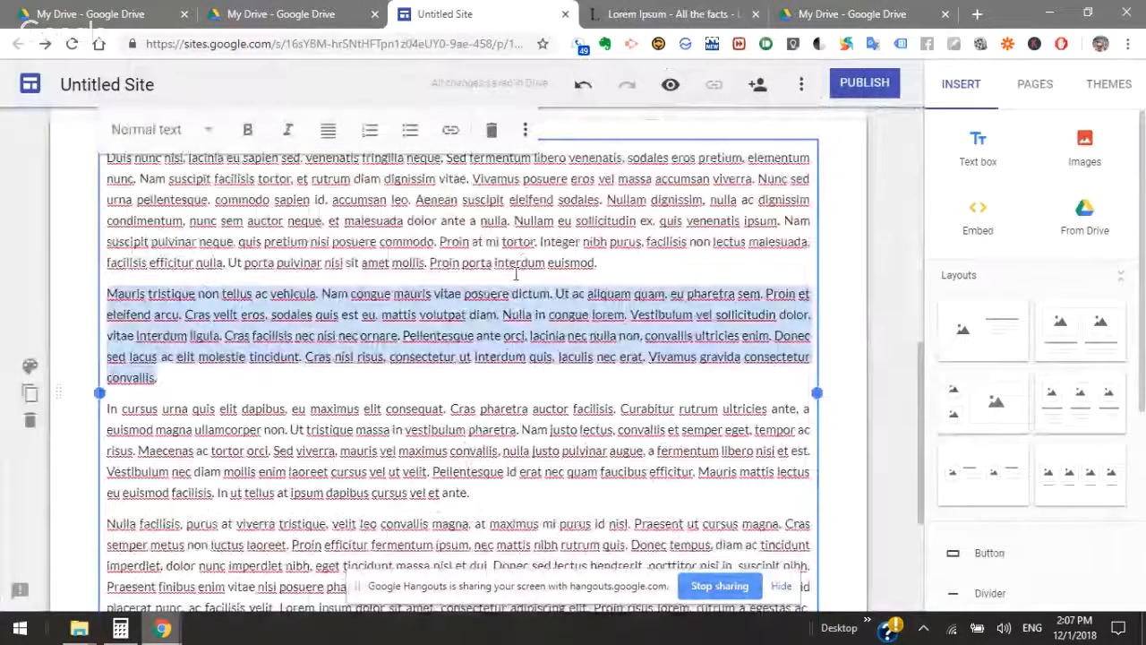
left_click(477, 255)
left_click(122, 159)
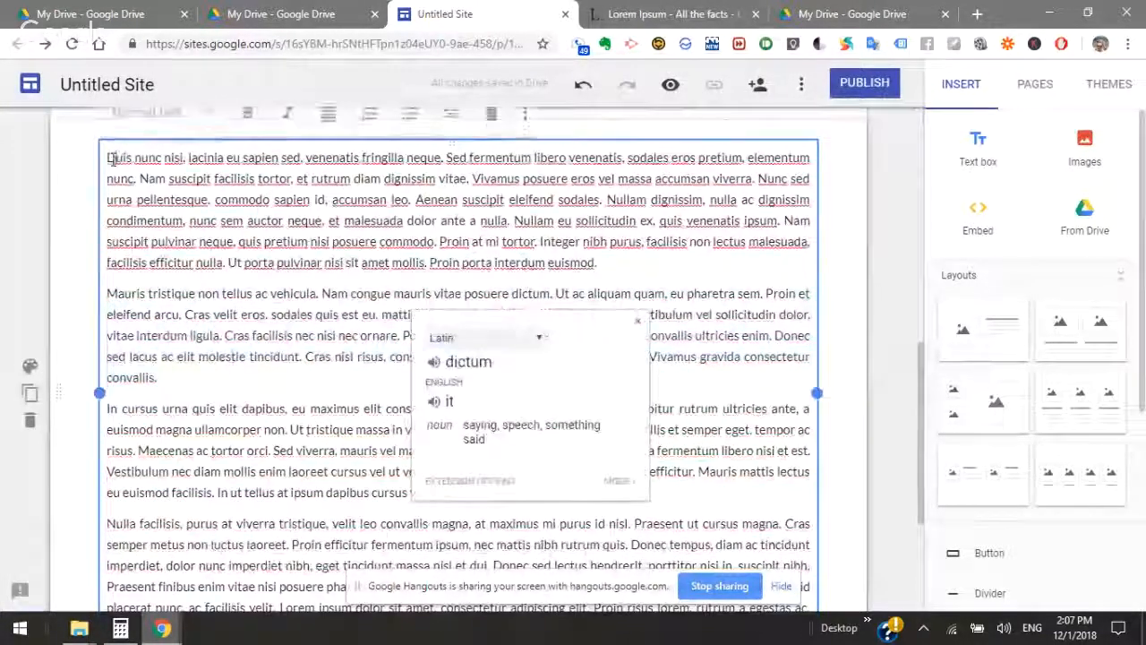
left_click_drag(122, 158, 725, 641)
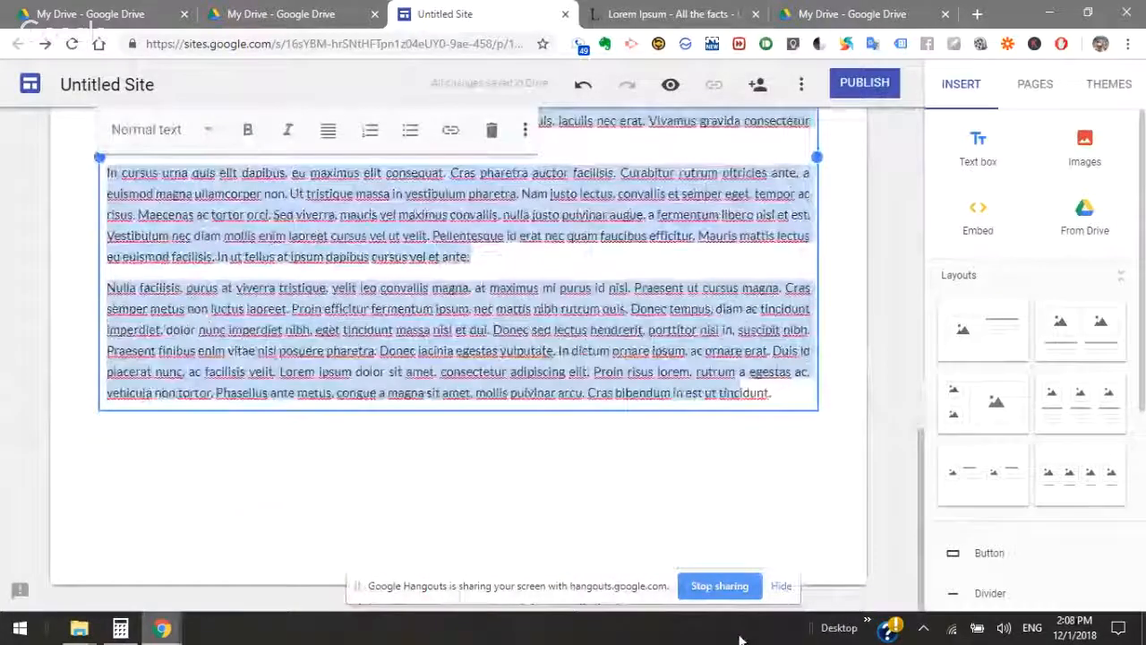
key("BackSpace")
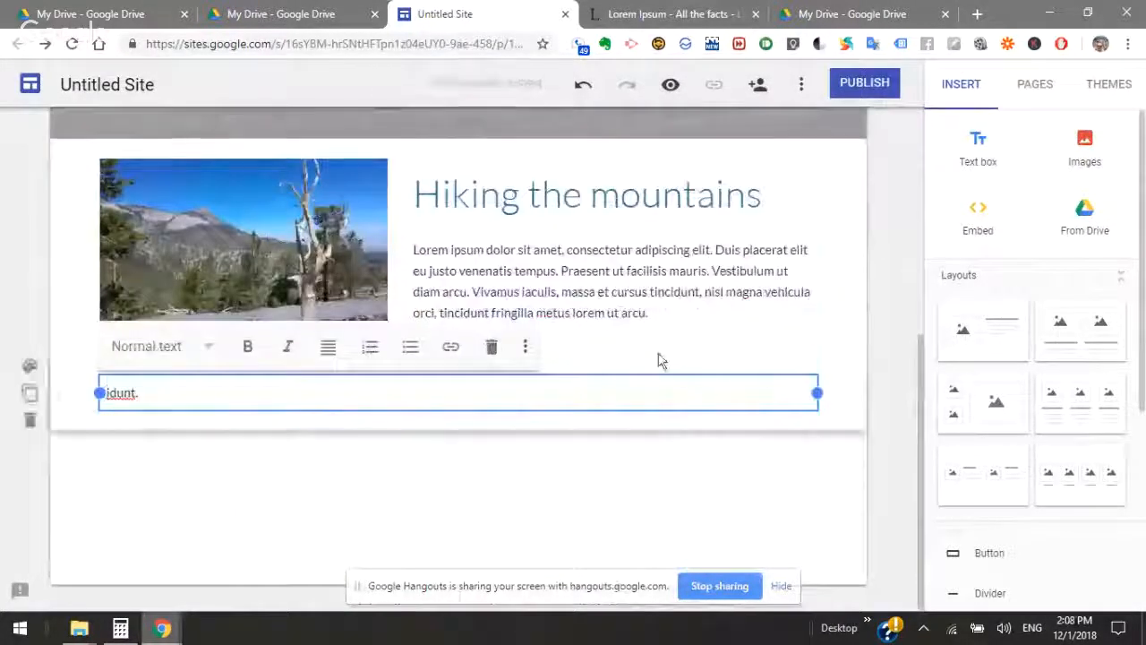
left_click(490, 358)
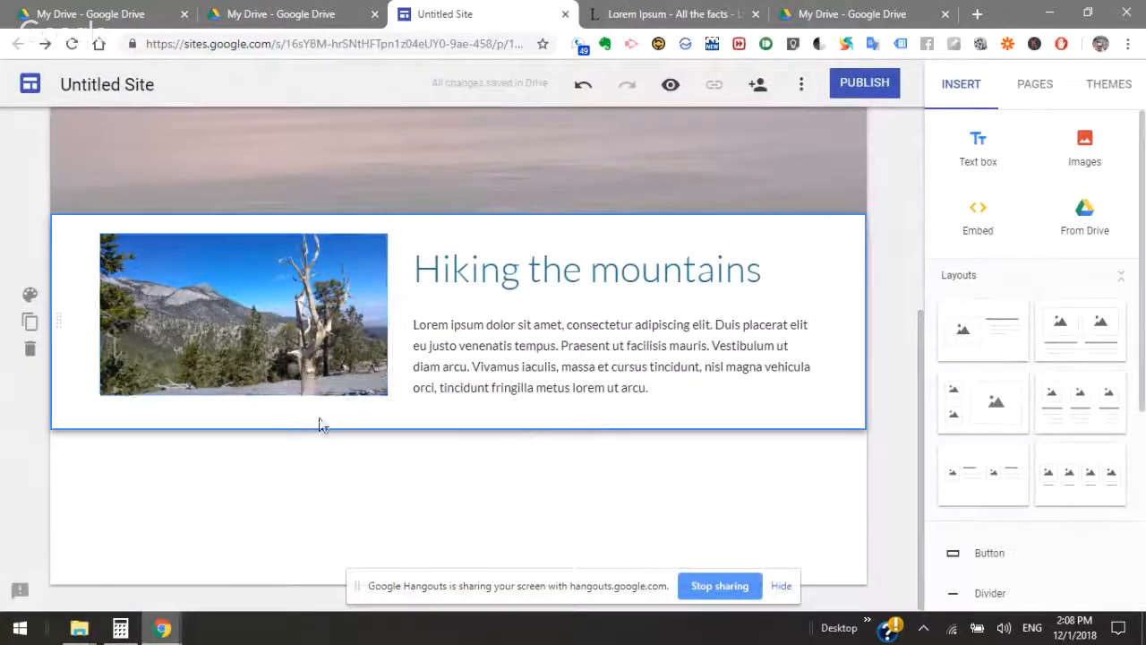
Add a second image-beside-text layout below the hiking section and fill its image with 20151128_175844_HDR from the Photos folder in Google Drive
left_click_drag(981, 330, 277, 503)
left_click(244, 328)
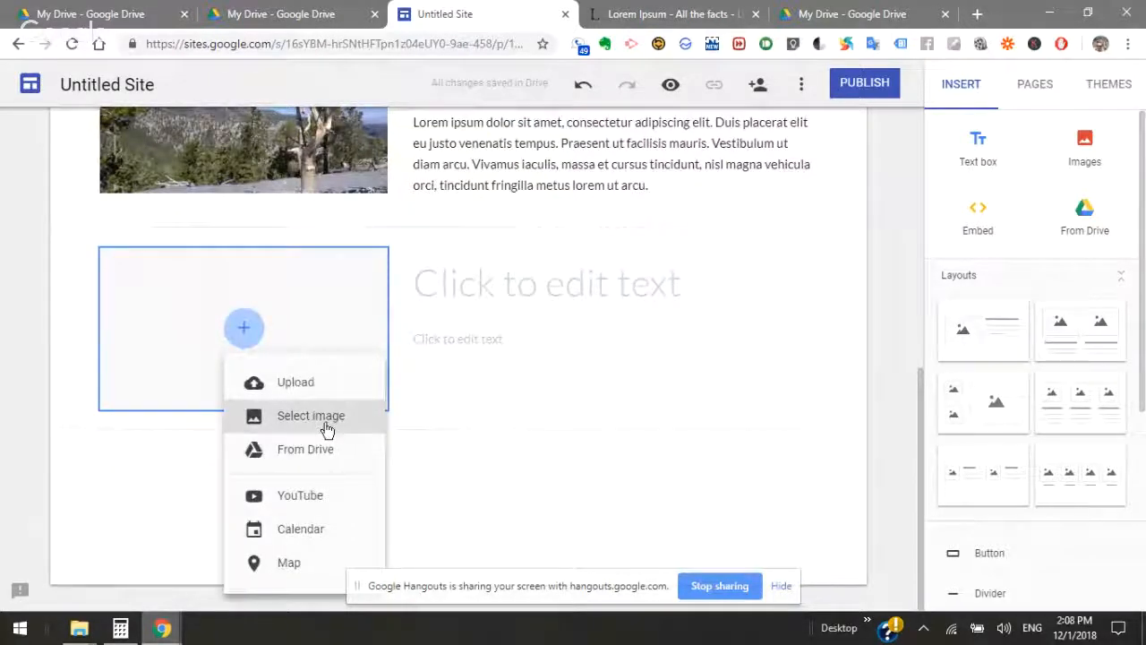
left_click(325, 428)
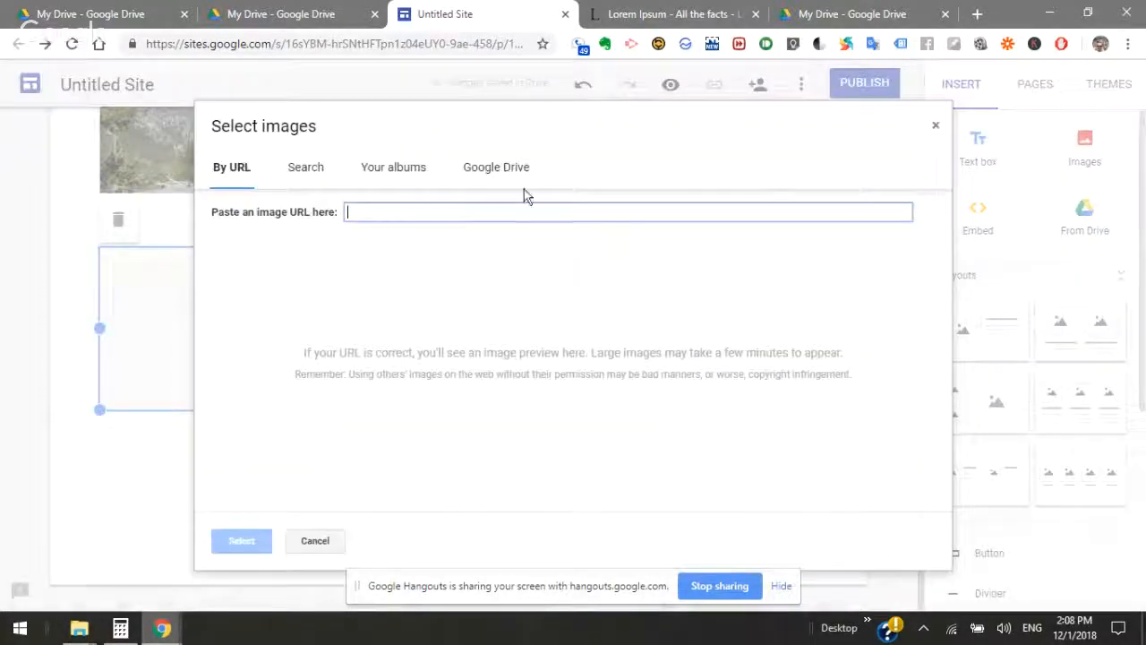
left_click(495, 171)
double_click(302, 313)
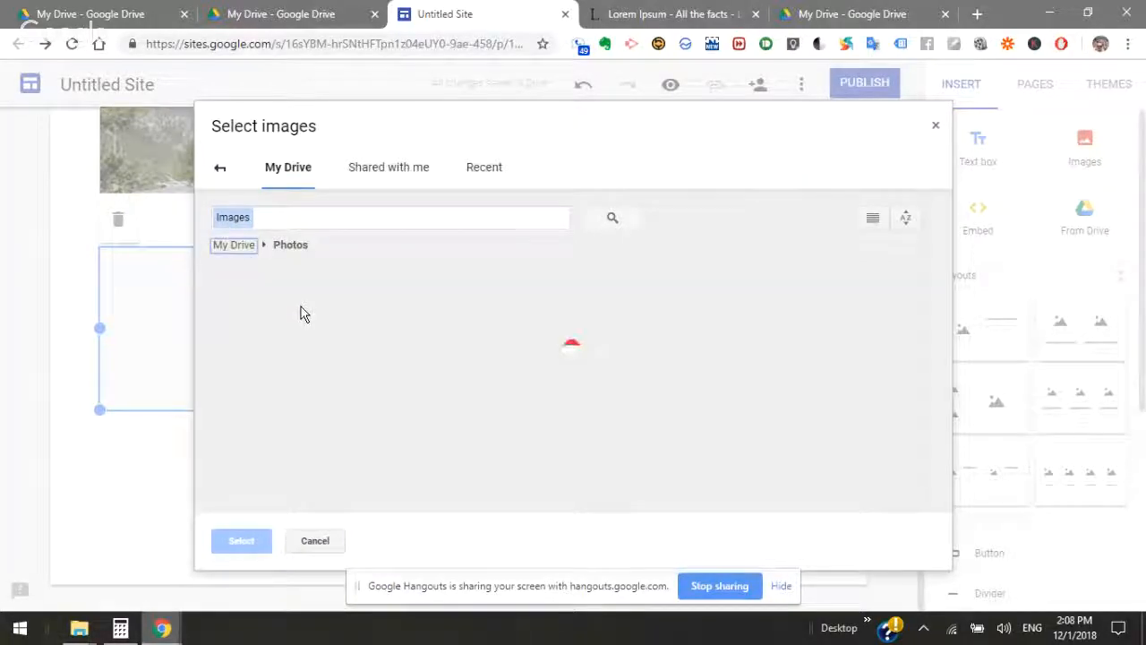
scroll(628, 462, "down", 5)
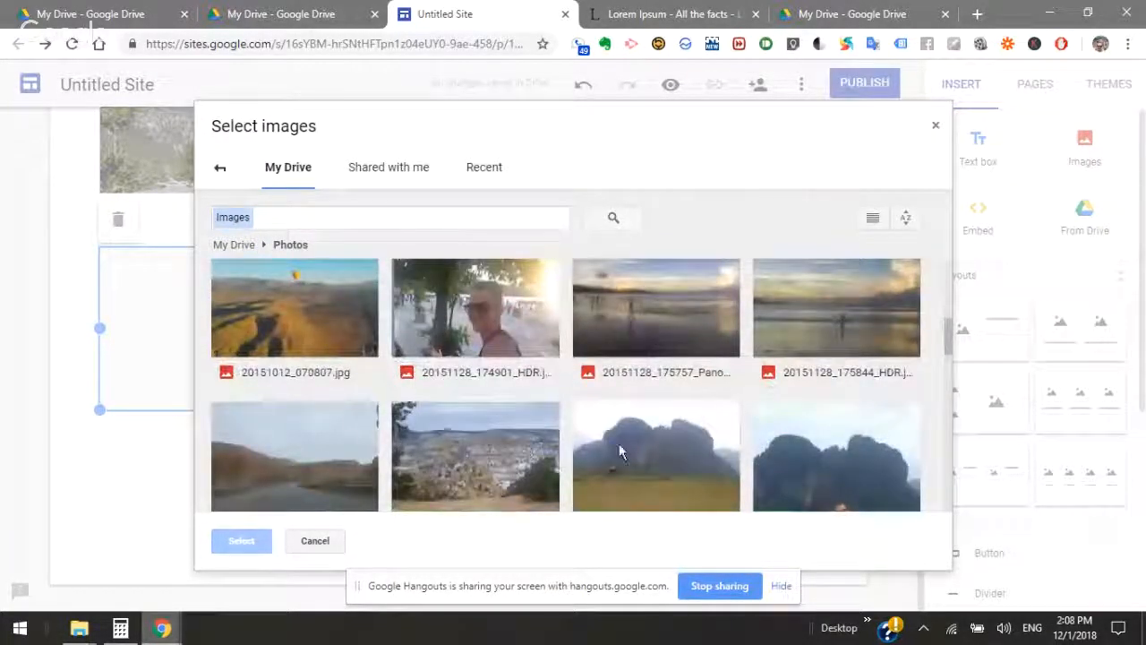
left_click(798, 322)
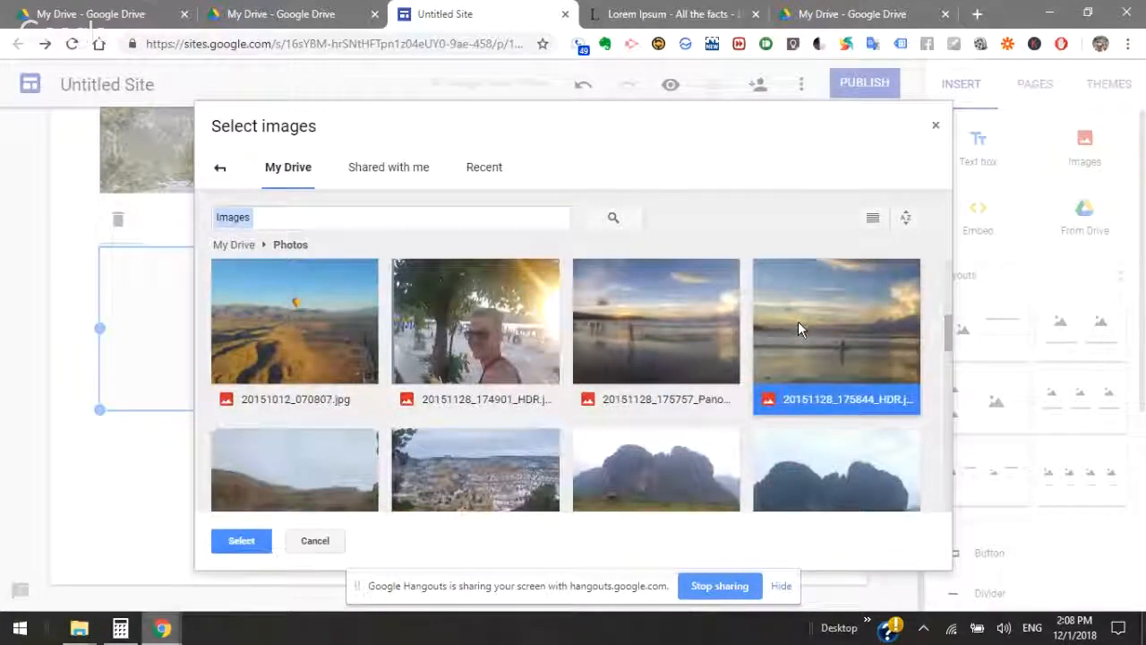
double_click(798, 321)
Title the beach image's section "Life's a beach!" and paste the copied Lorem Ipsum paragraphs into its body text
left_click(535, 341)
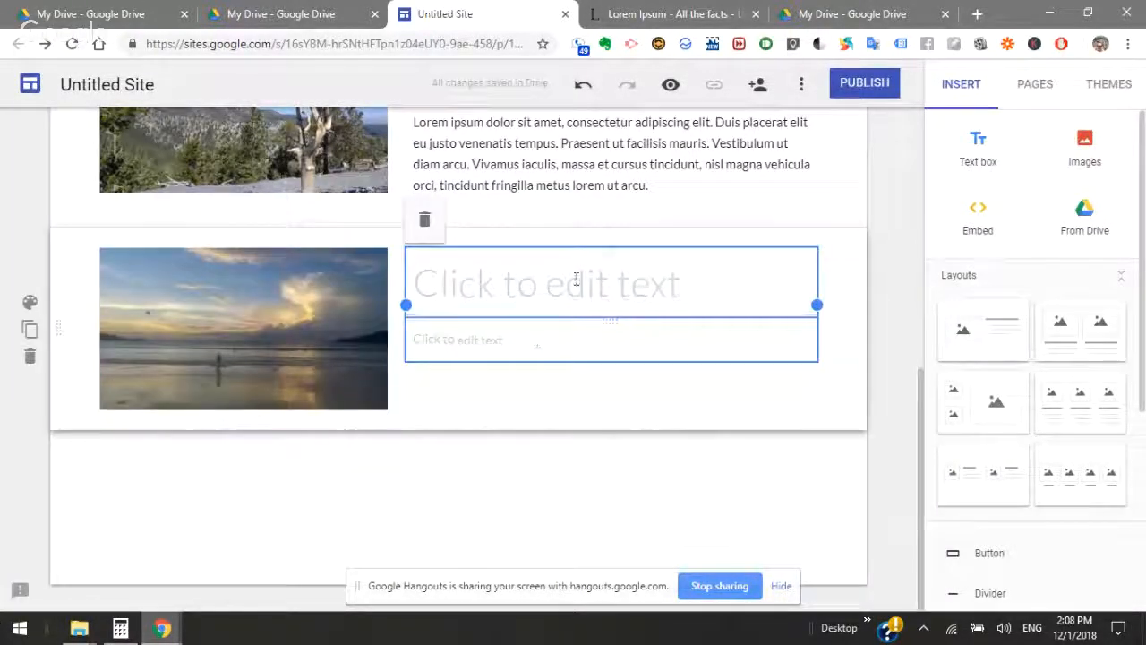
left_click(569, 289)
type("Luif")
key("BackSpace")
key("BackSpace")
key("BackSpace")
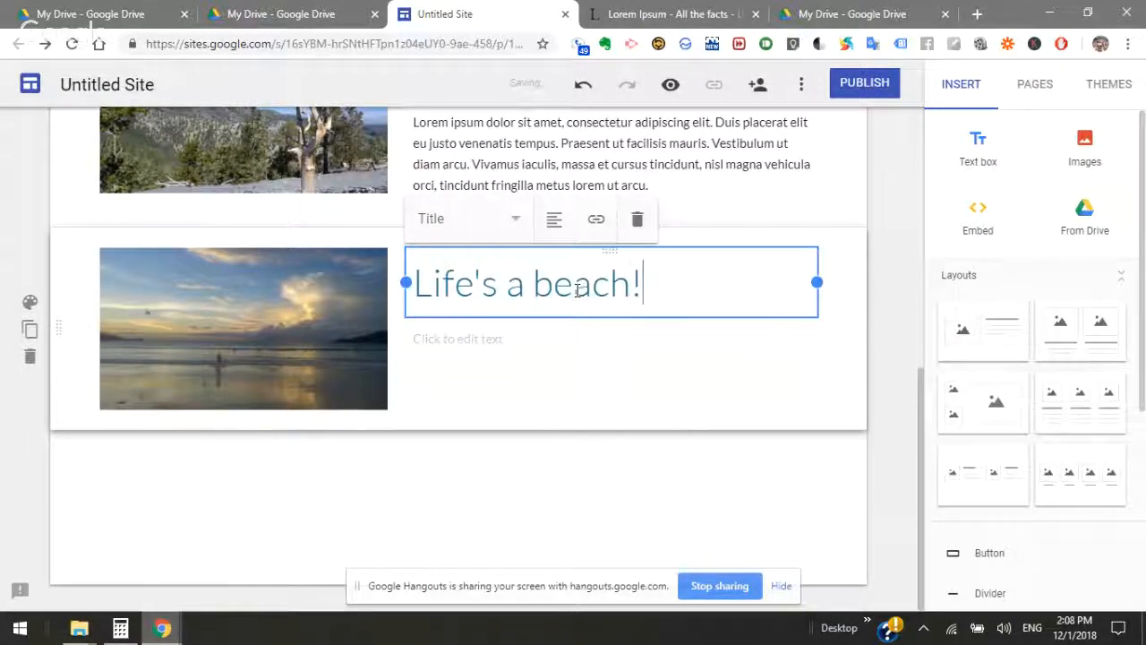
left_click(525, 349)
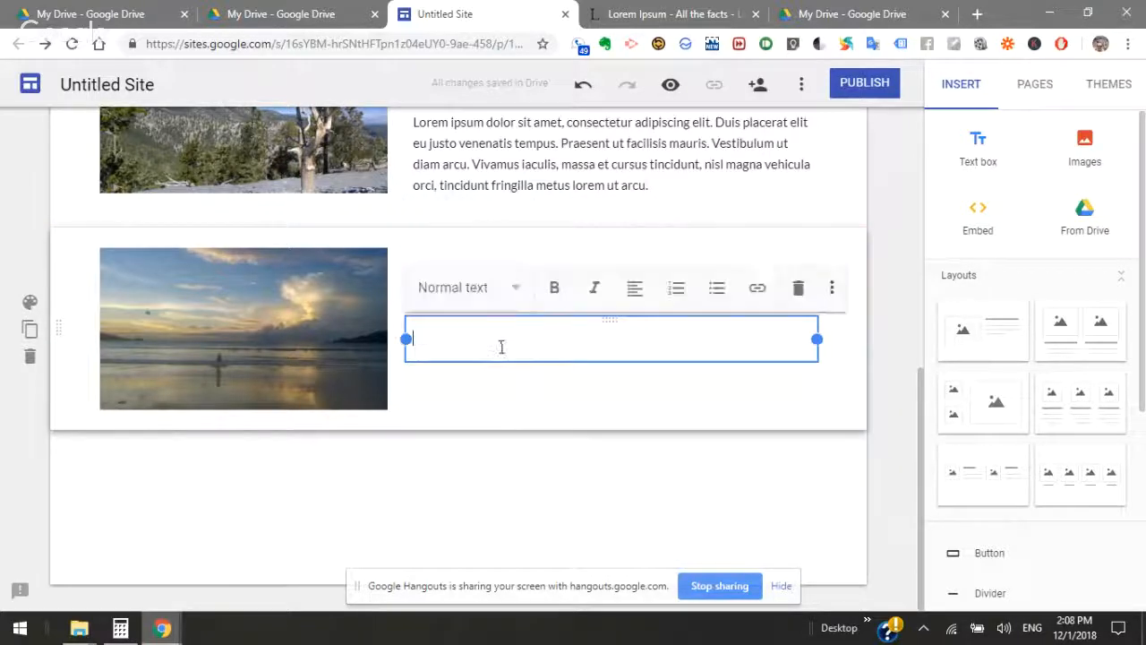
key("ctrl+v")
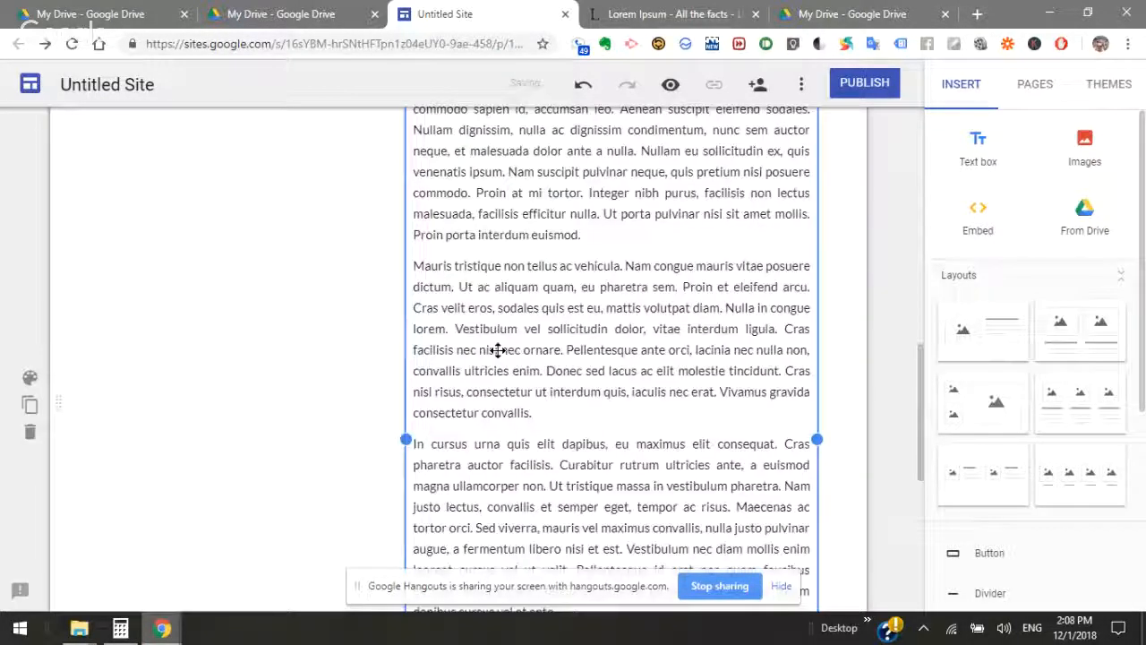
Trim the pasted Lorem Ipsum in the beach section's body text down to its first line
left_click_drag(620, 312, 332, 84)
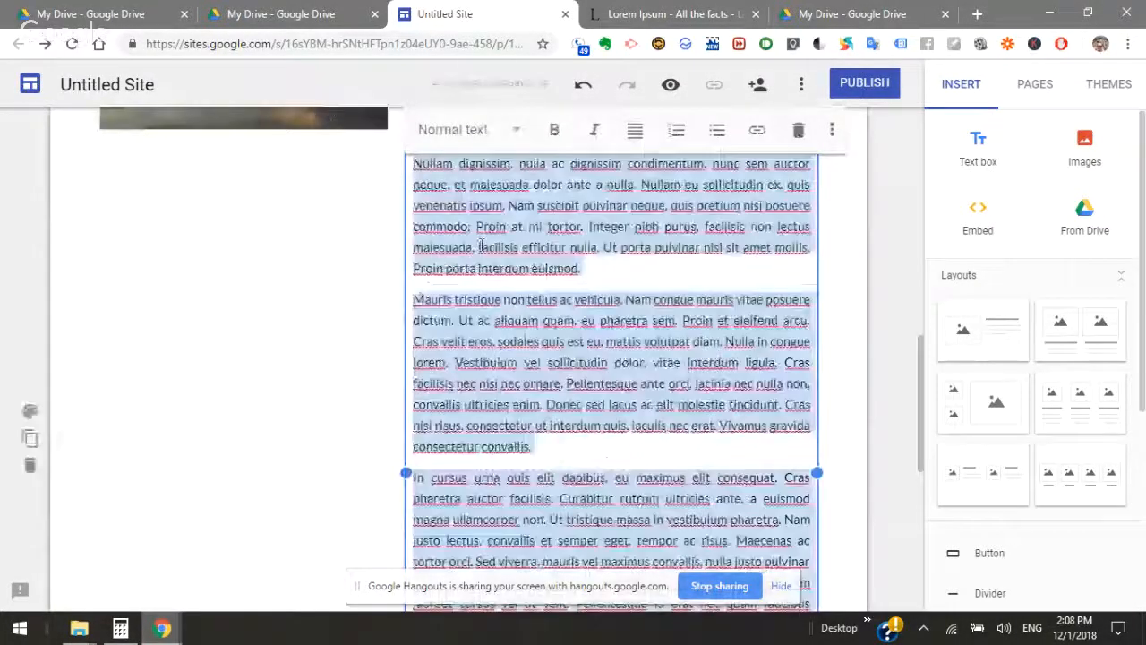
key("Delete")
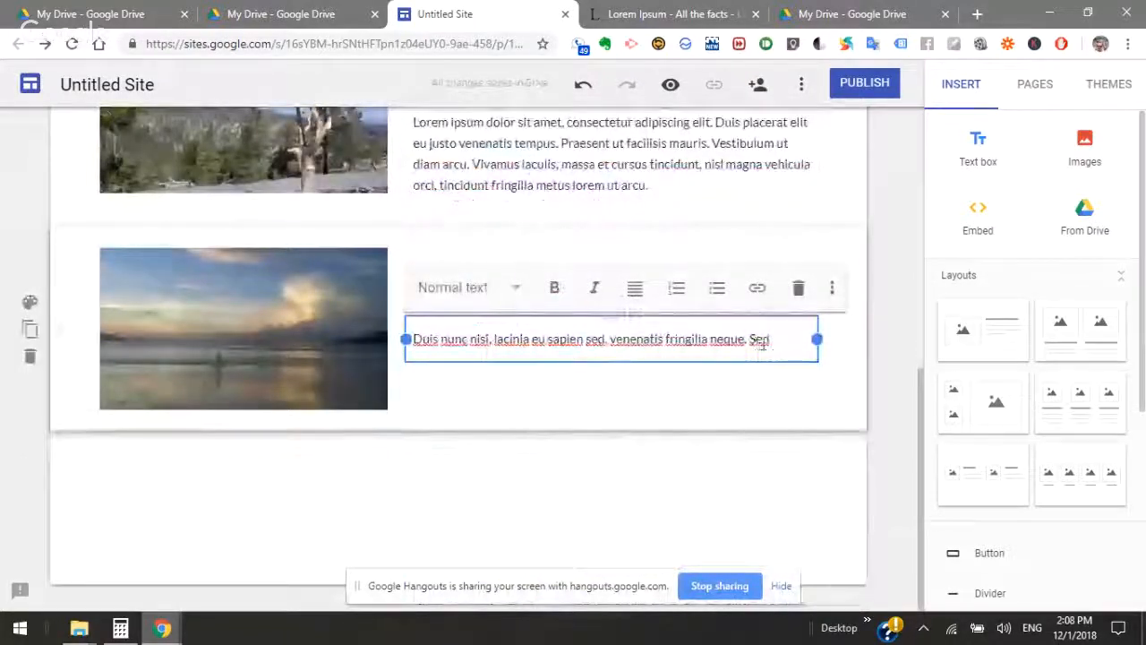
left_click_drag(750, 341, 778, 343)
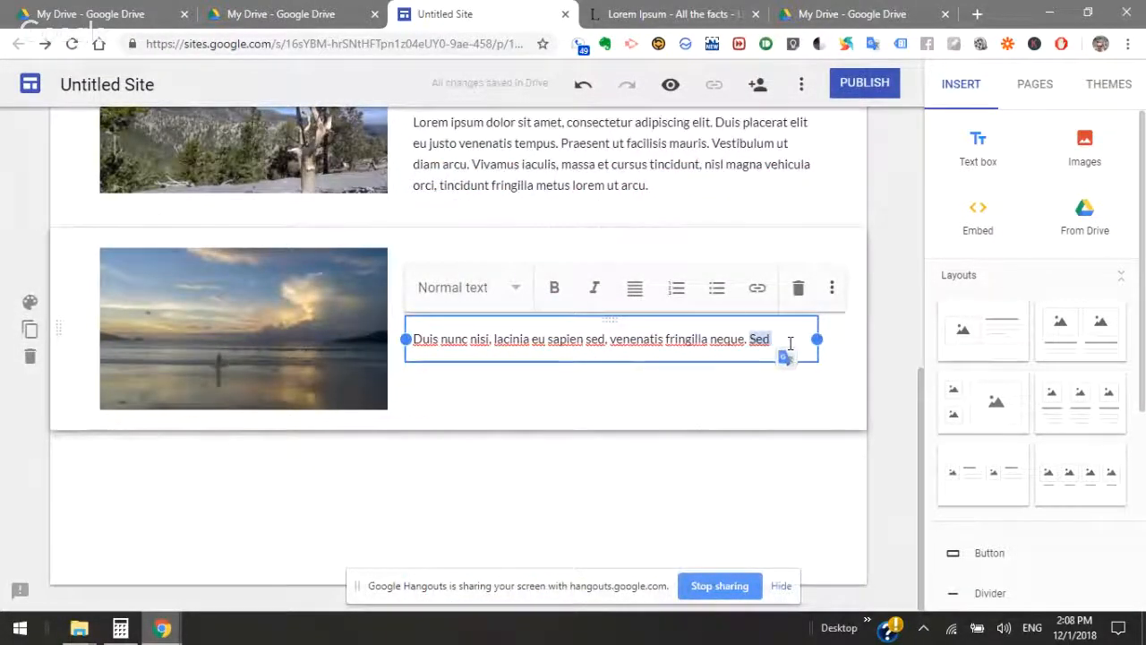
left_click(681, 195)
left_click_drag(678, 192, 402, 197)
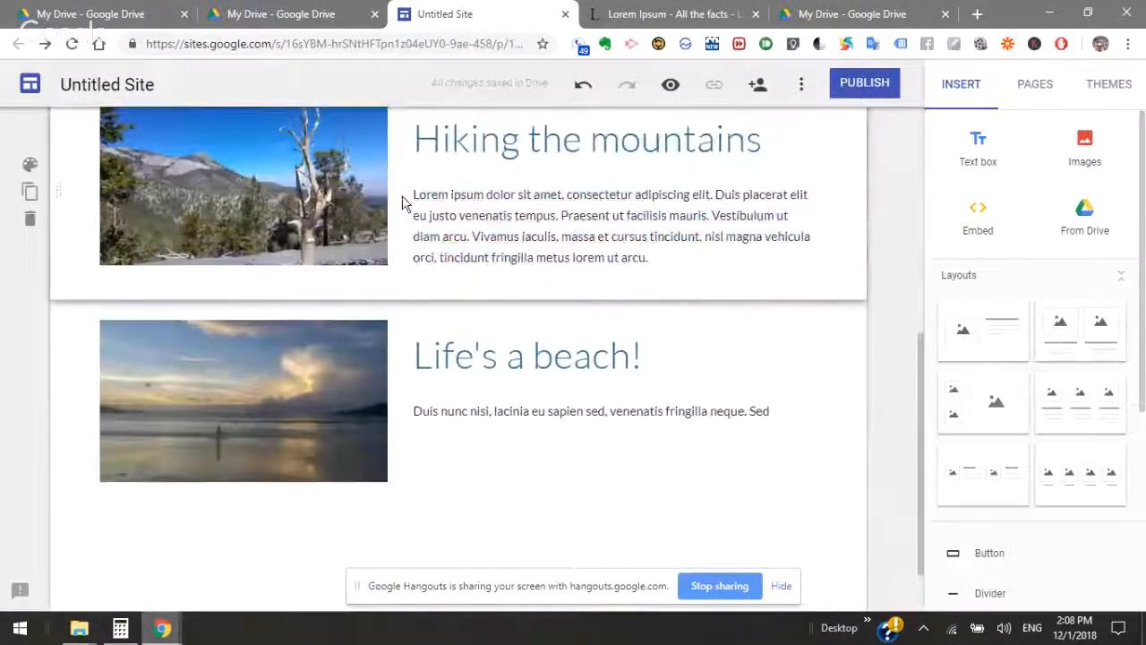
Replace the beach section's body text with the copied Lorem Ipsum paragraphs and trim it to end at "accumsan leo."
left_click(512, 408)
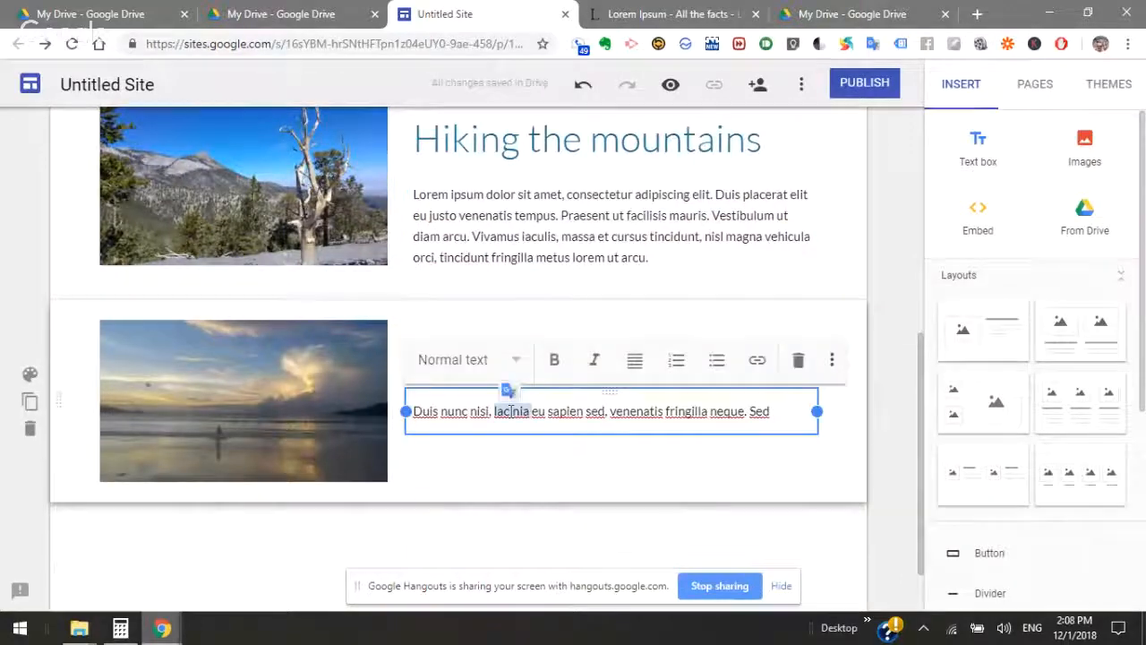
triple_click(510, 411)
key("ctrl+v")
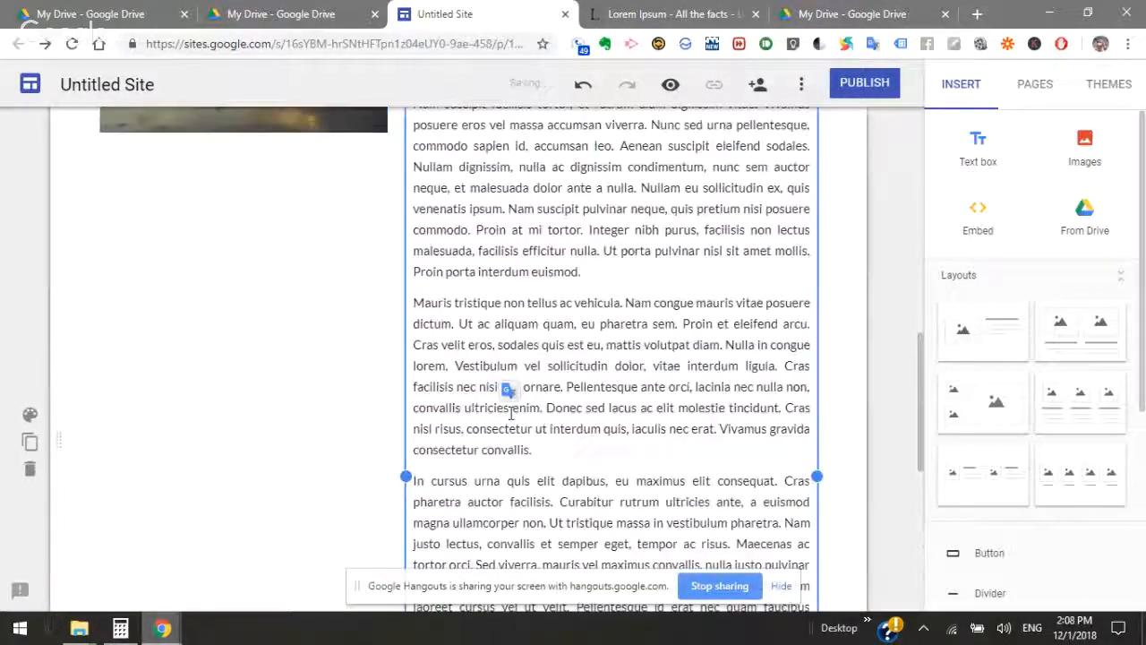
left_click_drag(767, 537, 377, 165)
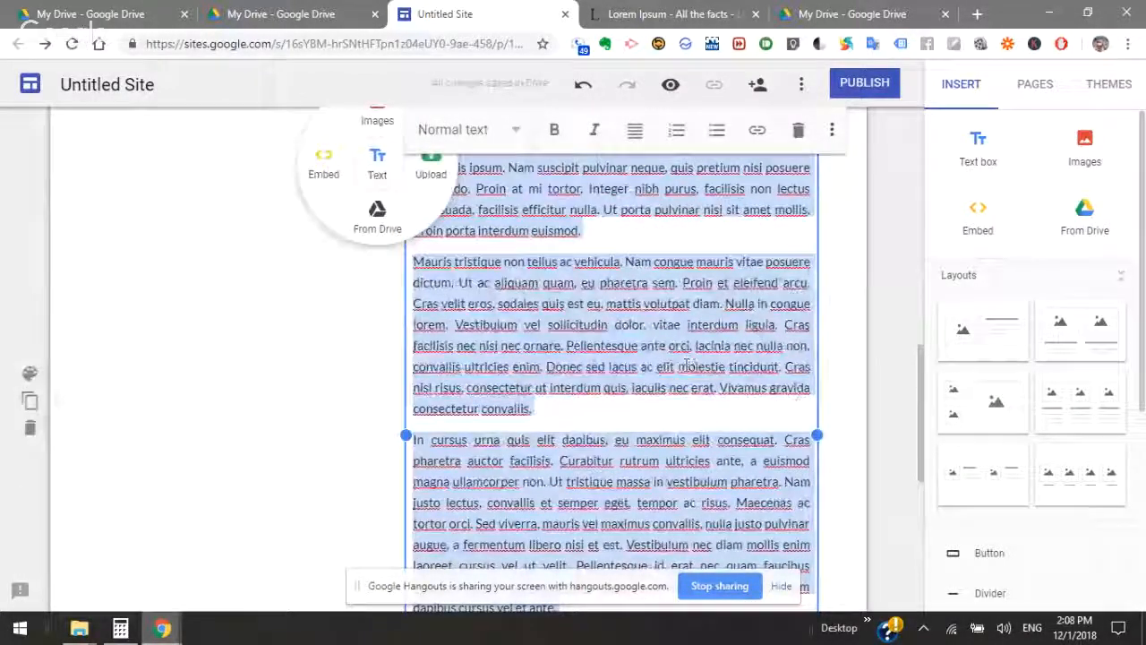
key("ctrl+v")
left_click_drag(800, 389, 620, 346)
key("BackSpace")
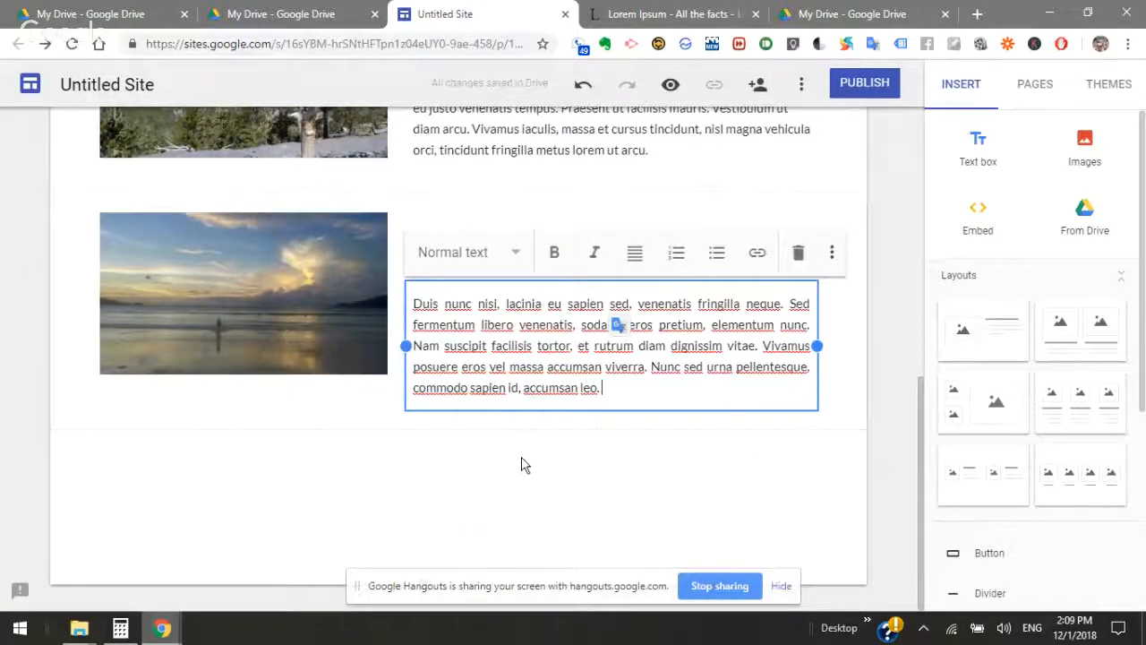
scroll(522, 464, "up", 3)
scroll(545, 473, "down", 3)
left_click(257, 448)
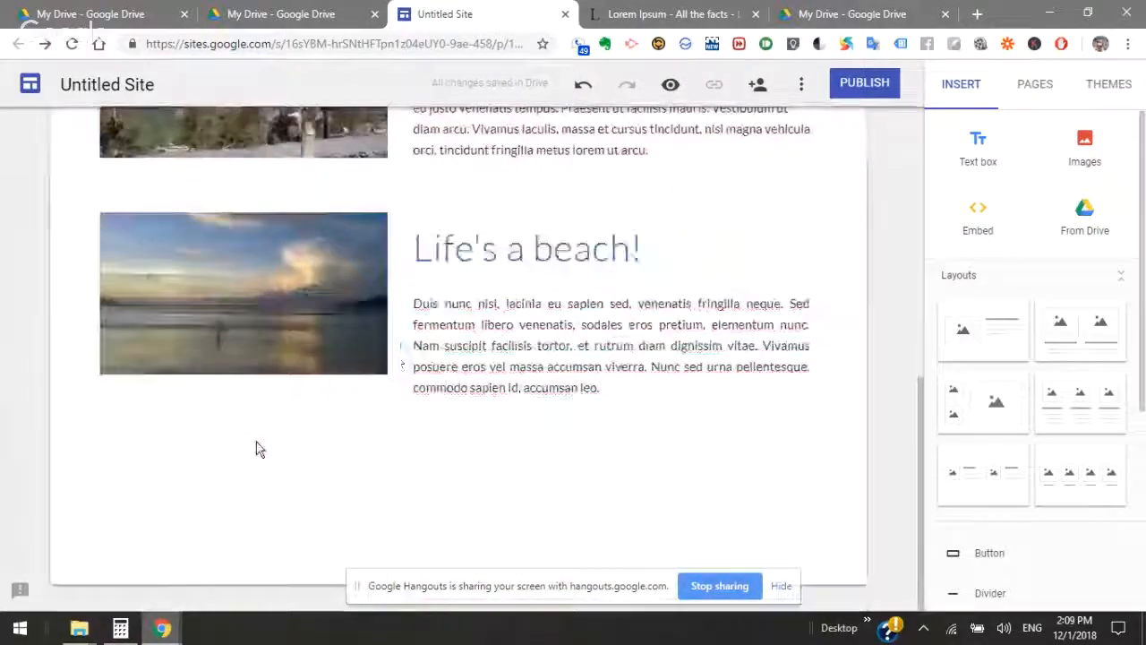
Move the hiking image to the right side of its section, with the title and text on its left
scroll(522, 387, "up", 2)
scroll(522, 387, "up", 3)
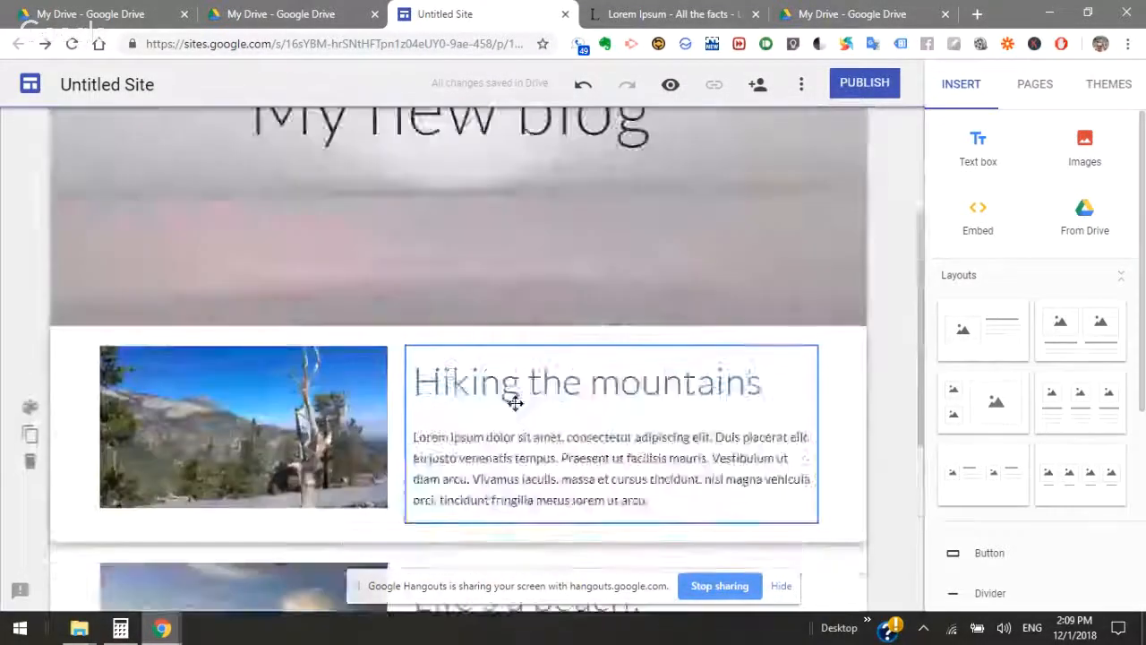
scroll(512, 418, "down", 2)
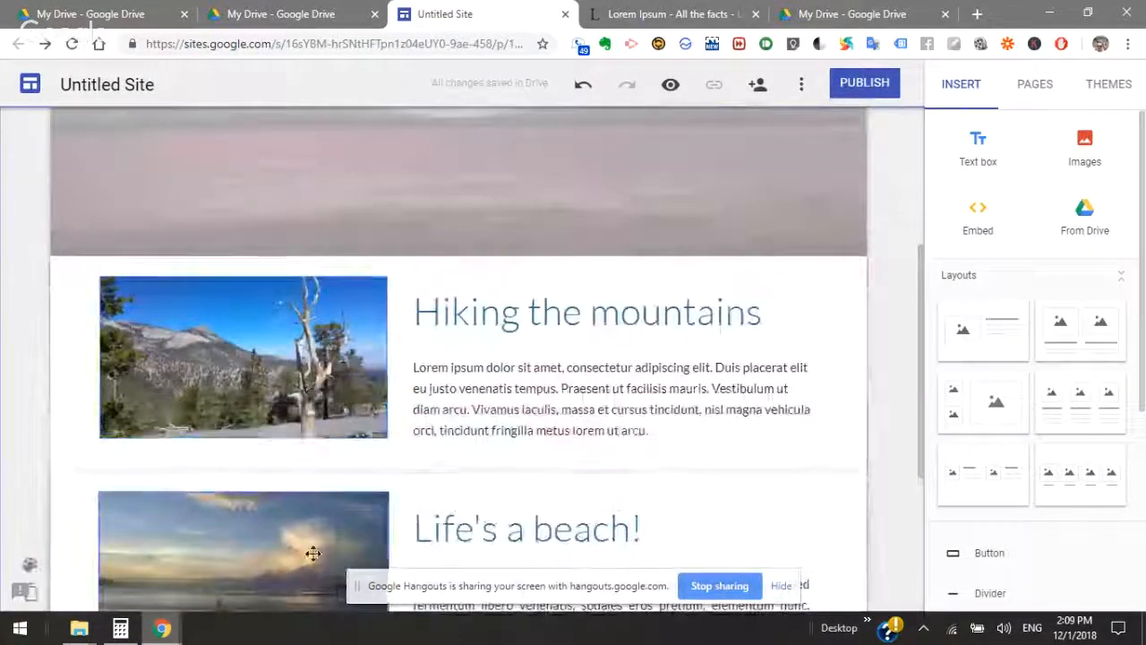
left_click_drag(254, 362, 722, 306)
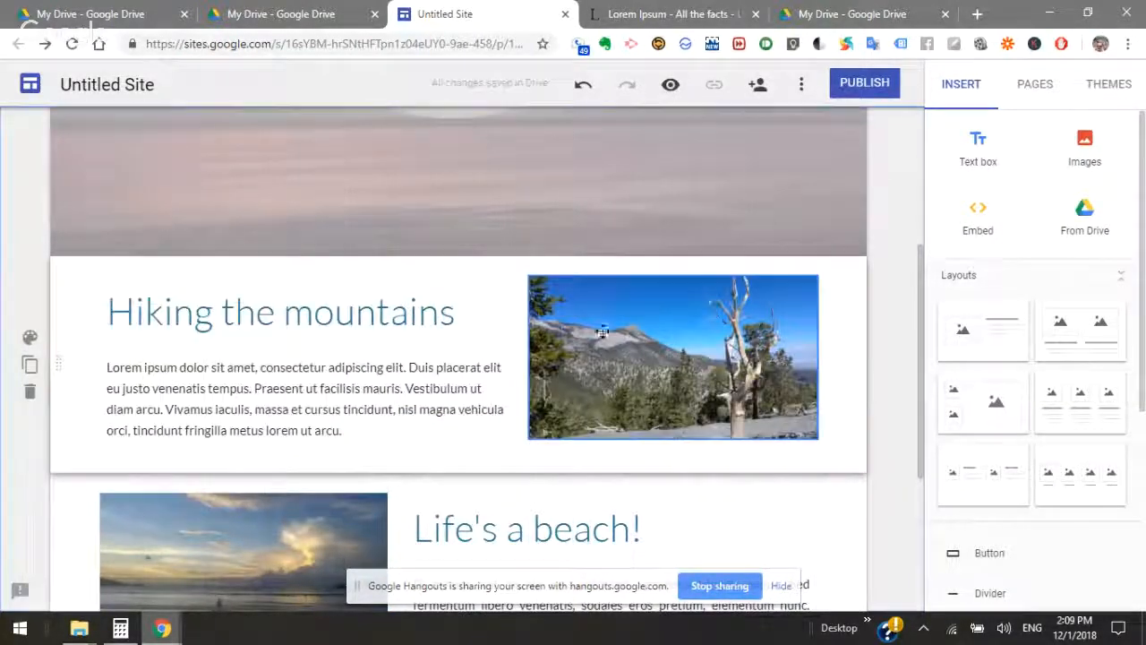
scroll(394, 591, "down", 2)
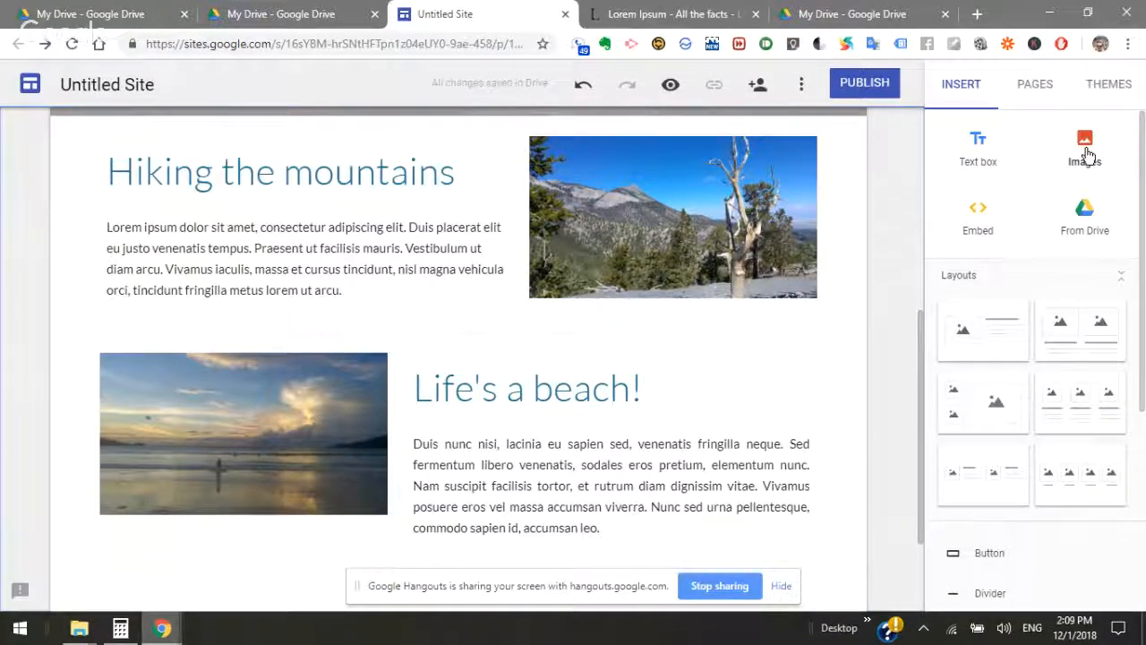
left_click(695, 369)
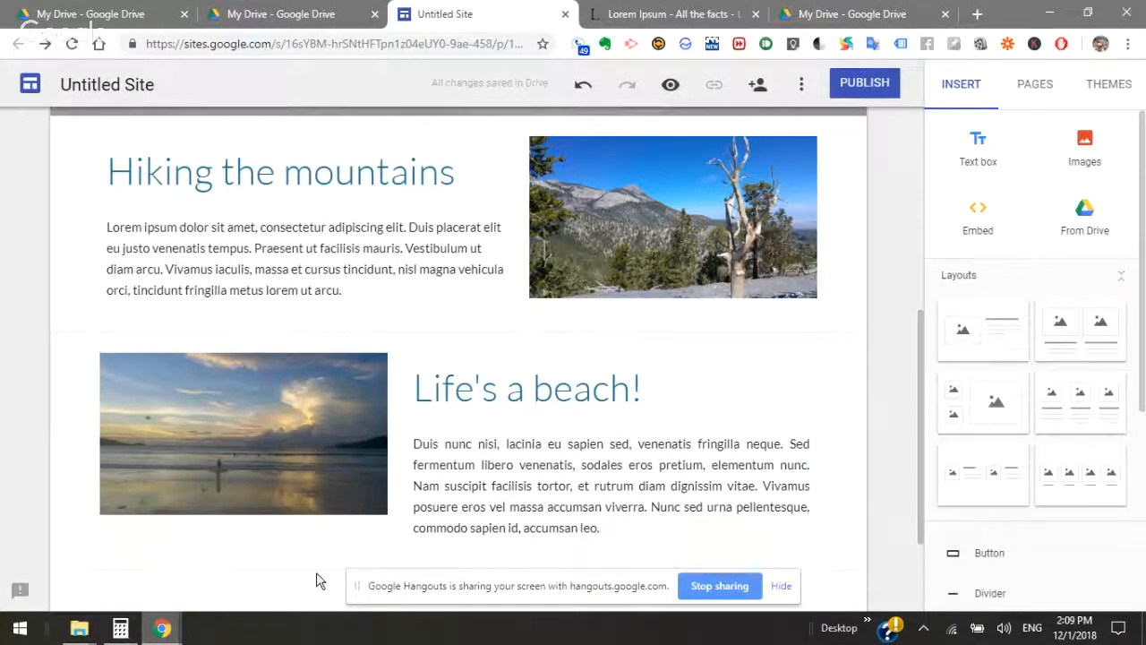
Insert 20160327_102655.jpg from the Photos folder in Google Drive below the beach section and enlarge it to the full content width
scroll(377, 548, "down", 2)
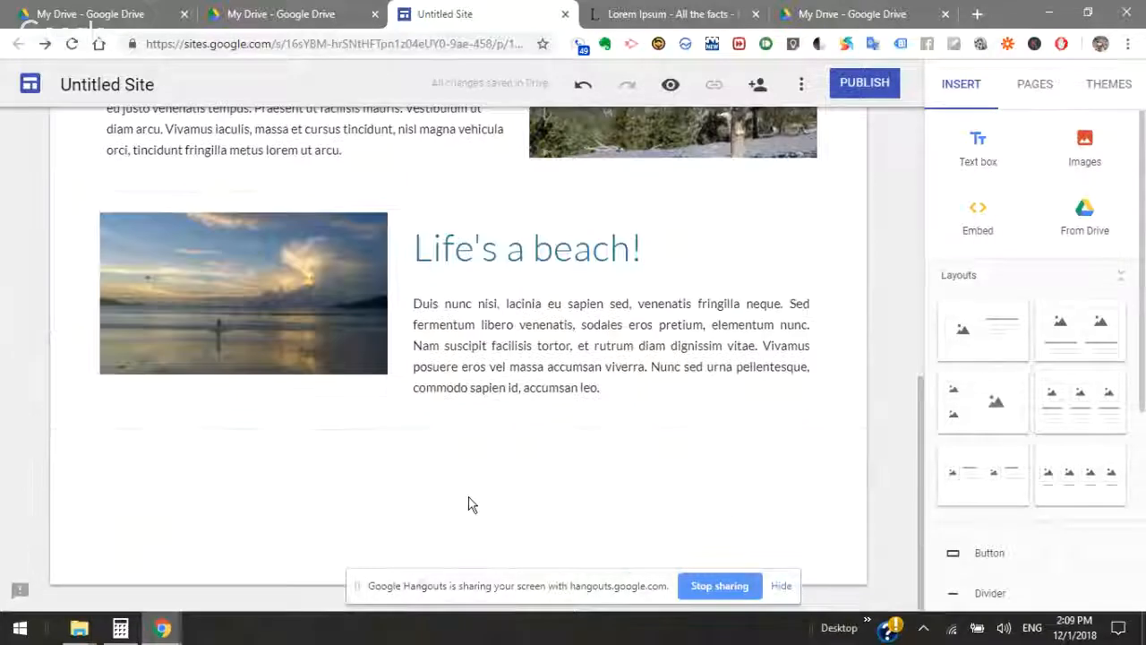
left_click(1083, 152)
left_click(1085, 148)
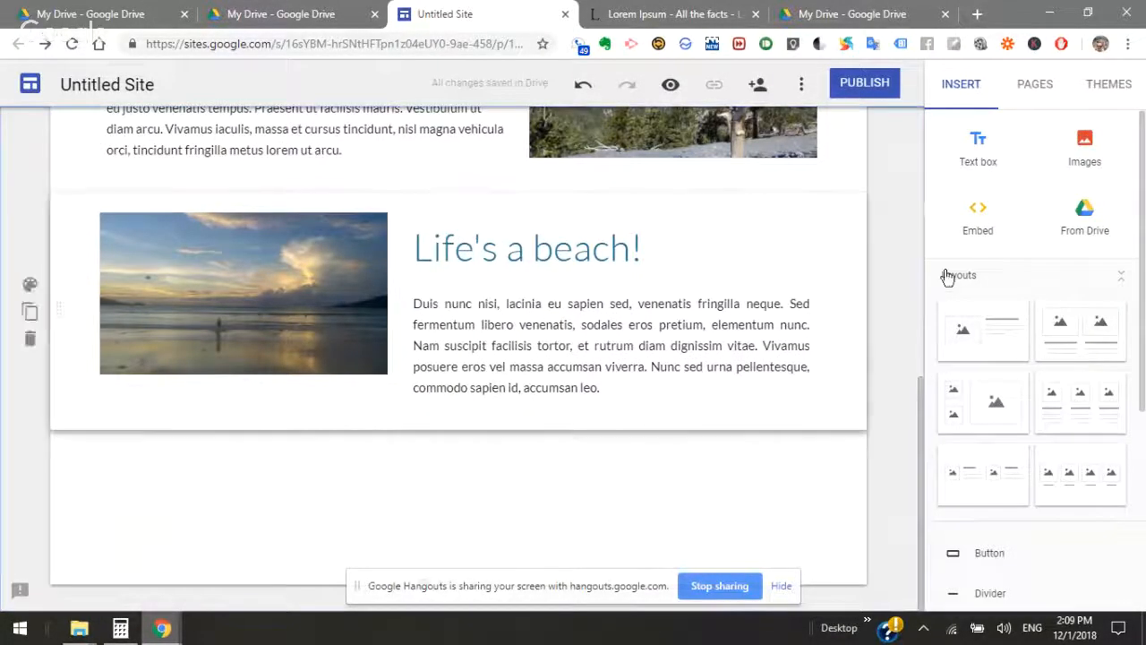
left_click(1088, 143)
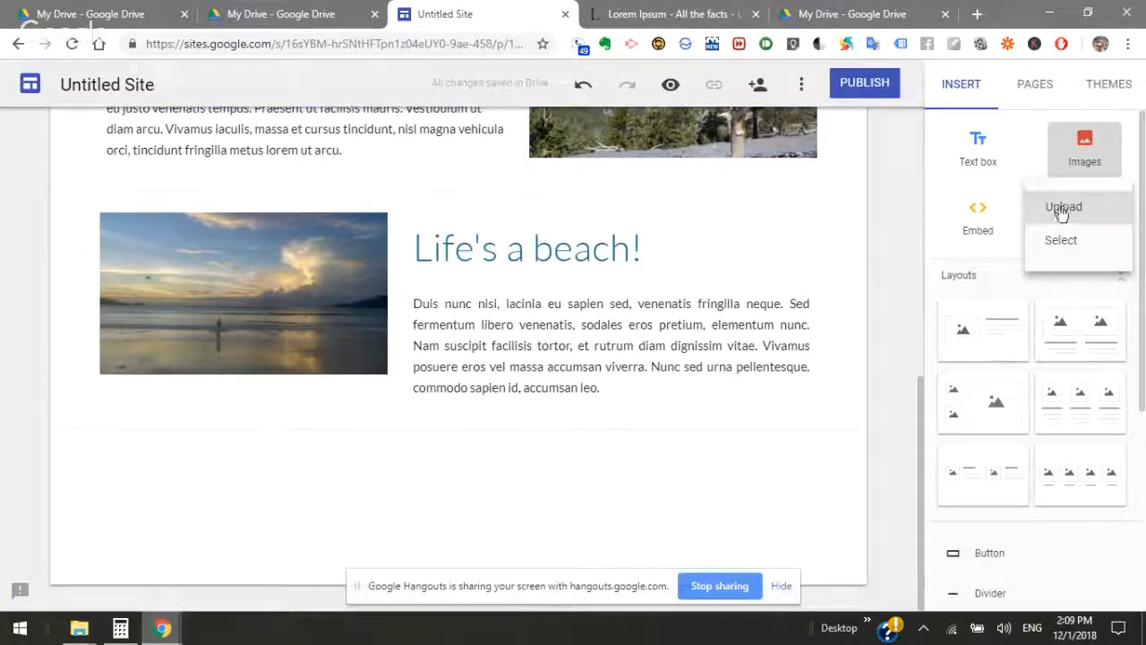
left_click(1062, 240)
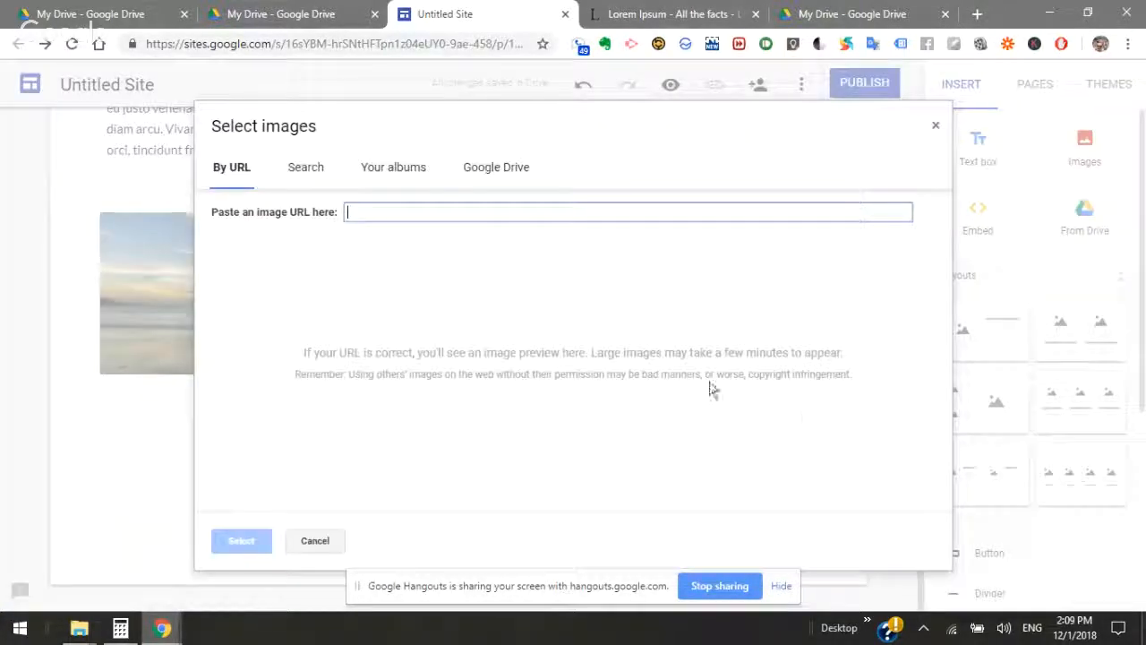
left_click(495, 170)
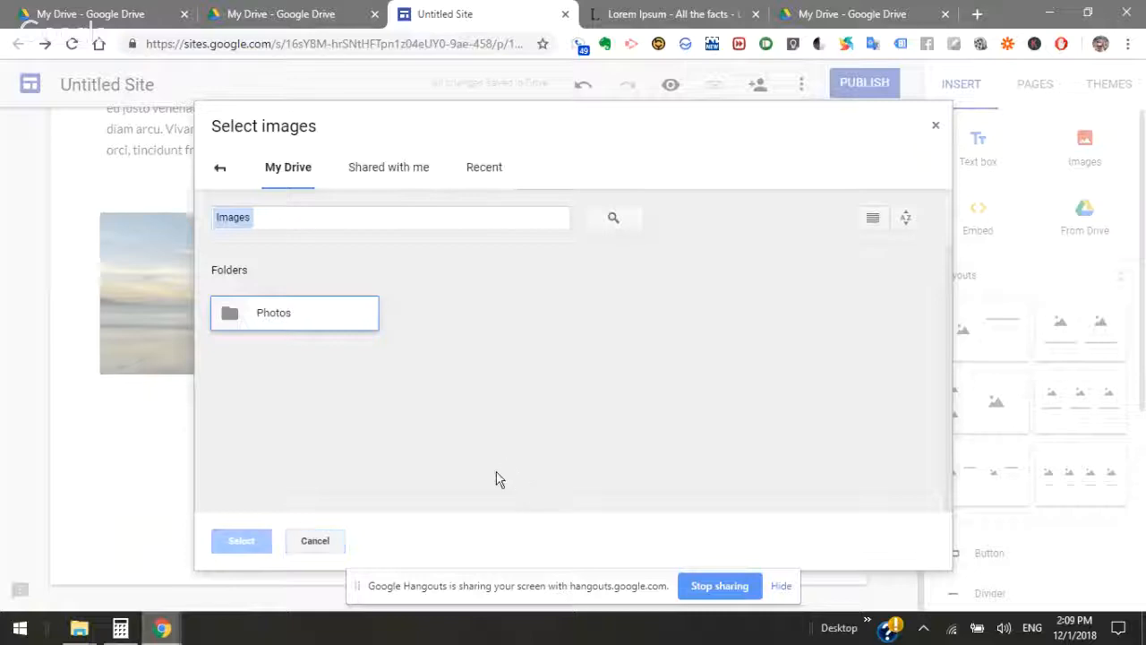
double_click(291, 315)
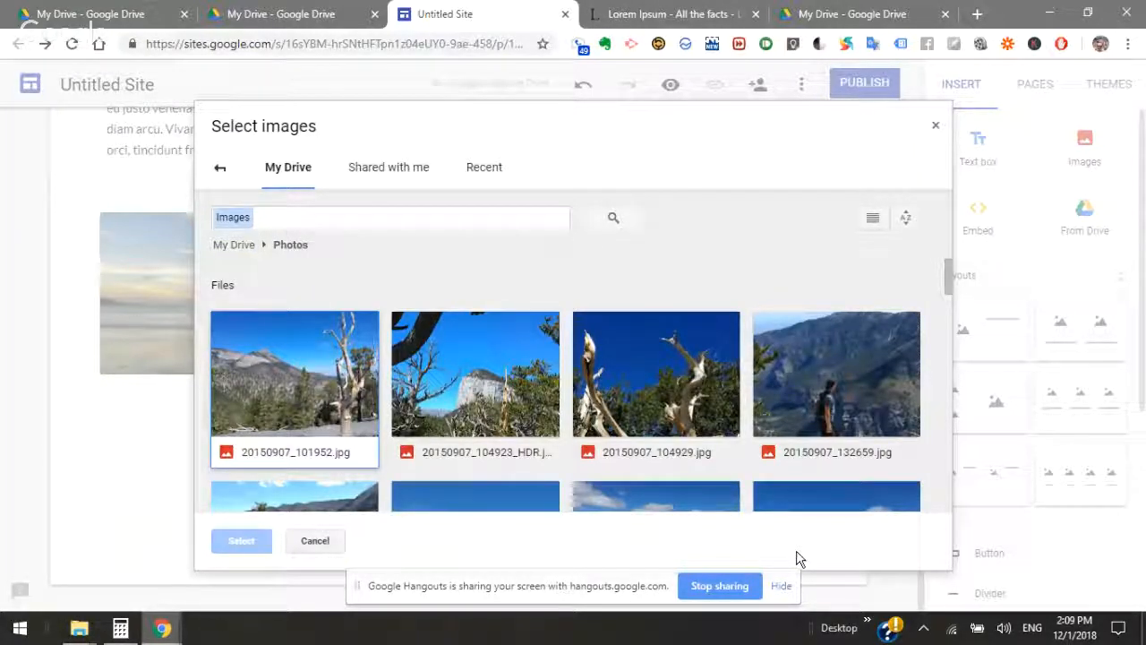
scroll(717, 403, "down", 5)
left_click(685, 336)
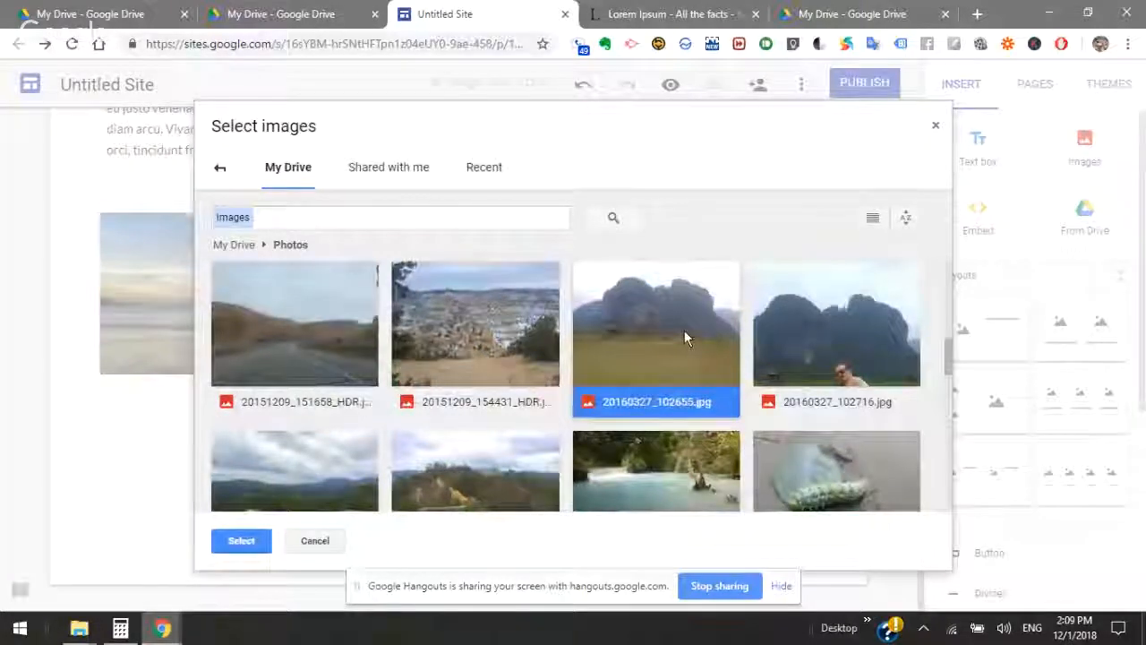
double_click(684, 337)
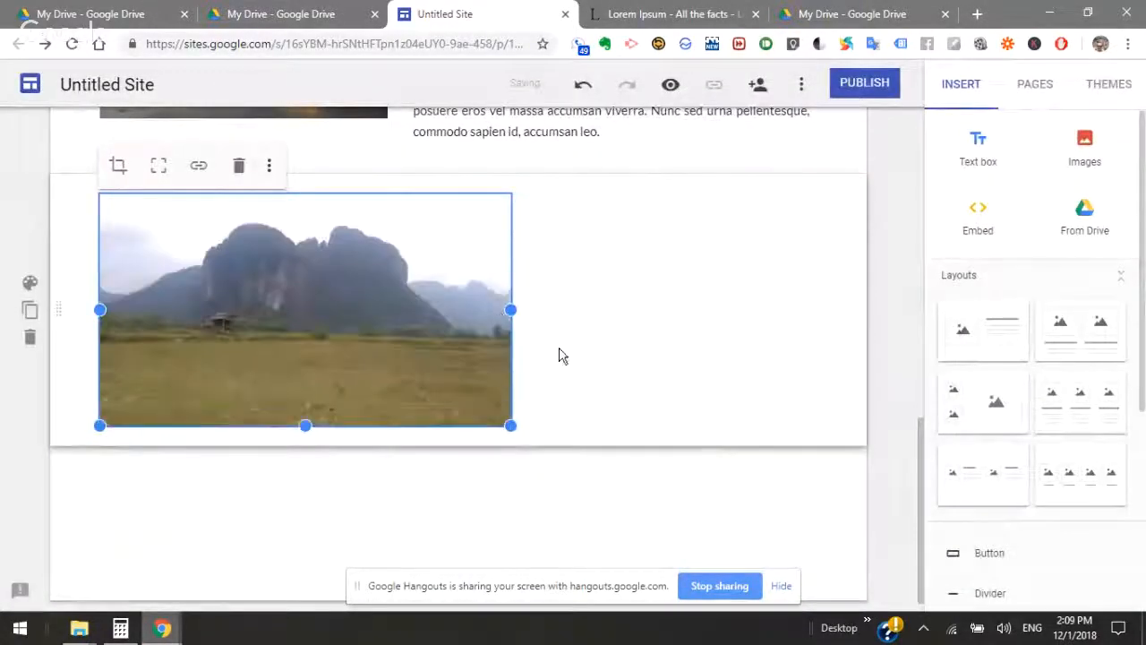
left_click_drag(566, 475, 829, 526)
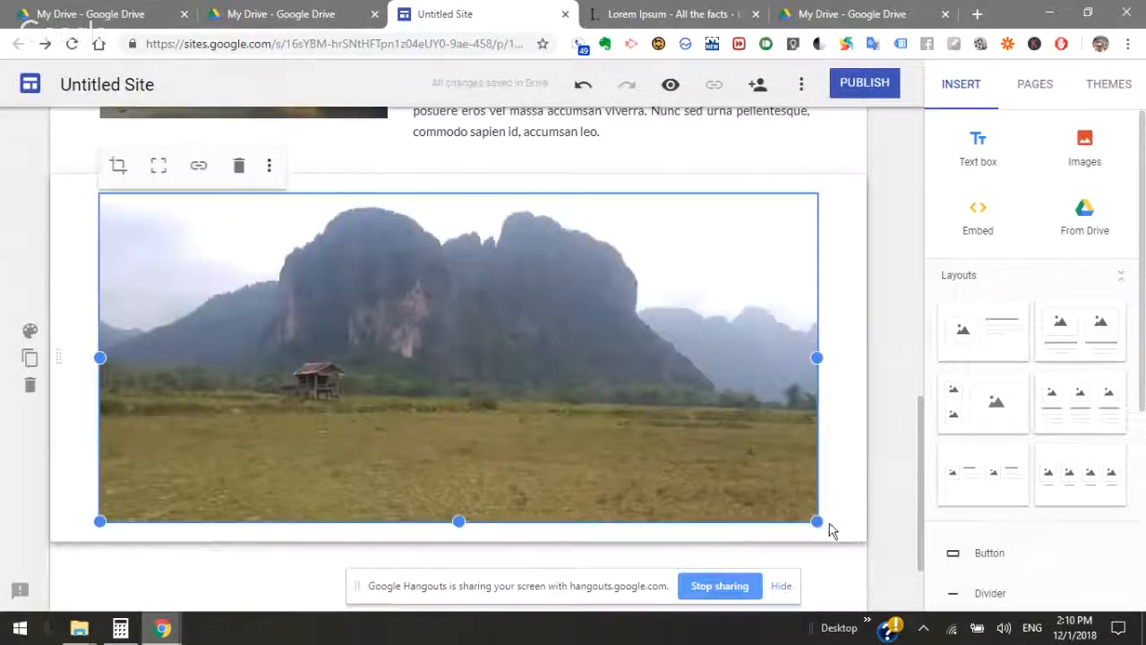
scroll(660, 432, "up", 2)
Add a text box below the mountain field image, paste the copied Lorem Ipsum paragraphs, and keep only the first paragraph
scroll(660, 434, "down", 3)
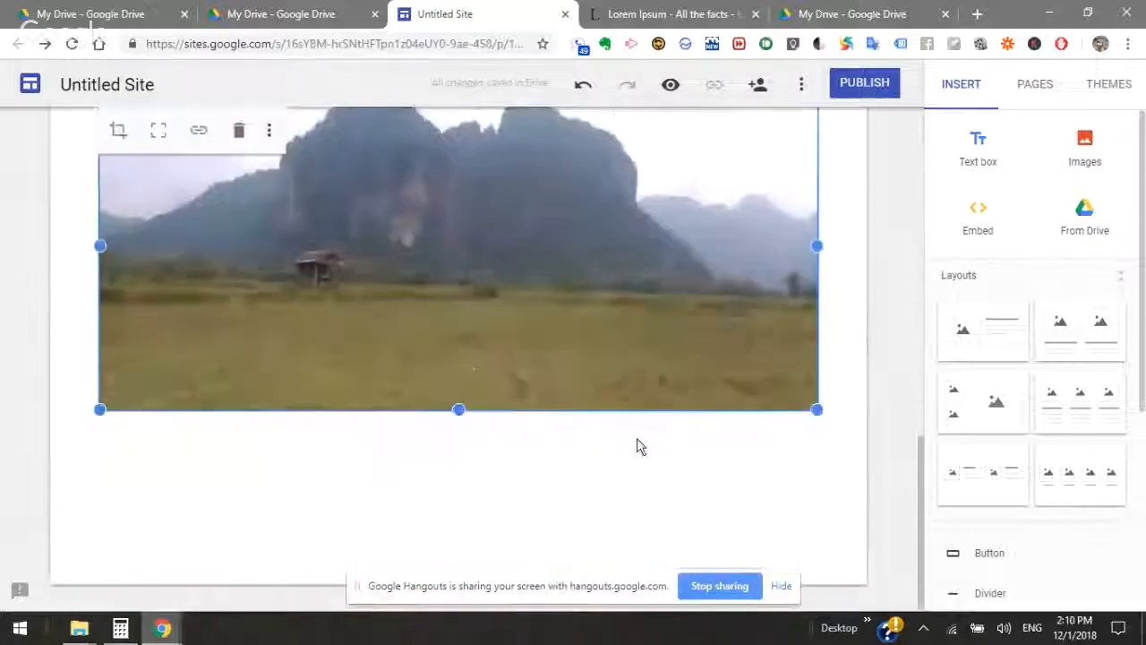
left_click(1003, 157)
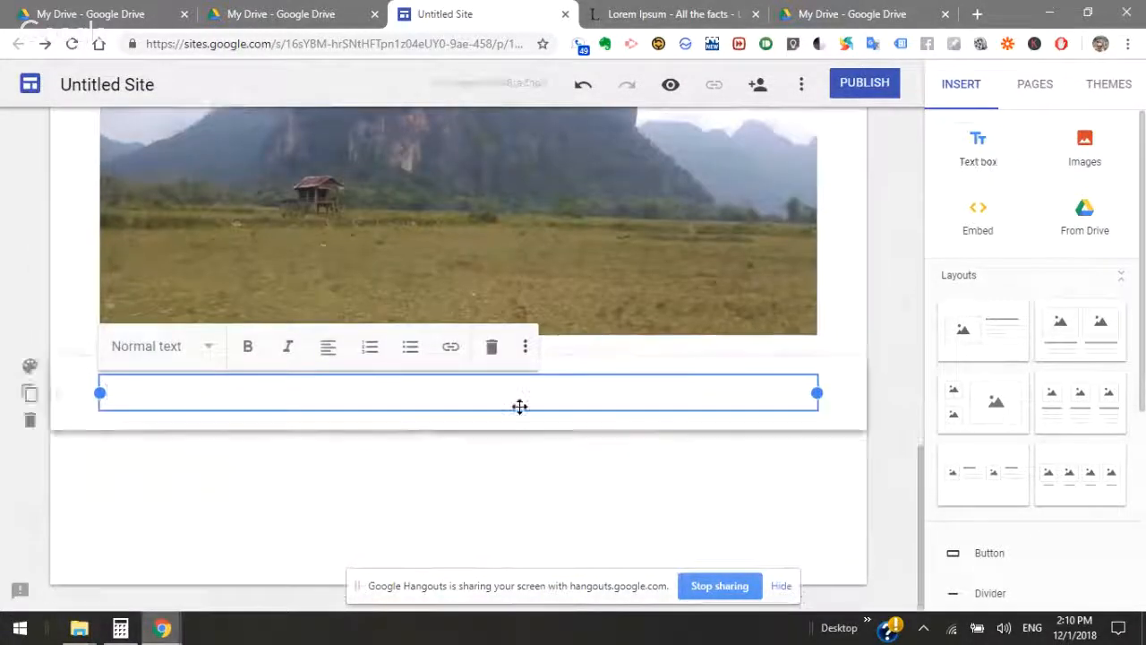
key("ctrl+v")
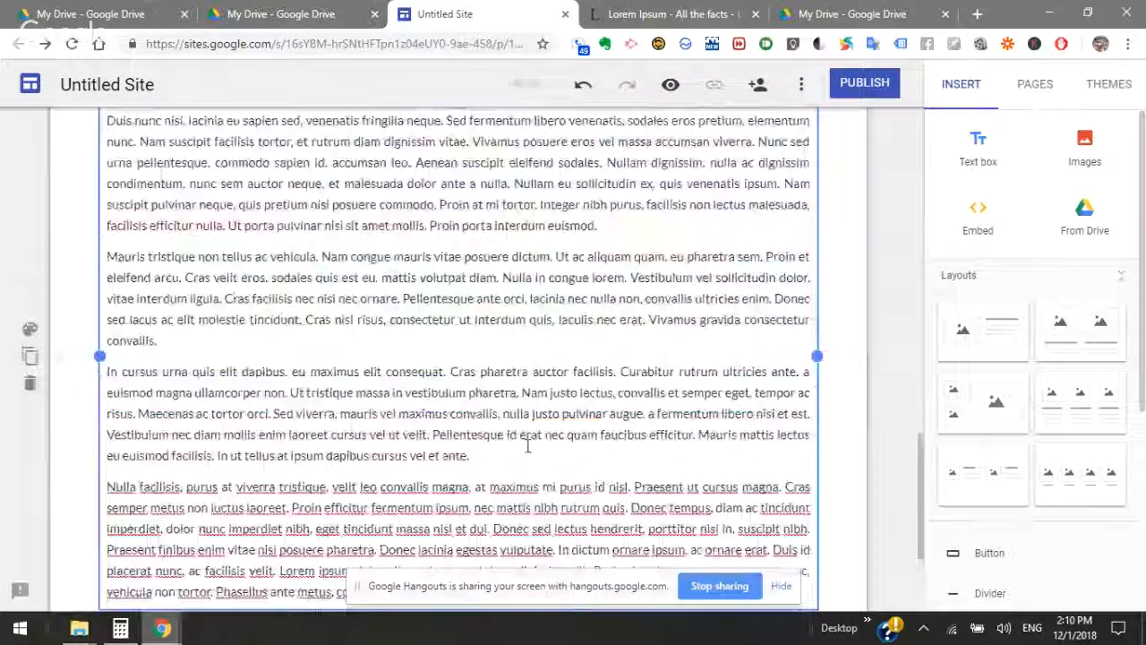
left_click_drag(655, 450, 85, 266)
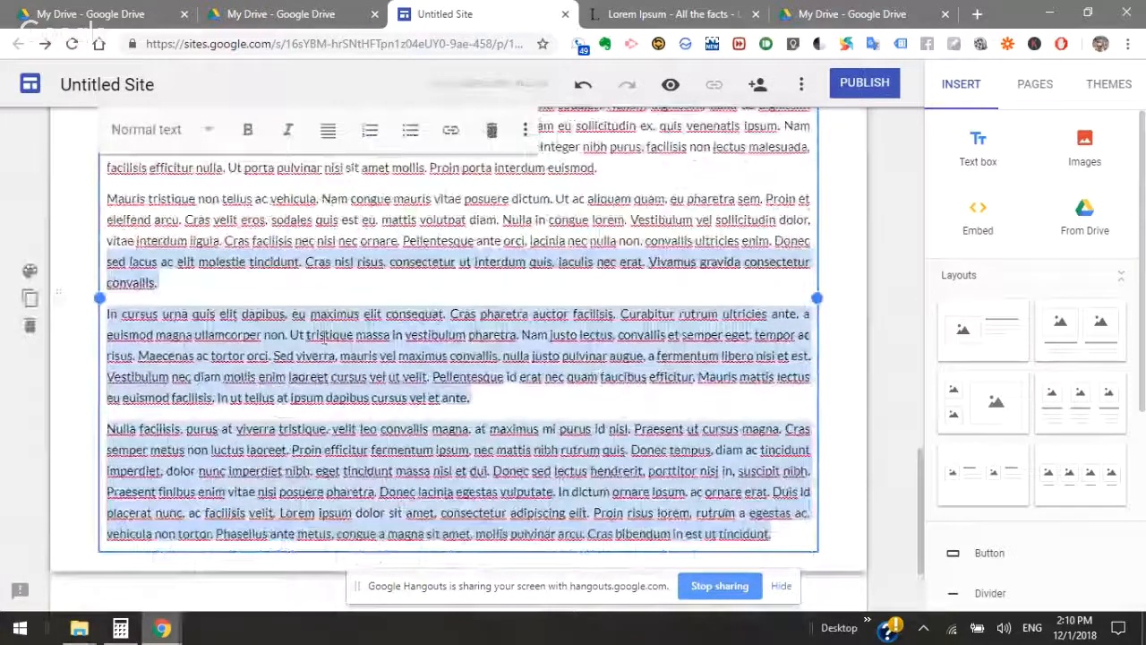
key("BackSpace")
left_click_drag(144, 534, 104, 471)
key("BackSpace")
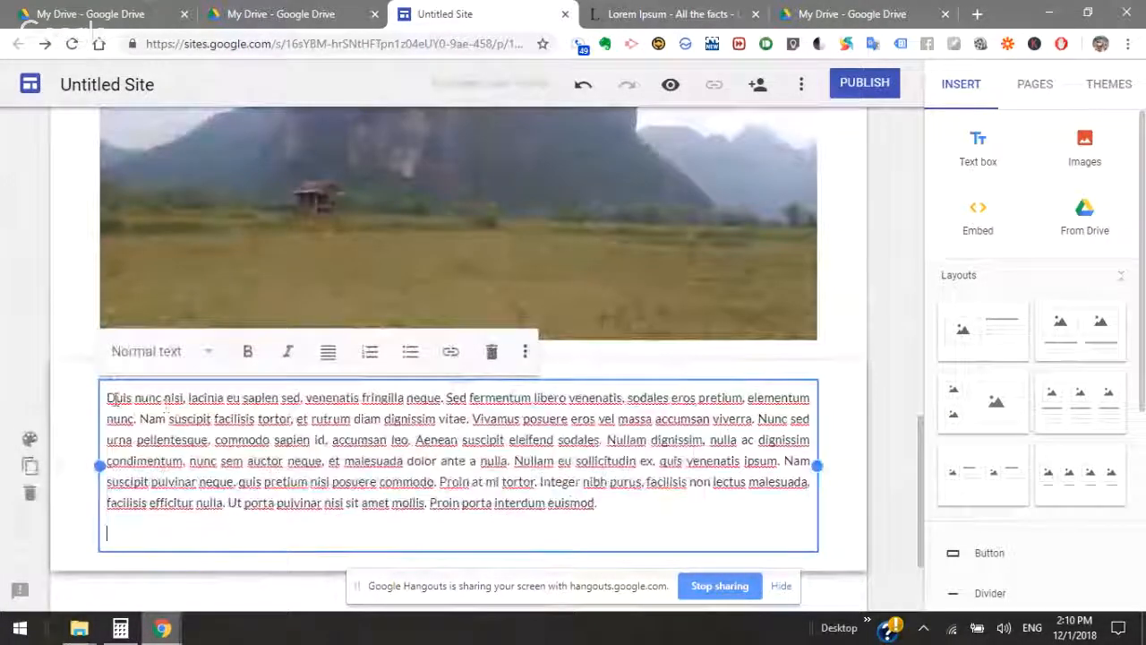
left_click(79, 405)
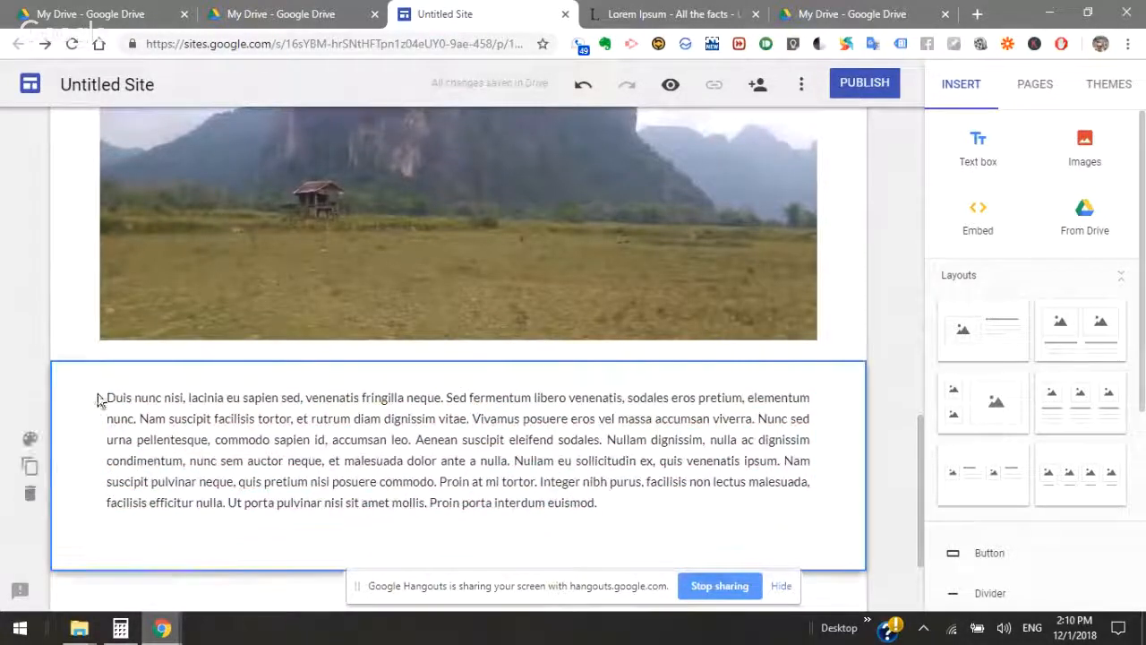
Try a heading style on the Lorem Ipsum paragraph below the mountain field image and return it to Normal text
left_click(108, 394)
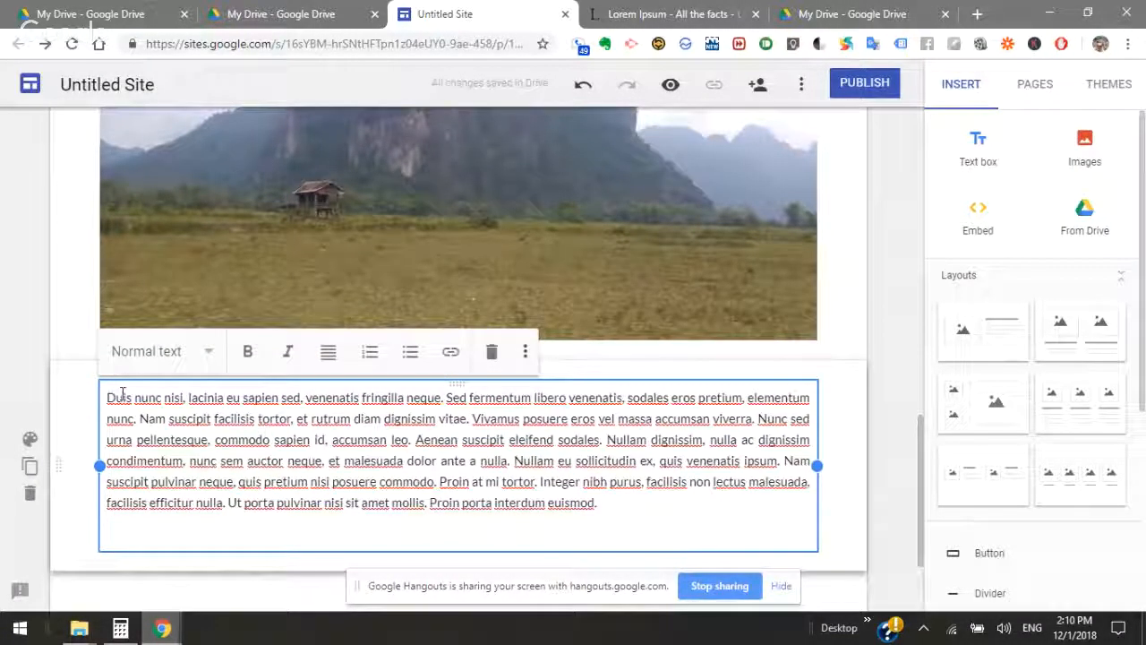
left_click(197, 355)
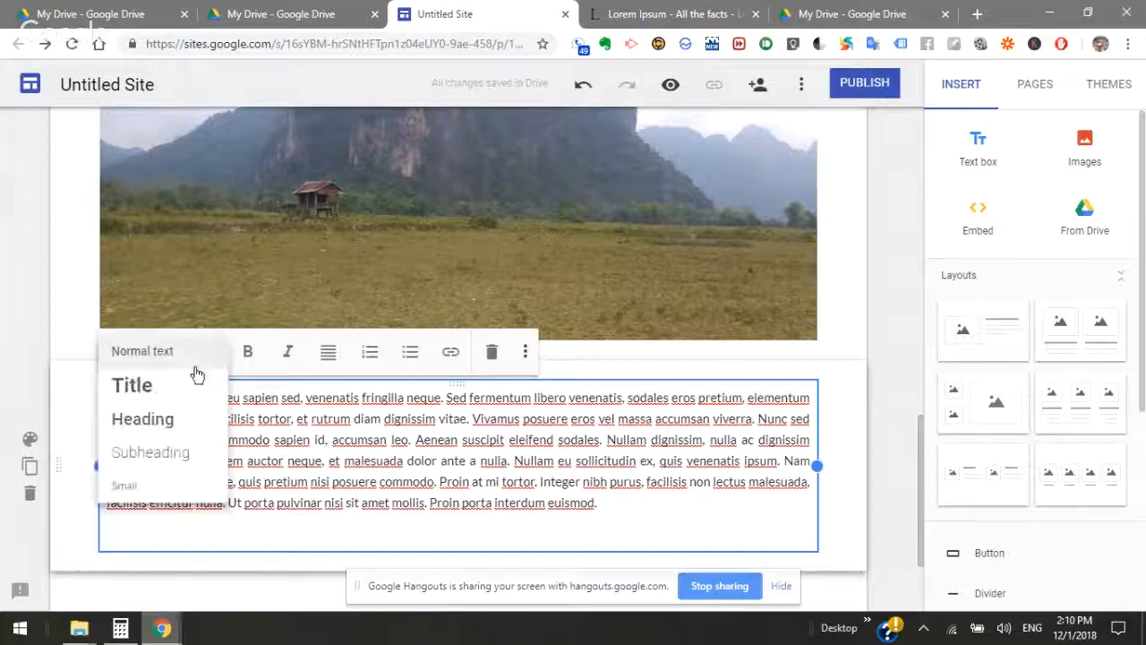
left_click(179, 430)
left_click(179, 186)
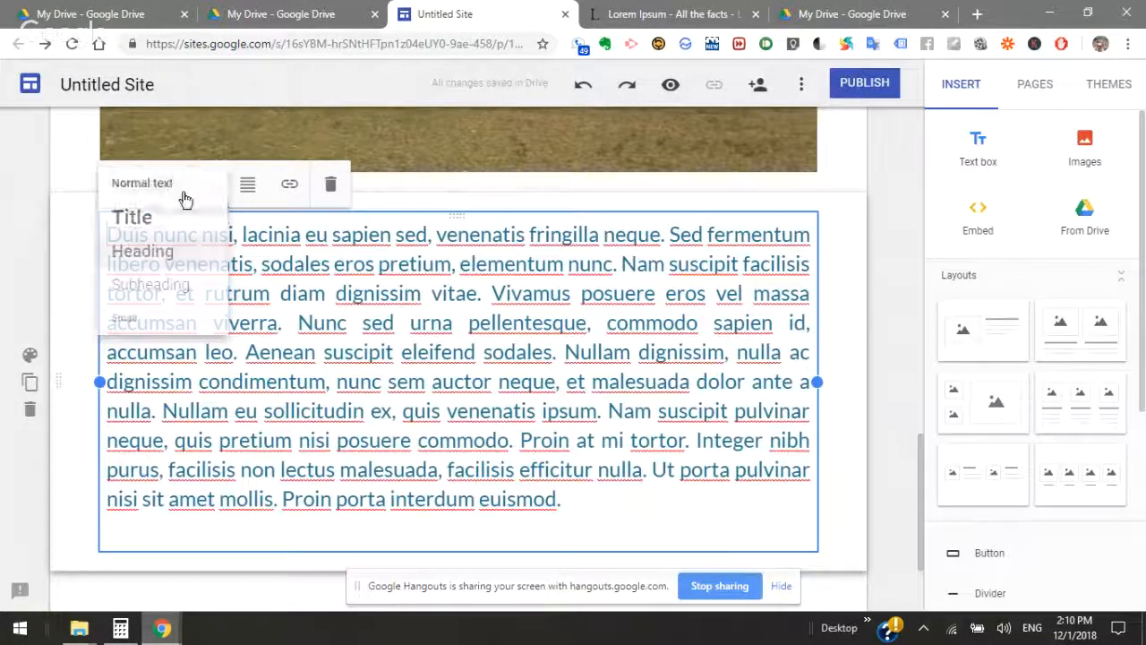
left_click(157, 188)
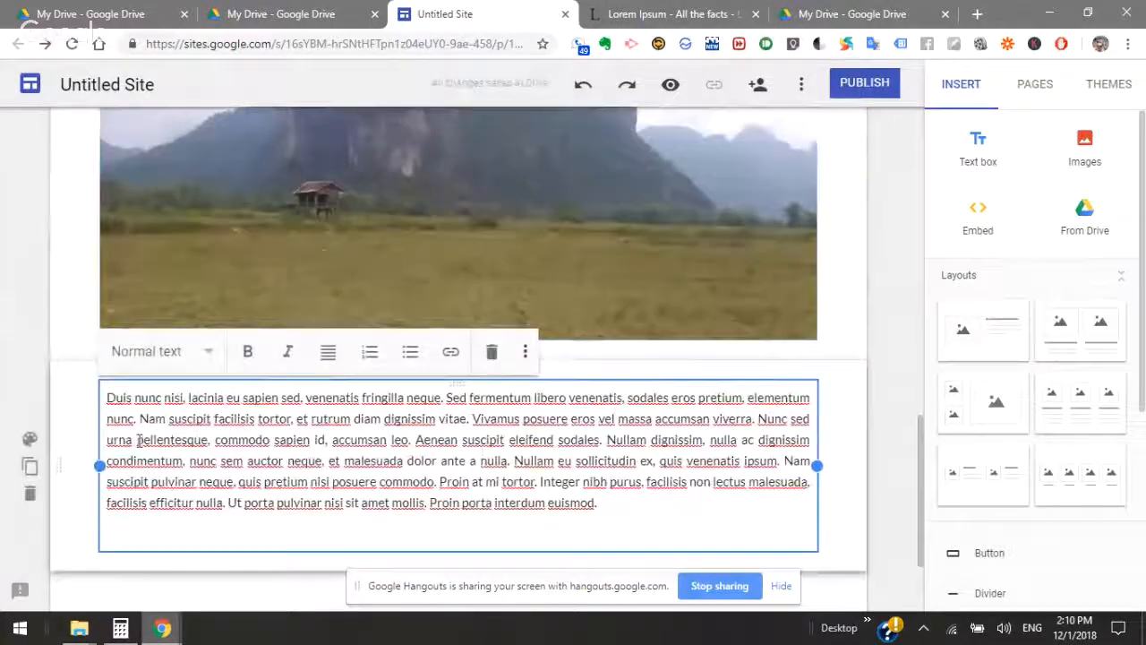
Add an empty text box and move it between the mountain field image and the Lorem Ipsum paragraph
left_click(965, 148)
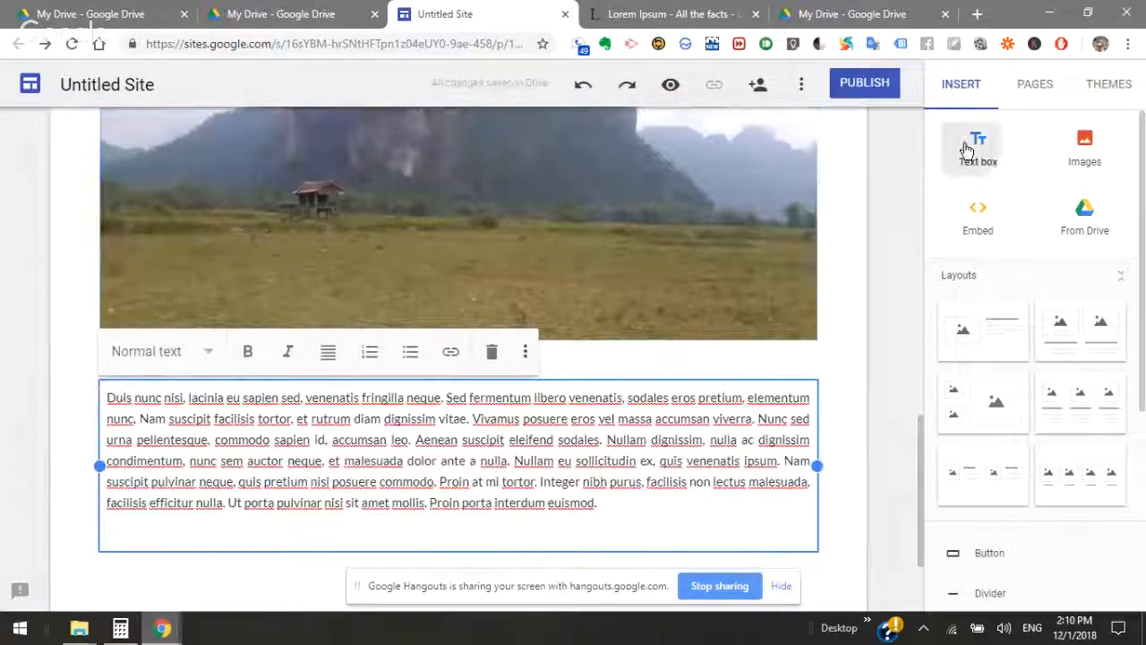
left_click_drag(62, 394, 77, 442)
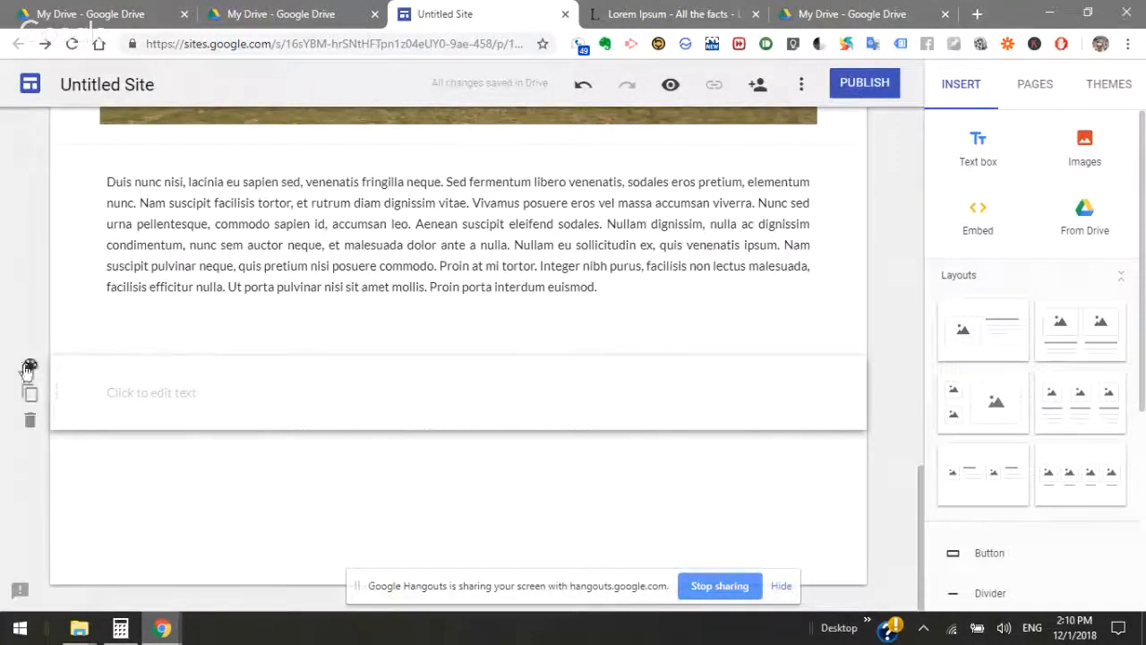
left_click_drag(60, 389, 125, 248)
Give the new text box the Title style and enter "Biking around in Laos"
left_click(159, 303)
left_click(152, 253)
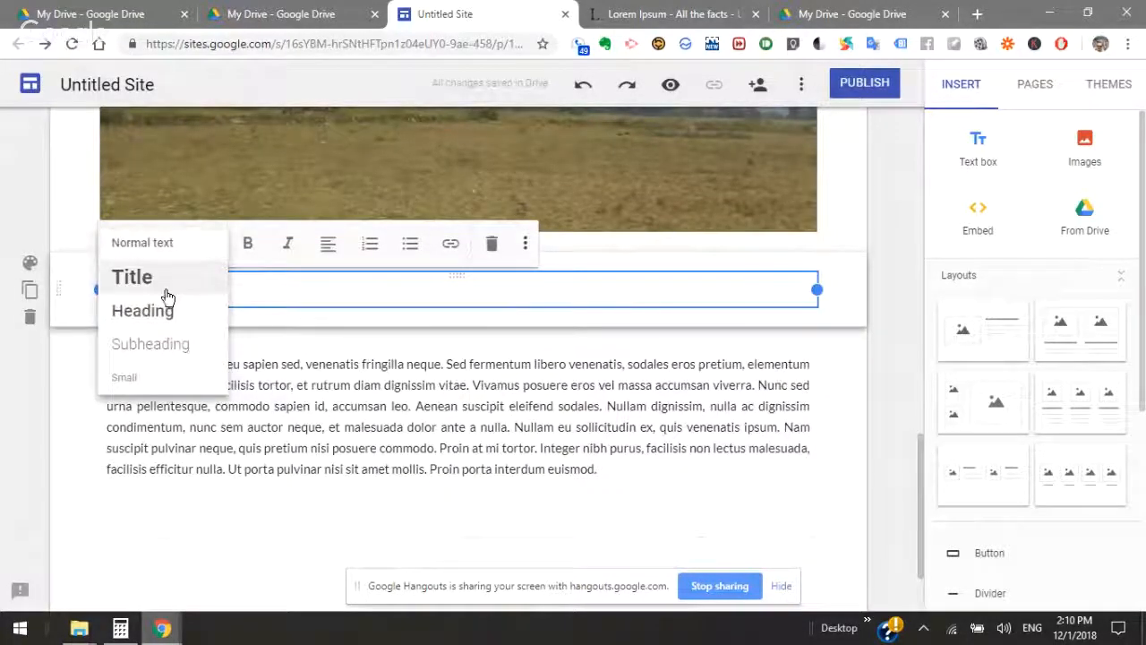
left_click(165, 296)
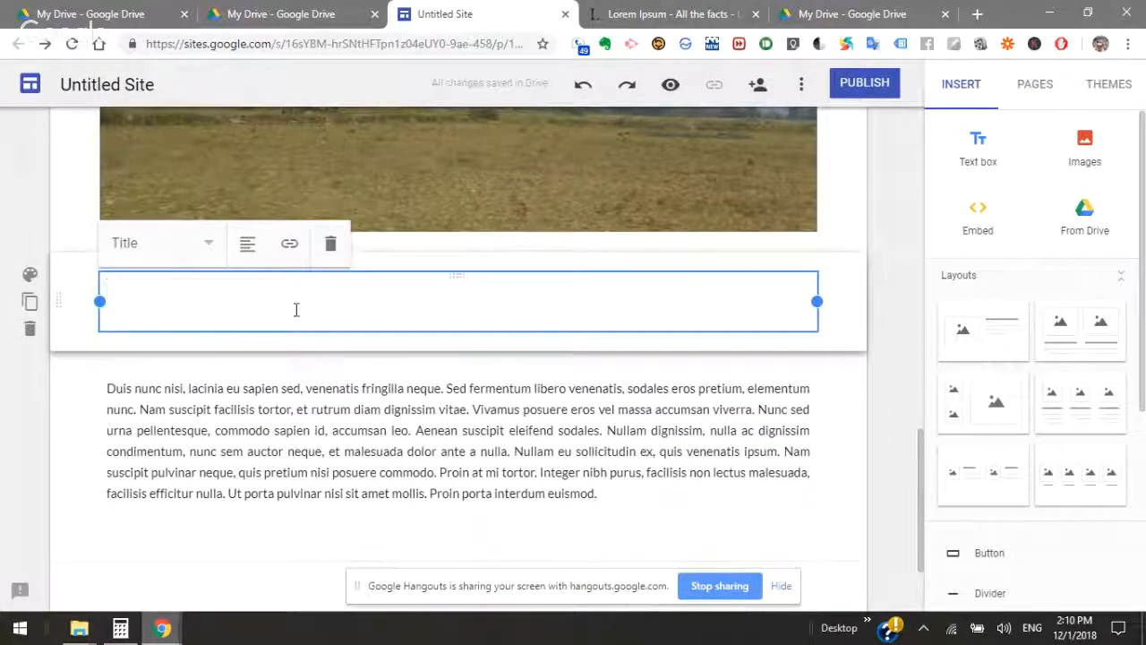
type("Biking around in Lao")
key("BackSpace")
type("aos")
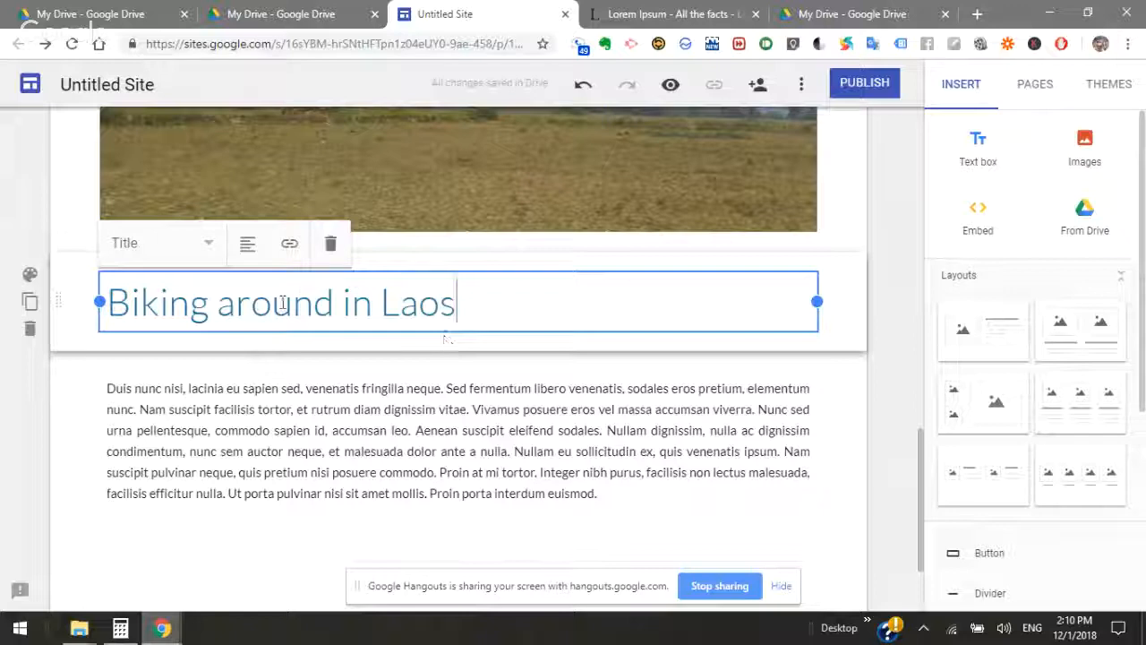
Try left, right and justified alignment on the "Biking around in Laos" title and set it to centered
left_click(248, 255)
left_click(242, 287)
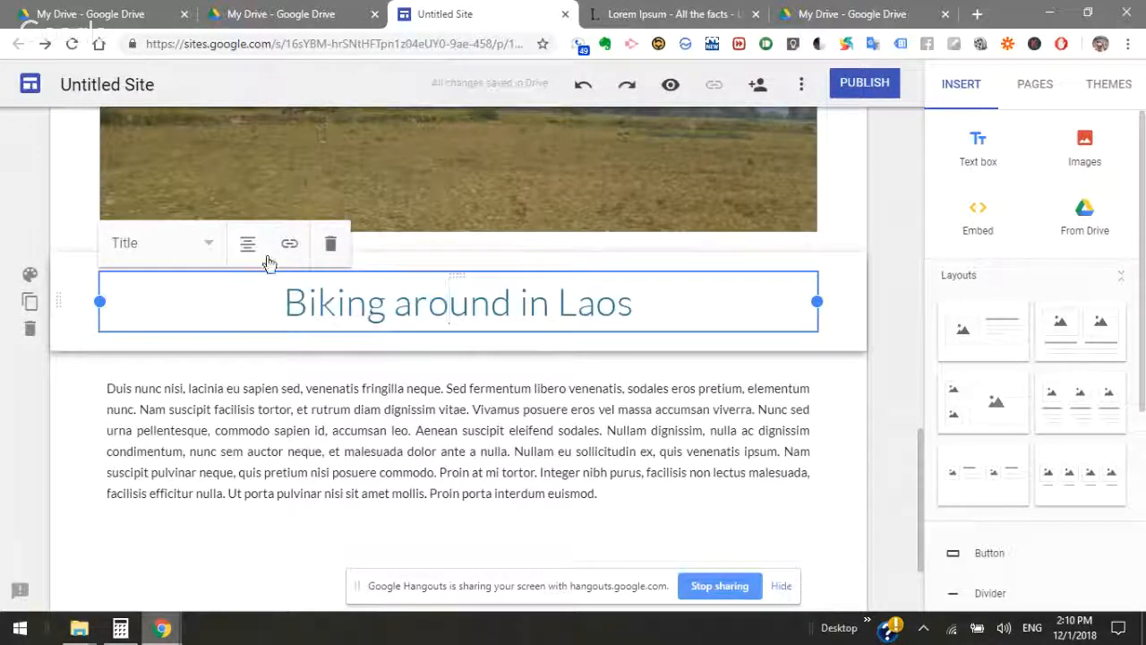
left_click(251, 253)
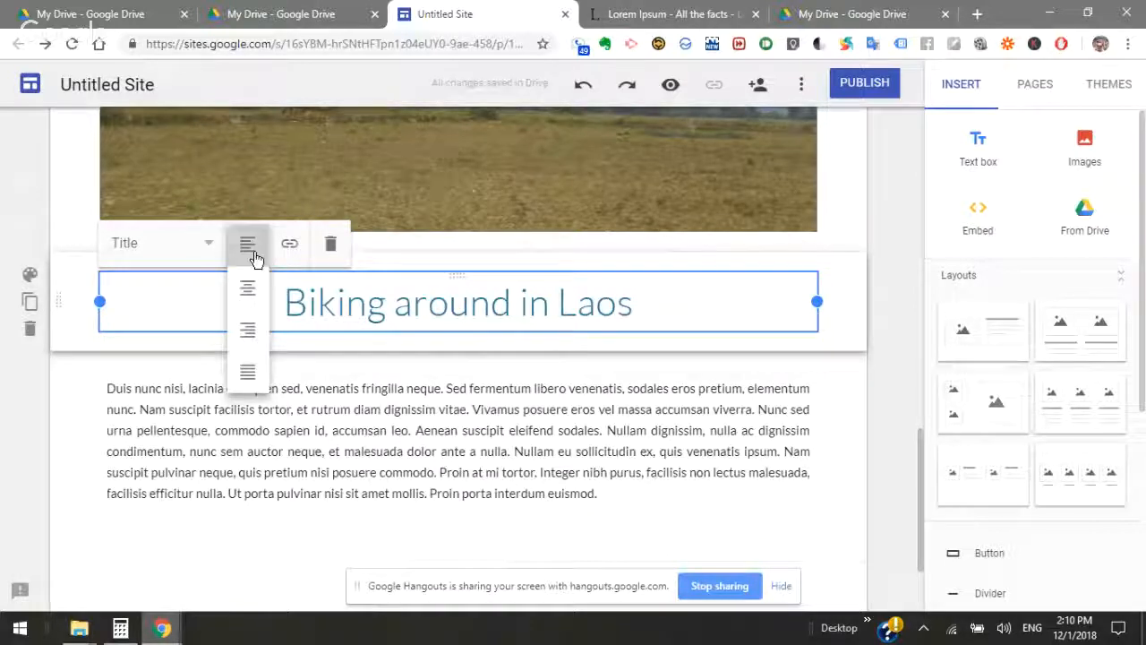
left_click(254, 259)
left_click(251, 257)
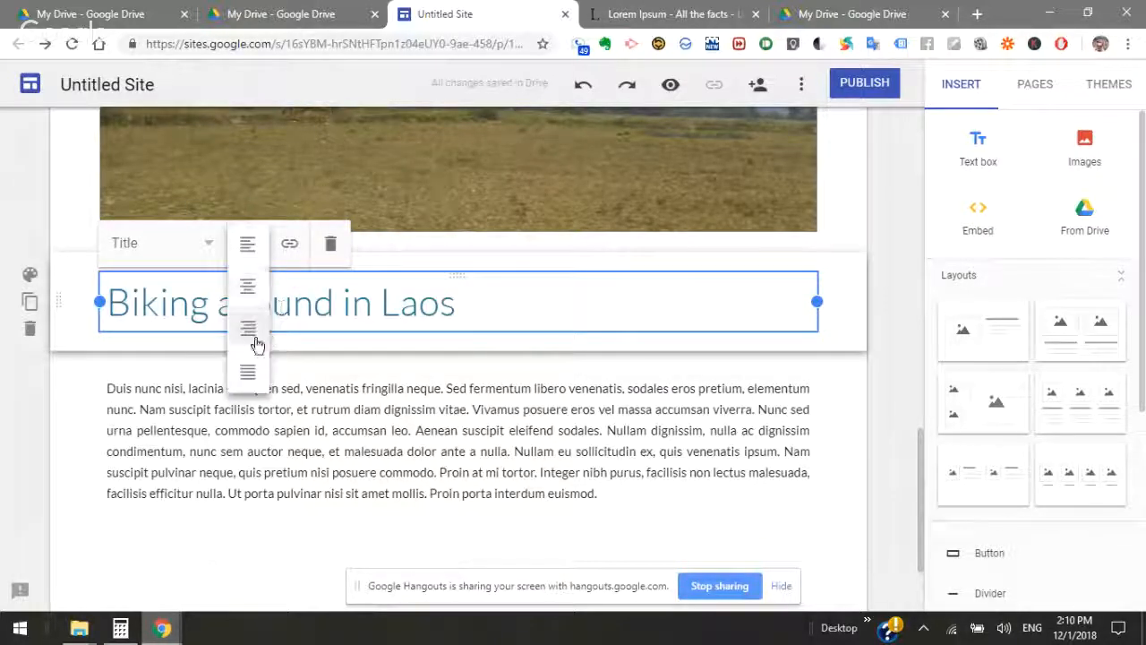
left_click(255, 337)
left_click(250, 255)
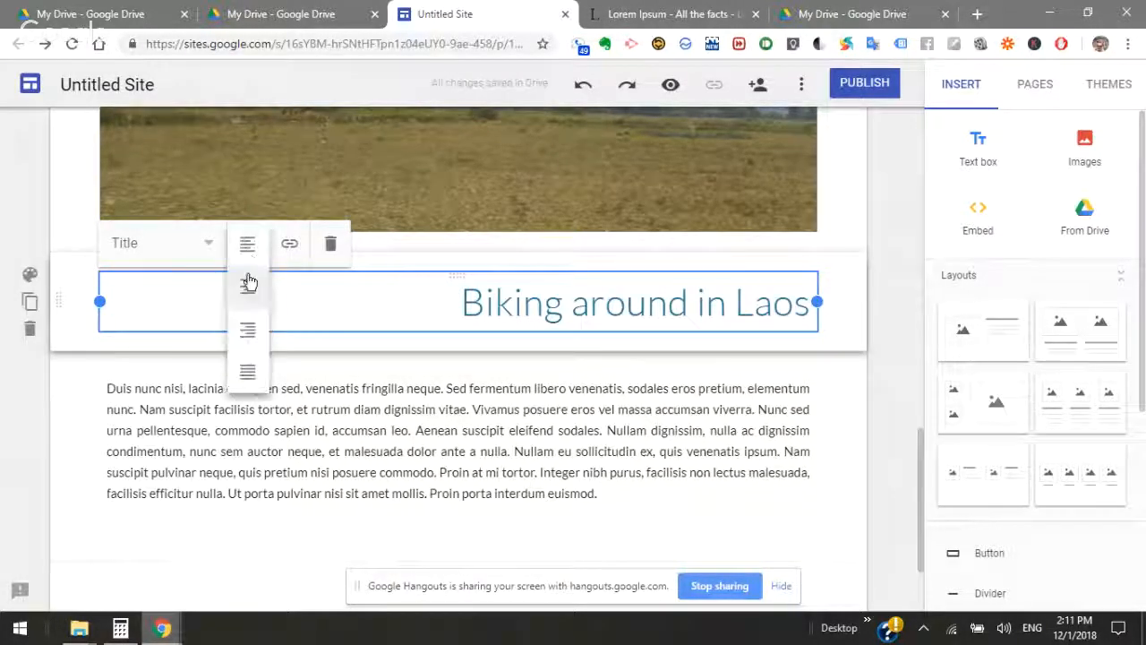
left_click(251, 376)
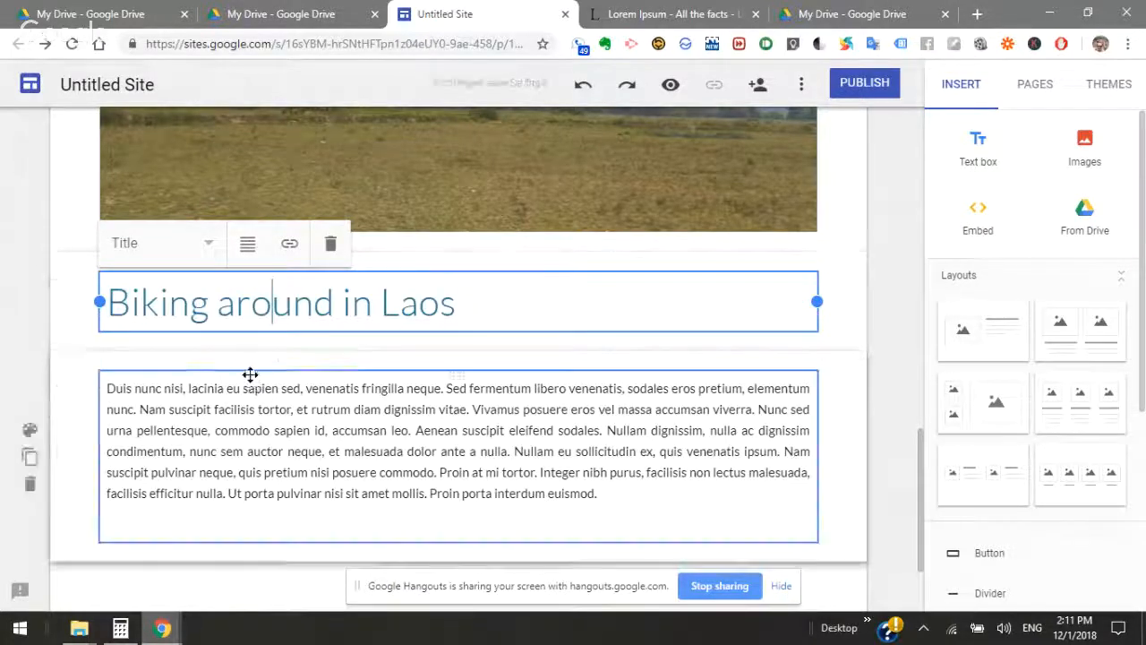
left_click(247, 259)
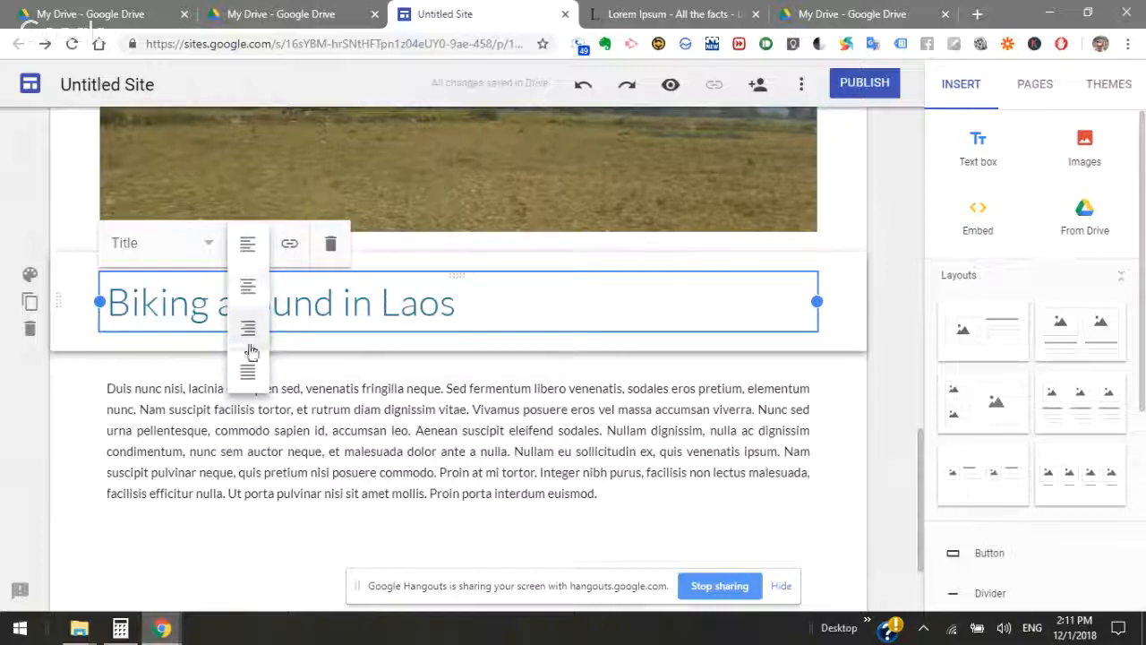
left_click(248, 288)
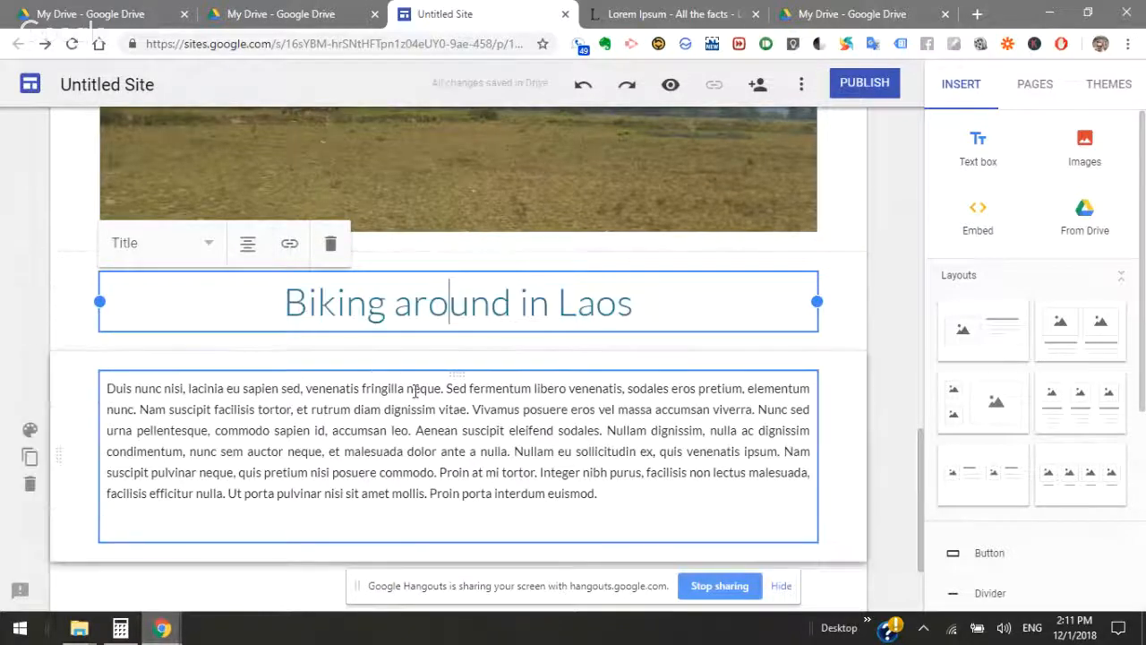
Review the home page layout across the Laos, mountain field, beach and hiking sections
left_click(414, 387)
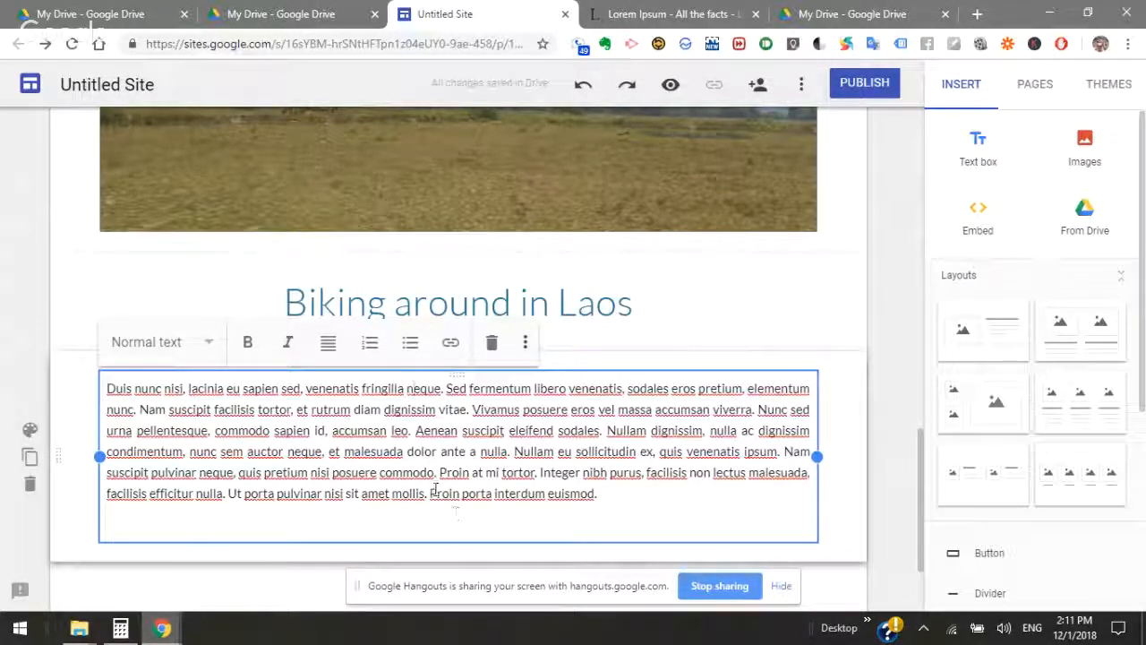
scroll(436, 489, "up", 2)
scroll(440, 487, "down", 3)
left_click_drag(645, 364, 63, 286)
left_click(480, 439)
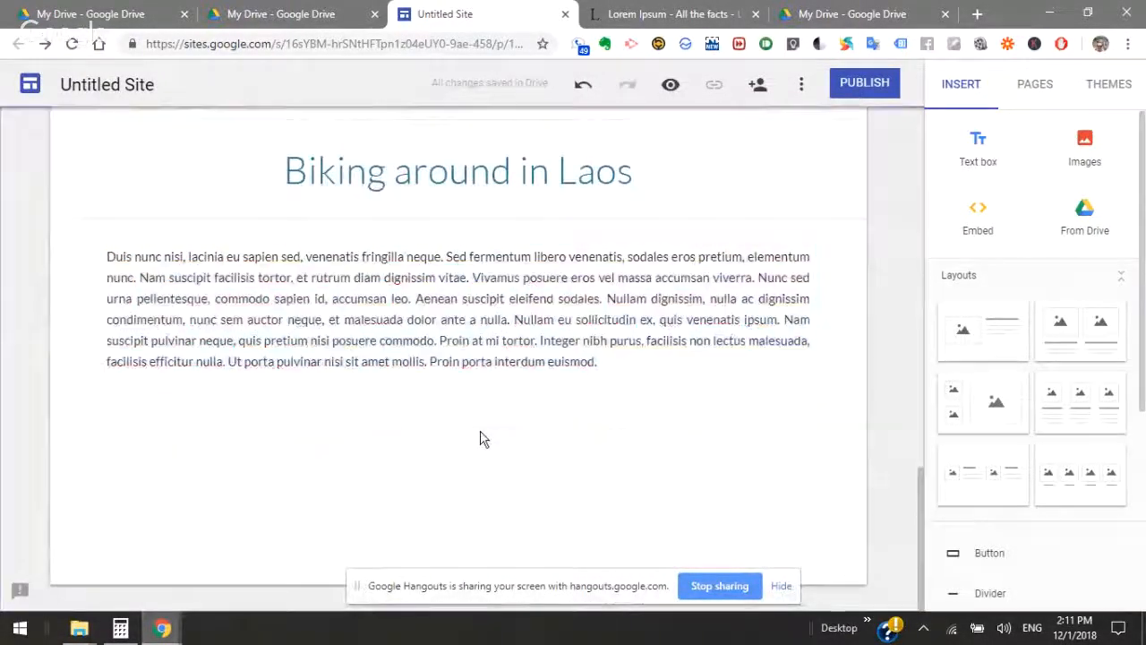
scroll(477, 436, "up", 6)
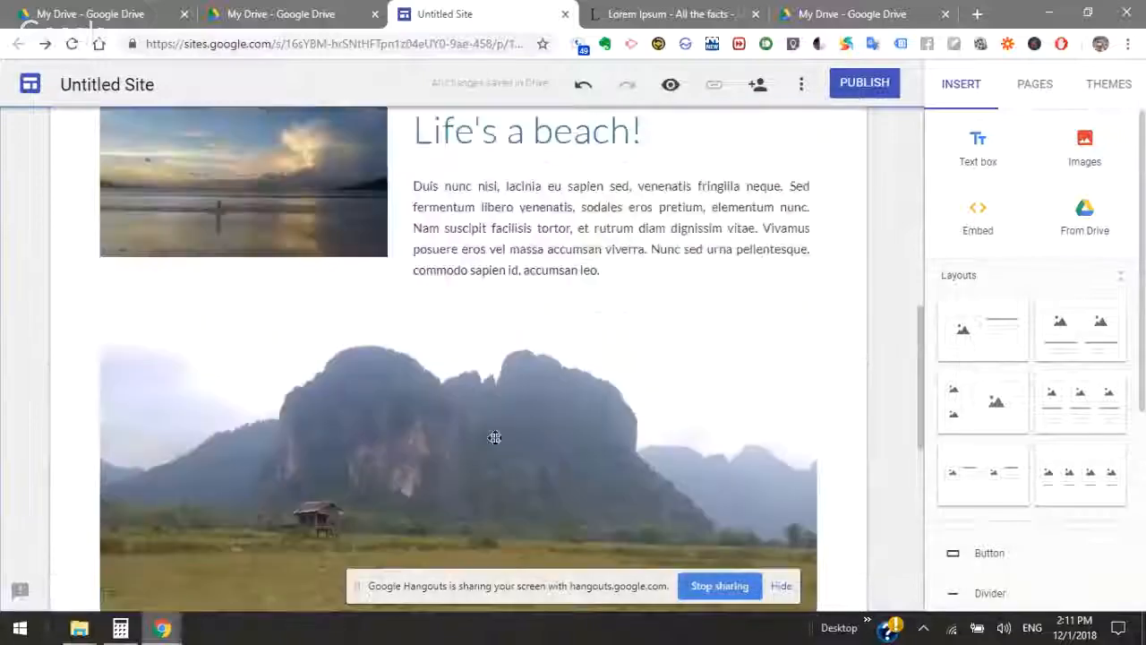
scroll(495, 441, "up", 5)
scroll(495, 440, "down", 4)
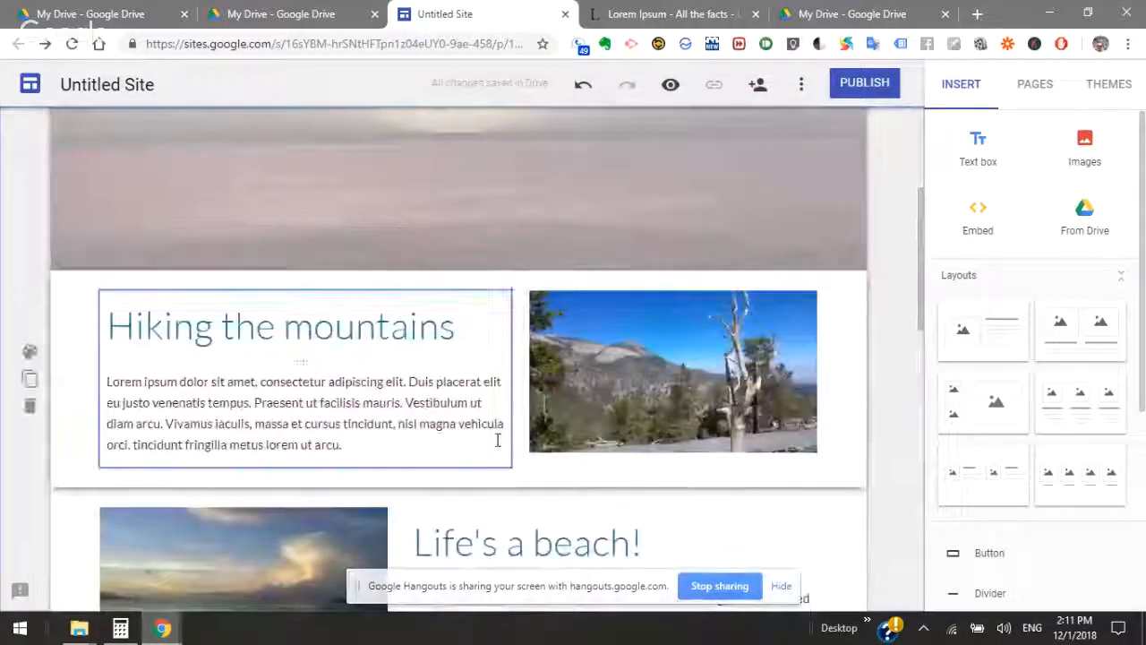
scroll(496, 443, "down", 5)
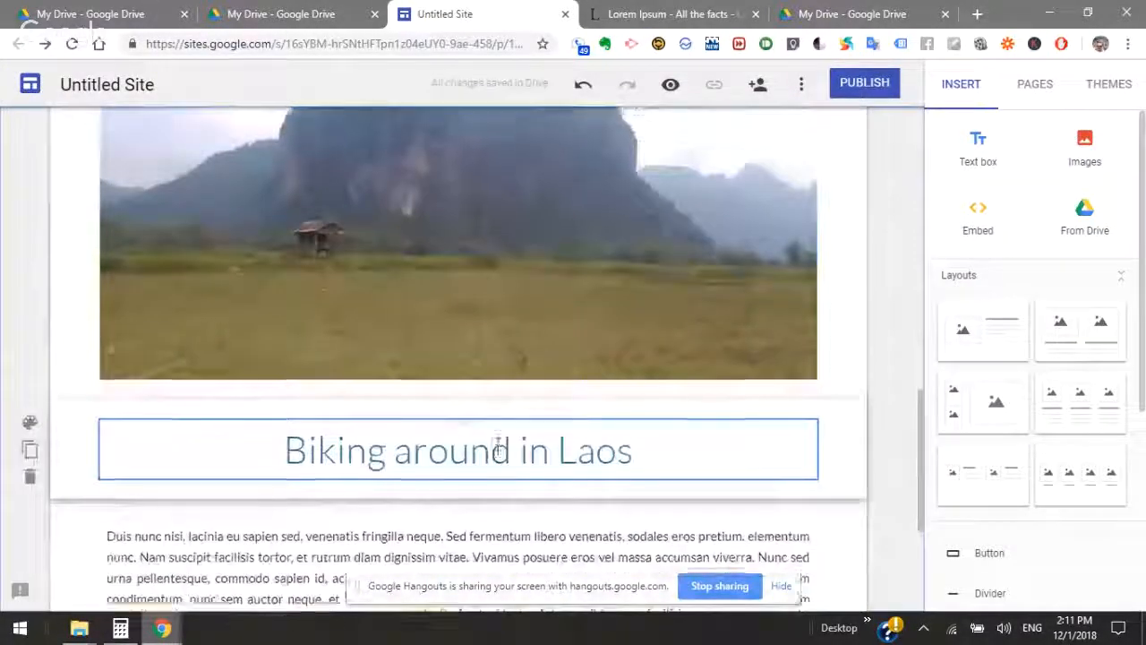
scroll(495, 441, "up", 3)
scroll(496, 441, "up", 5)
scroll(495, 441, "down", 2)
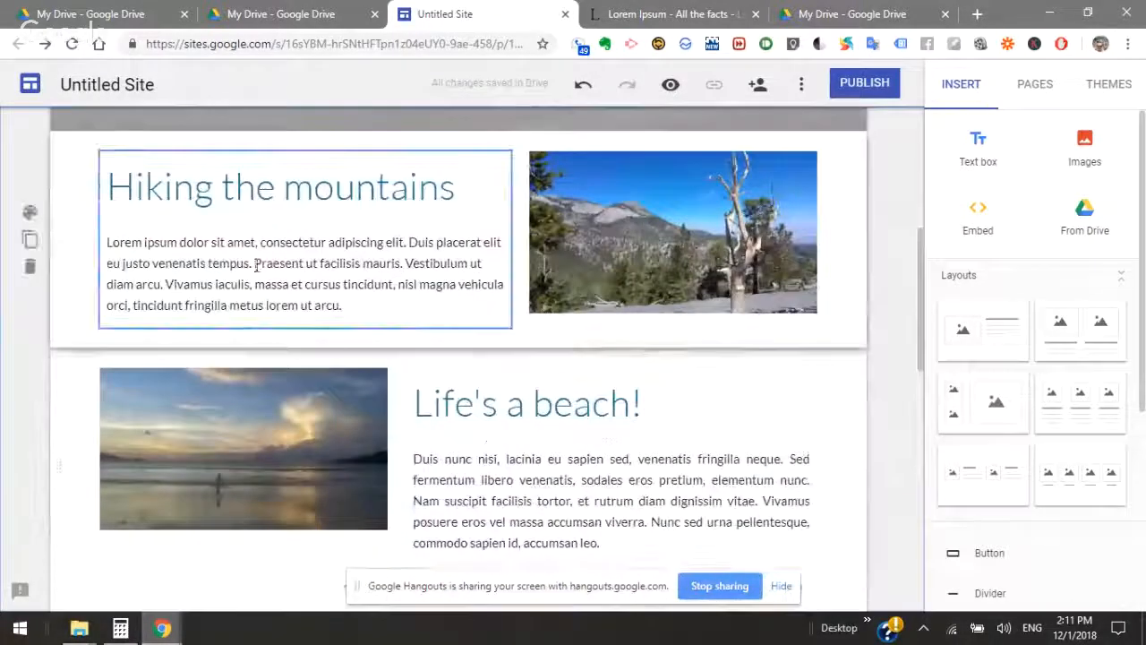
scroll(468, 468, "down", 2)
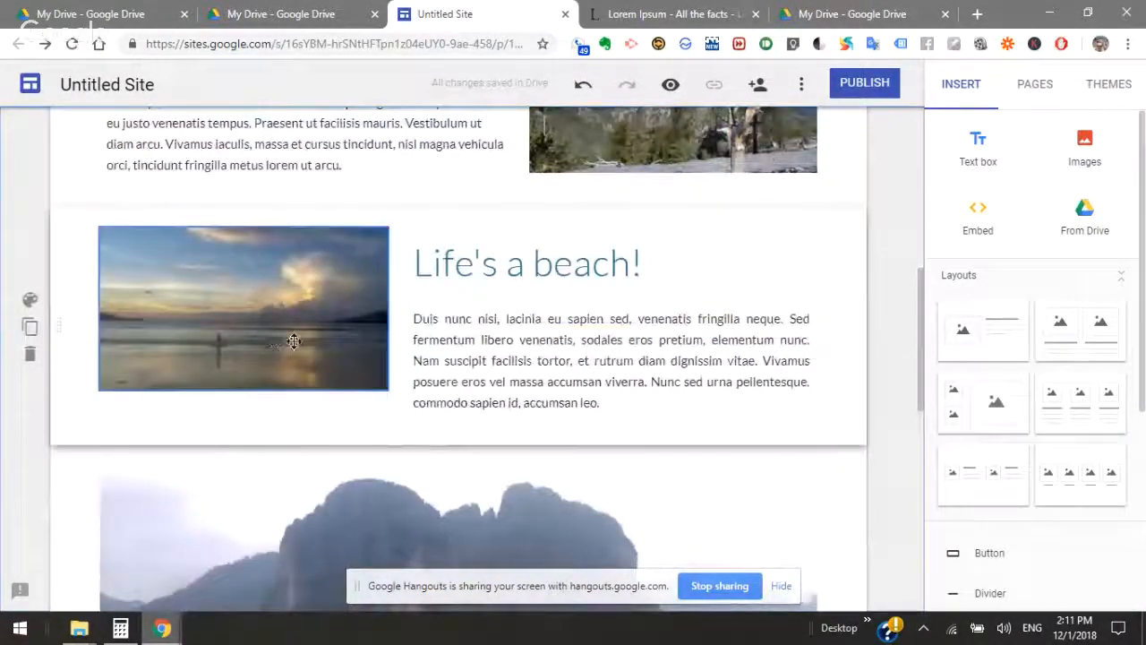
scroll(398, 340, "up", 2)
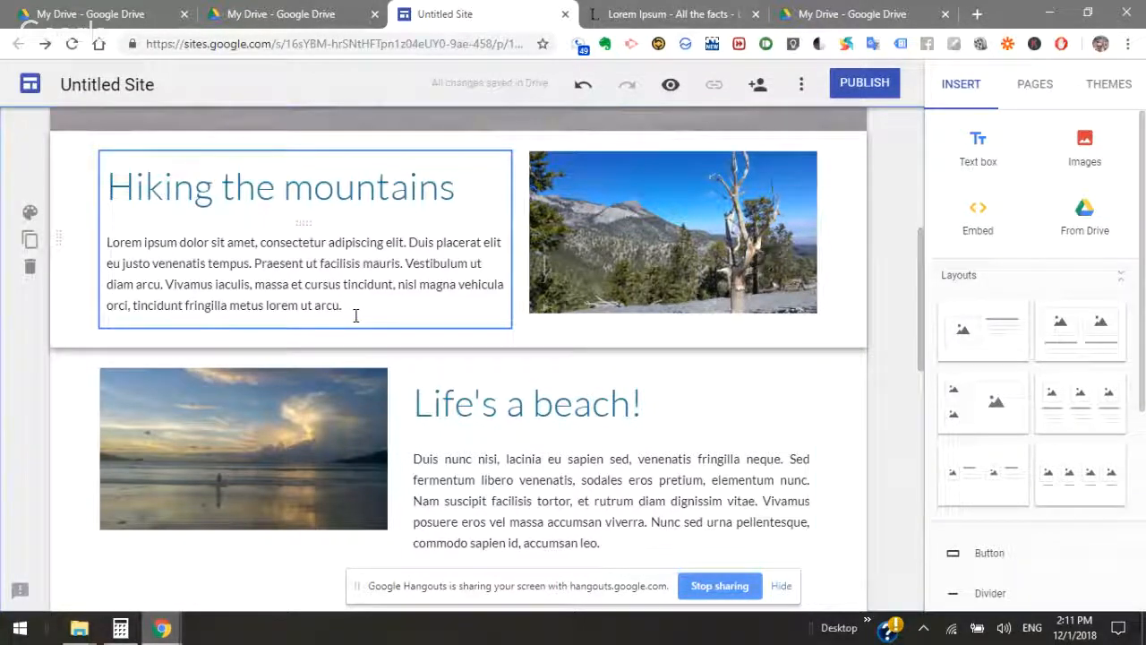
Highlight the paragraph under "Hiking the mountains" and clear the selection
left_click_drag(356, 310, 98, 247)
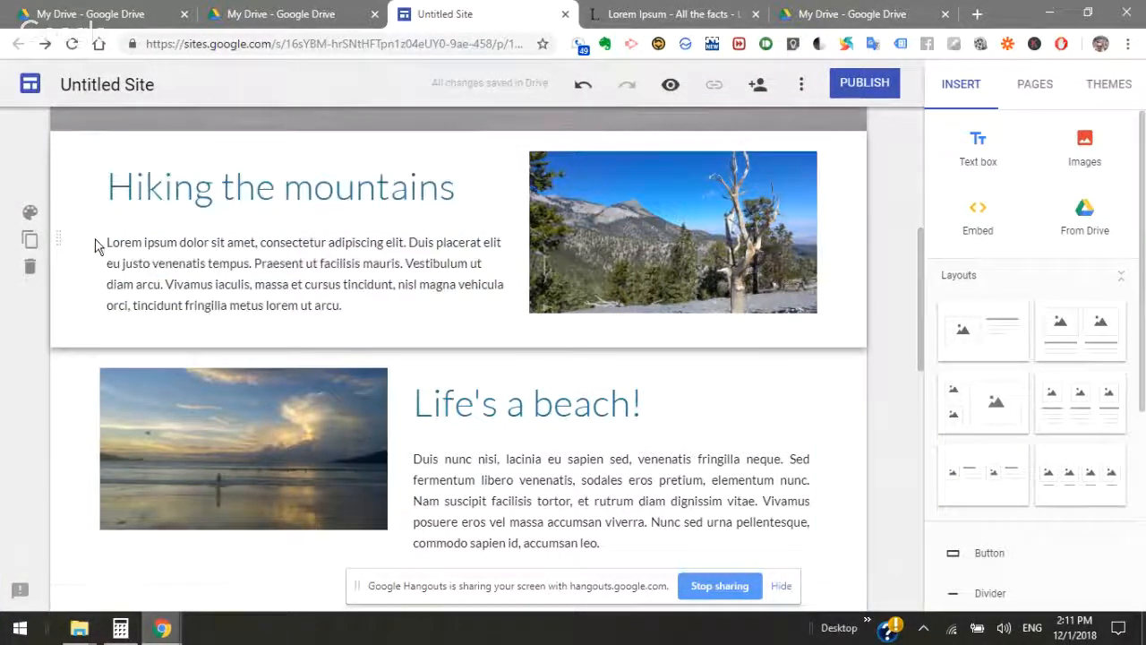
key("ctrl+z")
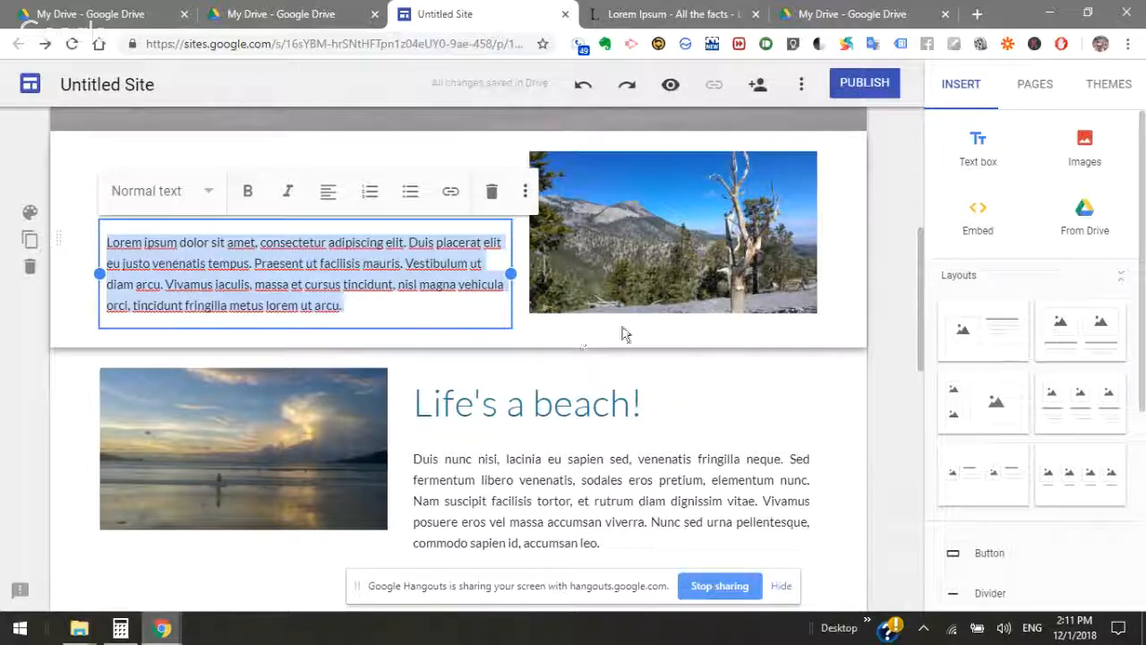
key("ctrl+y")
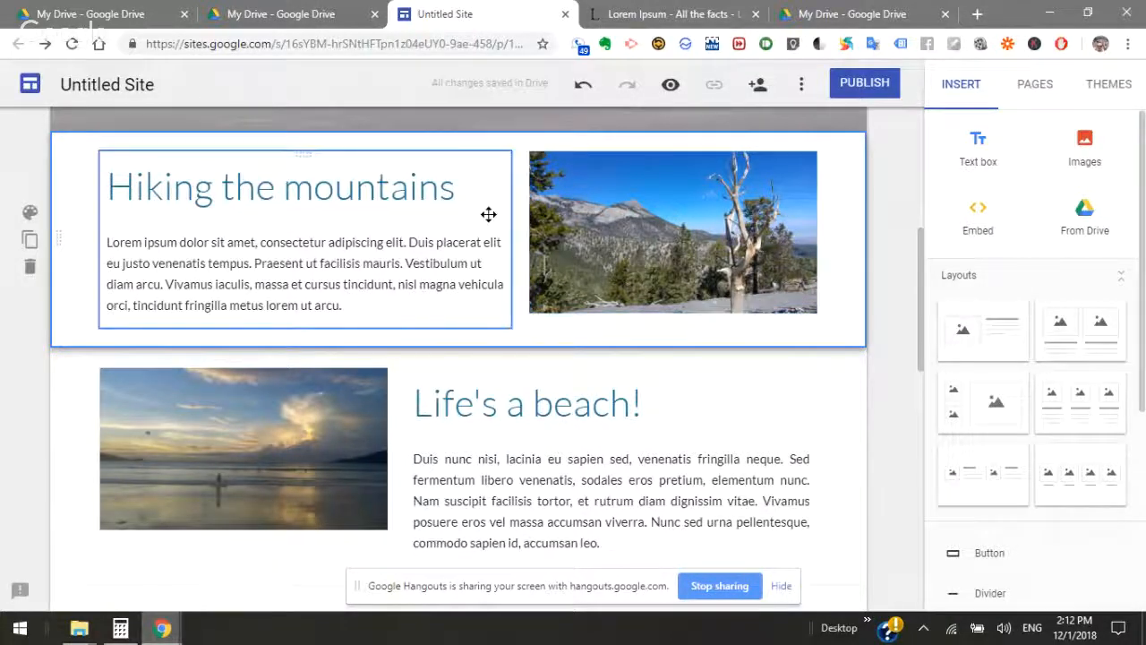
scroll(487, 228, "down", 2)
scroll(563, 273, "up", 2)
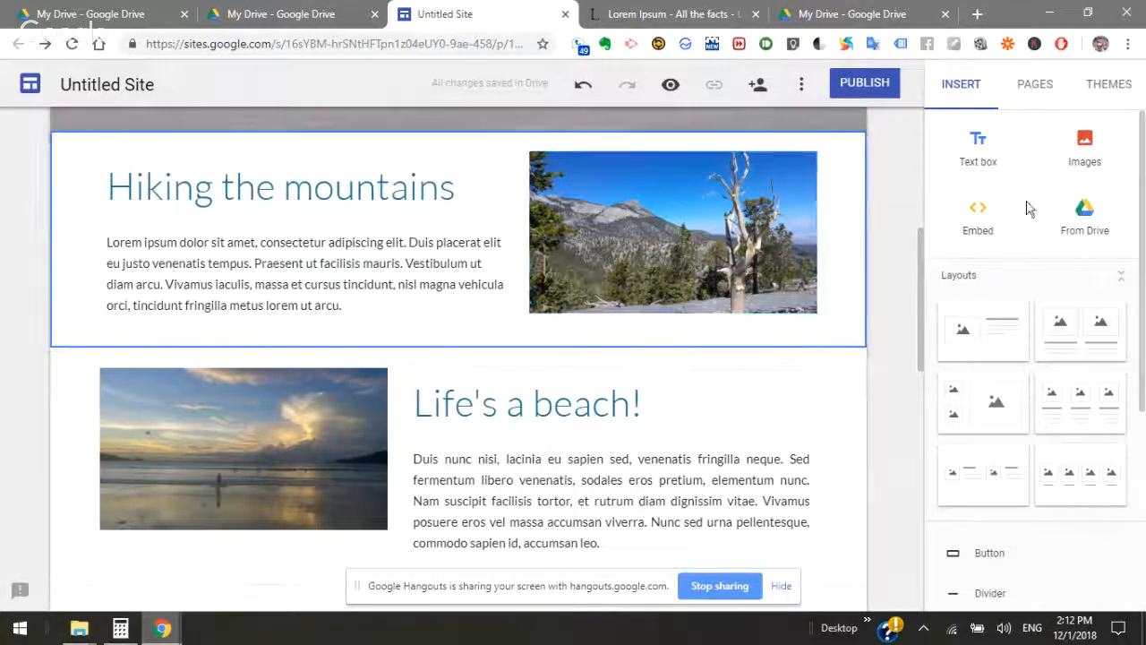
Create a new site page named Hiking
left_click(1047, 93)
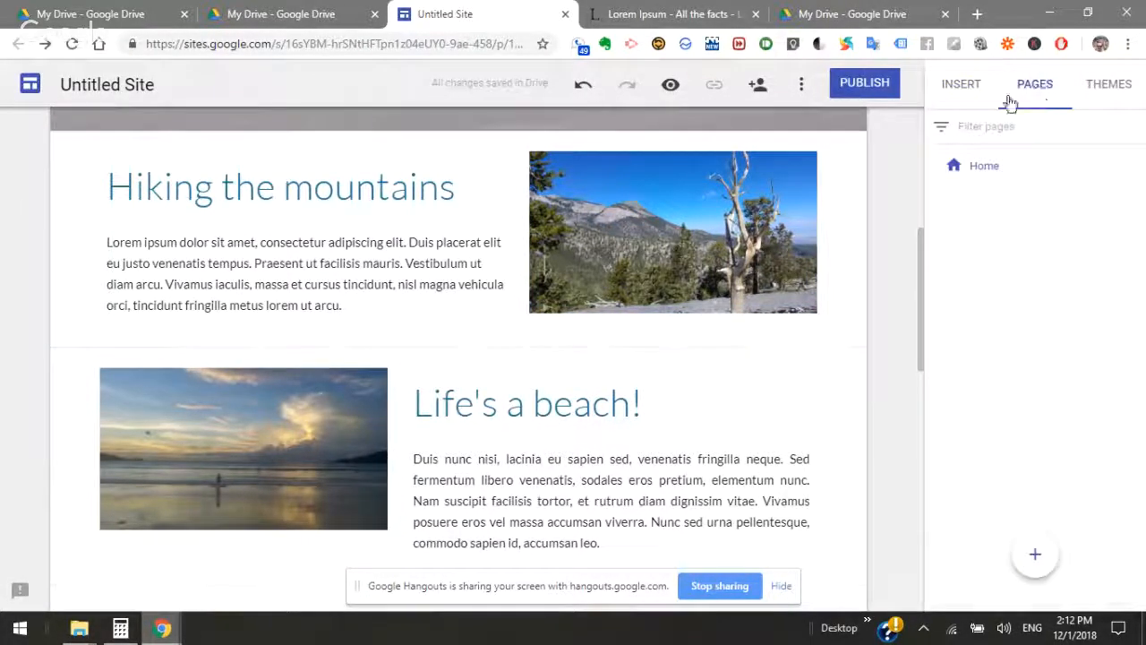
mouse_move(1030, 567)
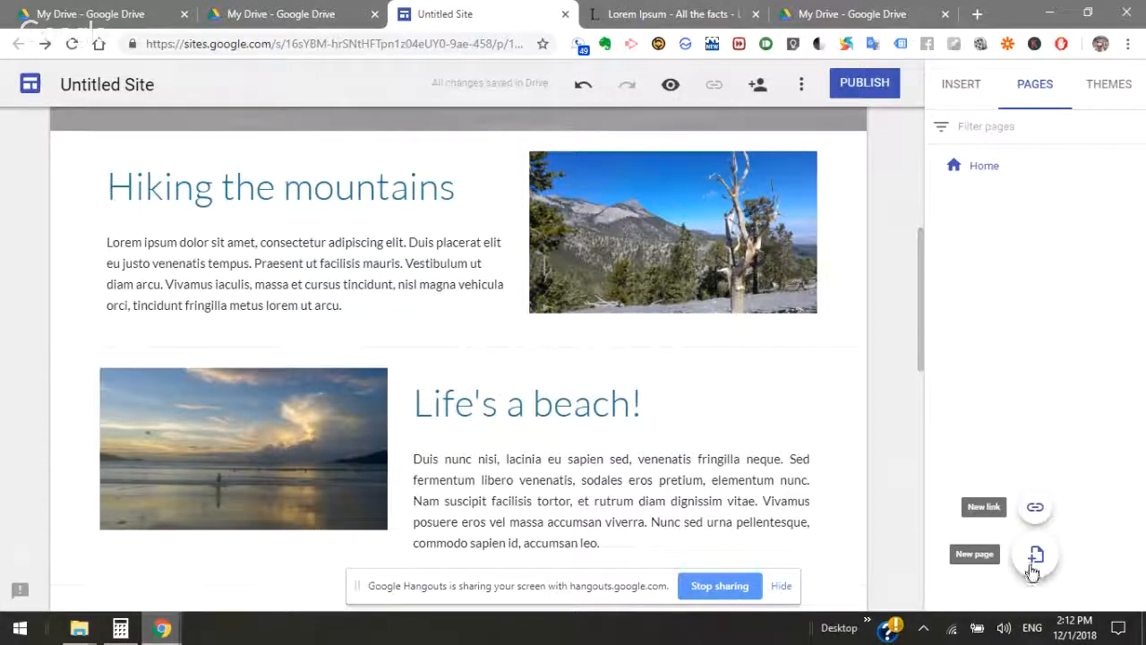
left_click(1035, 558)
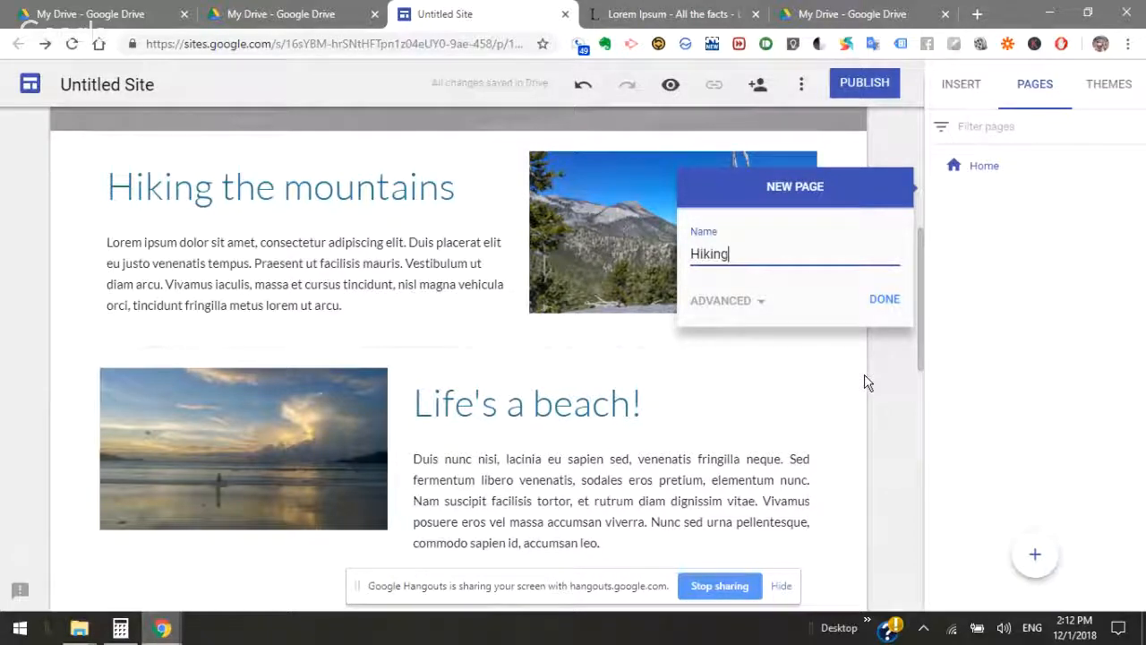
key("Return")
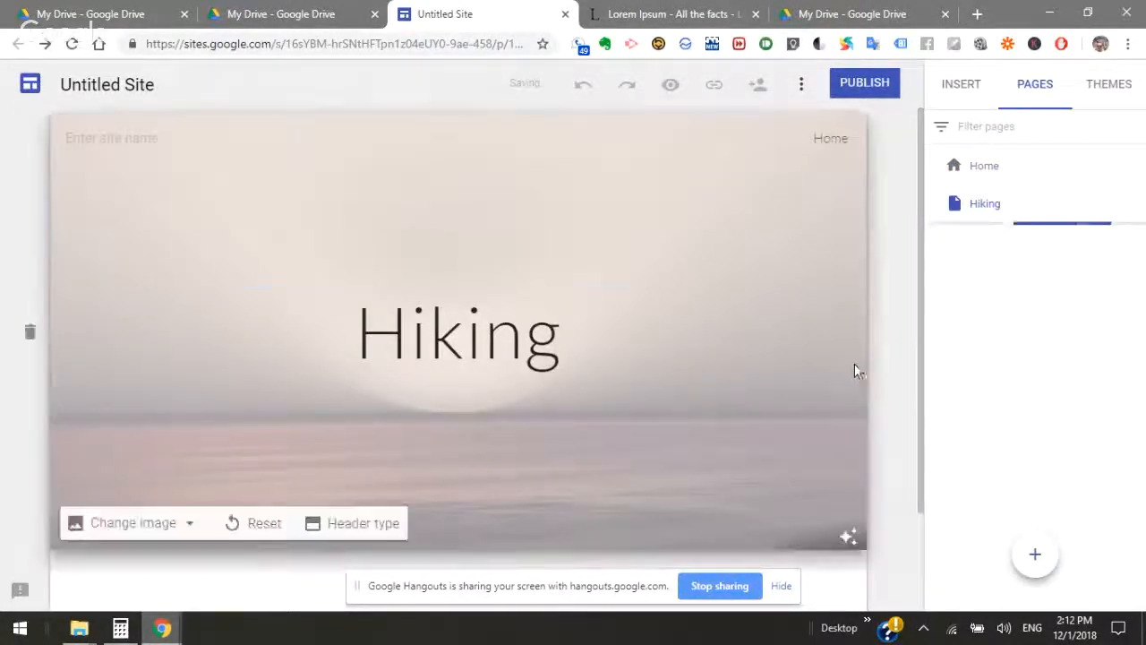
Extend the Hiking page's header title to "Hiking the mountains"
left_click(587, 355)
type("the ")
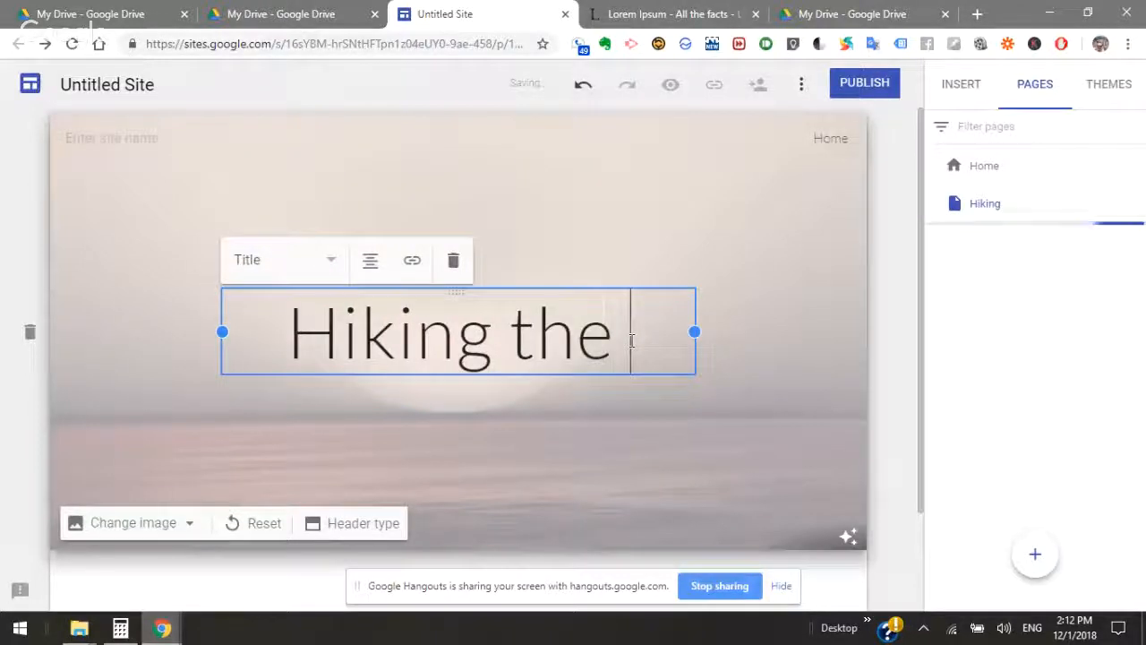
type("mountains")
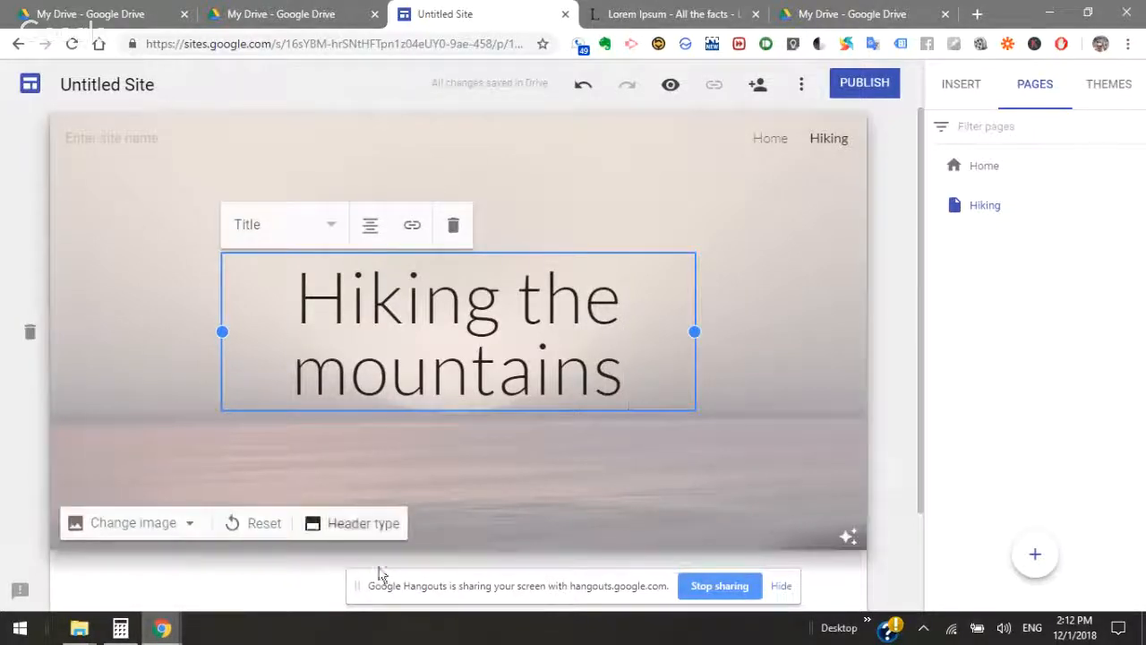
Try the Banner header type on the Hiking page and set the header to Title only
left_click(168, 527)
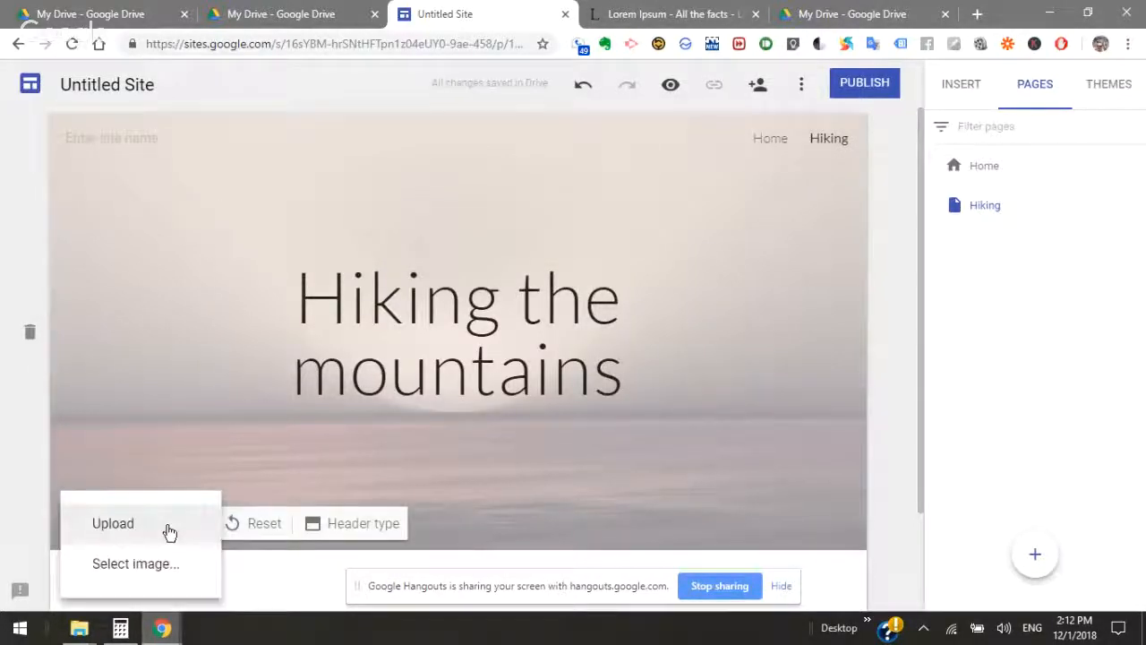
left_click(207, 447)
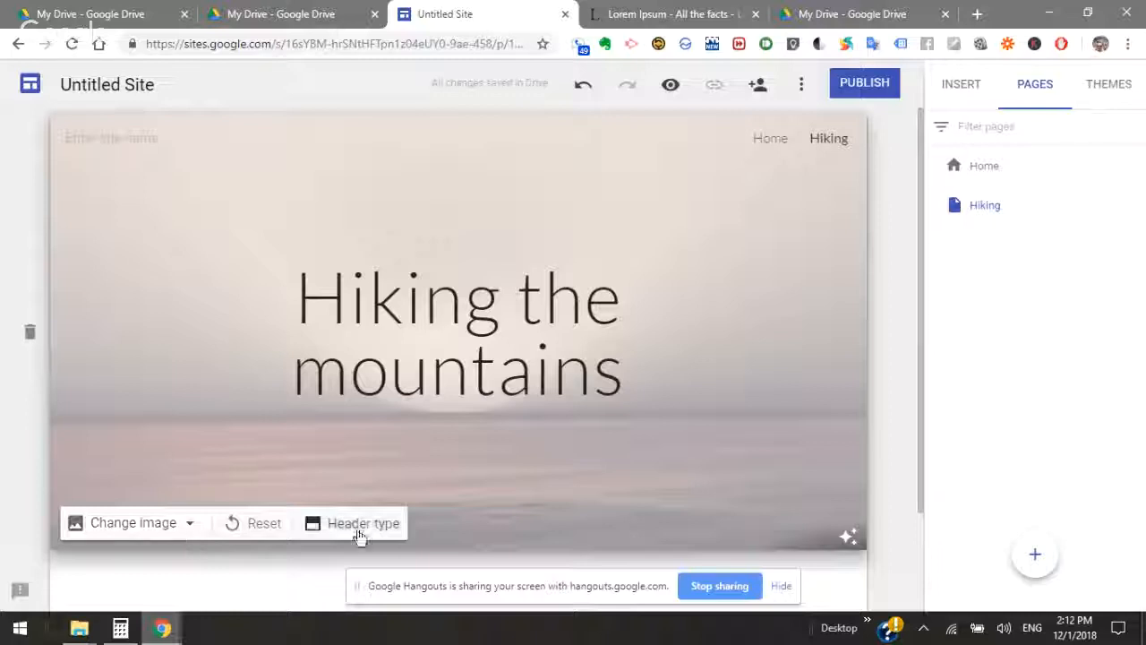
left_click(324, 530)
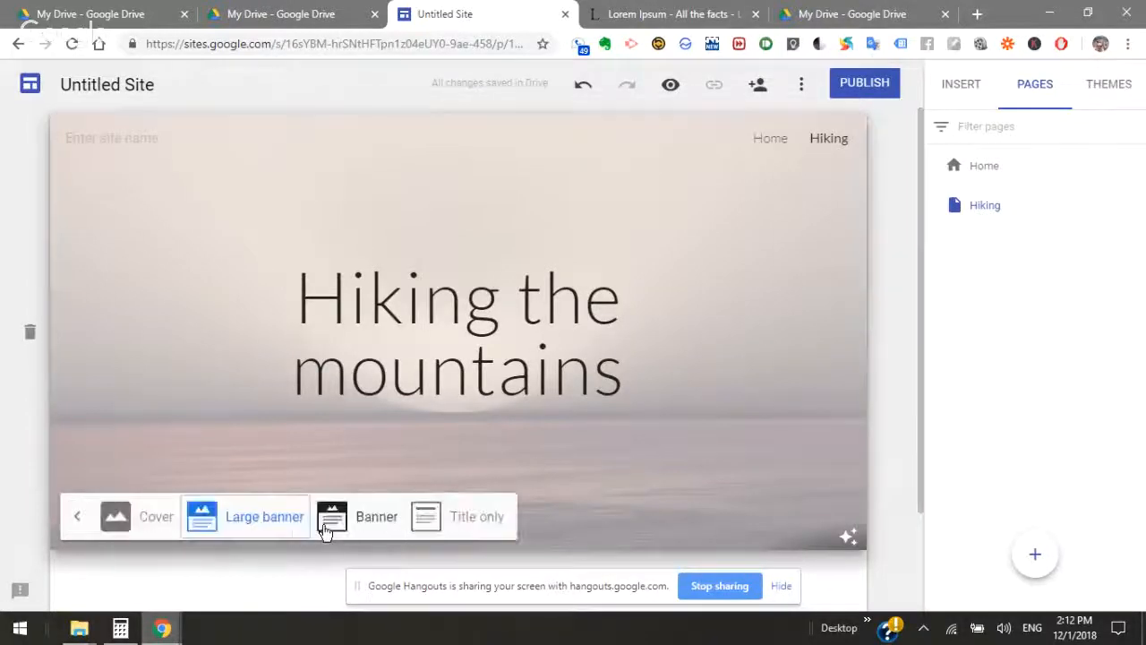
left_click(364, 527)
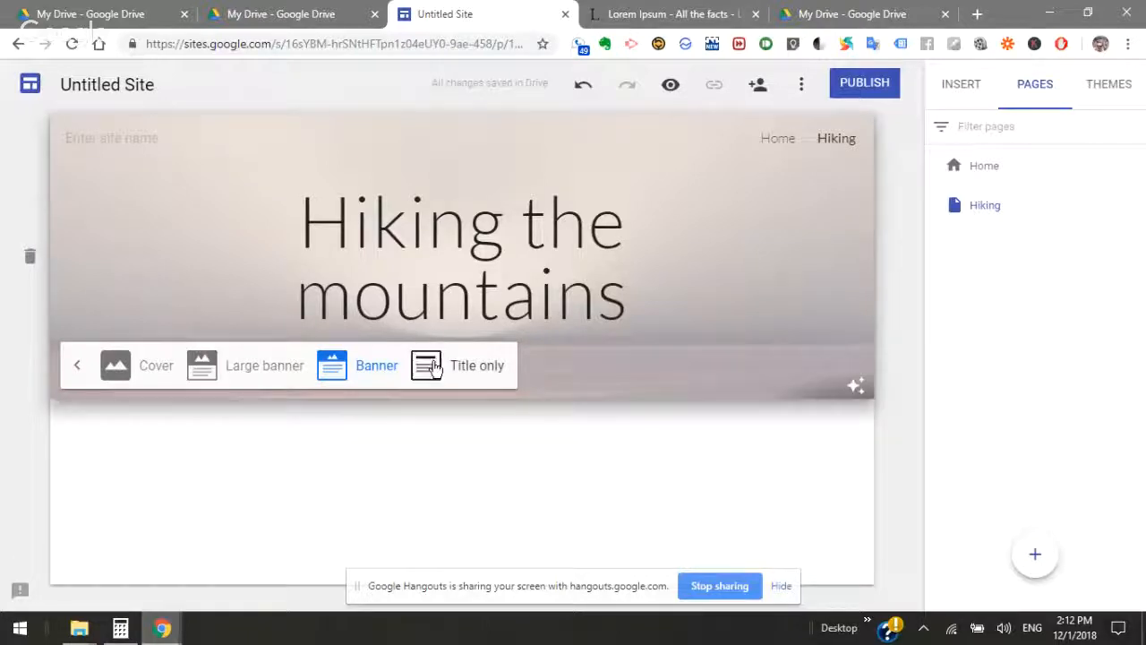
left_click(456, 384)
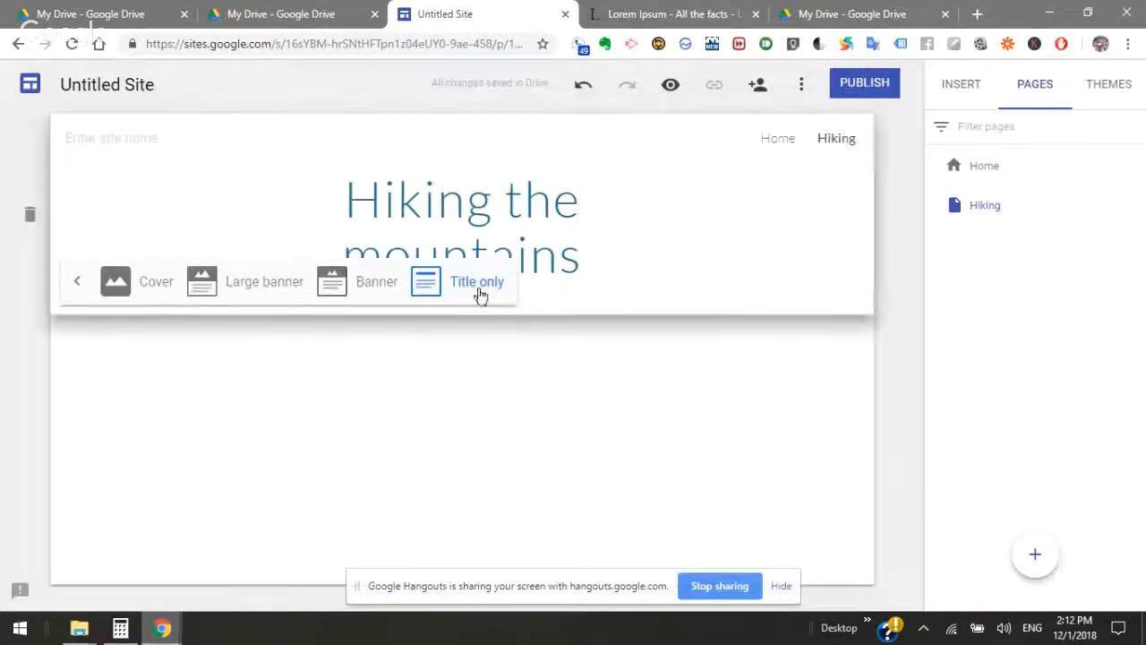
Insert the mountain photo from the Drive Photos folder below the Hiking page's header, enlarge it and centre it
left_click(426, 486)
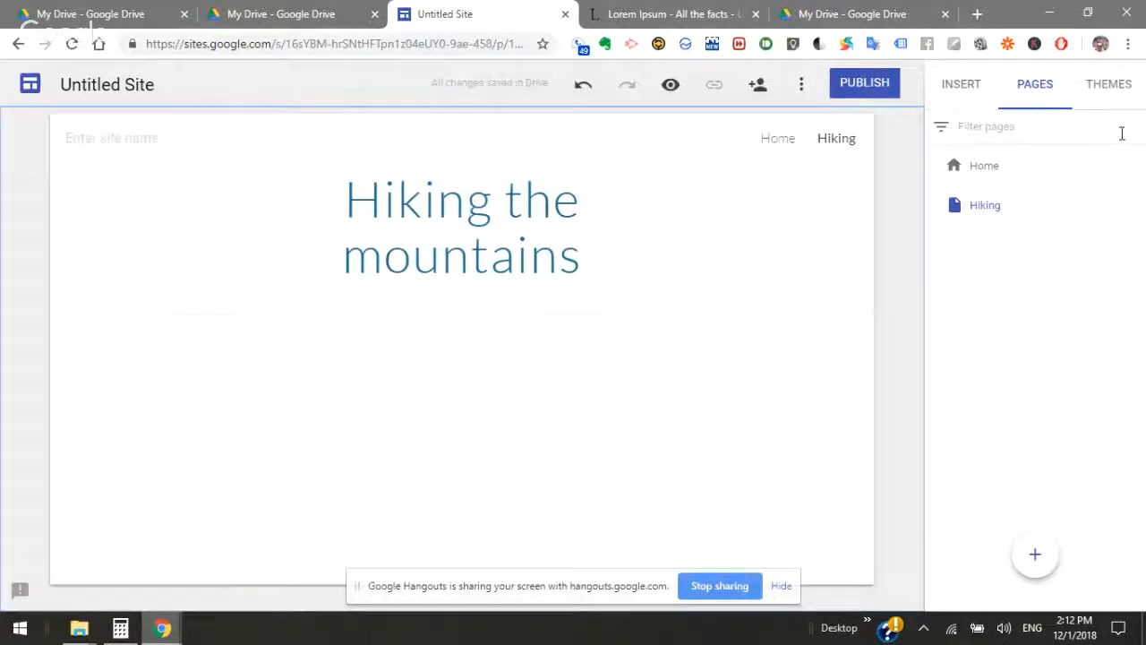
left_click(993, 106)
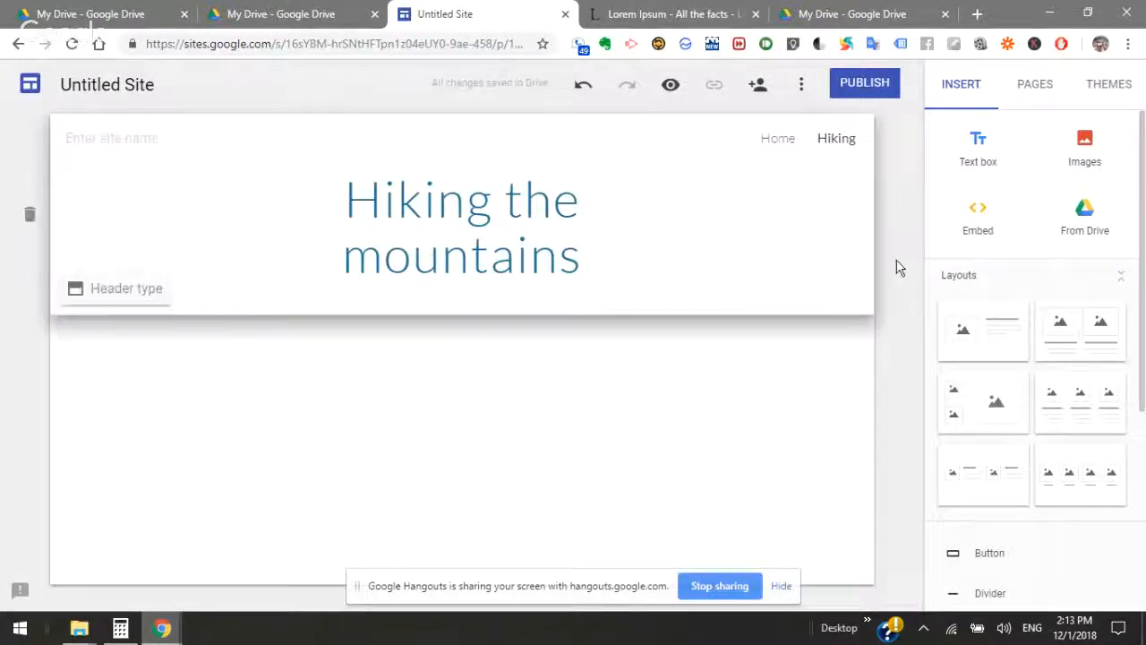
left_click(1085, 156)
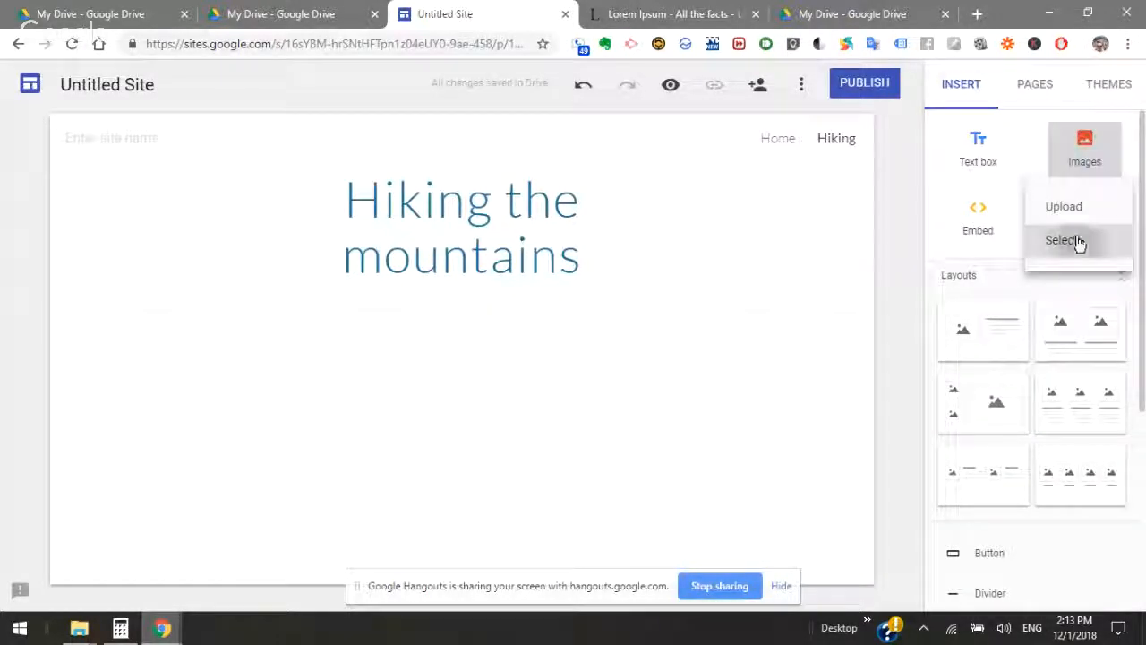
left_click(508, 178)
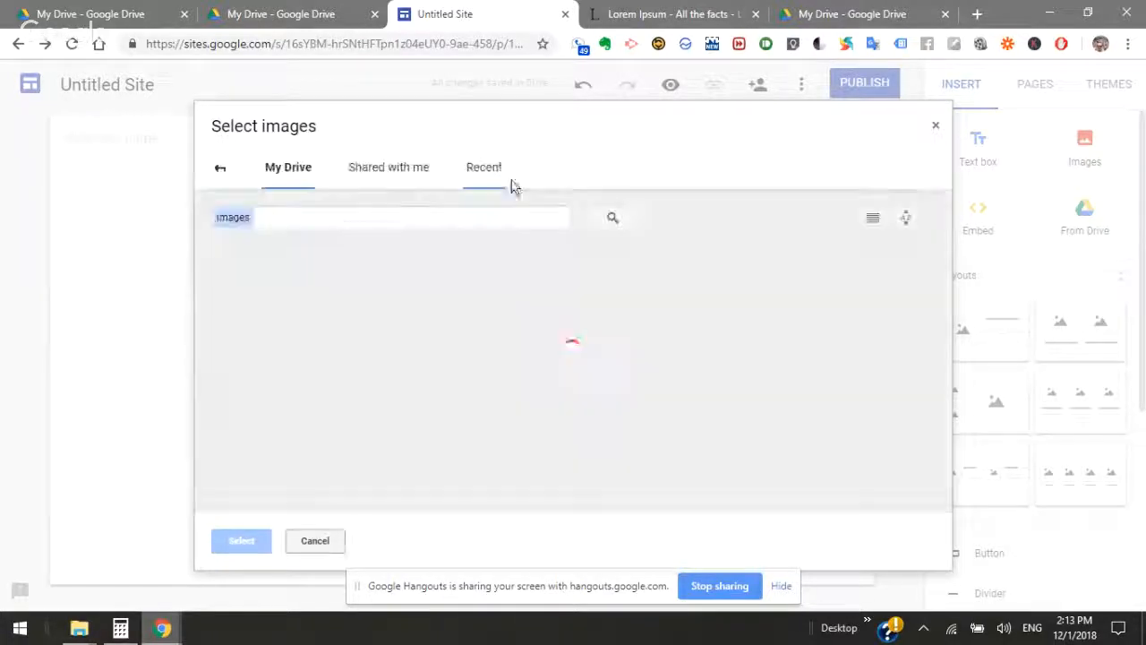
double_click(340, 330)
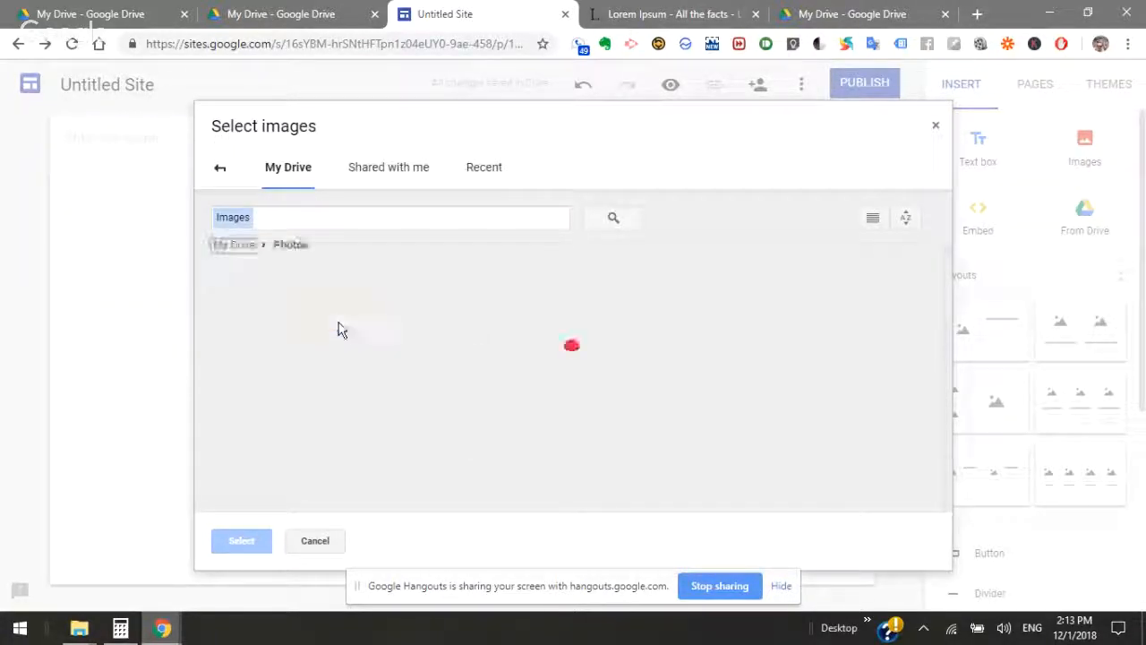
double_click(275, 370)
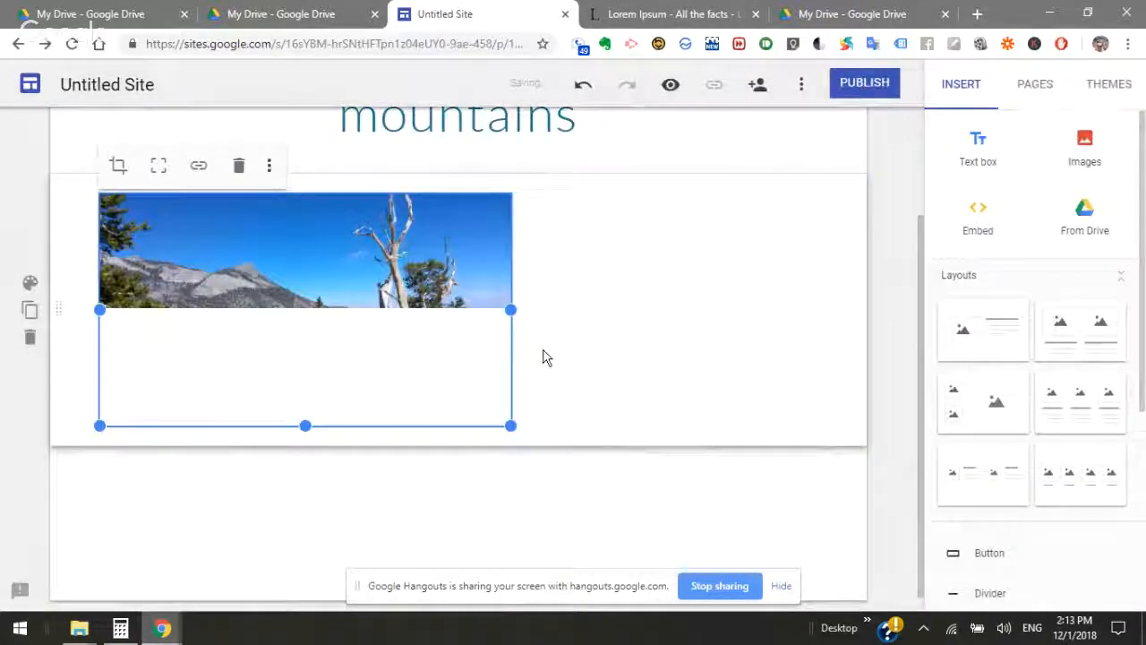
left_click_drag(308, 328, 479, 357)
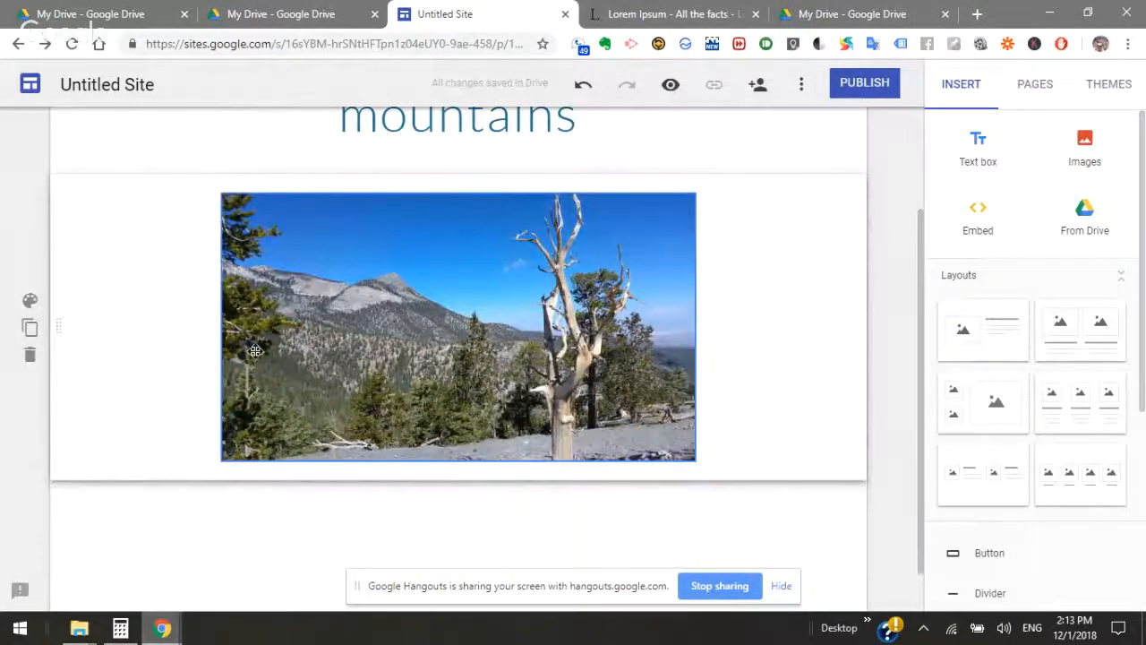
Add a text box below the mountain photo and paste the copied lorem ipsum paragraphs into it
left_click(985, 161)
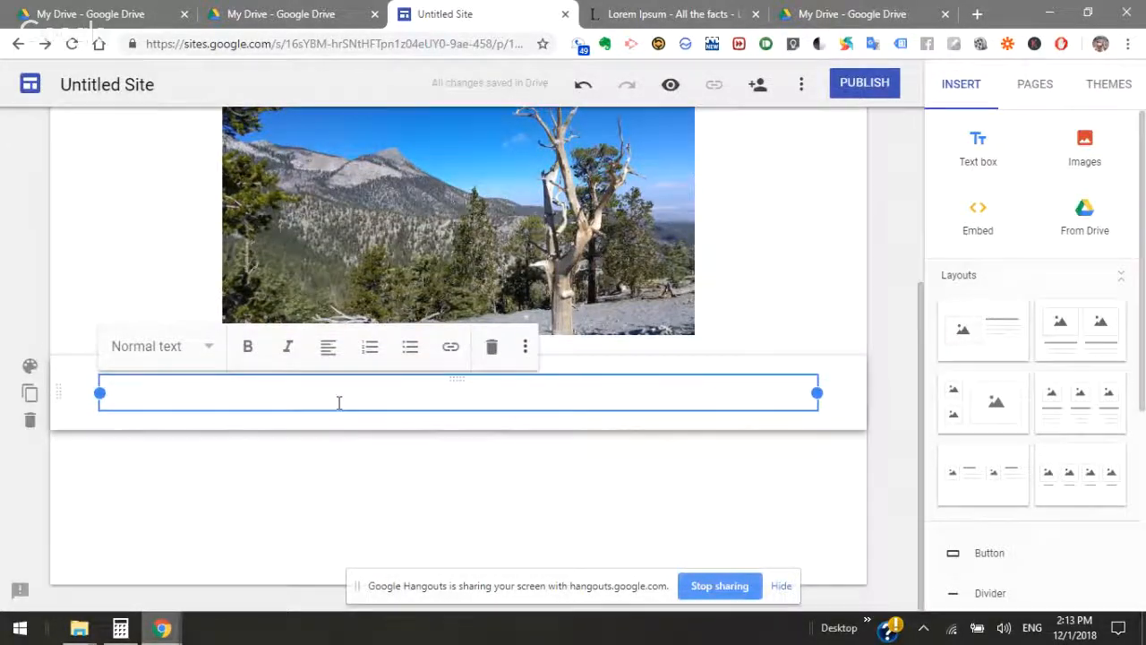
key("ctrl+v")
scroll(339, 403, "down", 2)
left_click_drag(721, 471, 677, 121)
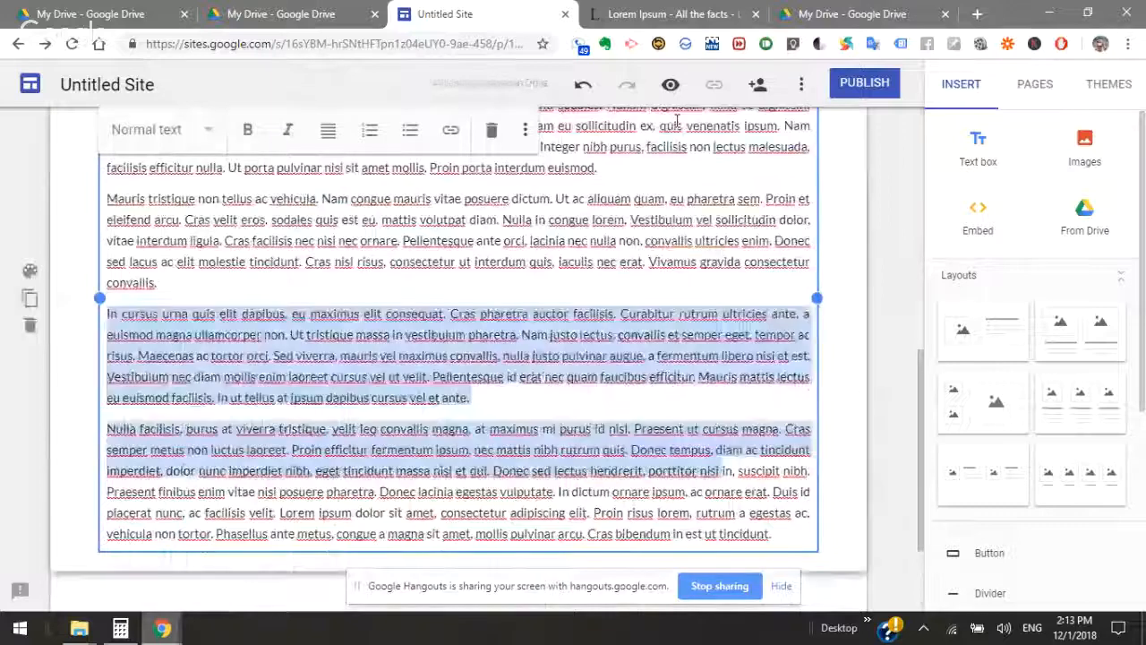
scroll(645, 417, "up", 4)
left_click(671, 442)
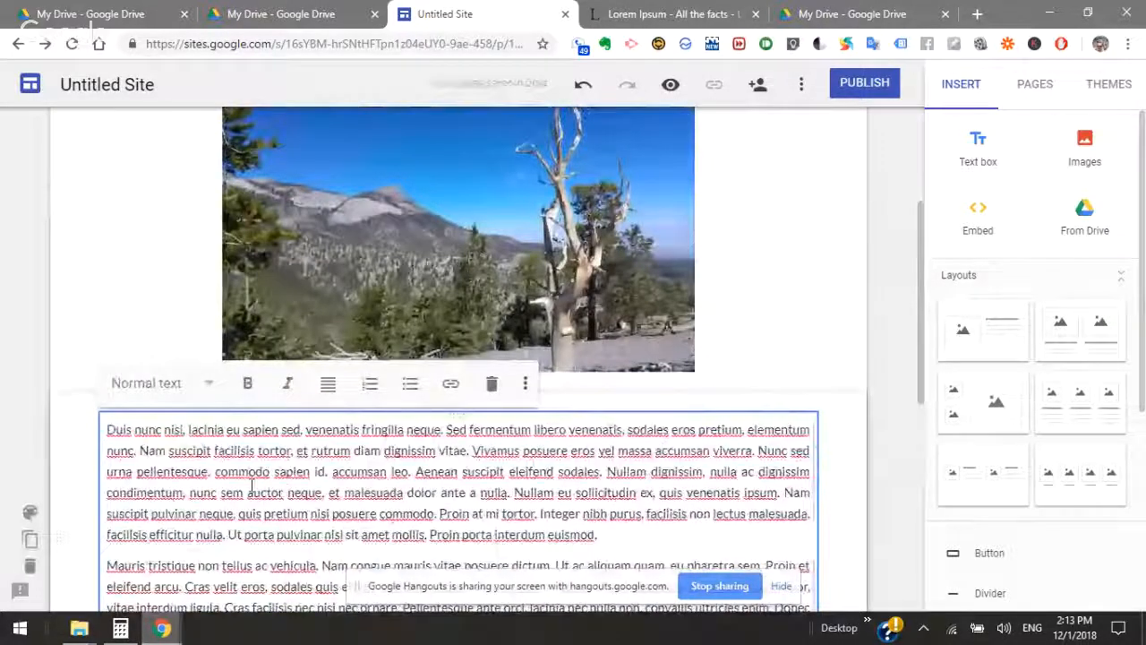
left_click(59, 296)
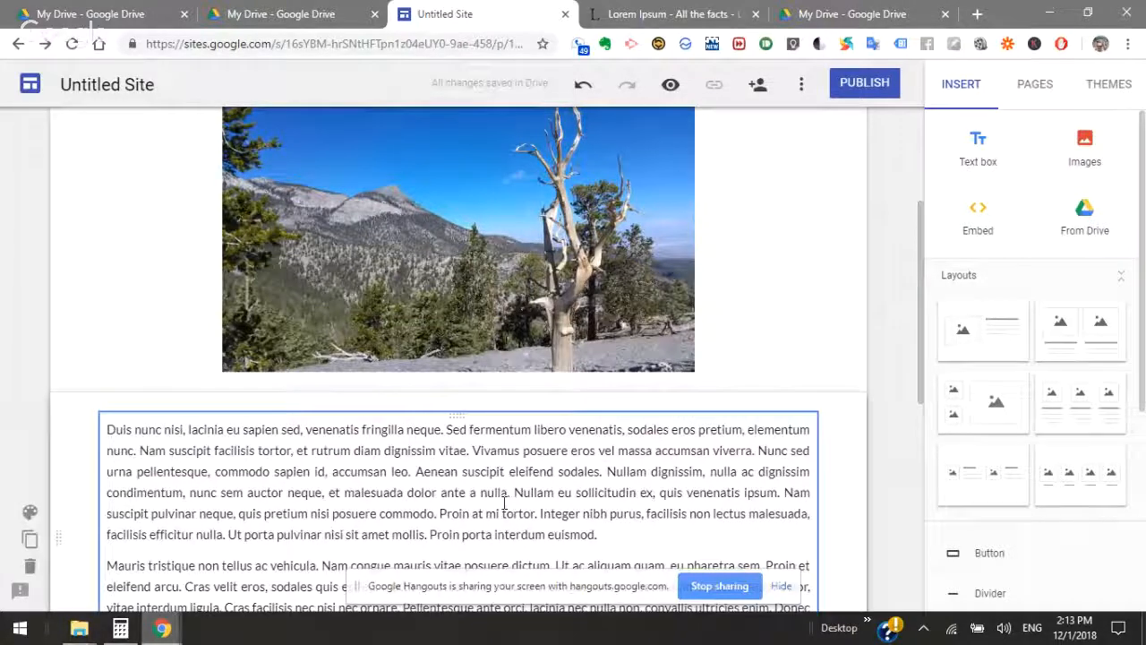
Add a Title-style line reading "Blah blah blah" between the first and second paragraphs of the text box
left_click(762, 531)
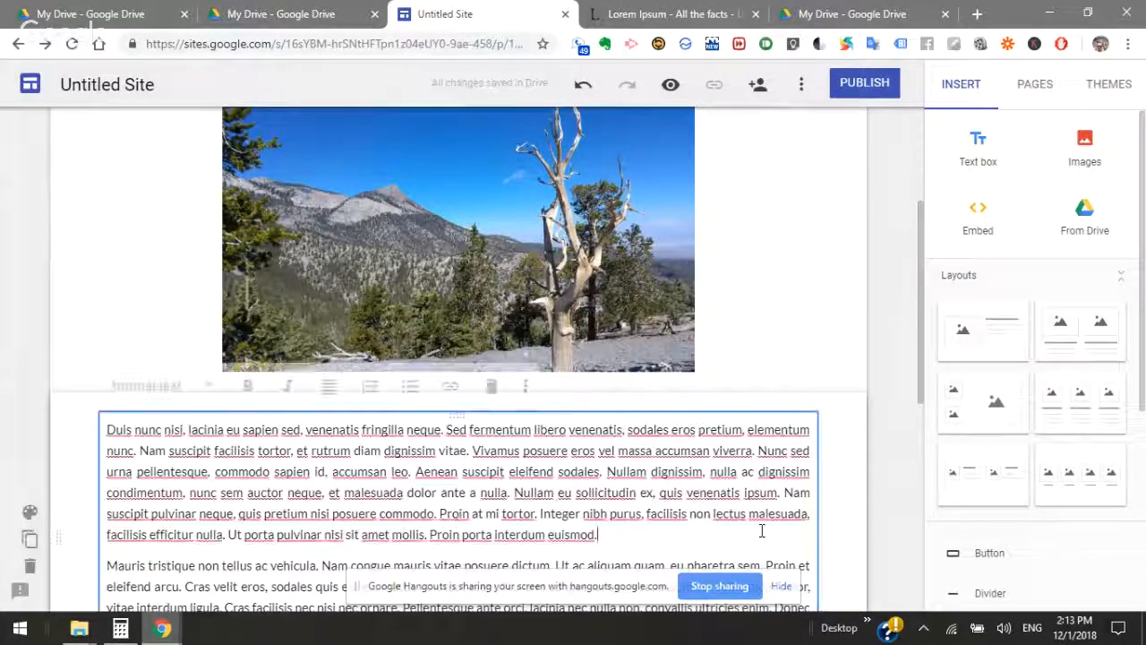
key("Return")
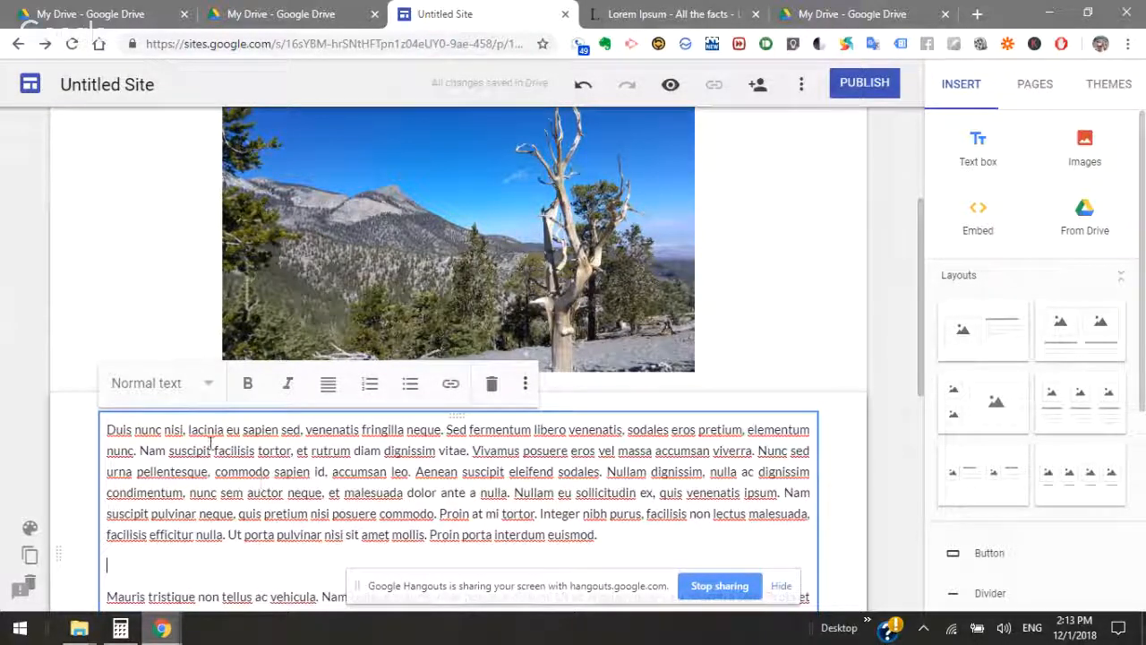
left_click(184, 392)
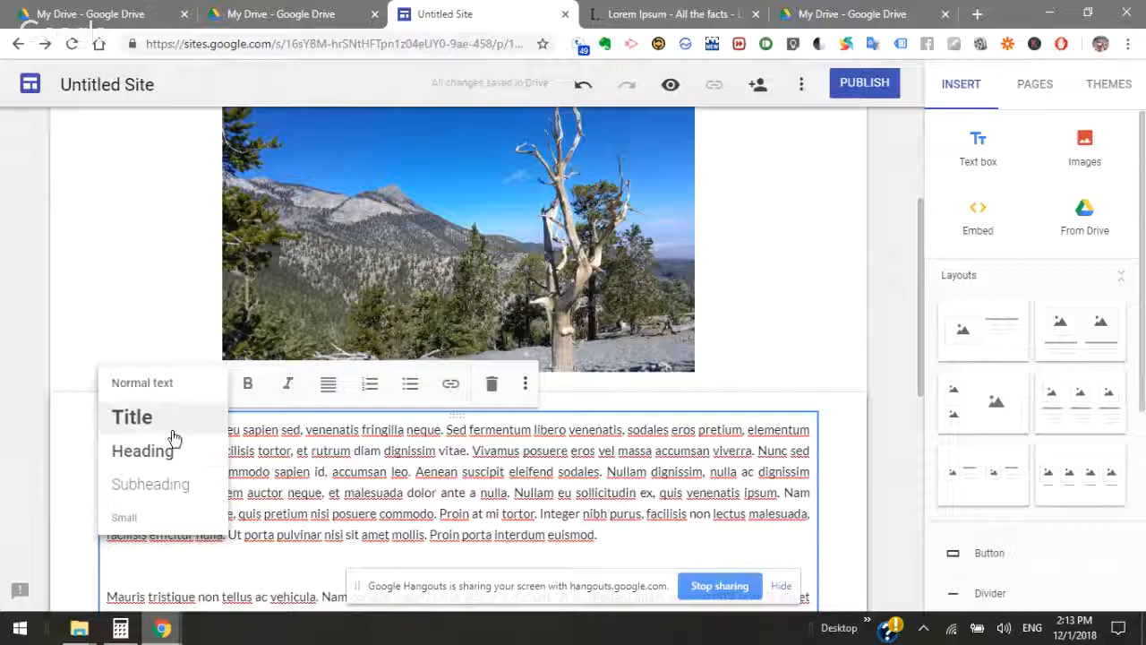
left_click(172, 423)
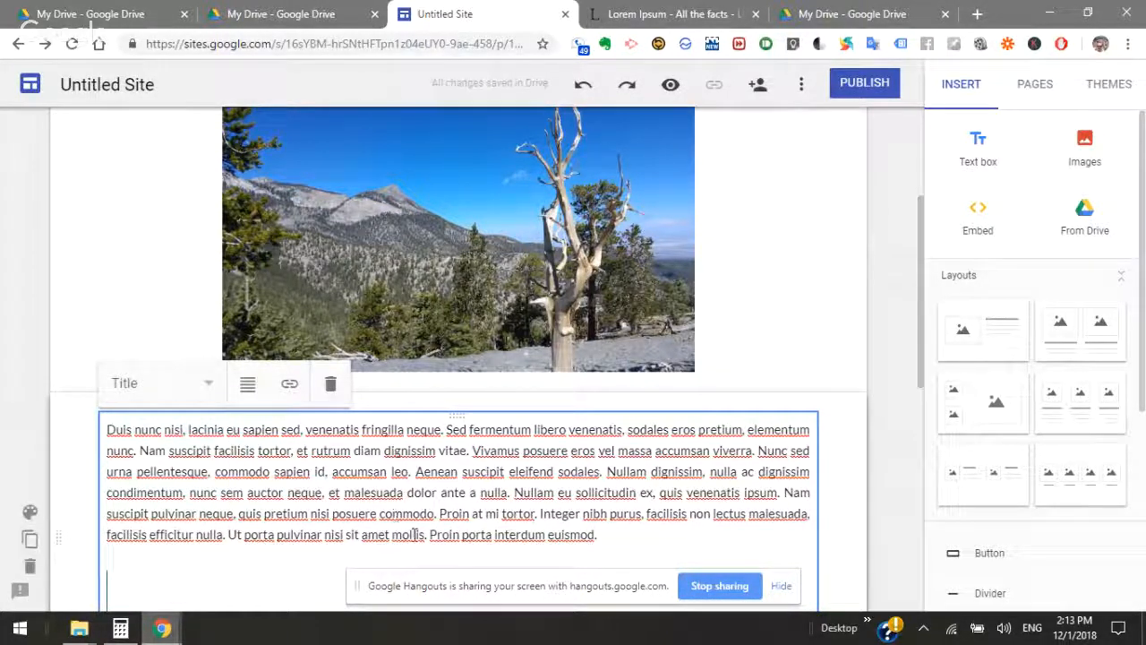
scroll(415, 537, "down", 2)
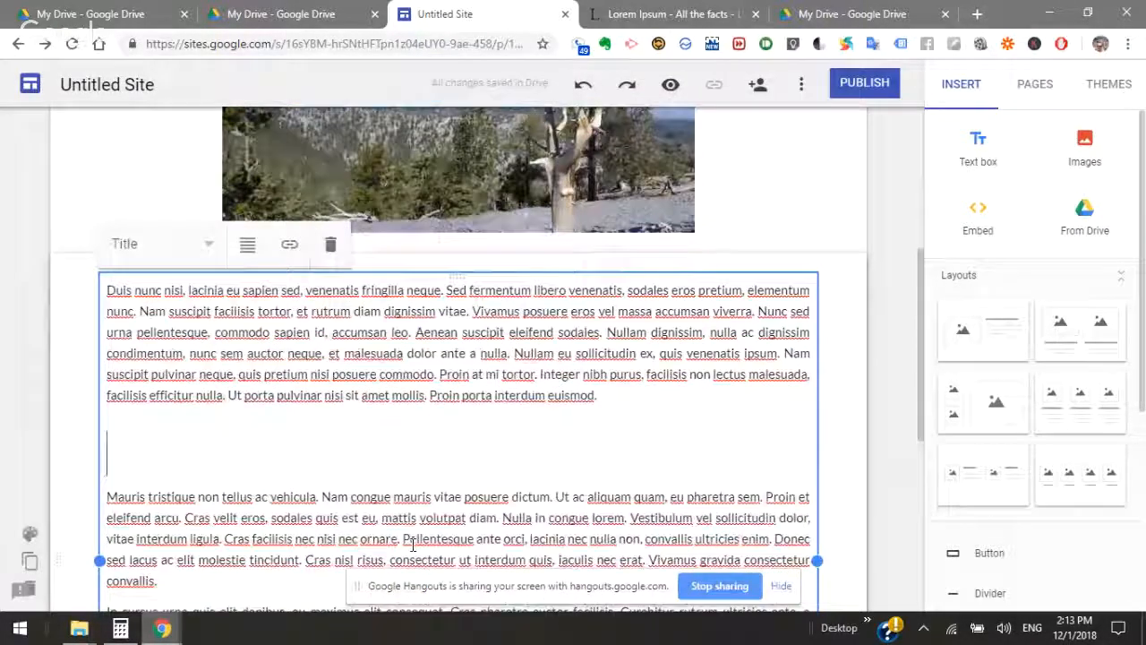
type("Blah blah blah")
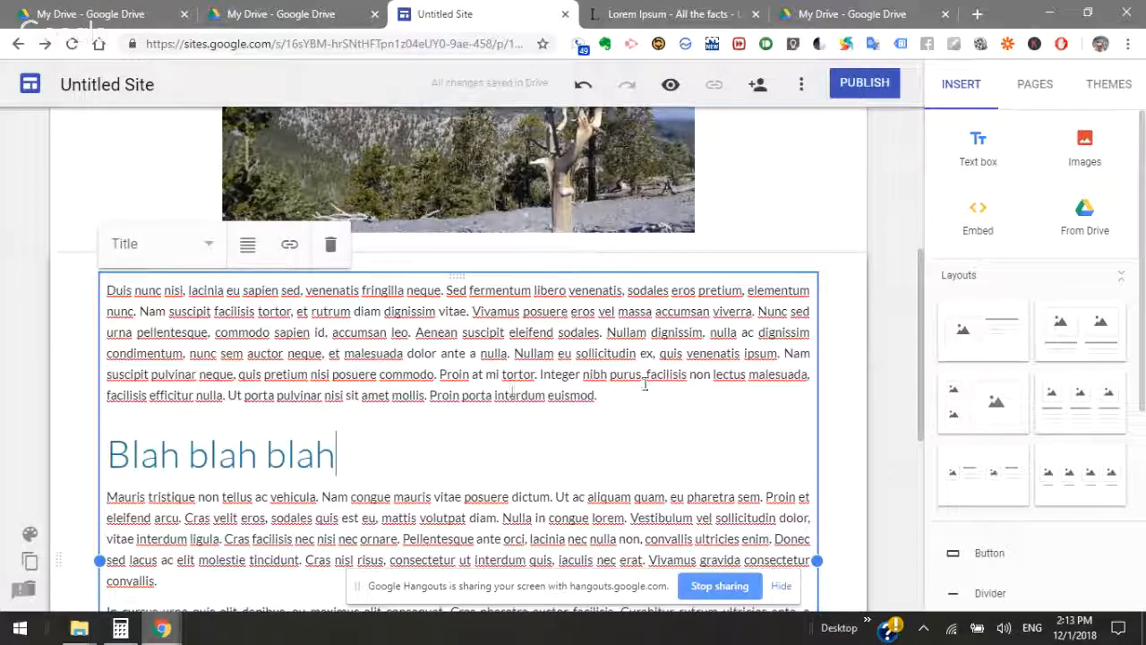
Try bold on the word "consectetur" in the paragraph below "Blah blah blah"
scroll(582, 380, "down", 2)
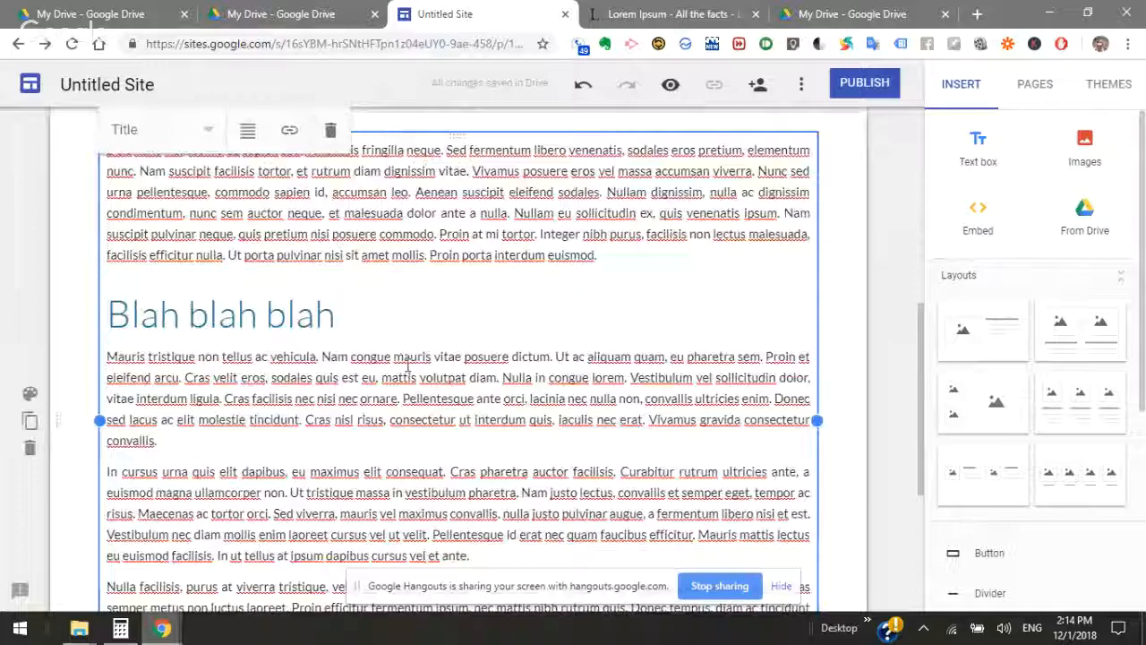
scroll(408, 365, "down", 4)
scroll(255, 233, "up", 1)
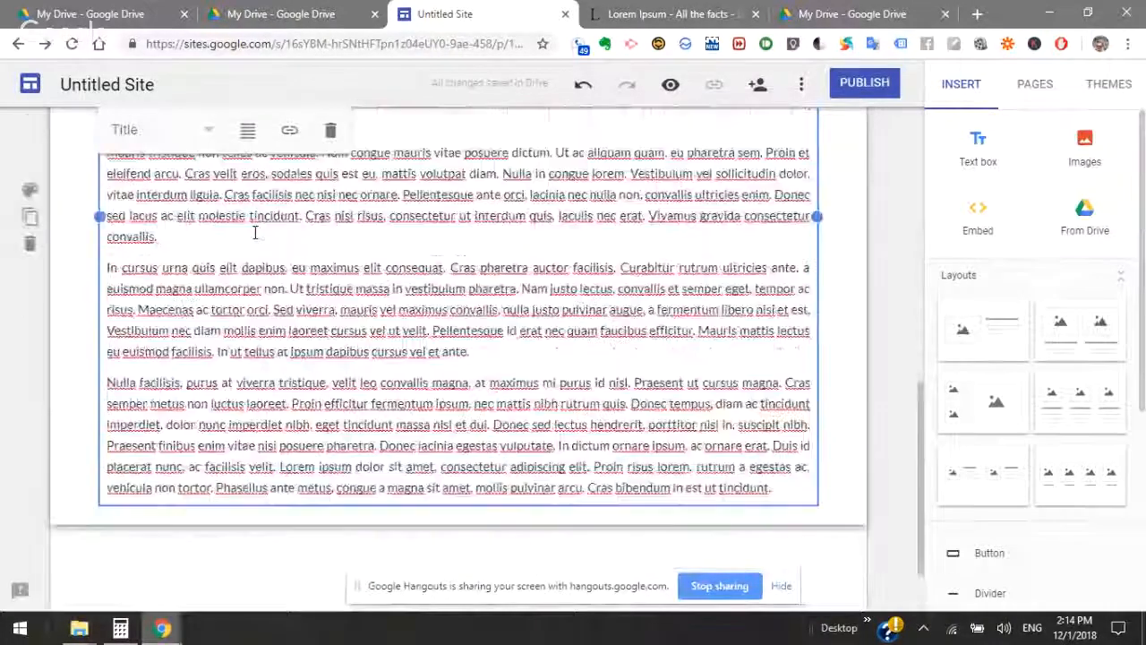
scroll(255, 233, "up", 3)
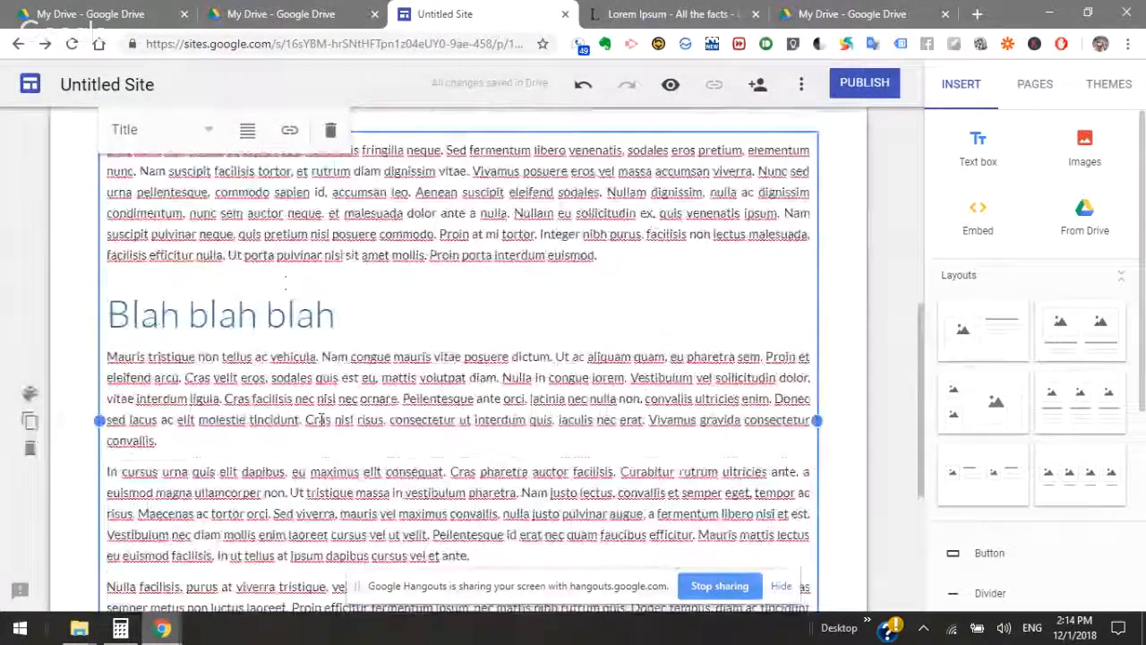
left_click(320, 419)
left_click_drag(358, 419, 424, 416)
double_click(423, 422)
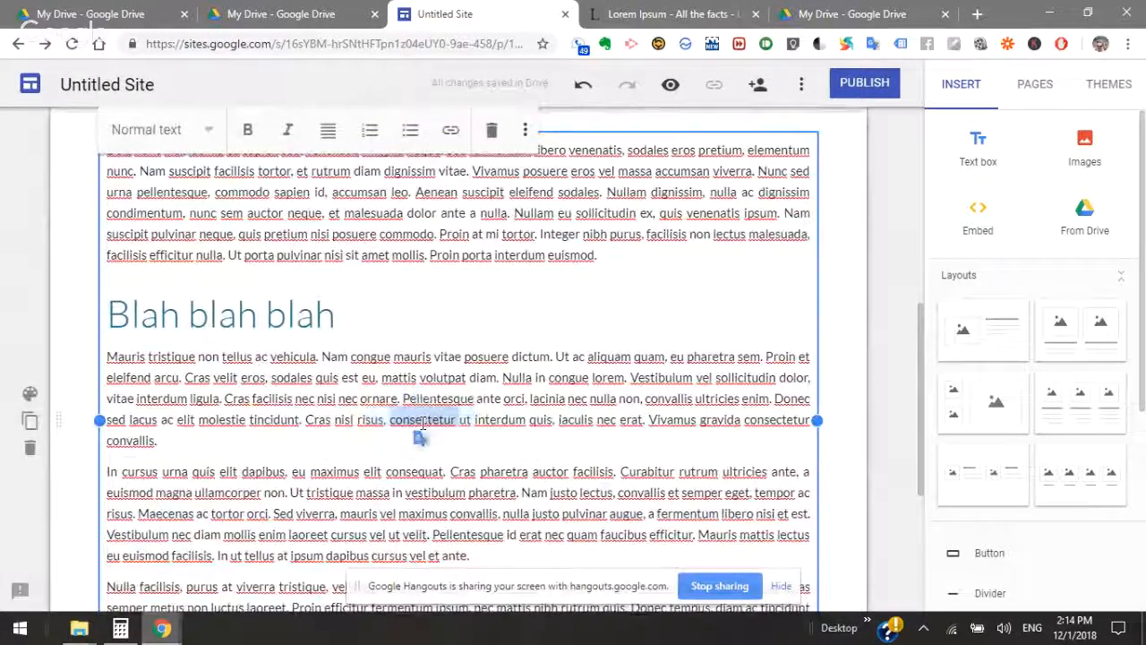
left_click(248, 131)
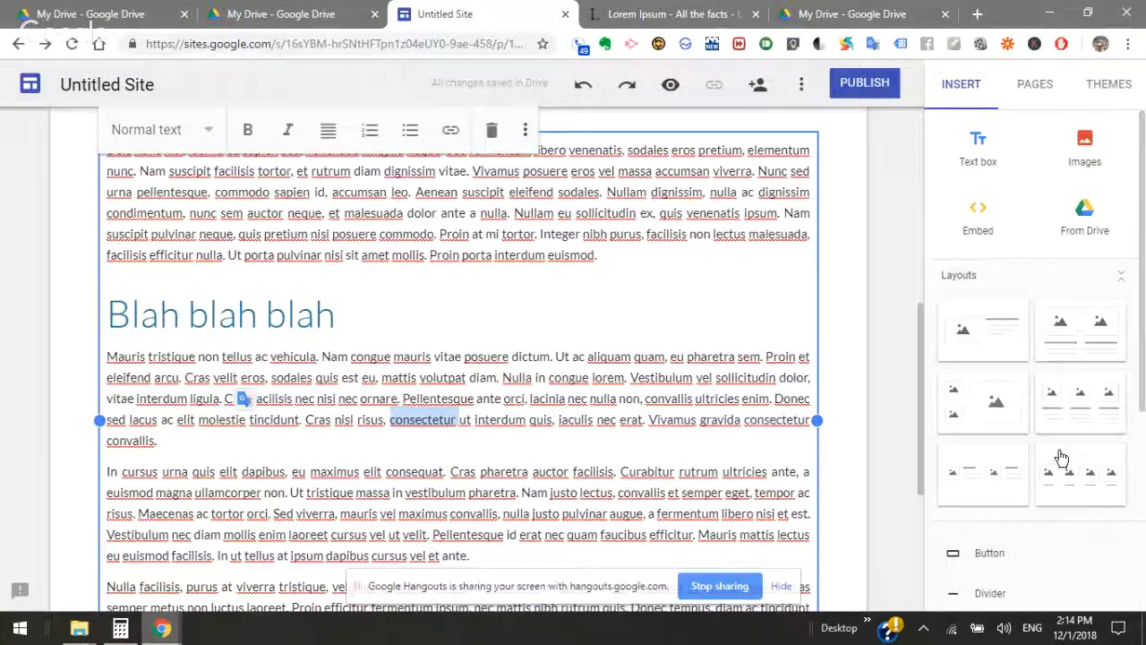
Look through the remaining insertable elements and the Hiking page, and return to the posts on the Home page
scroll(1071, 519, "down", 4)
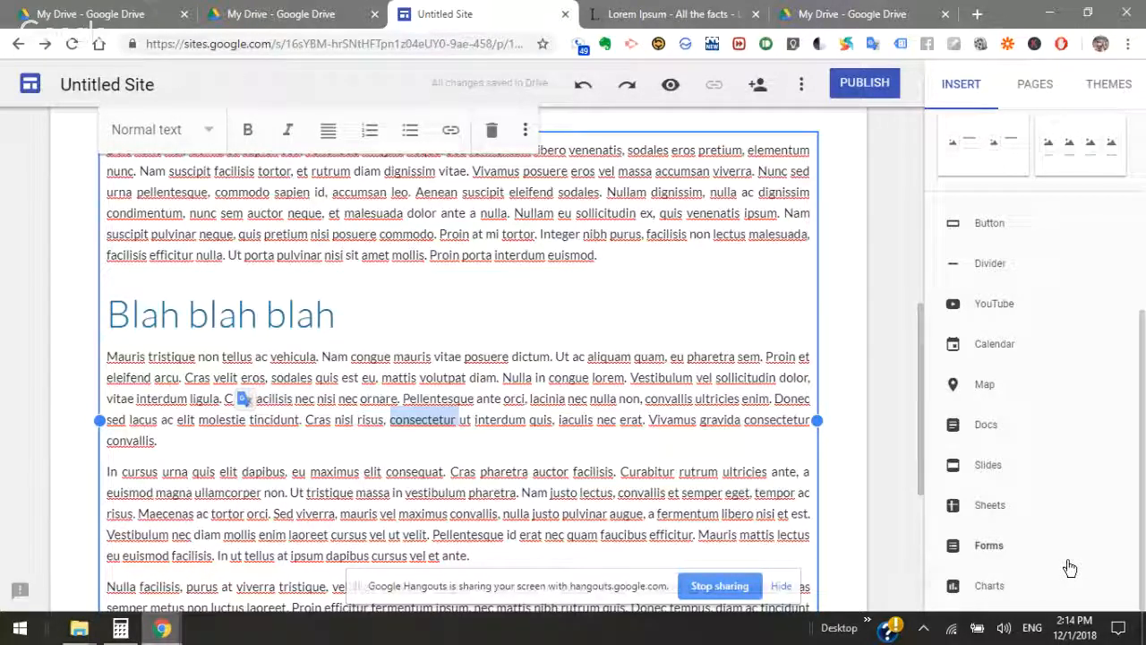
scroll(845, 546, "up", 6)
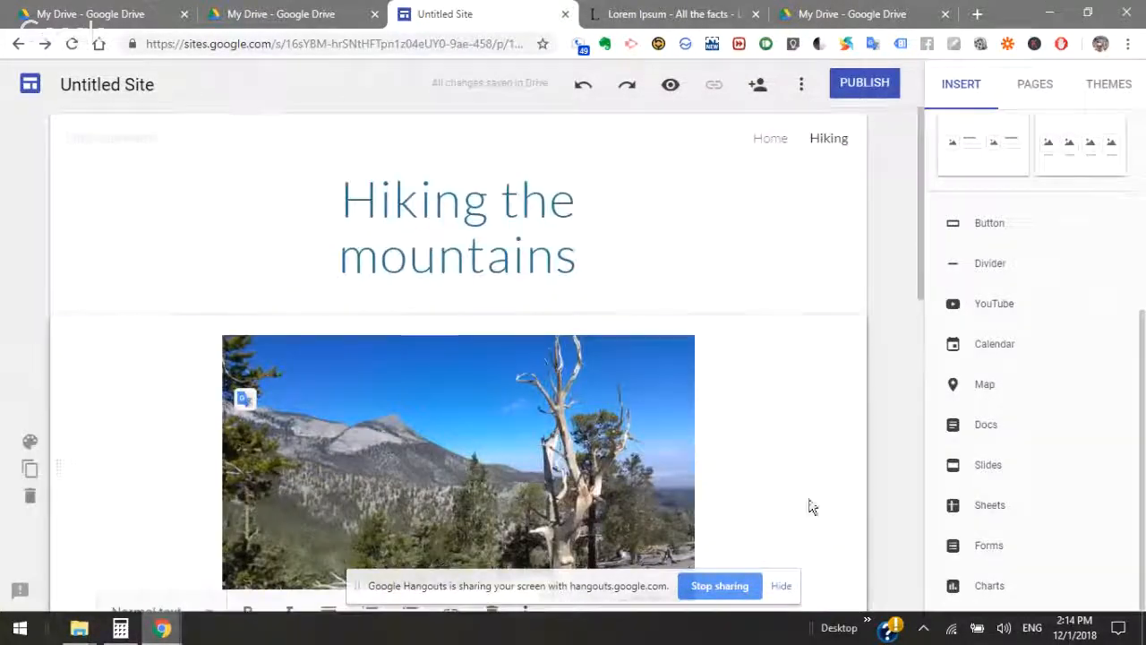
scroll(573, 448, "down", 3)
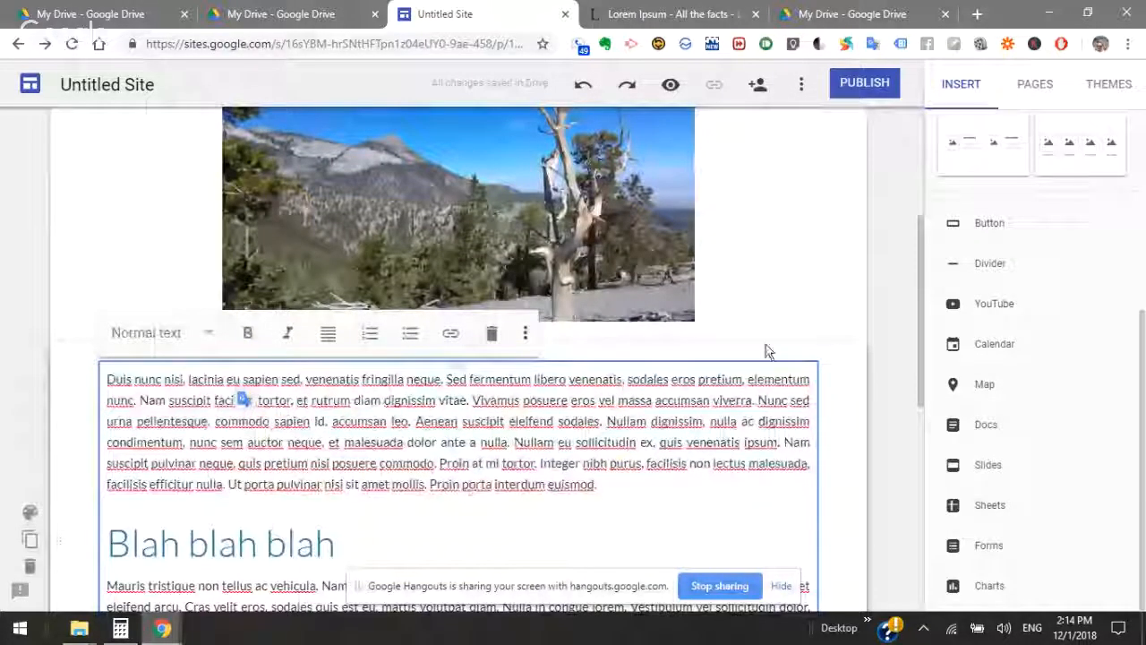
left_click(748, 451)
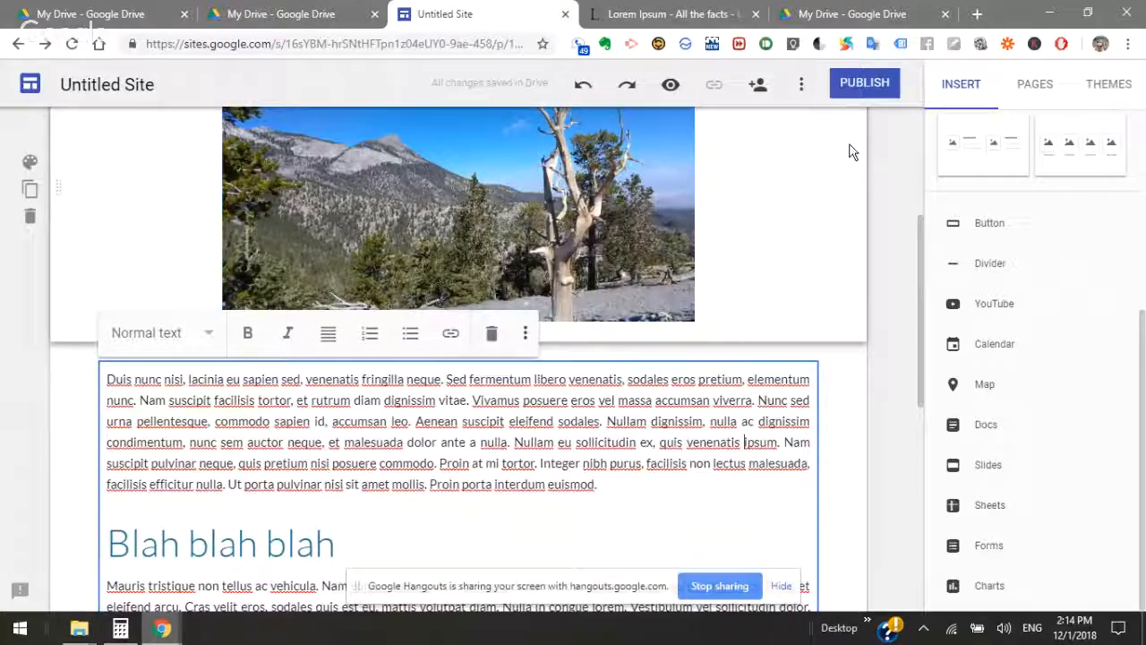
left_click(1032, 84)
left_click(984, 168)
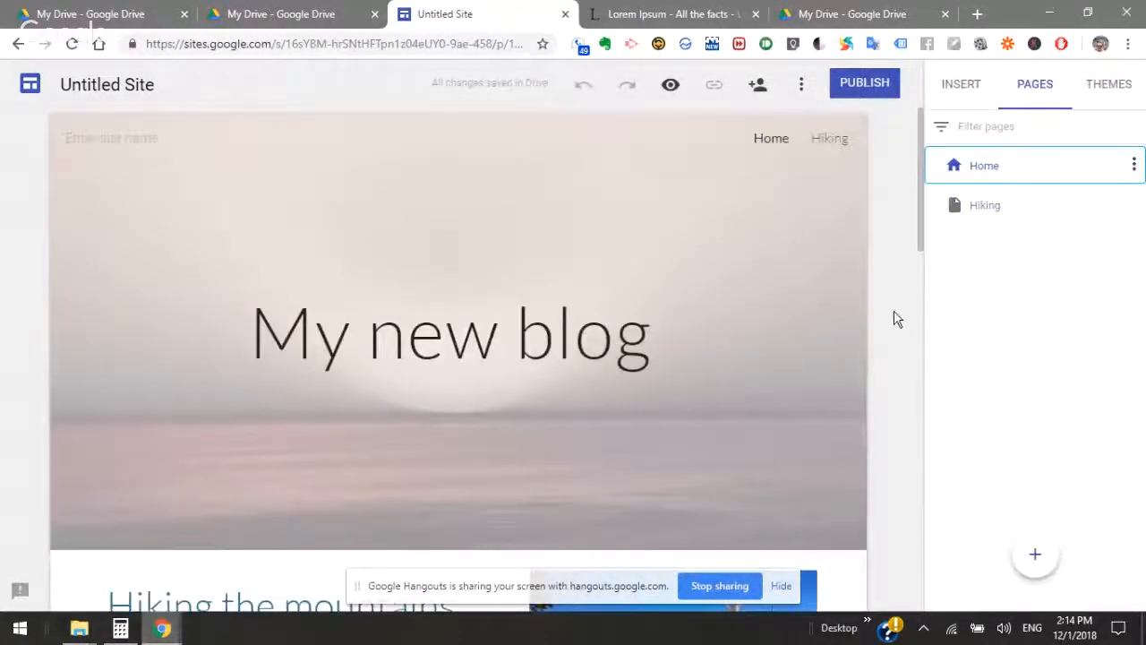
scroll(895, 320, "down", 4)
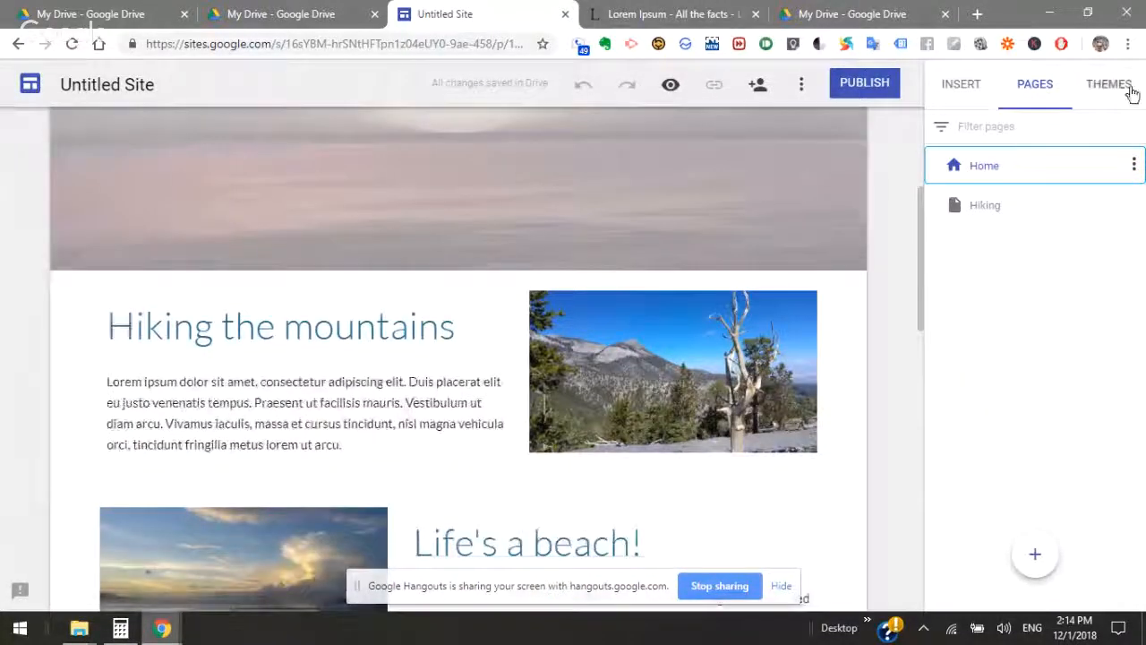
Try the Classic and Heavy font styles of the Simple theme and set the font style back to Light
left_click(1108, 86)
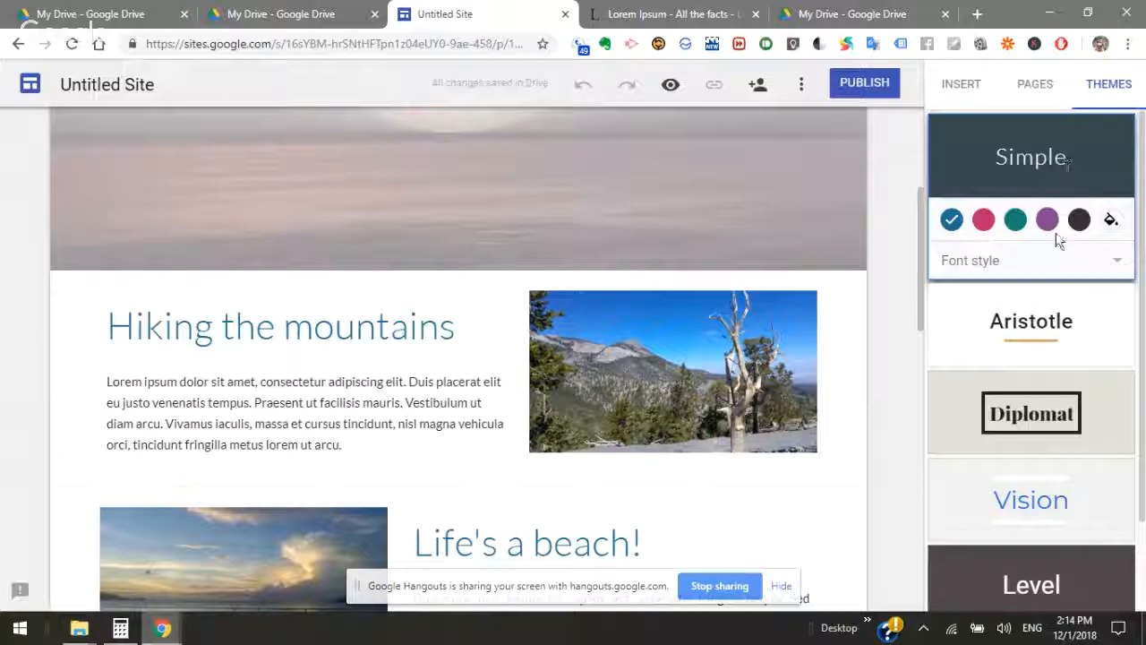
left_click(1062, 263)
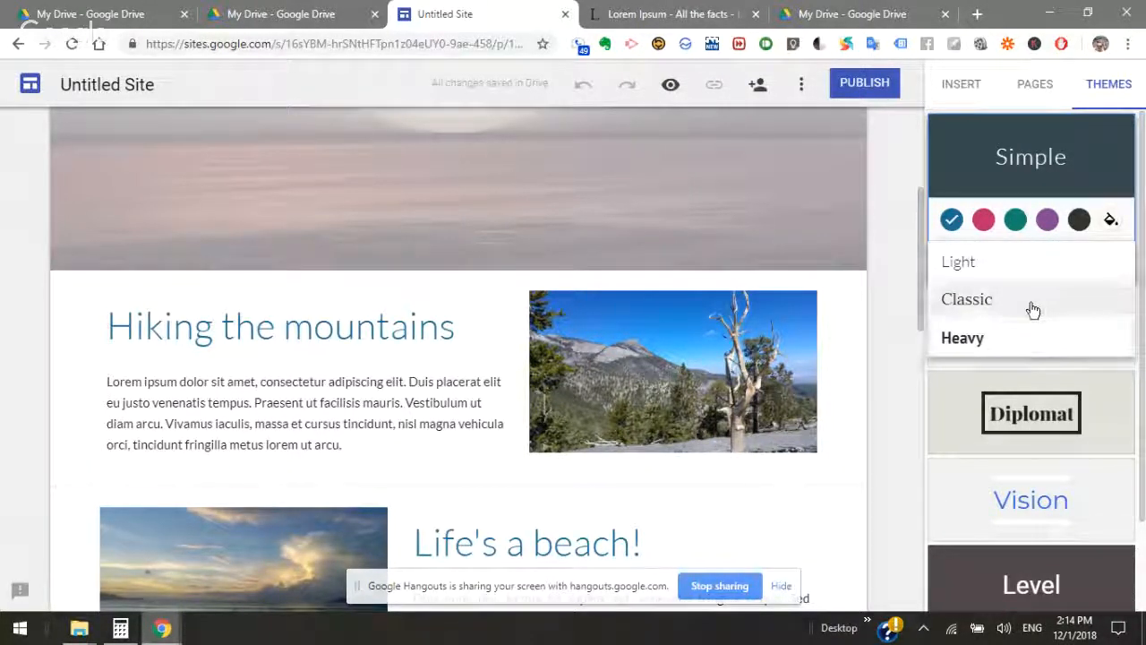
left_click(1024, 301)
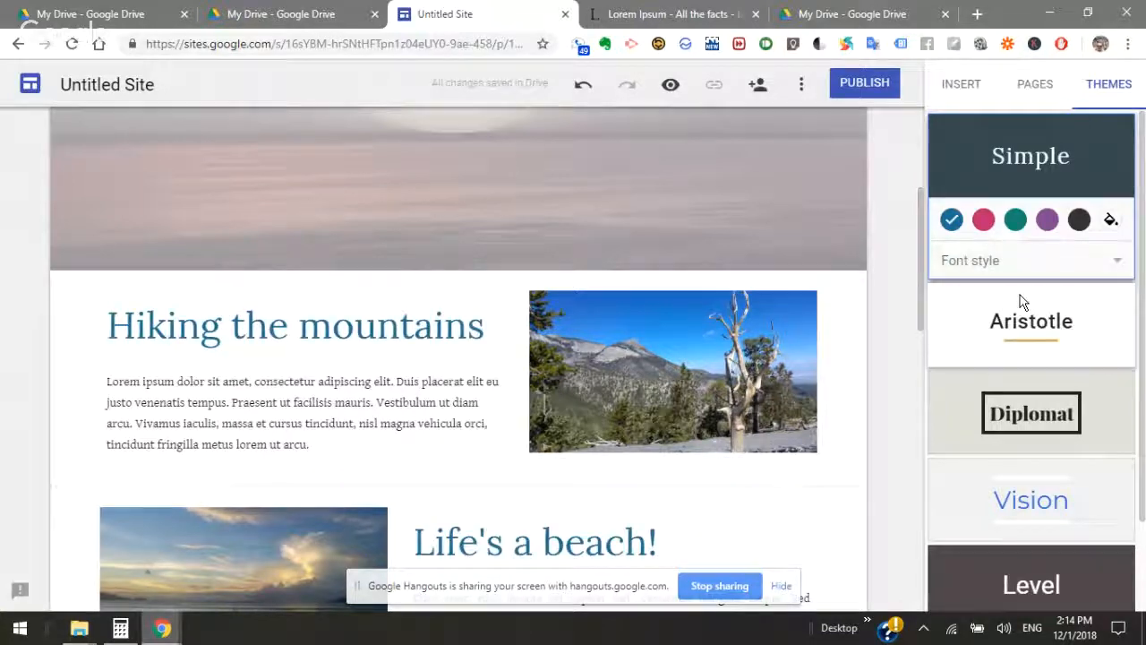
left_click(1024, 263)
left_click(1012, 301)
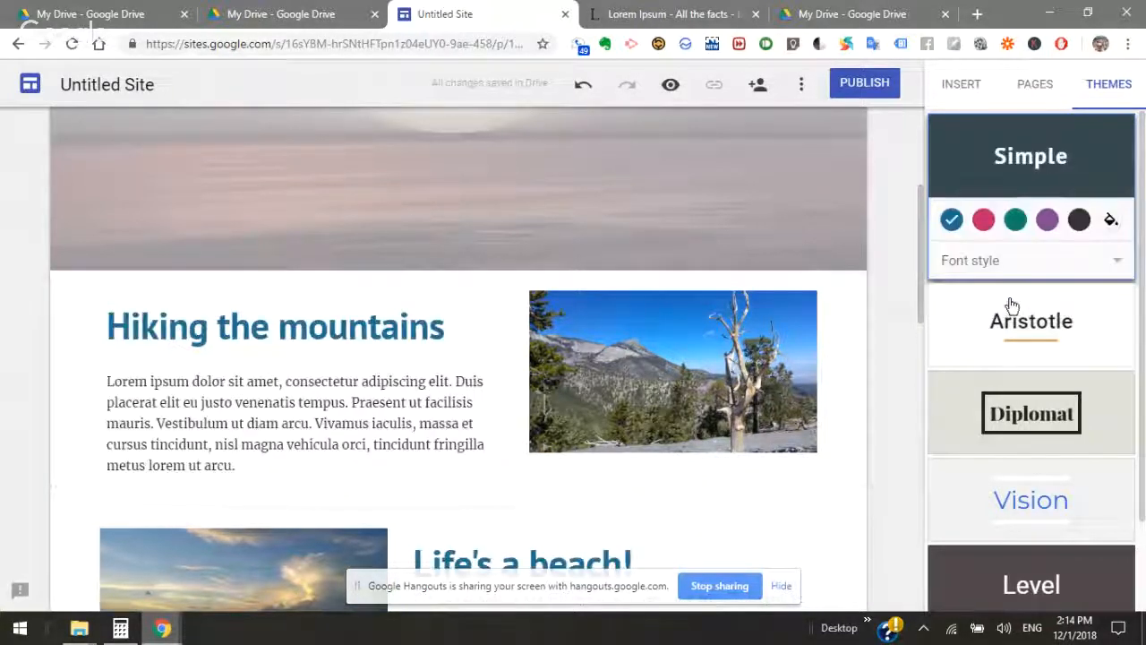
left_click(1018, 260)
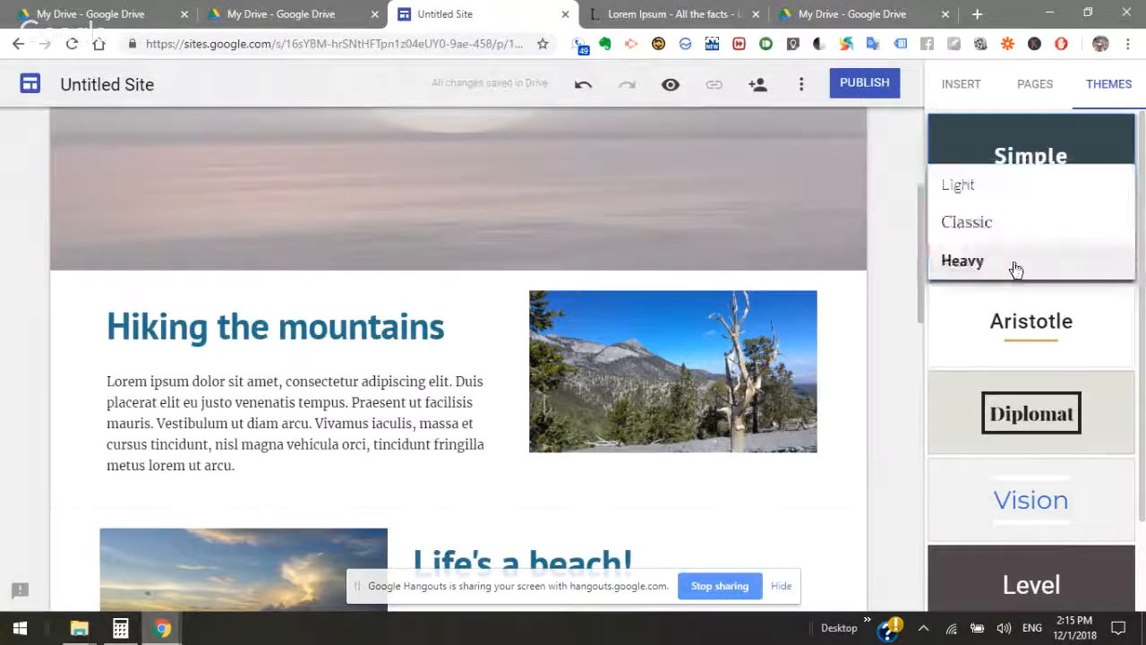
left_click(1012, 199)
Apply the Aristotle theme to the site and check the Home page header
left_click(1073, 341)
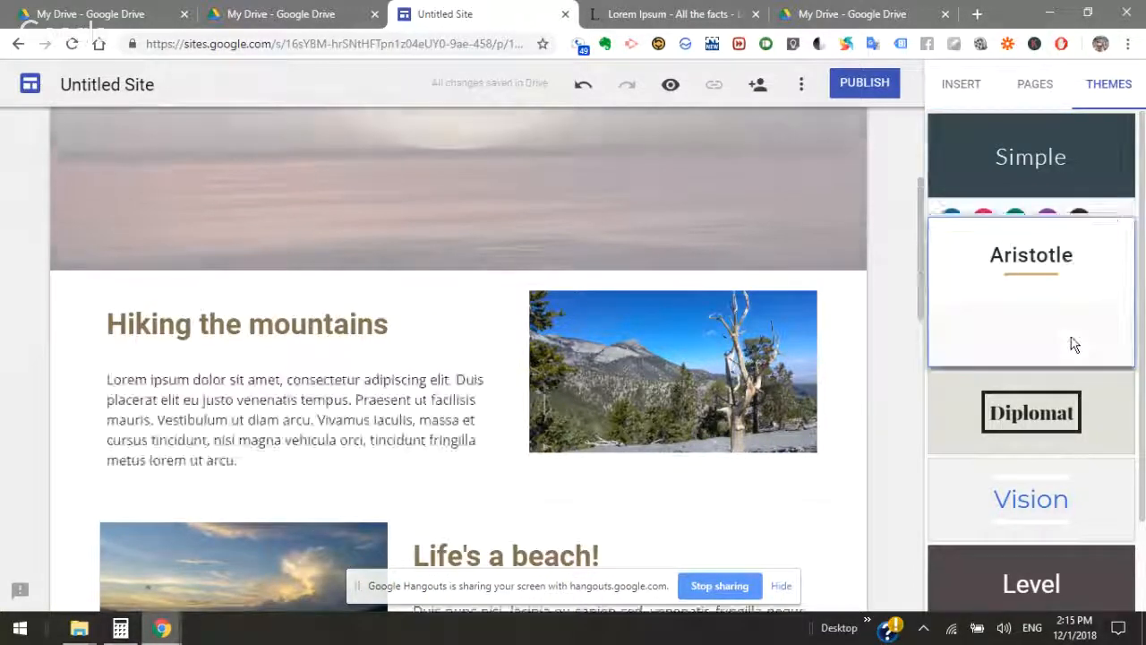
scroll(779, 412, "up", 3)
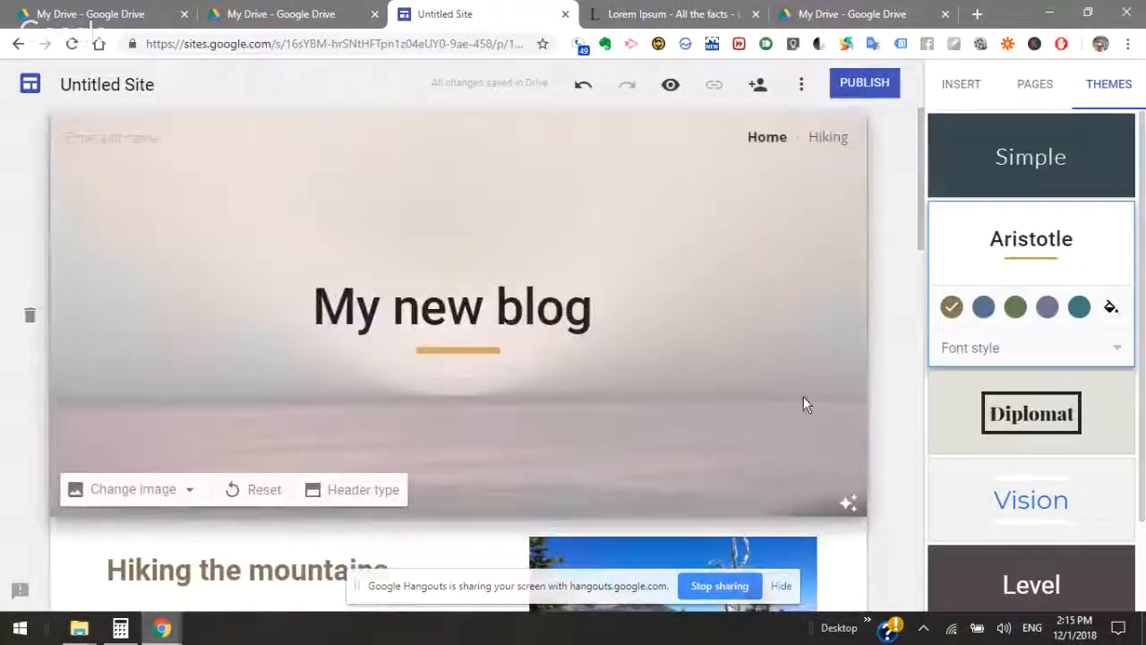
Apply the Diplomat theme to the site and try its preset accent colours on the post headings
scroll(806, 403, "down", 3)
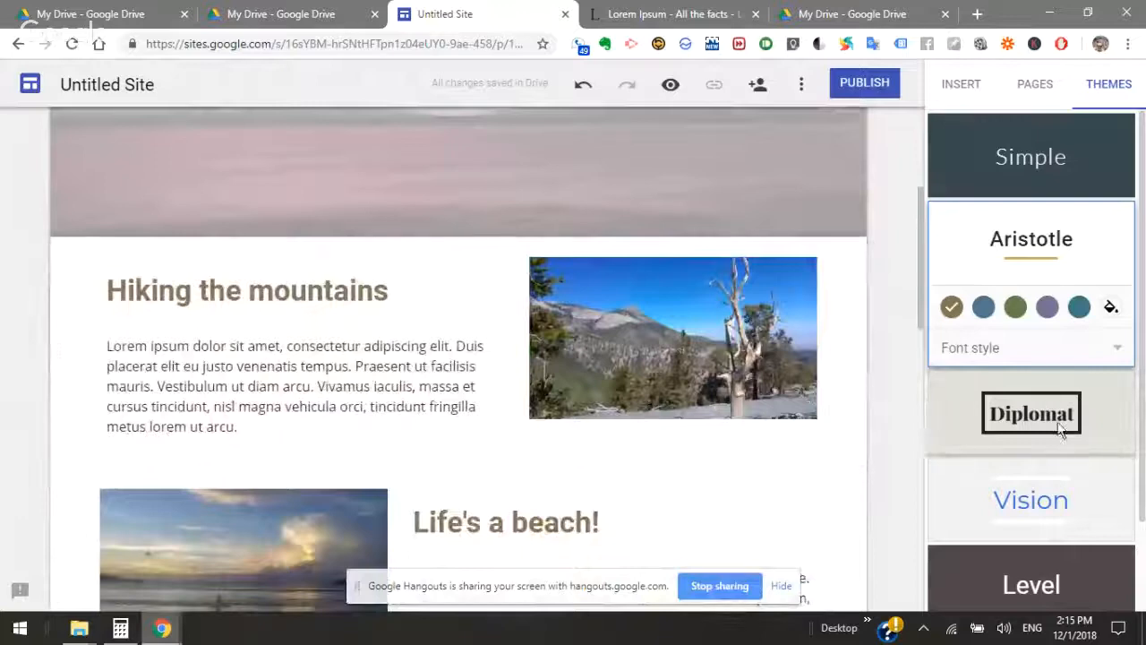
left_click(1059, 429)
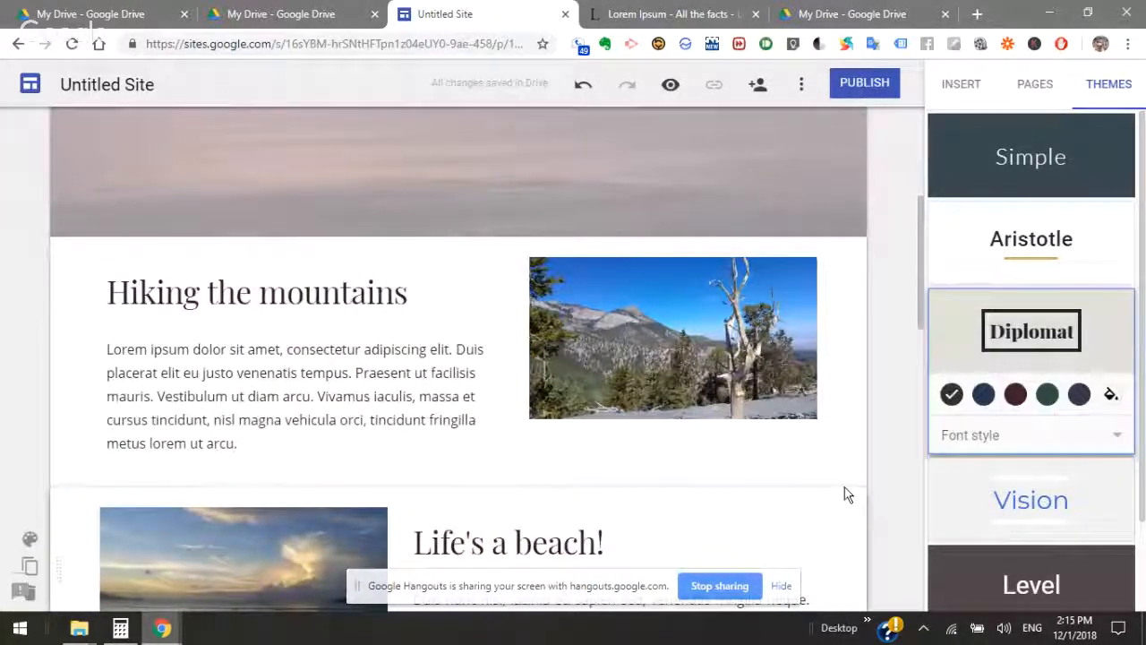
left_click(1015, 395)
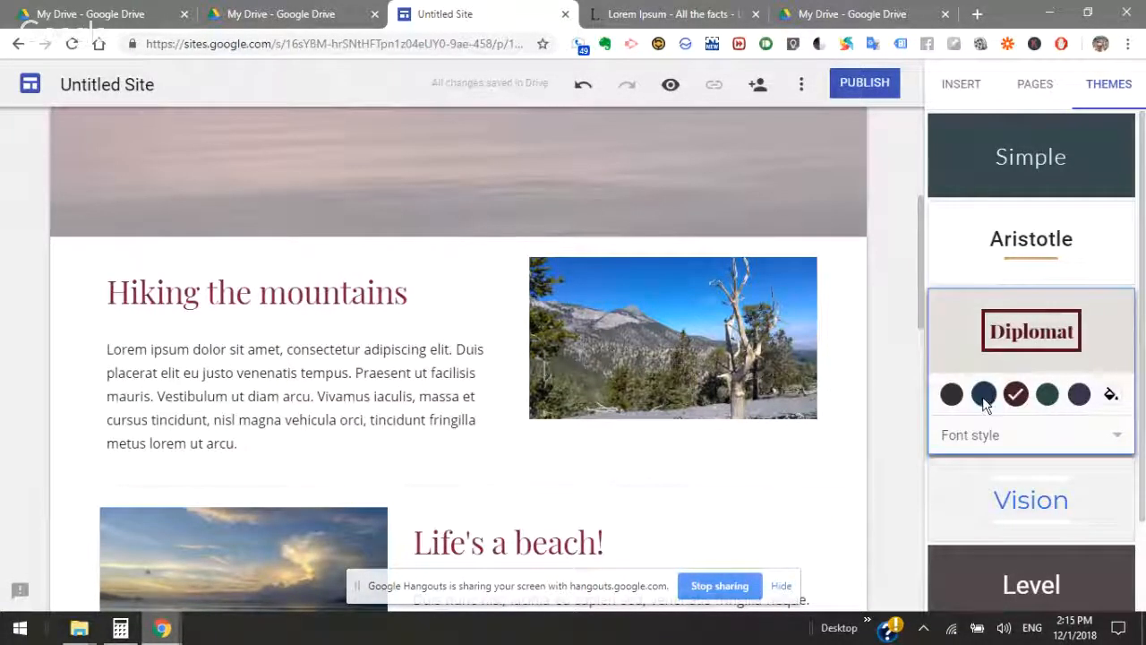
left_click(984, 395)
left_click(1079, 395)
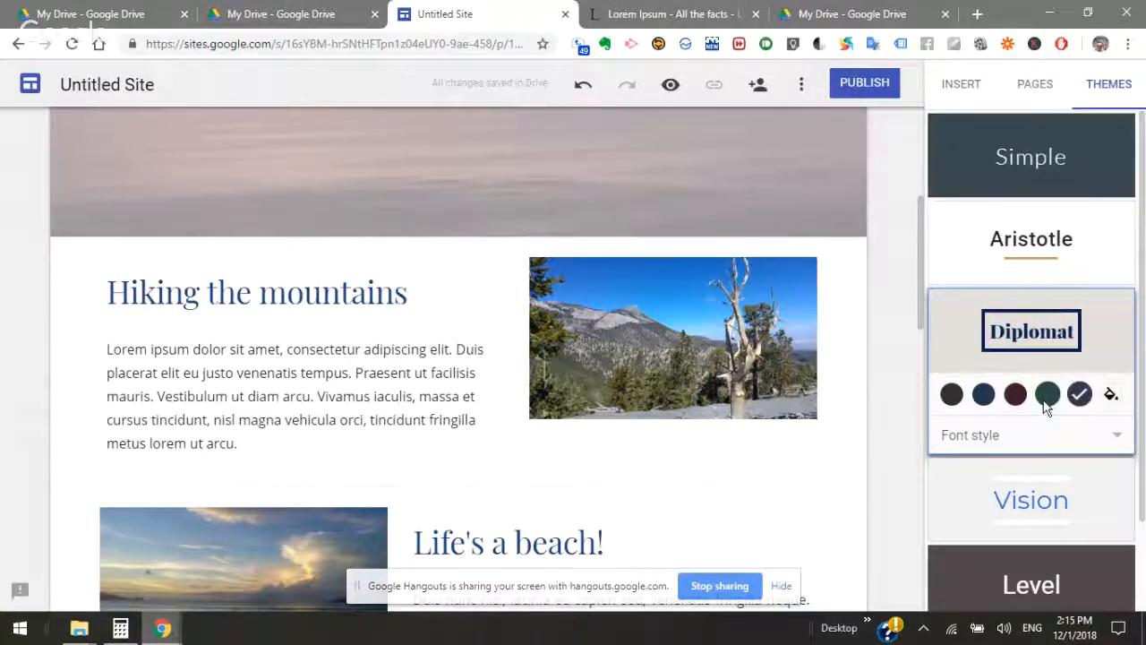
Set the Diplomat theme's custom colour to the red #cb2020
left_click(1111, 395)
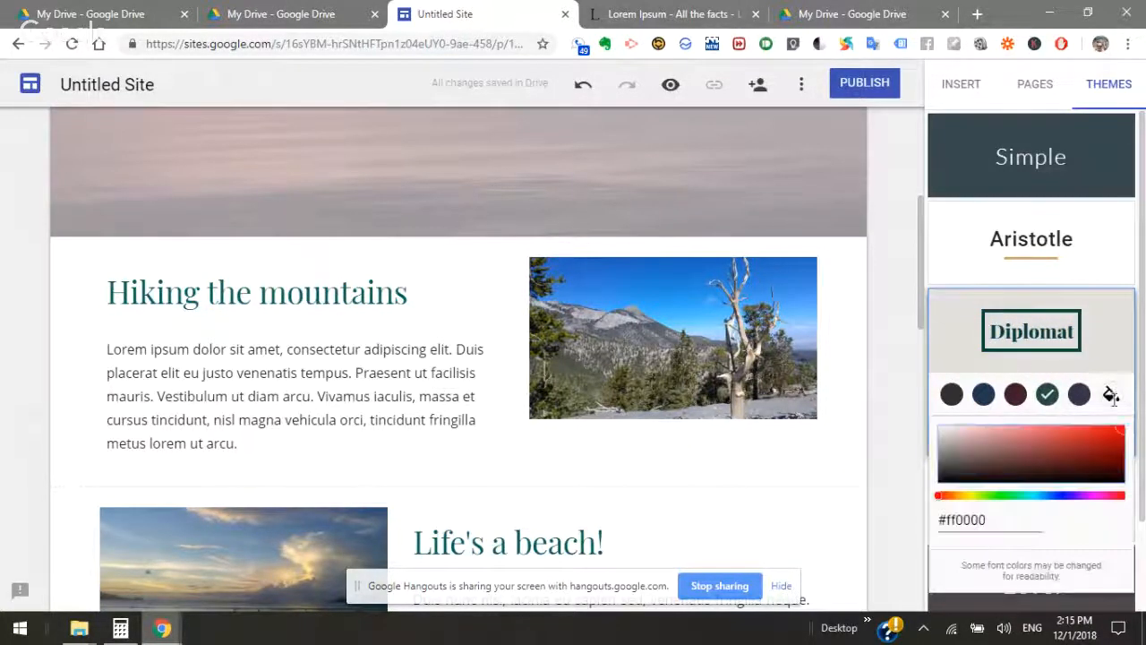
left_click(1095, 440)
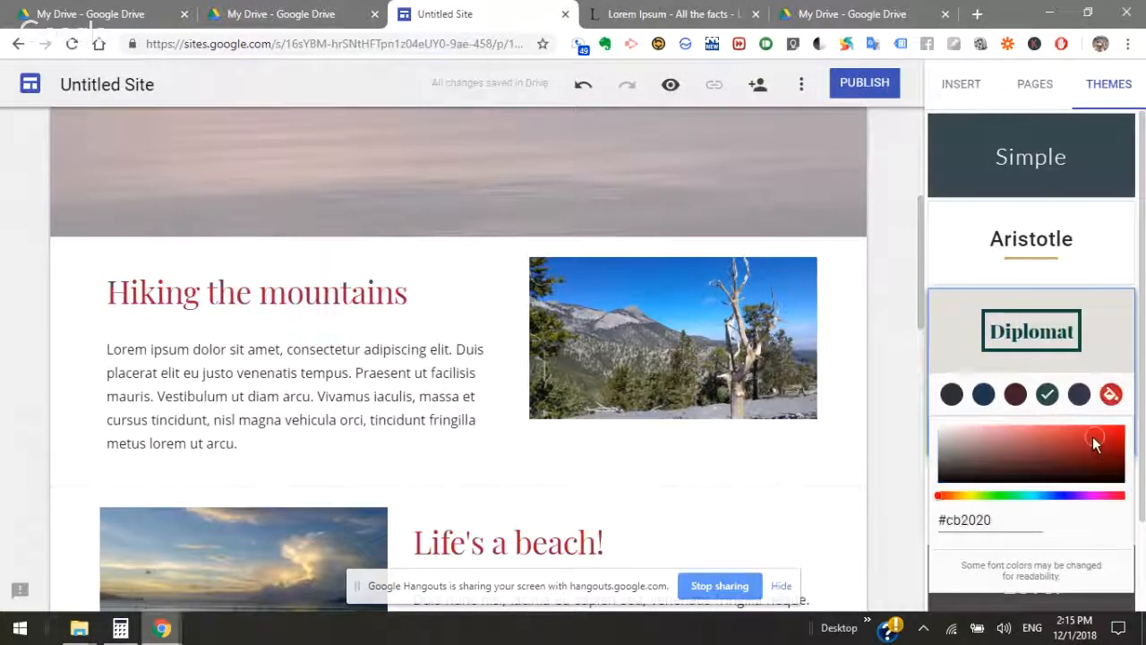
left_click(887, 391)
Apply the Vision theme in purple and check the header and the hiking post
scroll(994, 462, "down", 1)
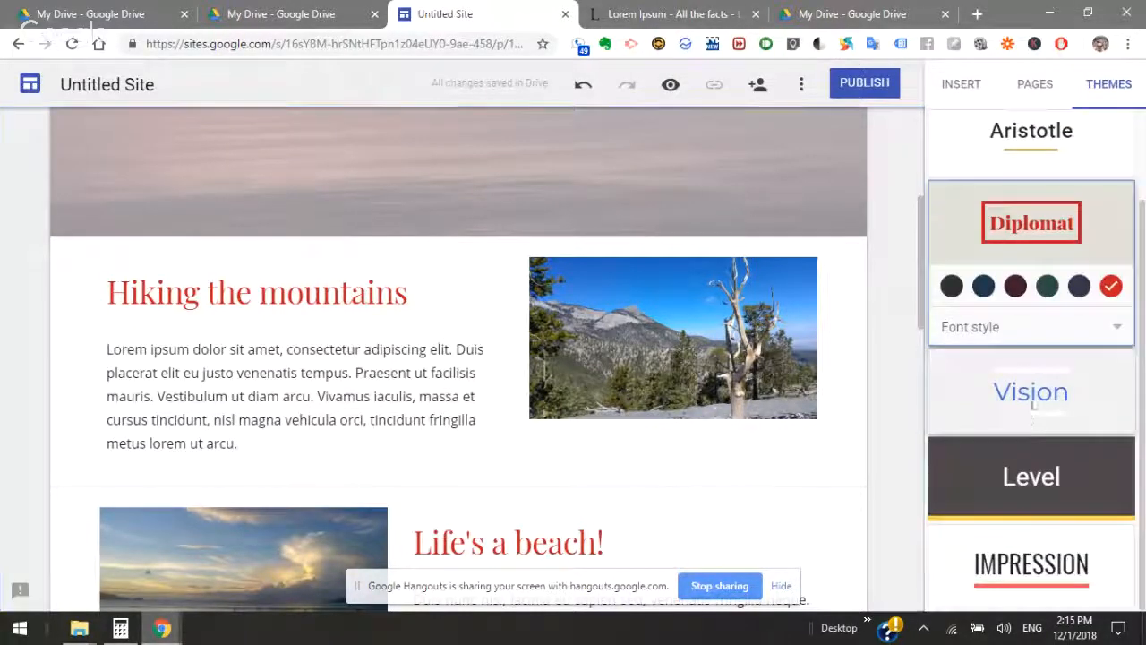
left_click(1003, 399)
scroll(928, 494, "up", 1)
scroll(778, 452, "up", 3)
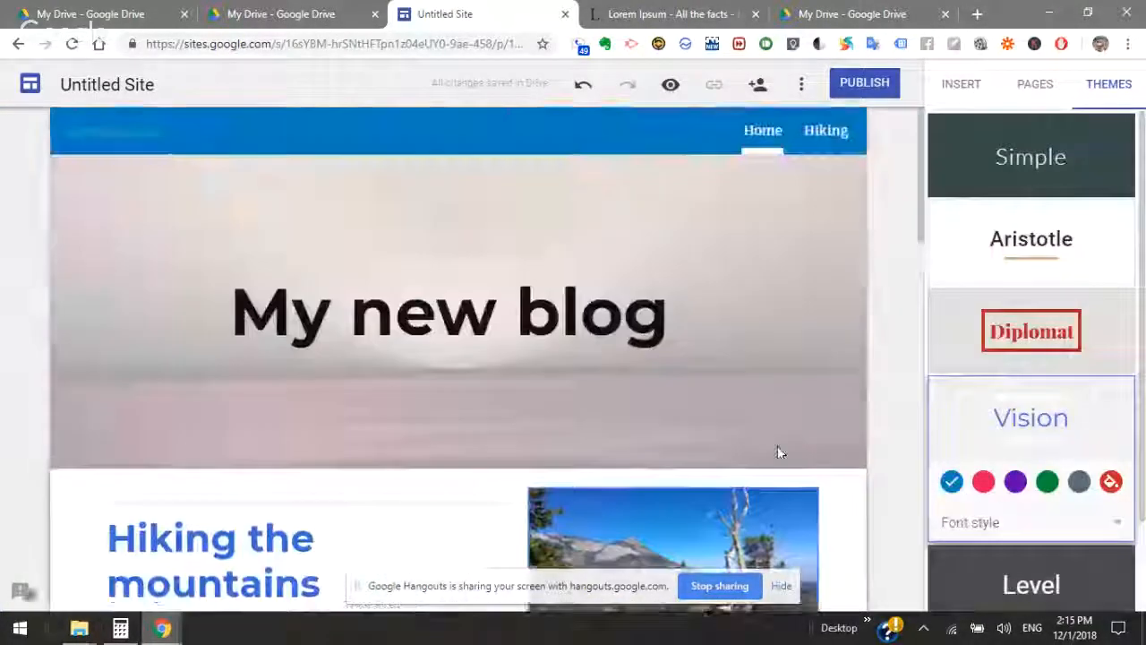
scroll(783, 456, "down", 3)
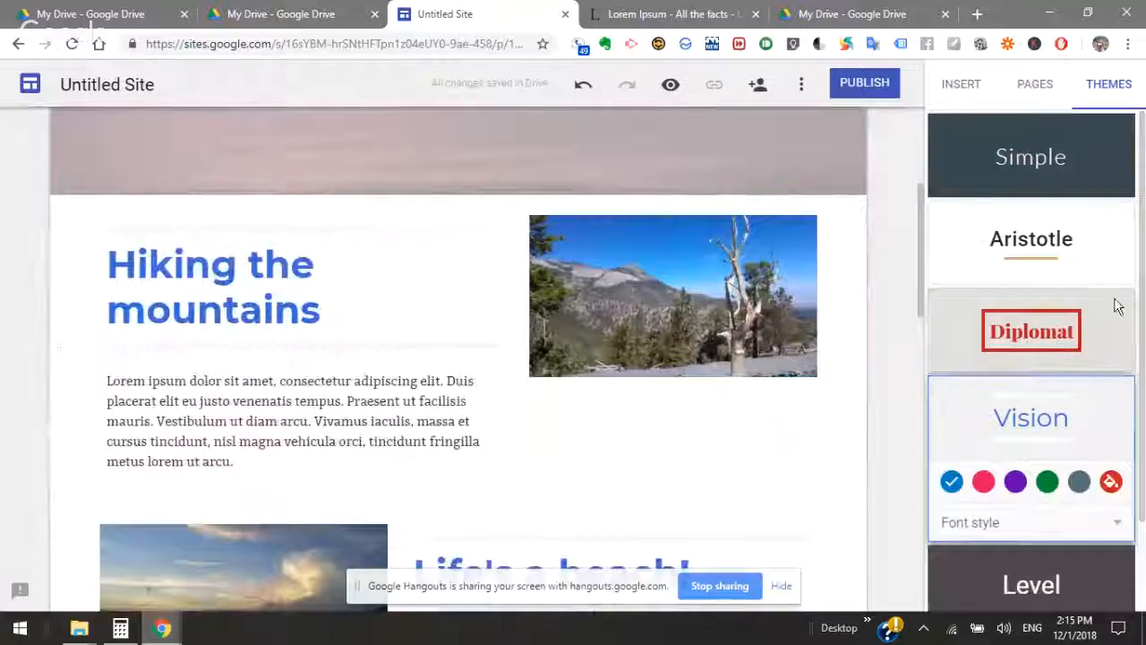
left_click(1016, 485)
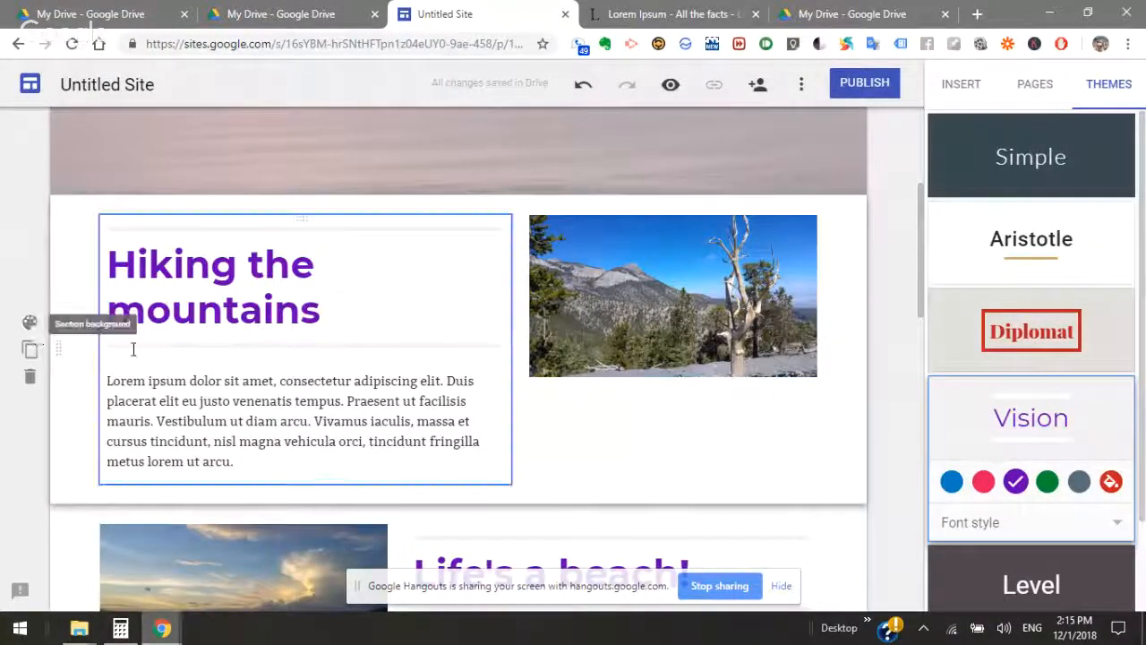
scroll(462, 384, "up", 3)
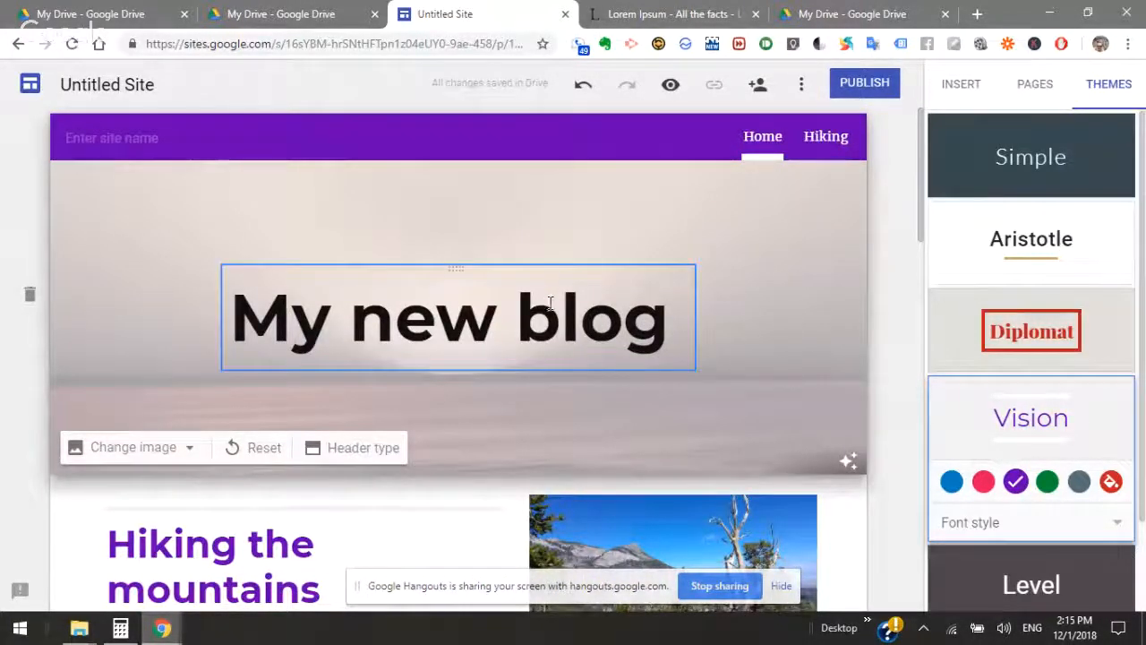
scroll(520, 340, "down", 2)
scroll(515, 354, "down", 1)
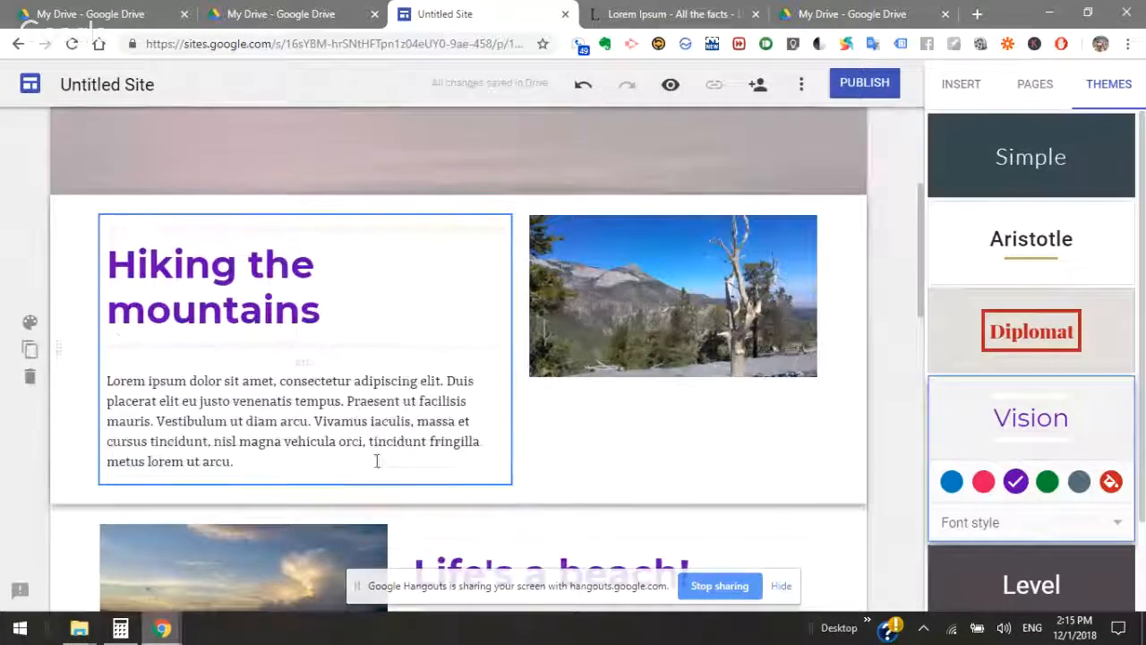
Try the Emphasis 1 style on the "Hiking the mountains" section, then set it to Emphasis 2
left_click(30, 325)
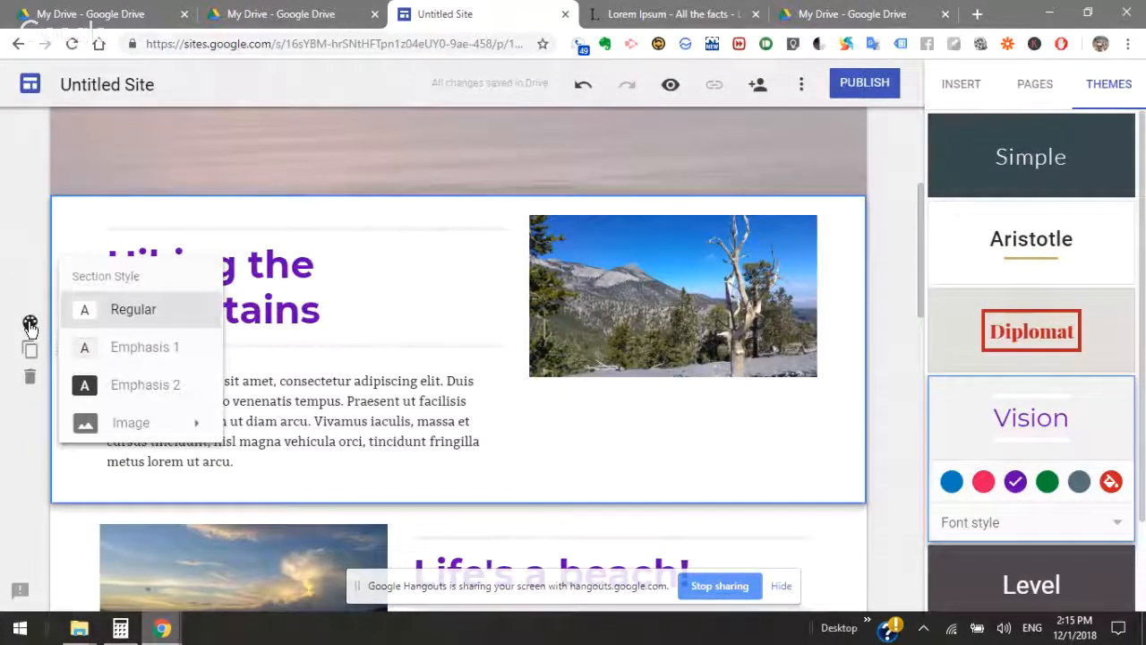
left_click(170, 357)
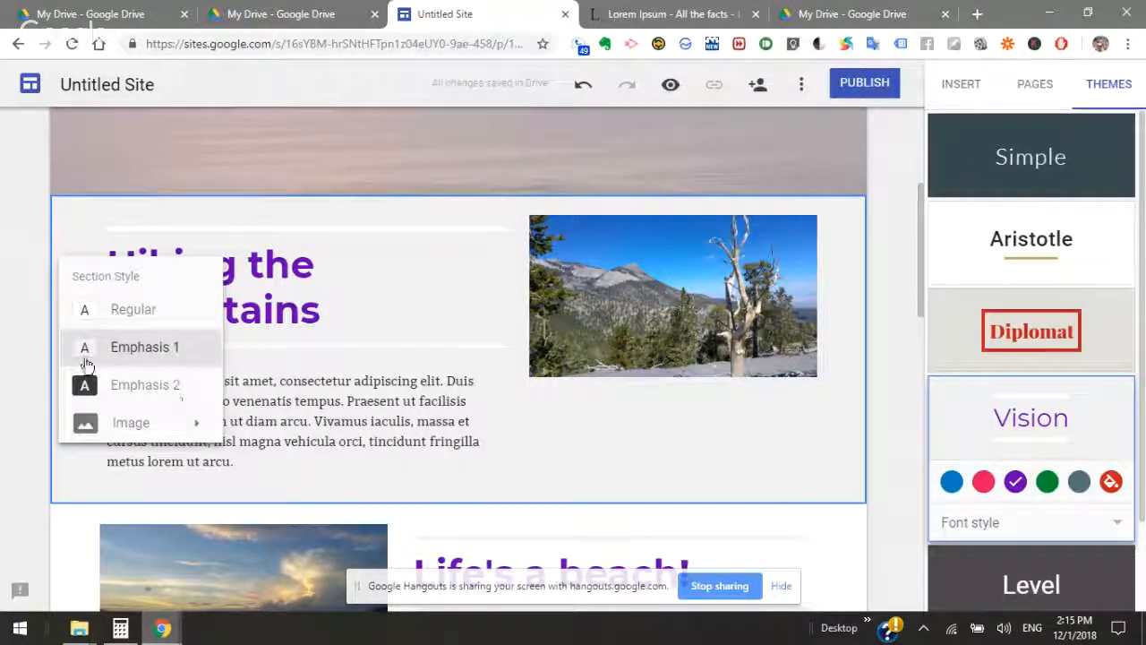
left_click(149, 396)
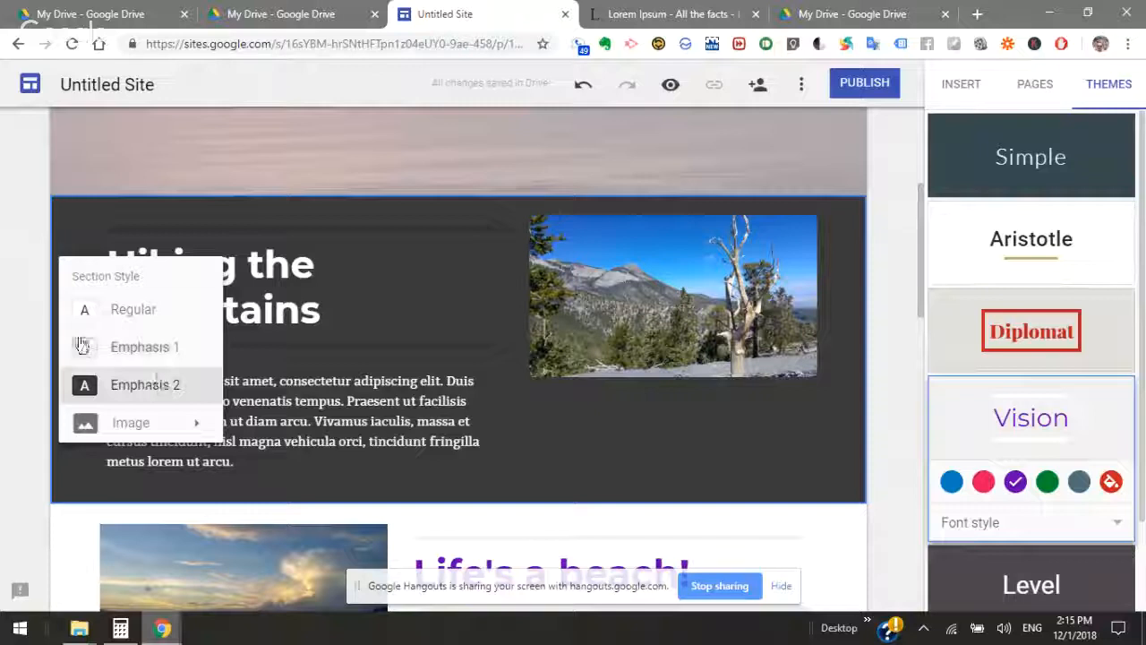
left_click(69, 551)
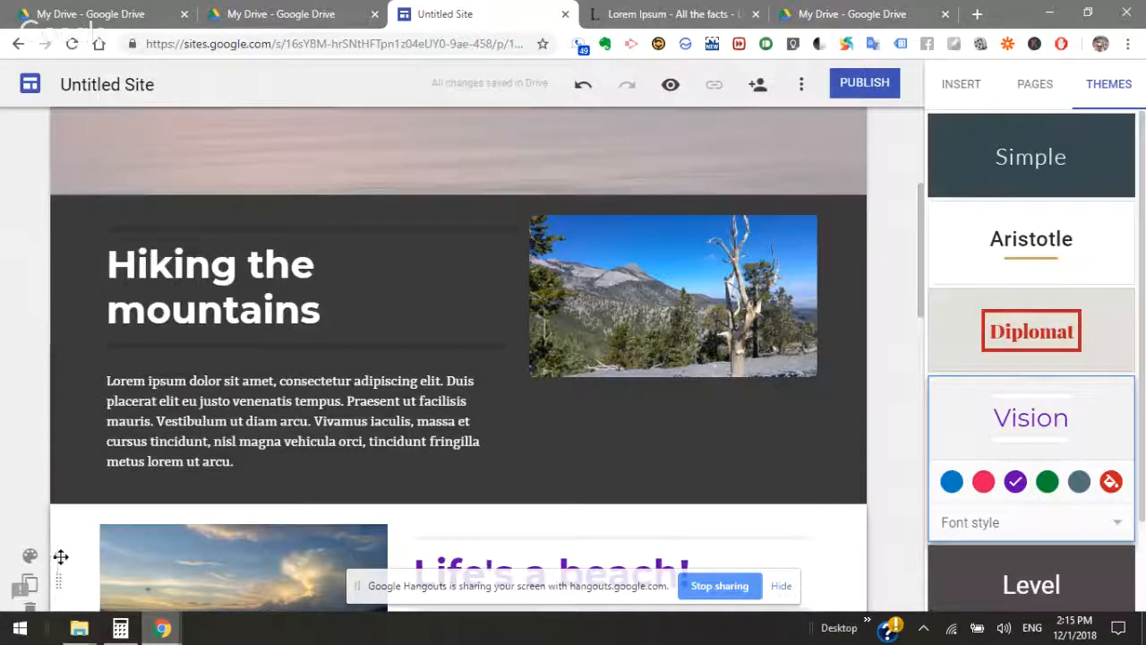
Try Emphasis 1 on the "Life's a beach!" section and set its style to Emphasis 2
left_click(29, 554)
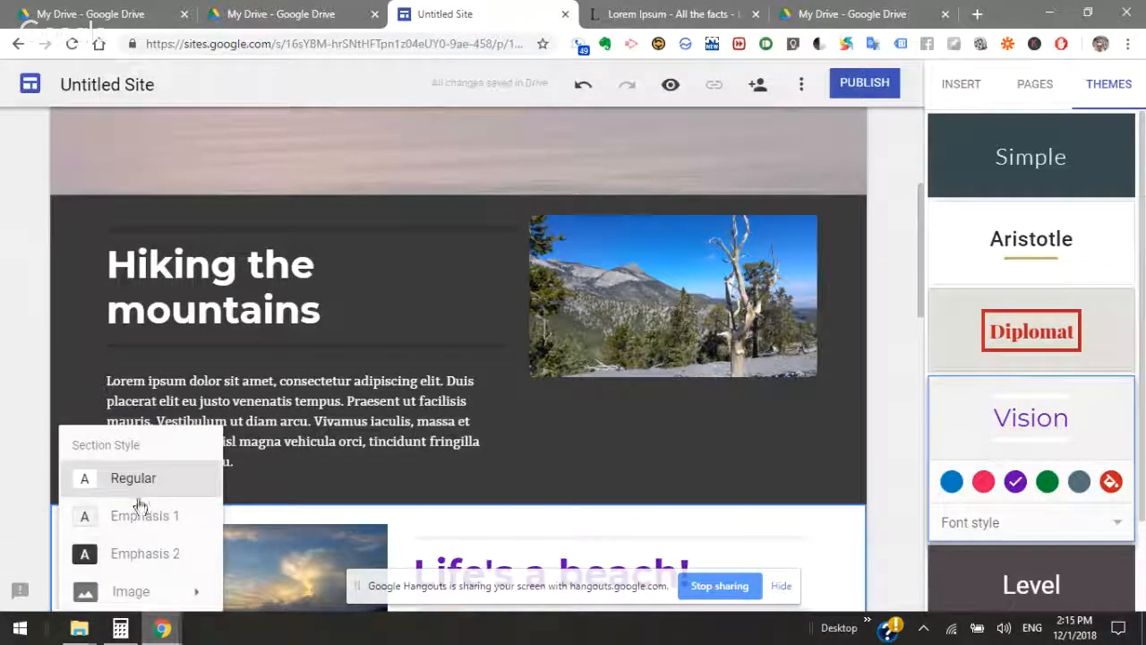
left_click(127, 523)
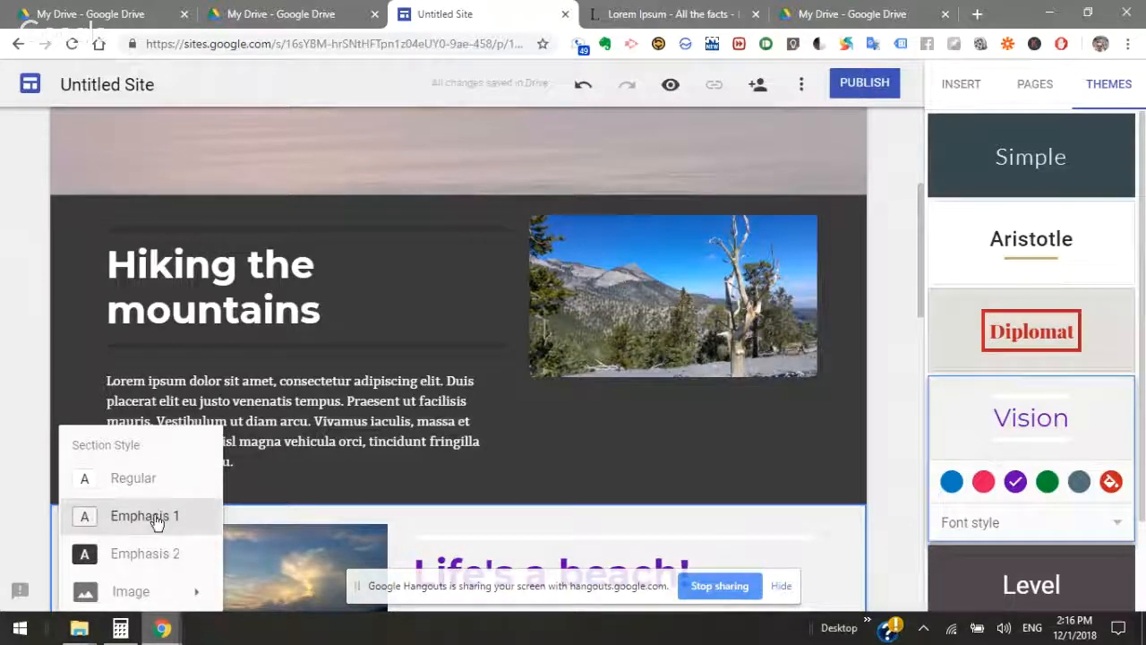
left_click(184, 554)
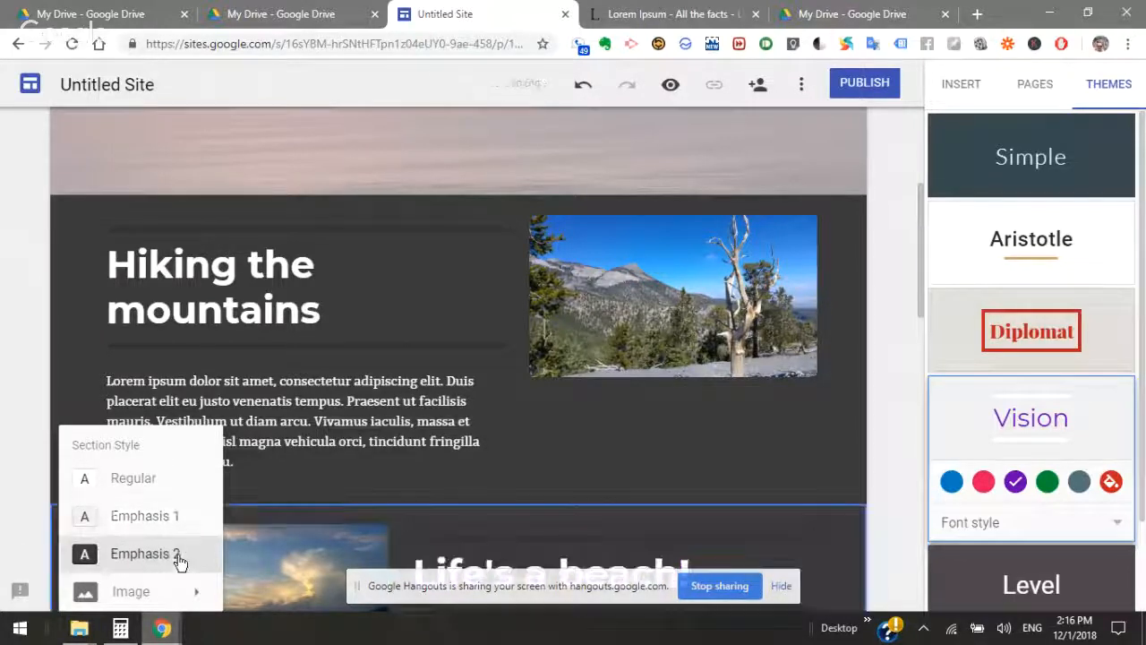
left_click(605, 495)
scroll(605, 502, "down", 3)
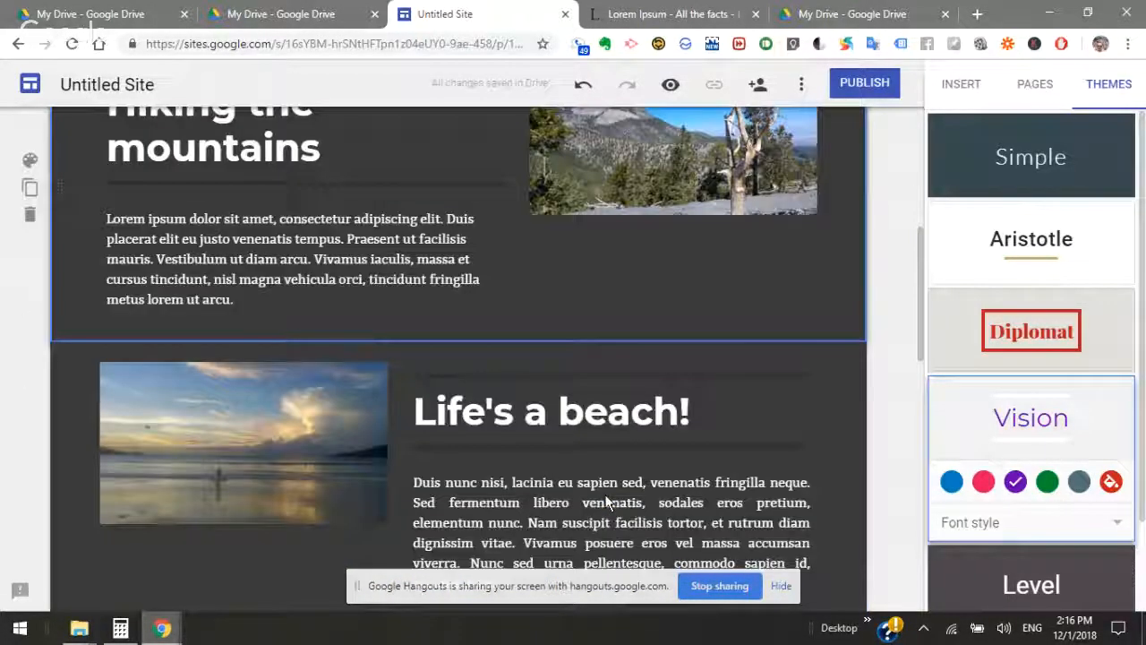
Apply the Impression theme to the site
scroll(675, 518, "up", 2)
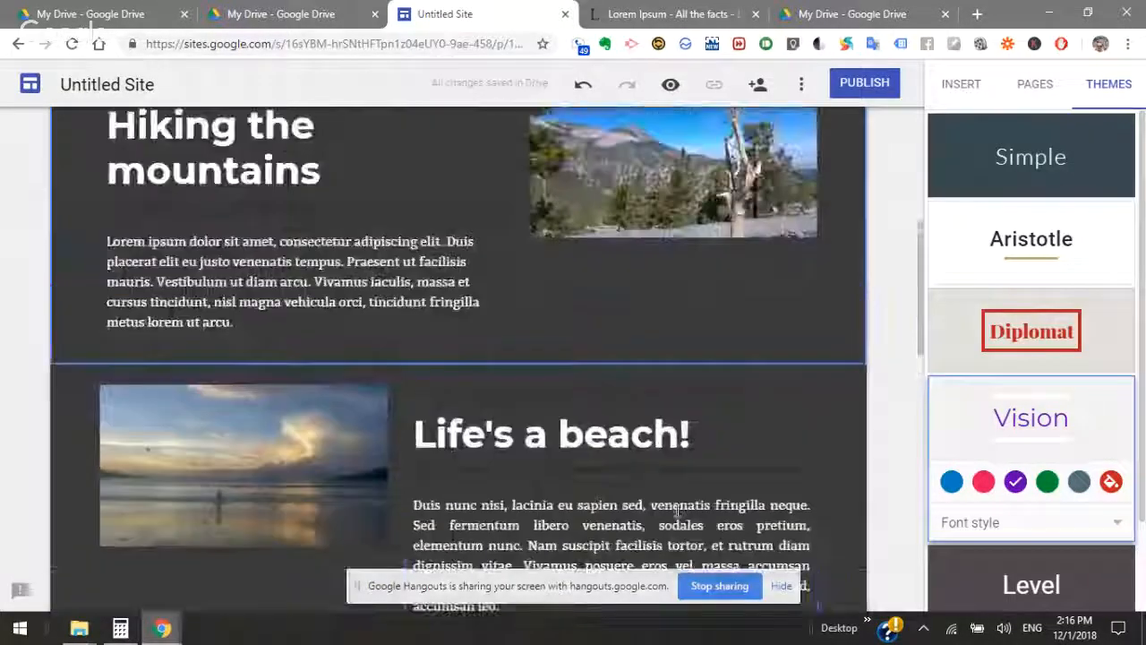
scroll(1024, 469, "down", 1)
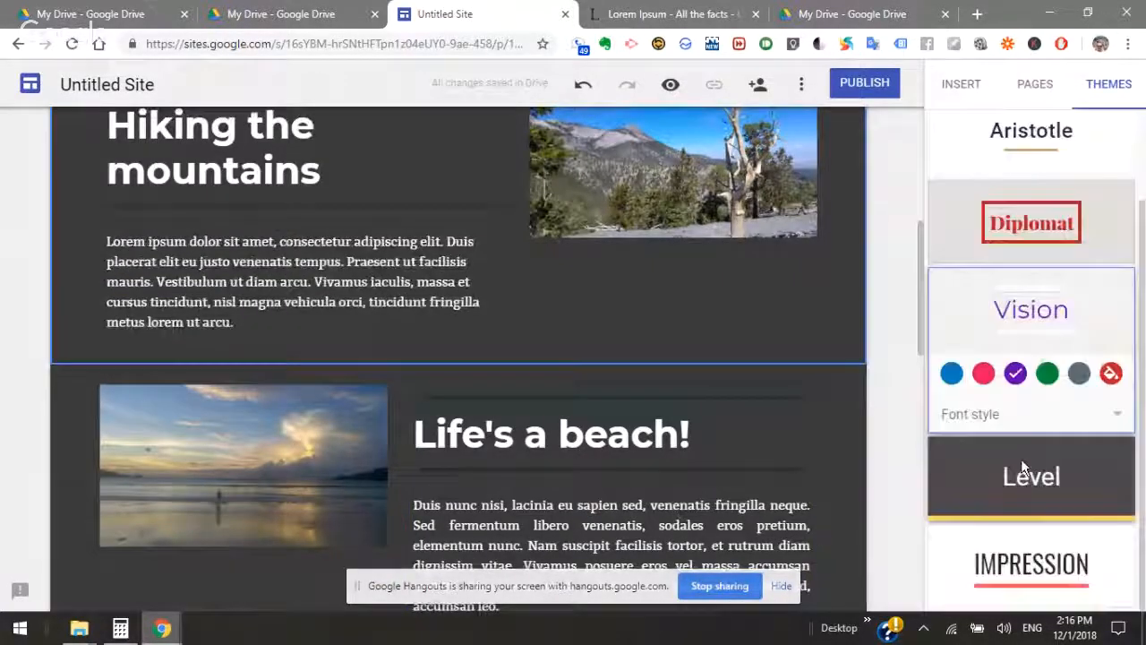
left_click(1026, 560)
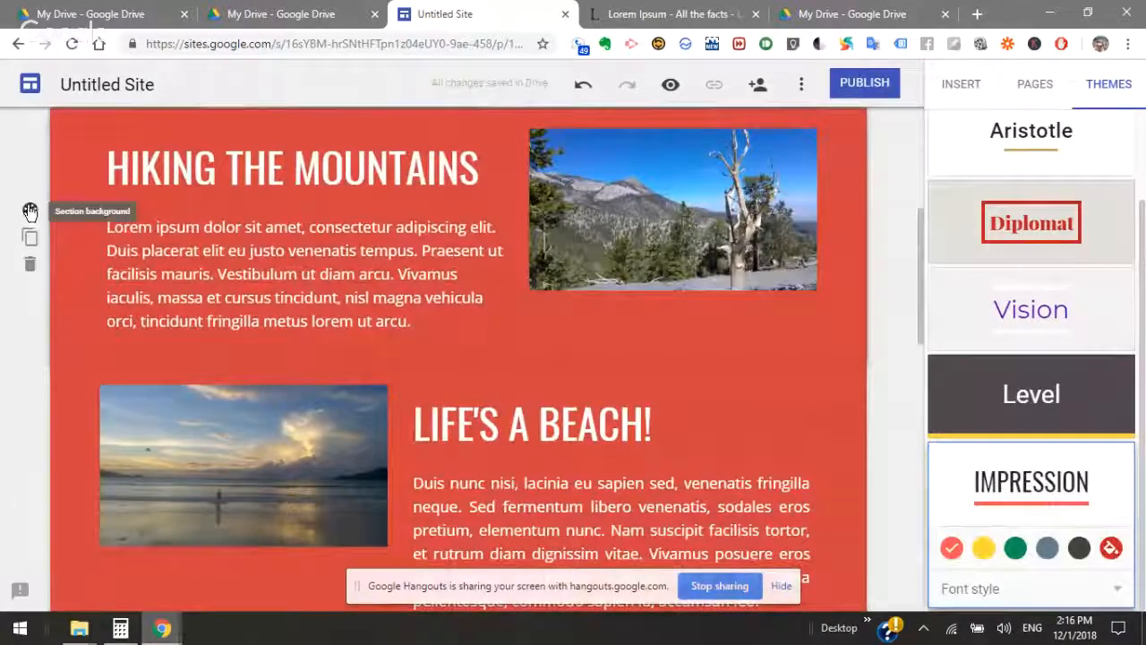
Set the "Hiking the mountains" and "Life's a beach!" sections to the Emphasis 1 style and check the posts down to the Laos one
left_click(30, 209)
left_click(104, 236)
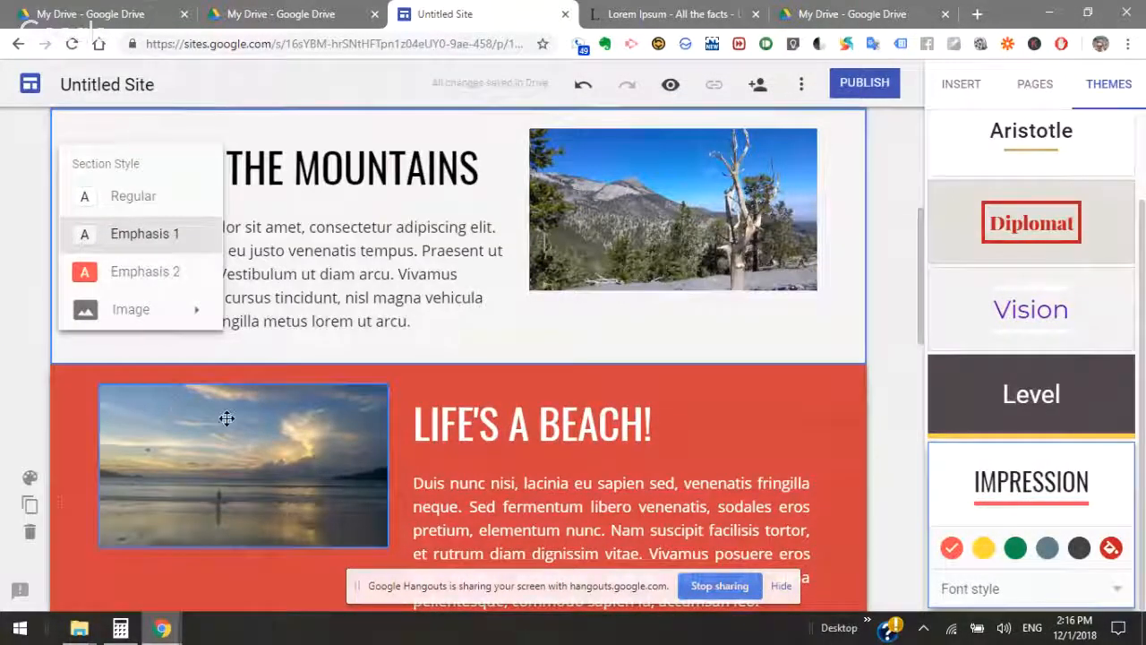
left_click(81, 437)
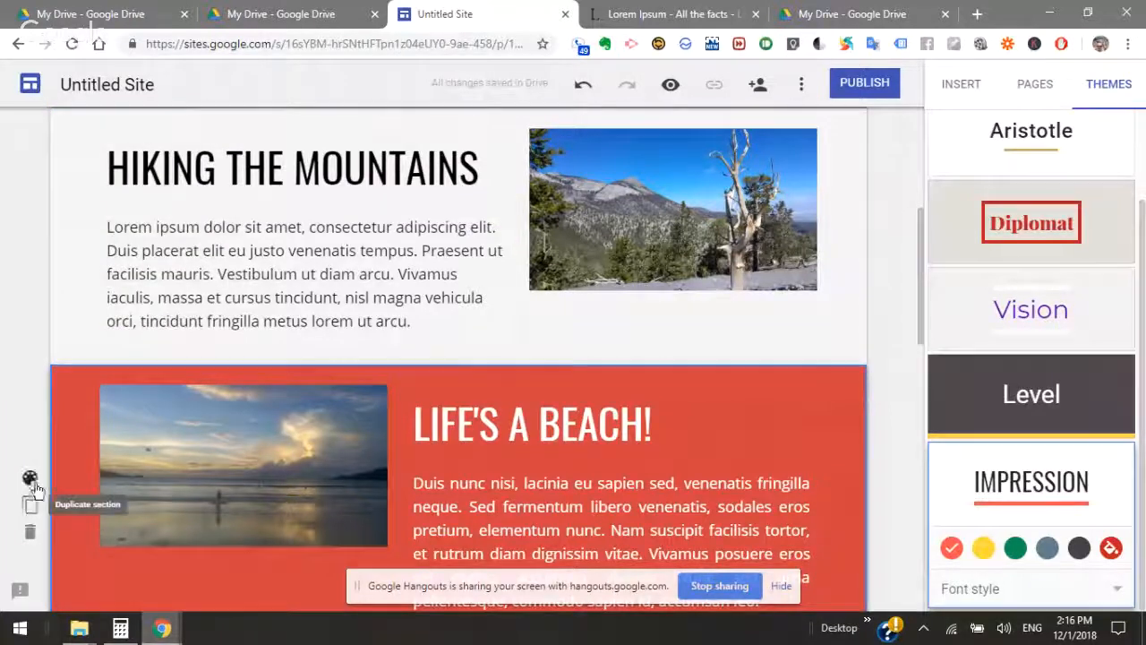
left_click(30, 477)
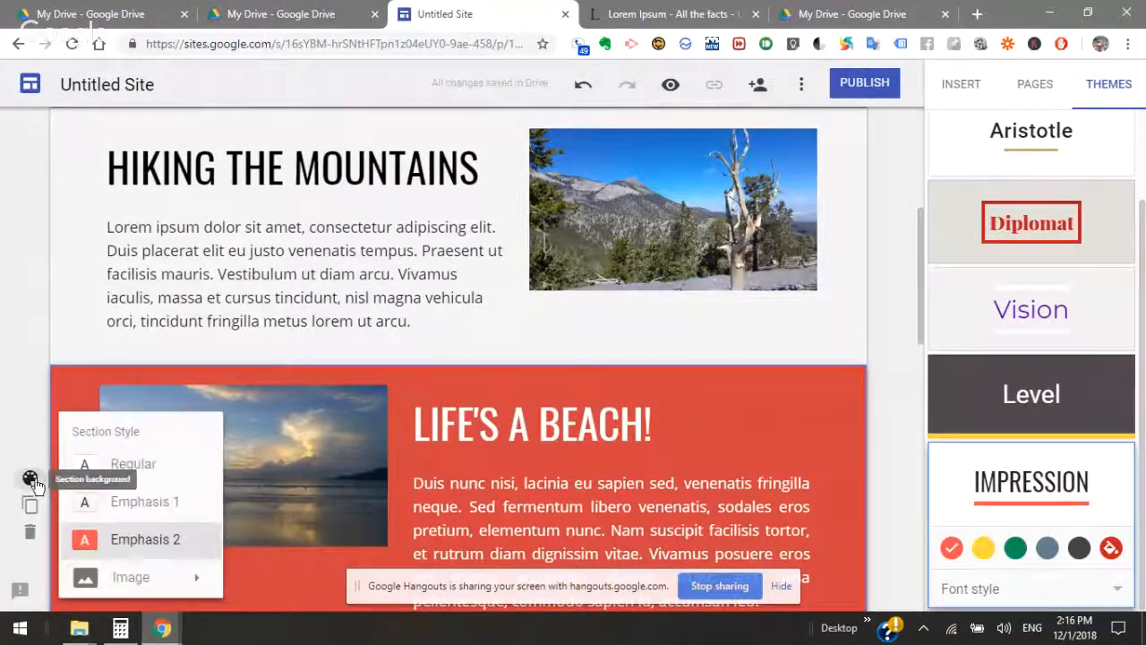
left_click(158, 516)
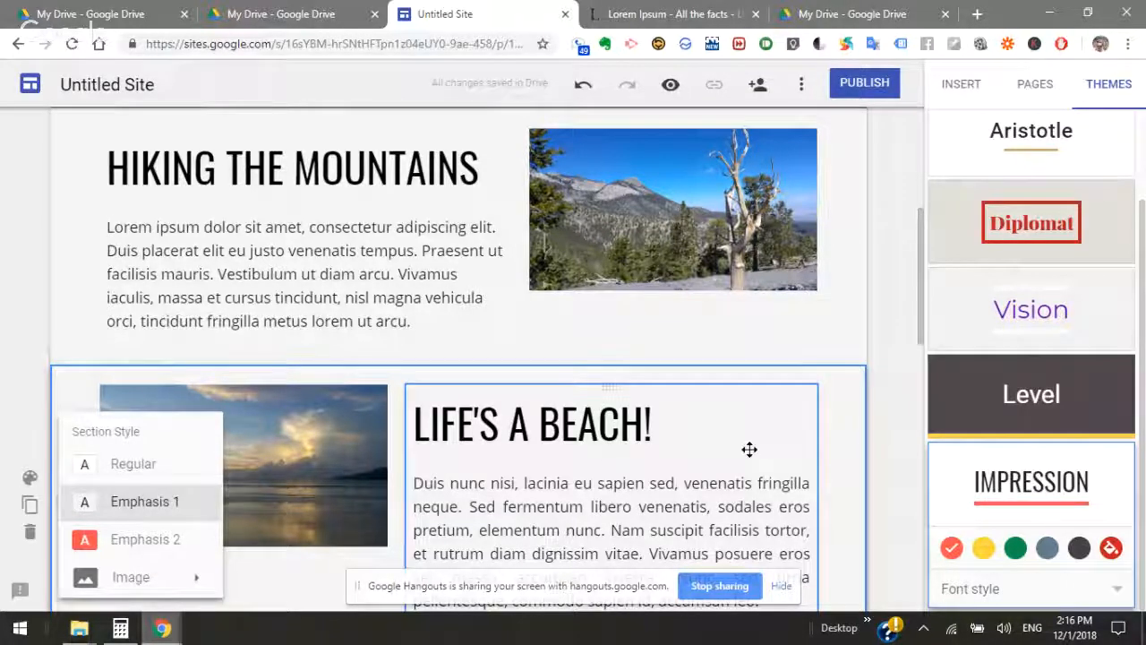
scroll(749, 451, "up", 3)
scroll(749, 451, "down", 10)
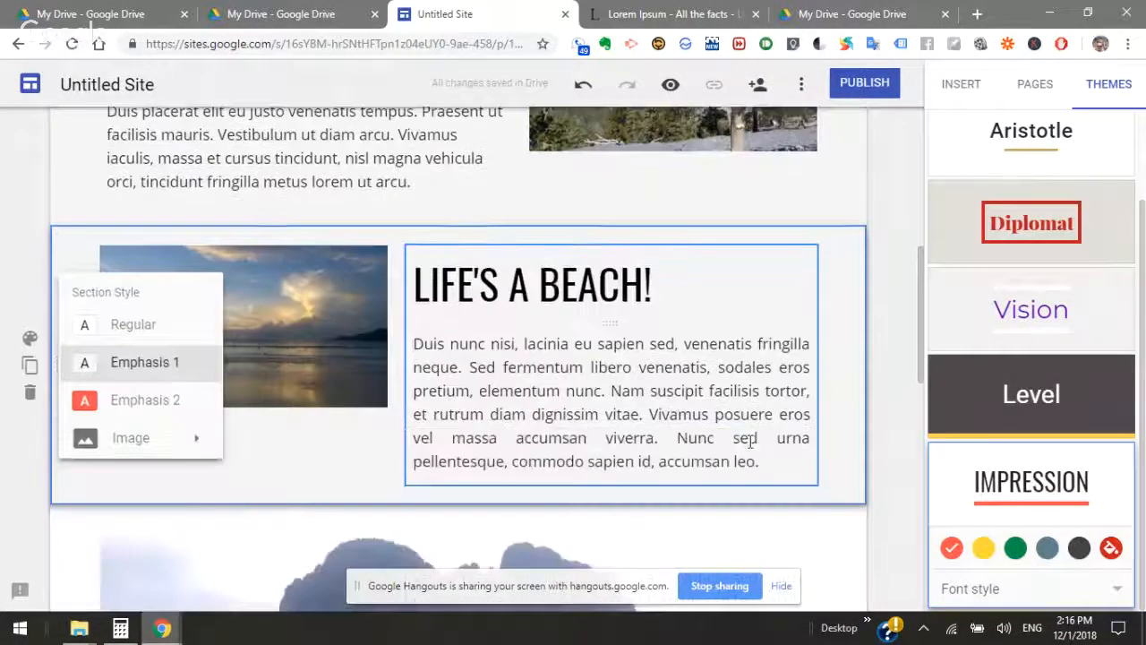
scroll(704, 371, "down", 3)
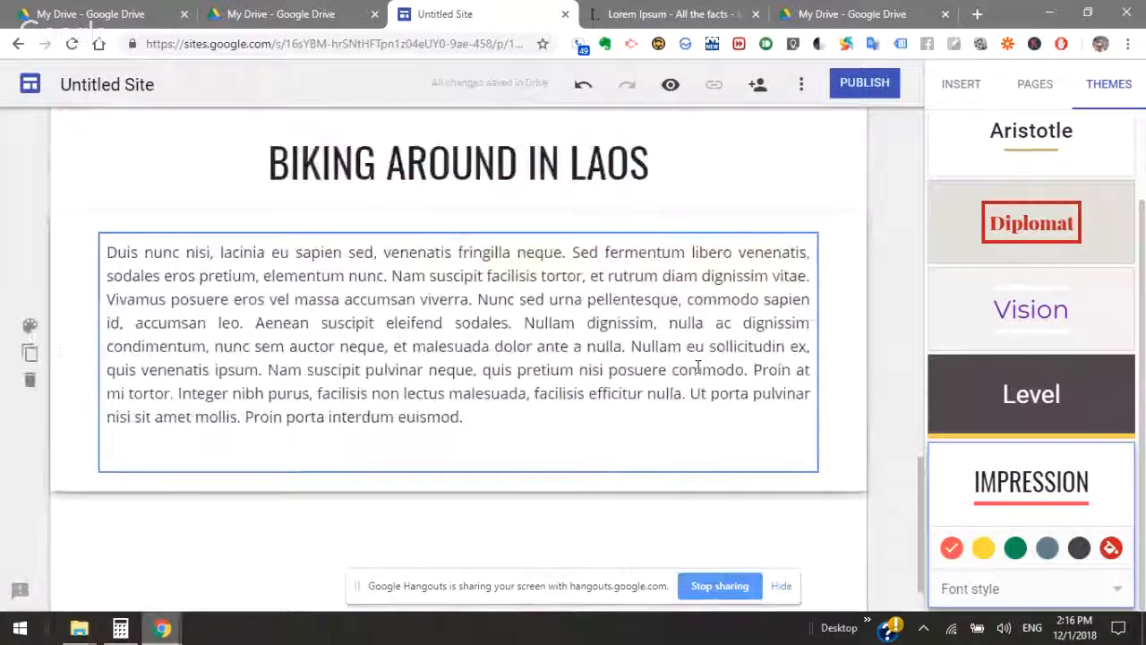
scroll(705, 399, "up", 3)
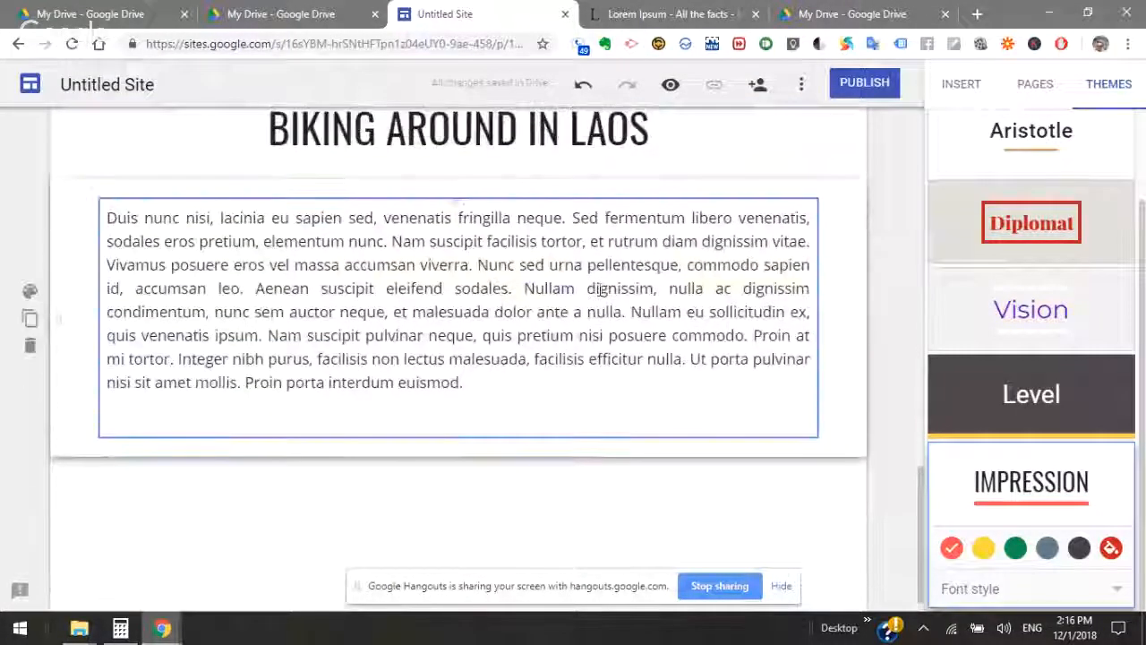
scroll(705, 399, "up", 5)
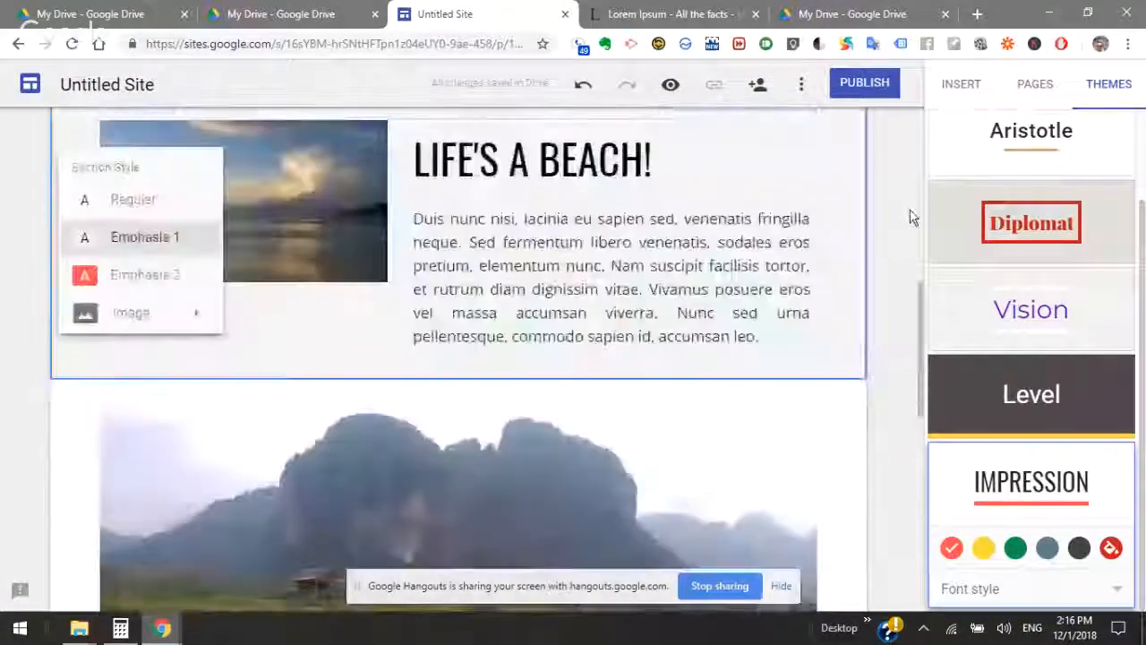
Add the date line "January 1, 2019," above the body paragraph of the "Life's a beach!" post
left_click(955, 82)
scroll(1011, 335, "up", 5)
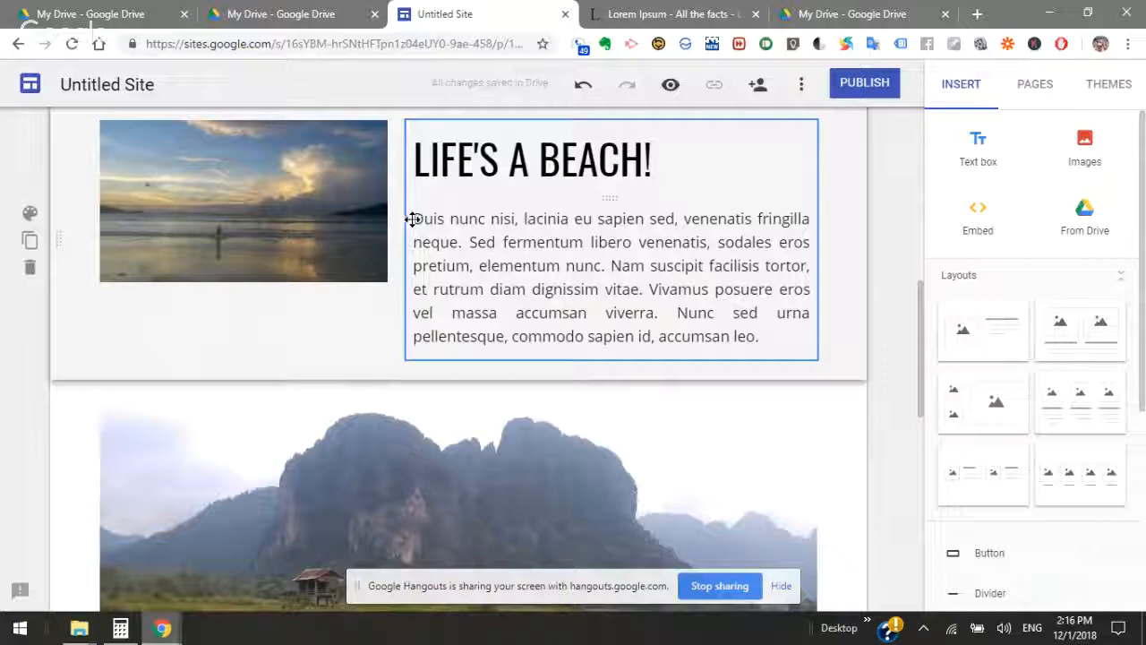
key("ctrl+z")
scroll(568, 358, "up", 3)
scroll(421, 224, "down", 3)
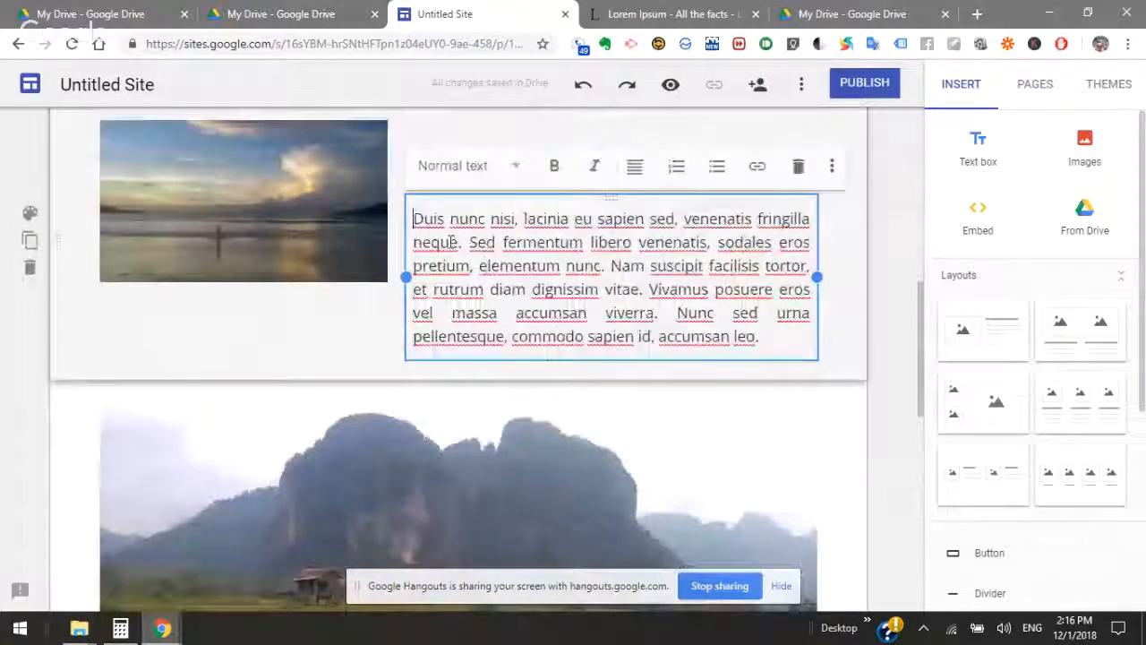
type("Januar")
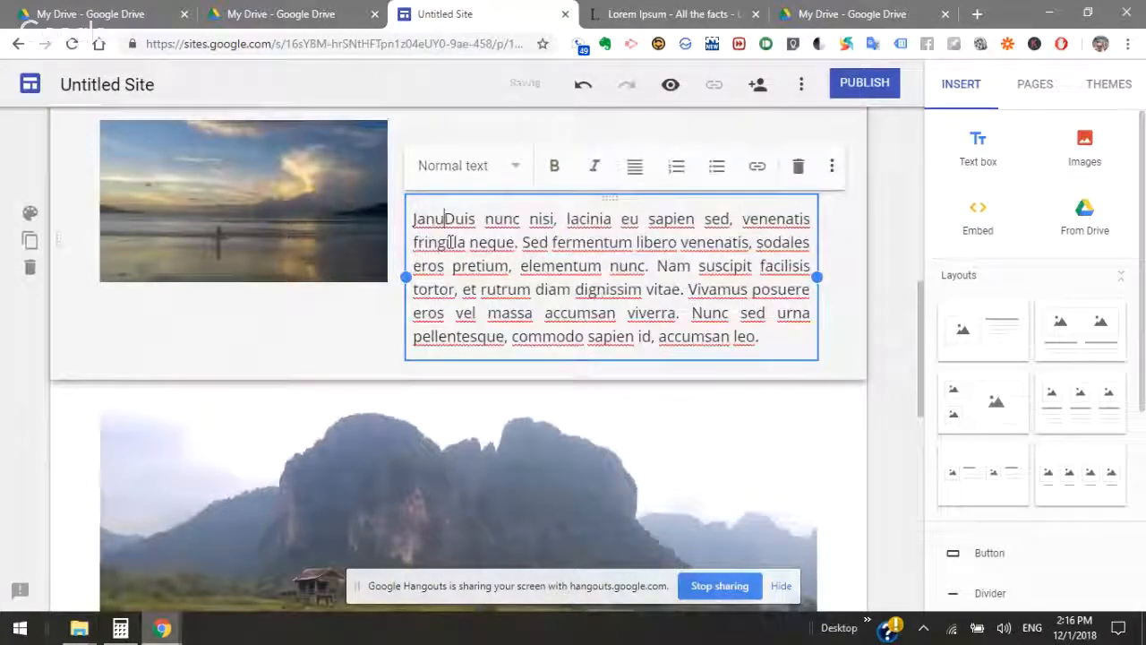
type("y 1,")
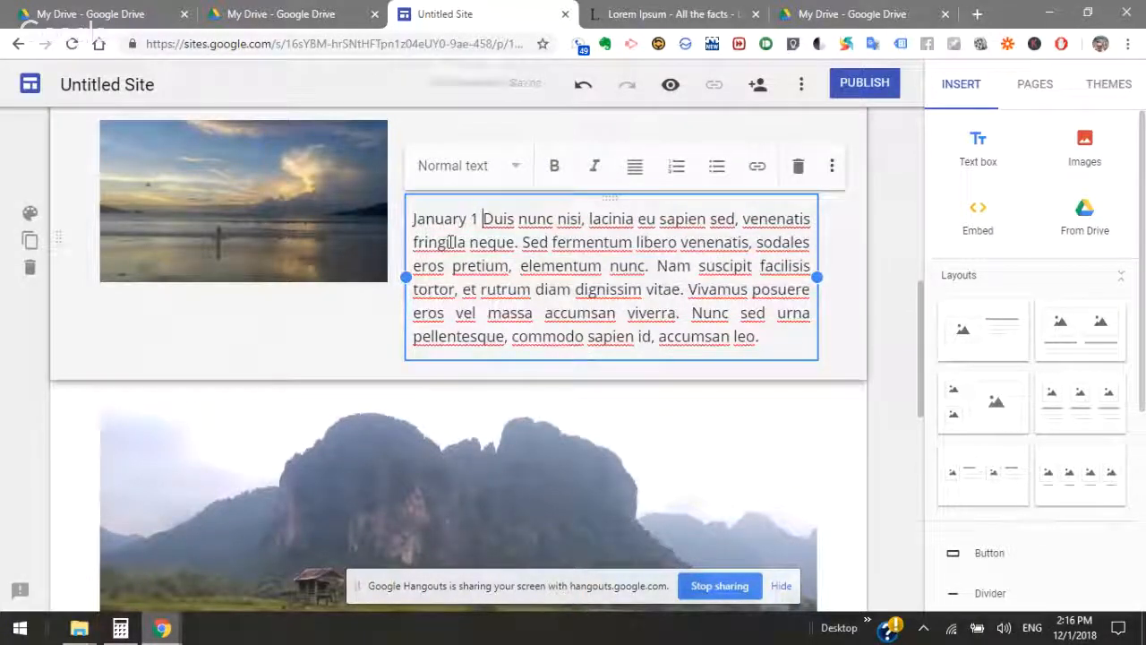
type(" 2019")
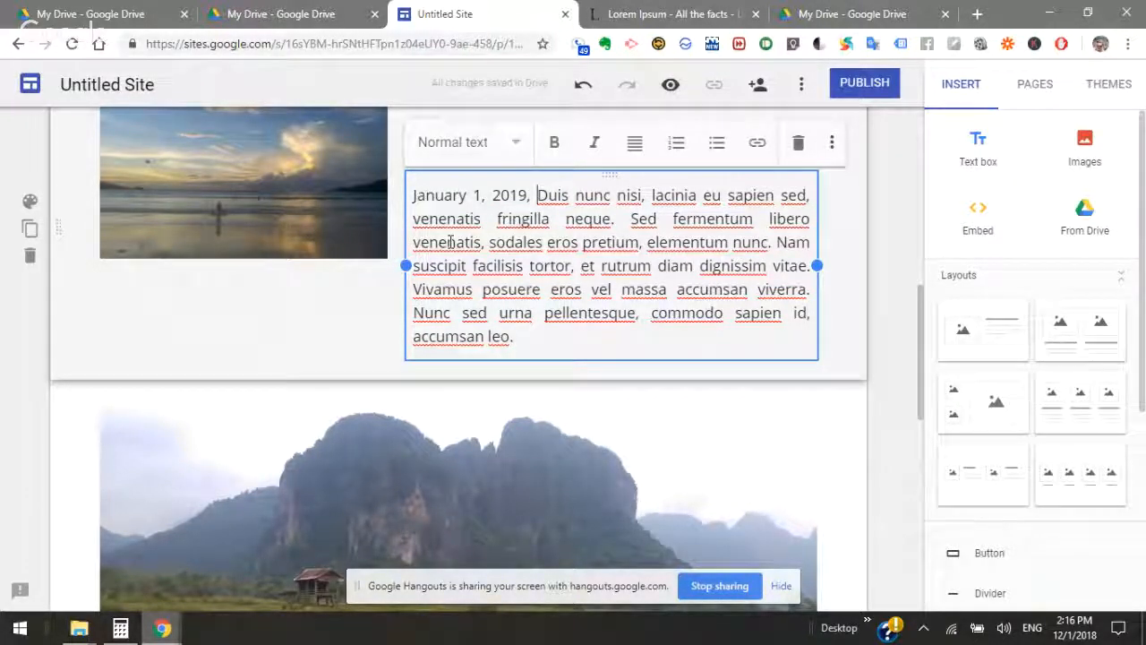
key("Return")
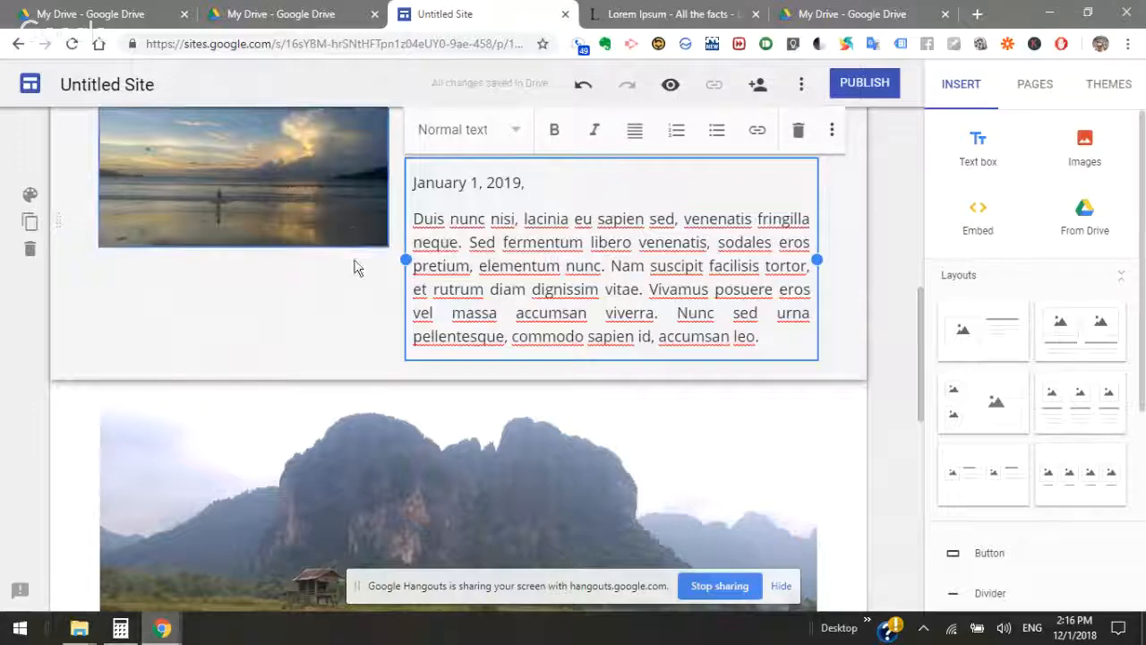
Add an image-and-text layout above "Hiking the mountains" and fill its image placeholder with the red car photo from the Drive Photos folder
scroll(358, 263, "up", 3)
scroll(466, 434, "up", 2)
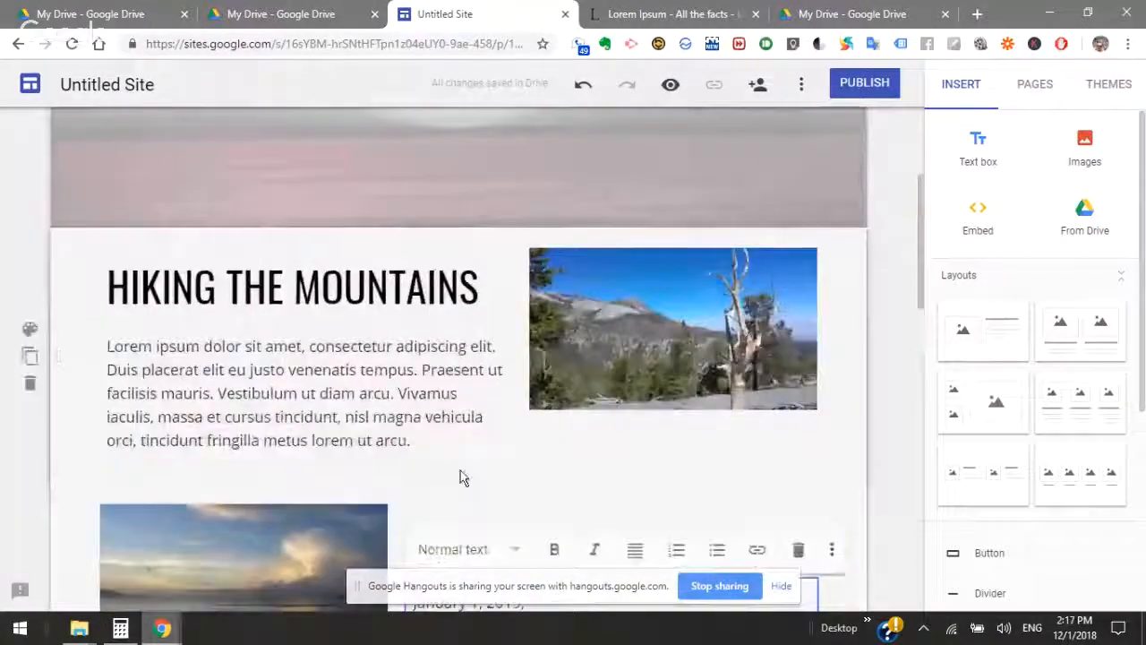
left_click_drag(971, 352, 274, 238)
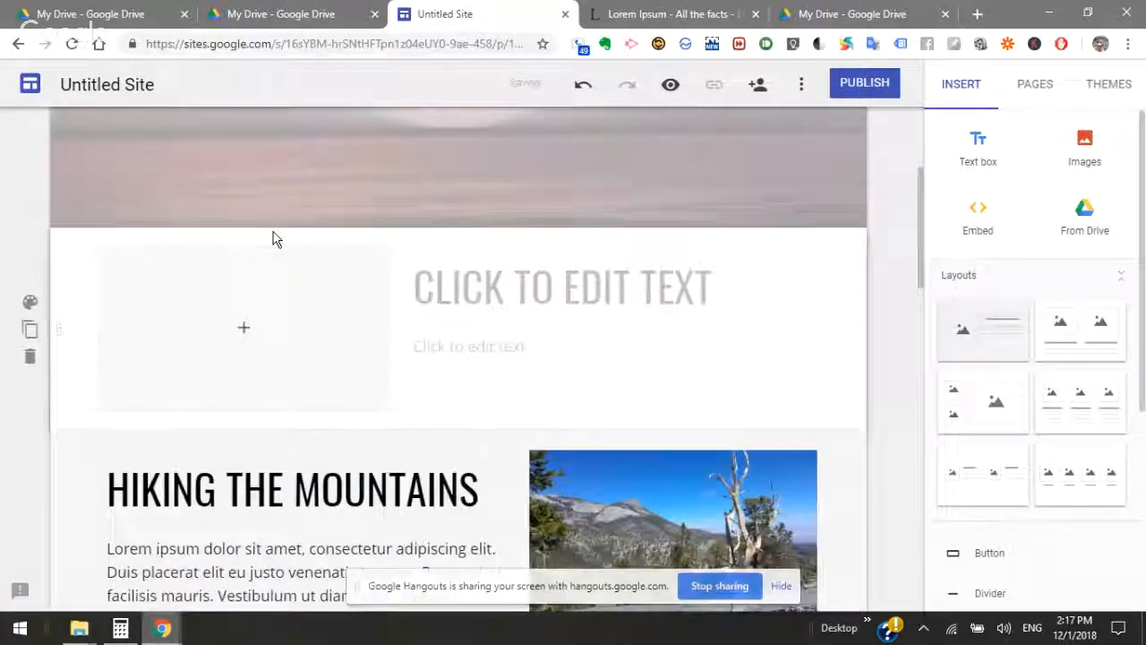
left_click(239, 273)
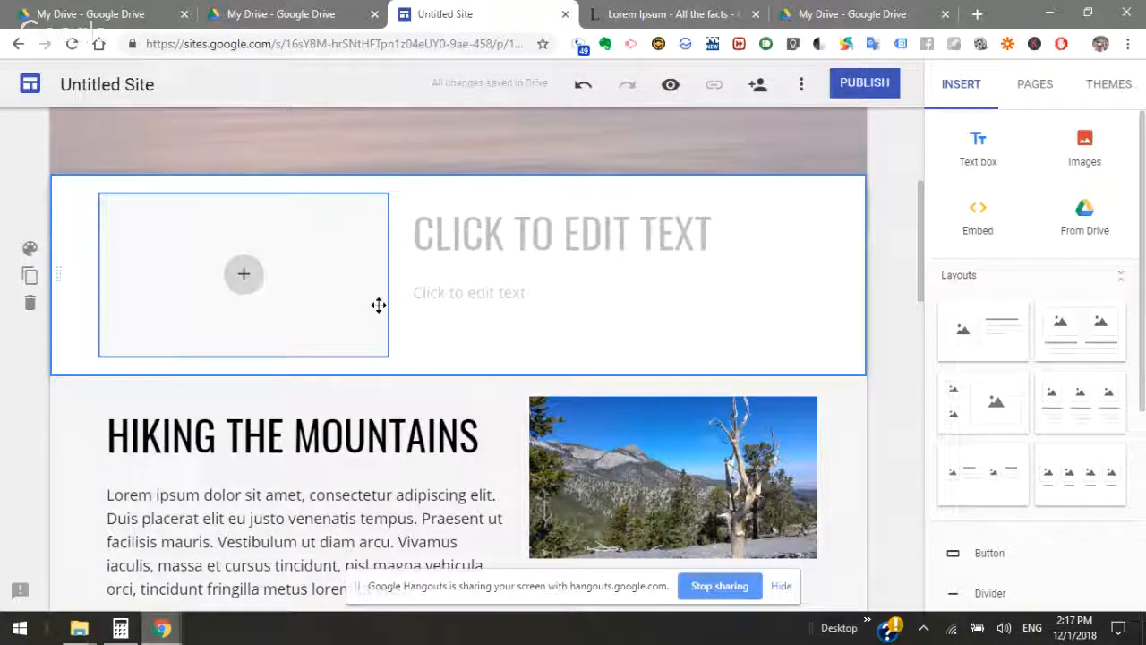
mouse_move(252, 297)
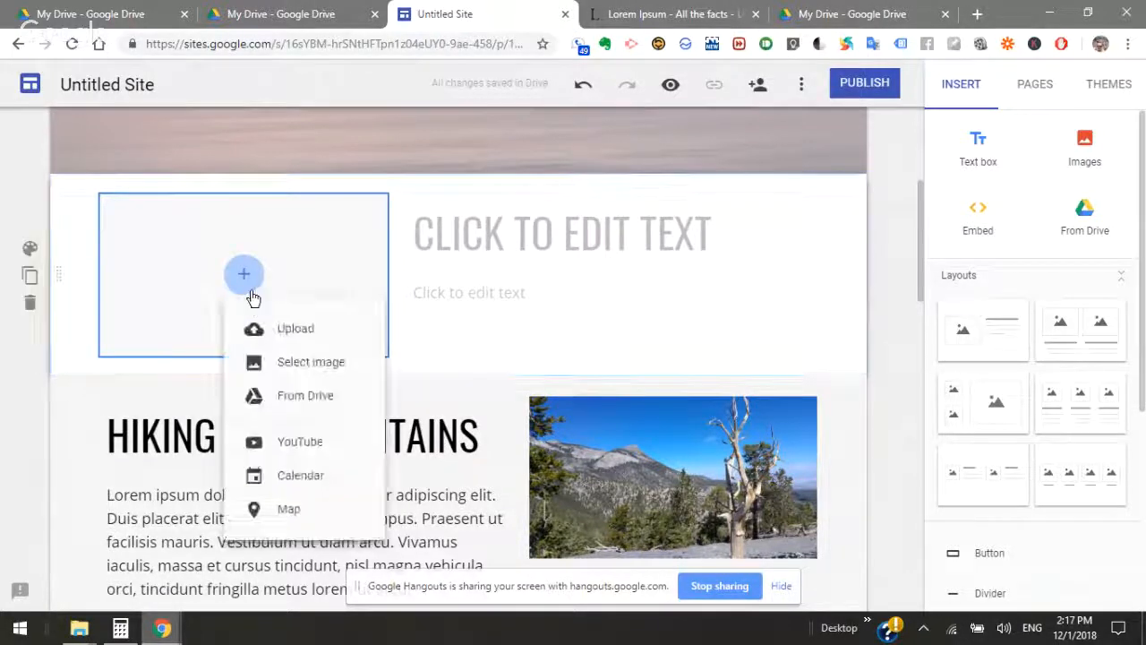
left_click(313, 362)
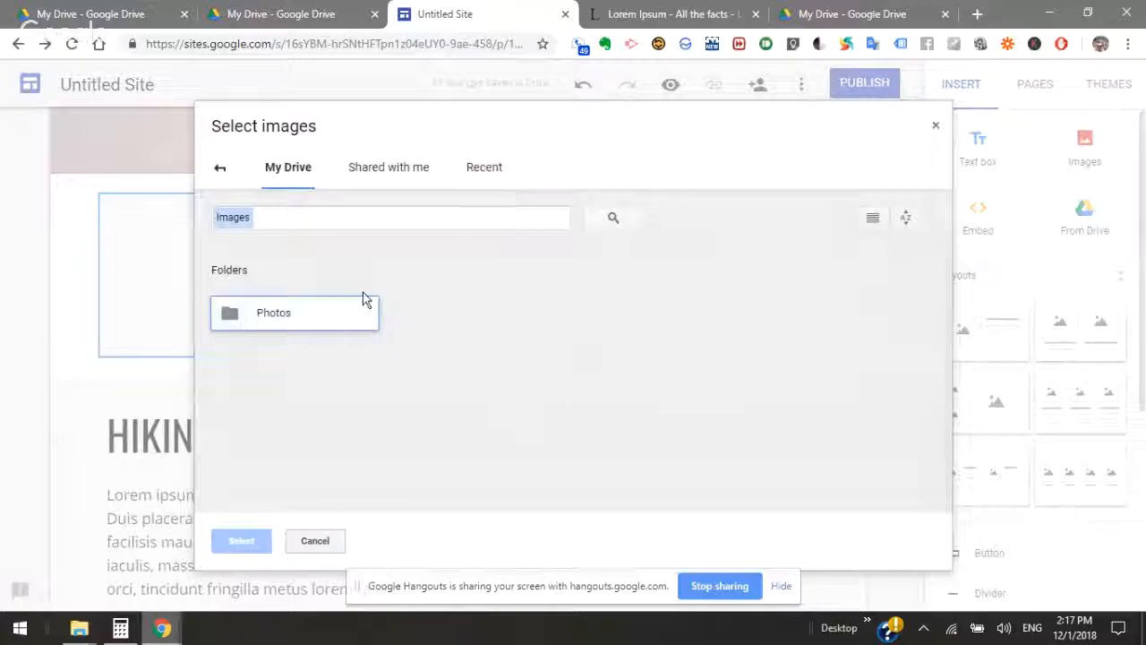
double_click(337, 315)
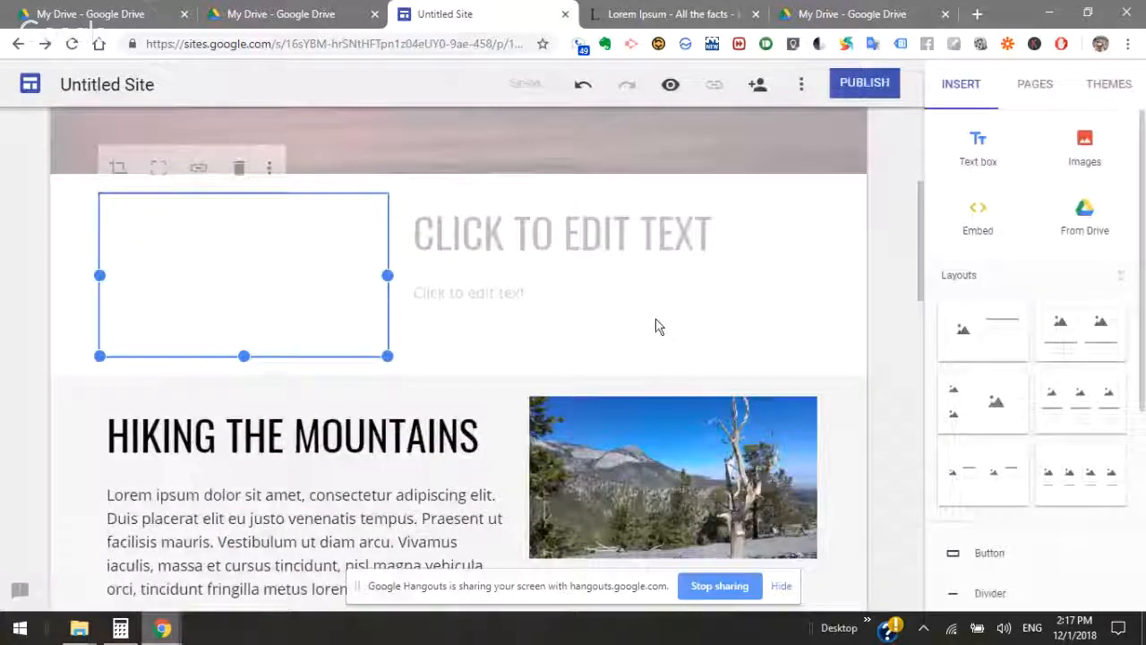
Title the new post "VW BUGS IN MEXICO"
left_click(532, 257)
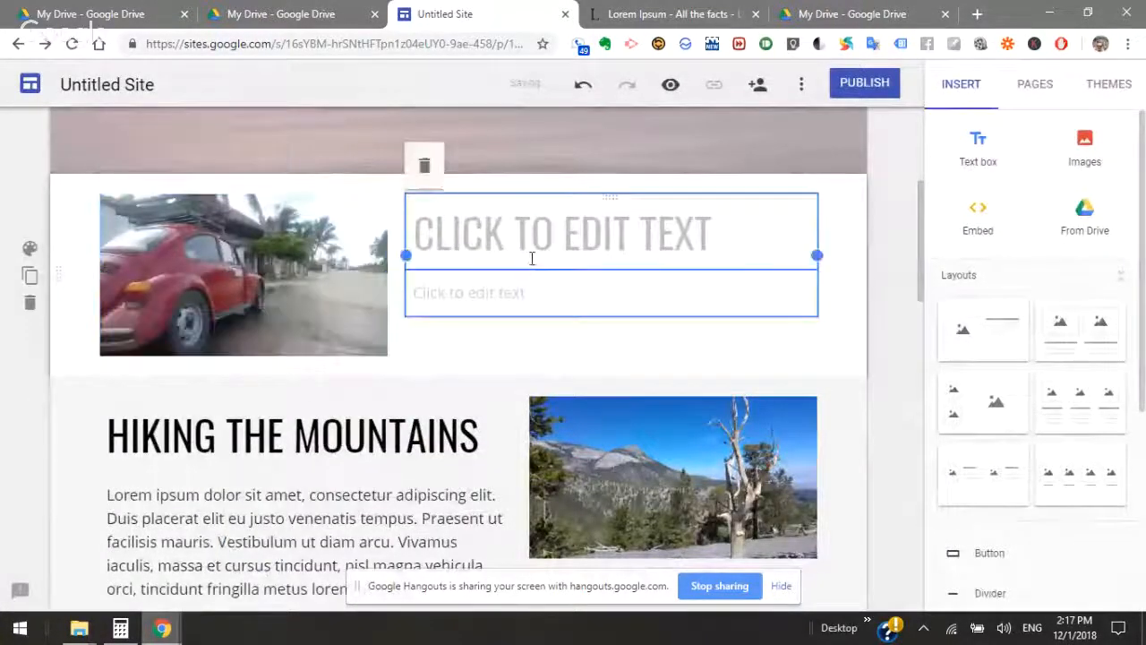
type("BU")
key("BackSpace")
key("BackSpace")
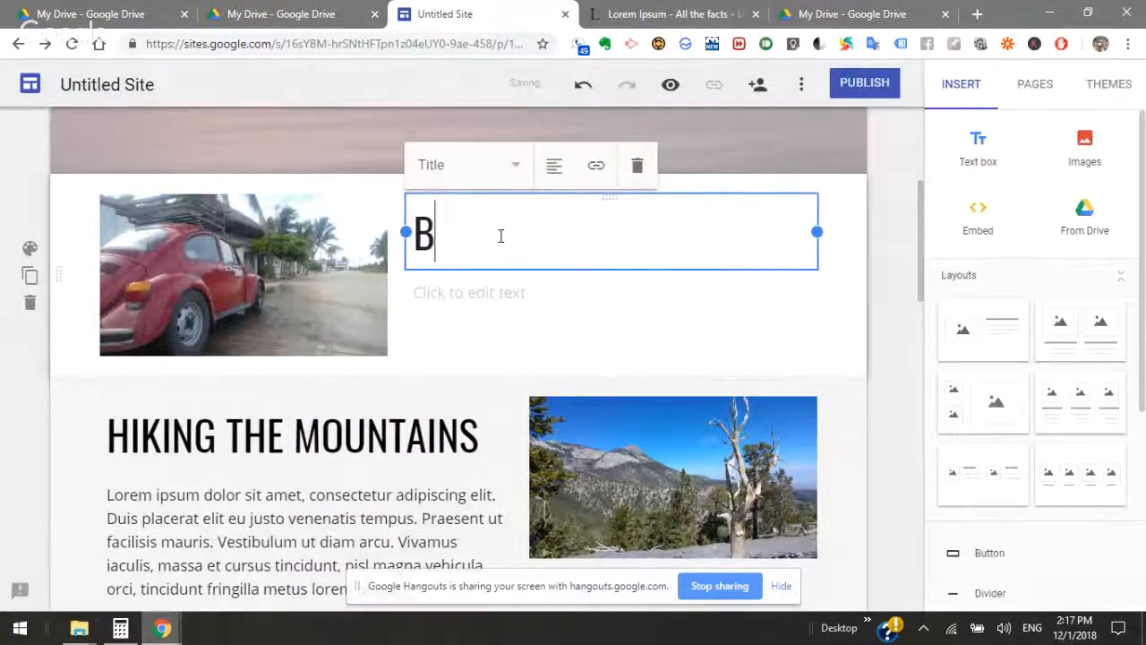
type("VW BUGS IN MEXICO")
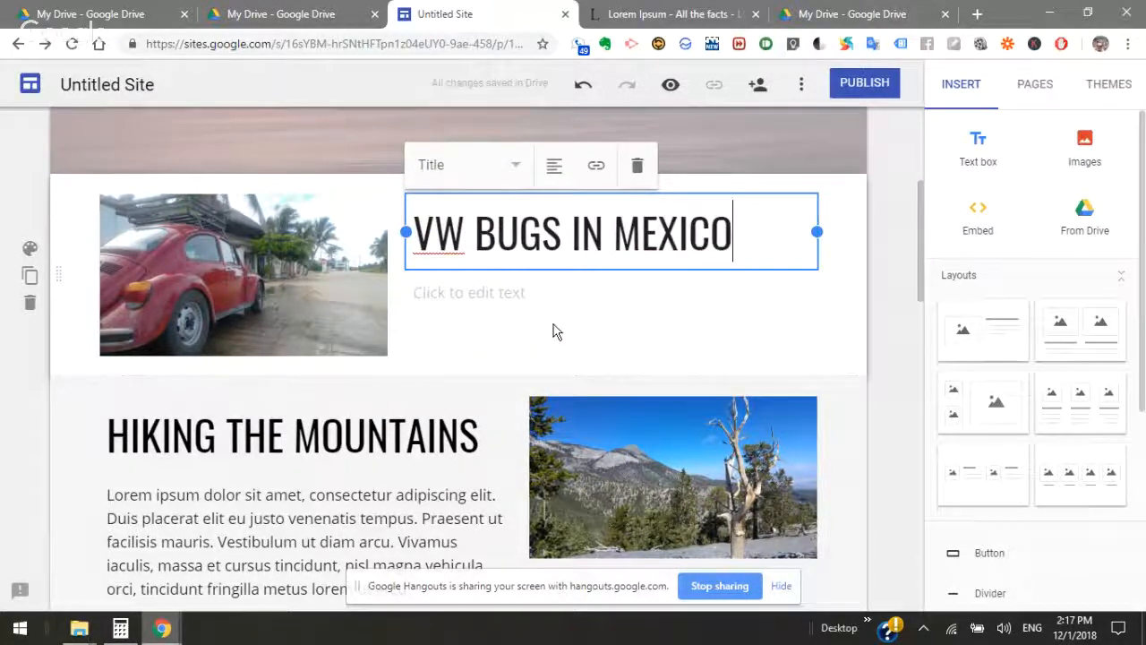
Paste the lorem ipsum text into the new post's body and trim it to a short excerpt ending at "Nunc sed urna"
left_click(537, 300)
key("ctrl+v")
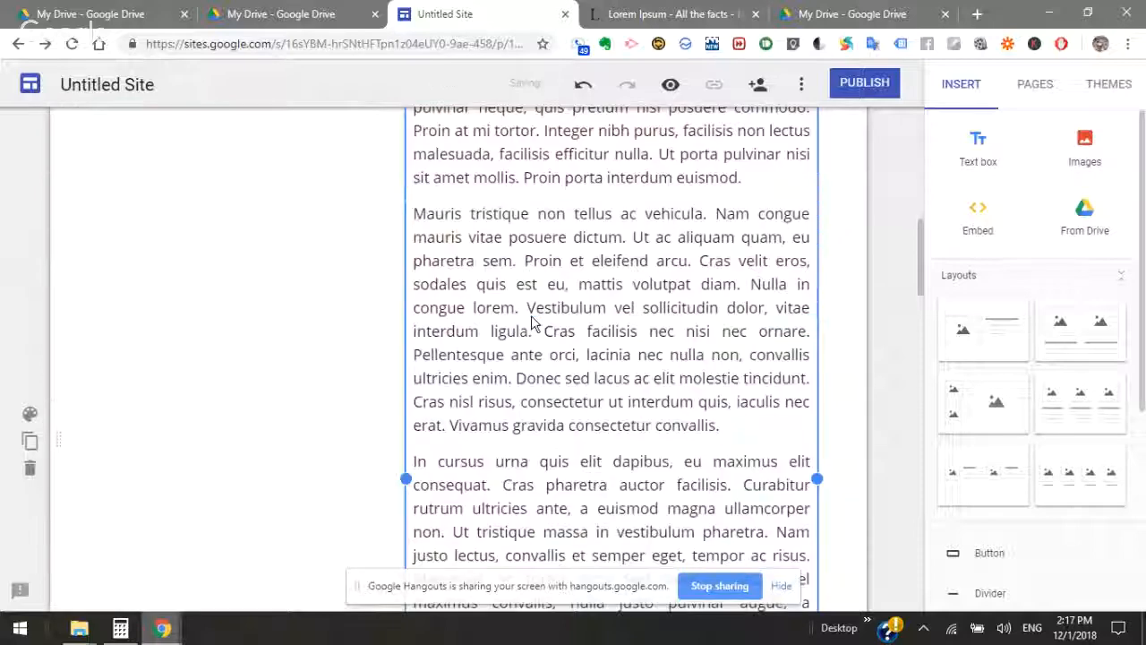
left_click_drag(638, 535, 412, 166)
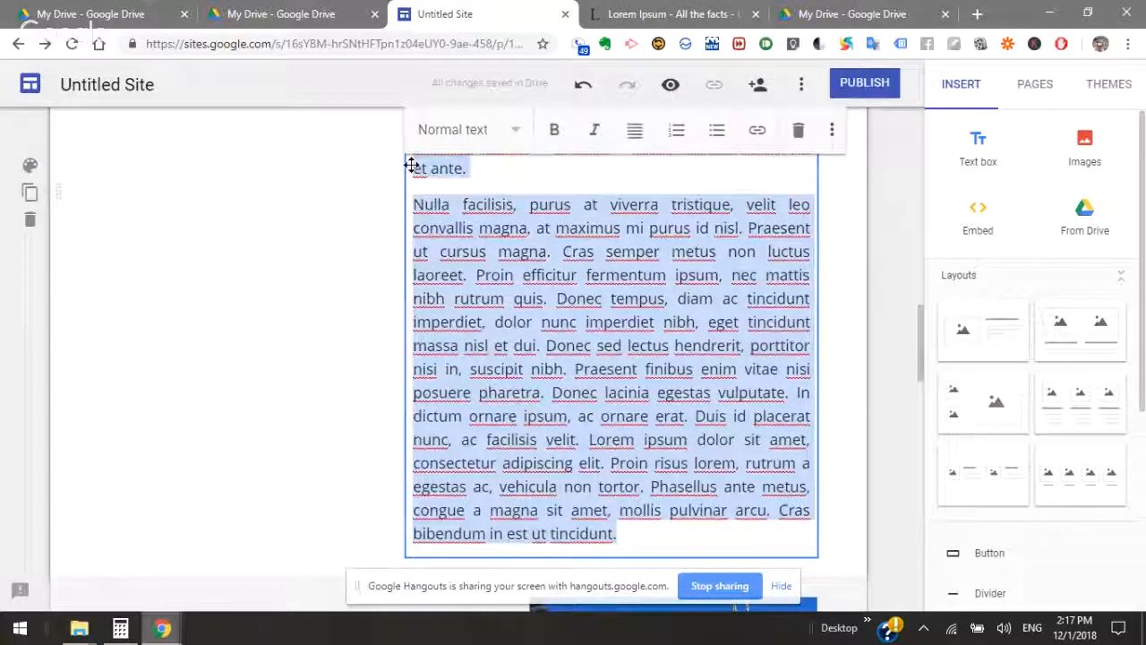
key("BackSpace")
key("BackSpace")
key("BackSpace")
key("BackSpace")
key("BackSpace")
key("BackSpace")
key("BackSpace")
key("BackSpace")
key("BackSpace")
key("BackSpace")
key("BackSpace")
key("BackSpace")
key("BackSpace")
key("BackSpace")
key("BackSpace")
key("BackSpace")
key("BackSpace")
key("BackSpace")
key("BackSpace")
key("BackSpace")
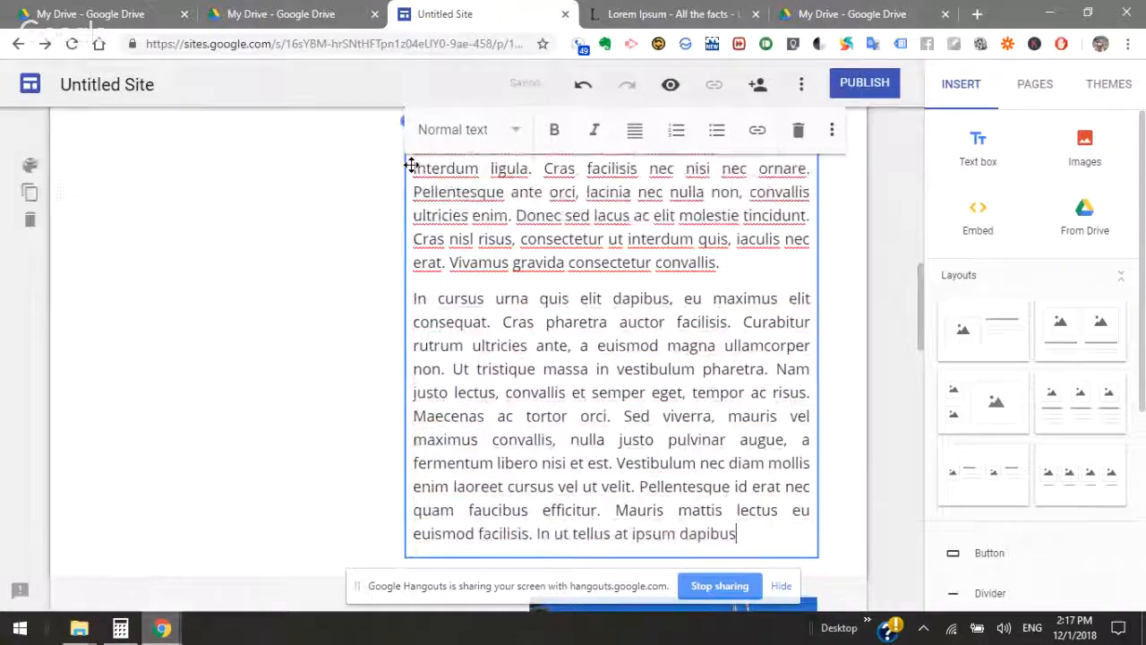
key("BackSpace")
key("BackSpace")
key("BackSpace")
key("BackSpace")
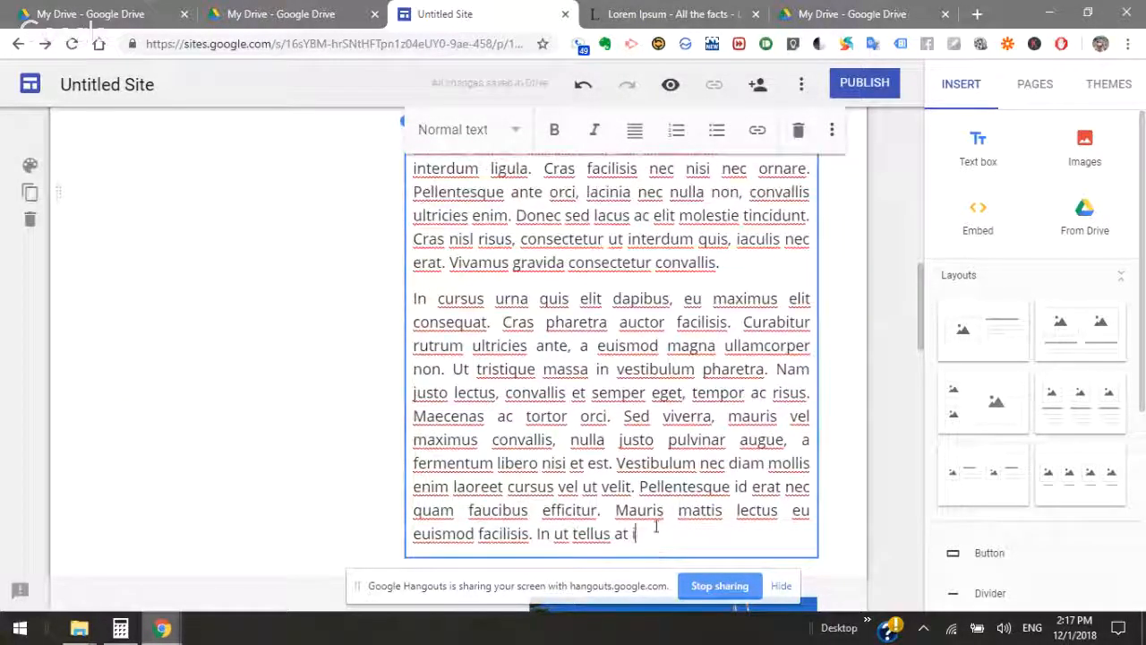
left_click_drag(658, 533, 389, 211)
key("BackSpace")
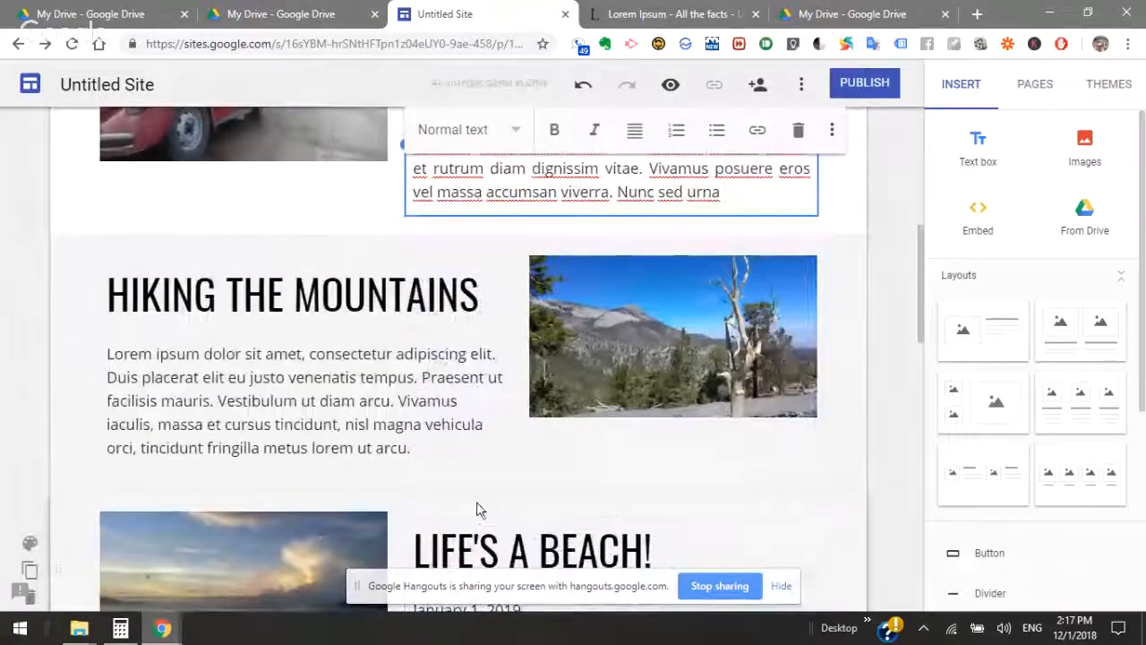
Link the whole "Hiking the mountains" title to the site's Hiking page
double_click(386, 295)
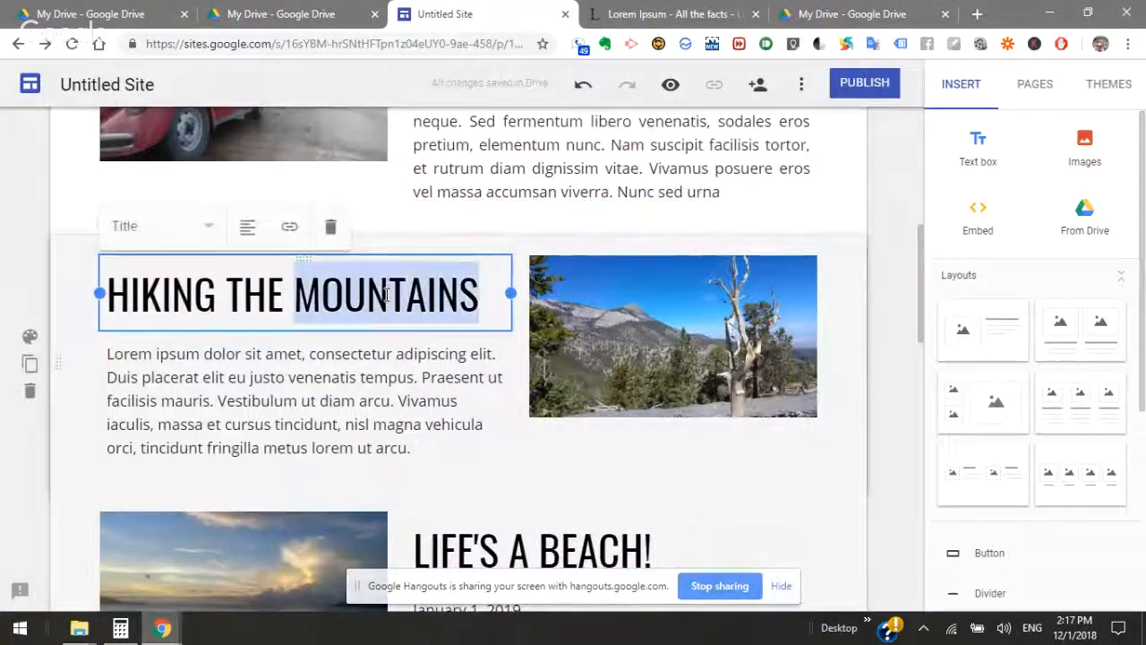
left_click(422, 291)
left_click_drag(478, 302, 100, 288)
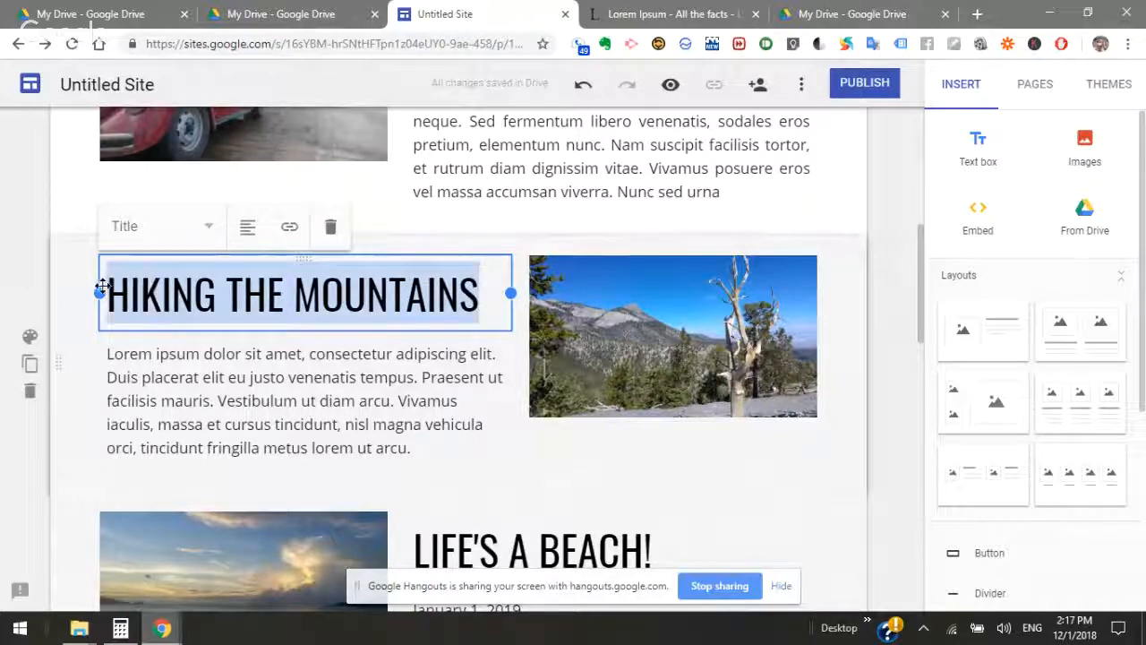
left_click(290, 231)
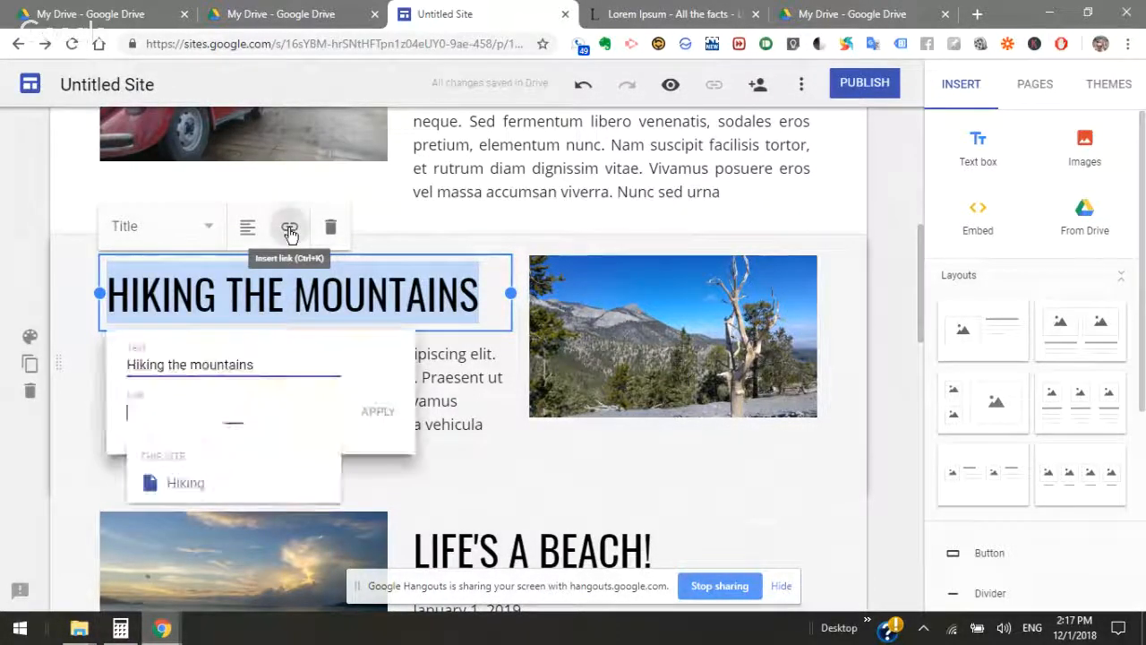
left_click(191, 492)
left_click(377, 412)
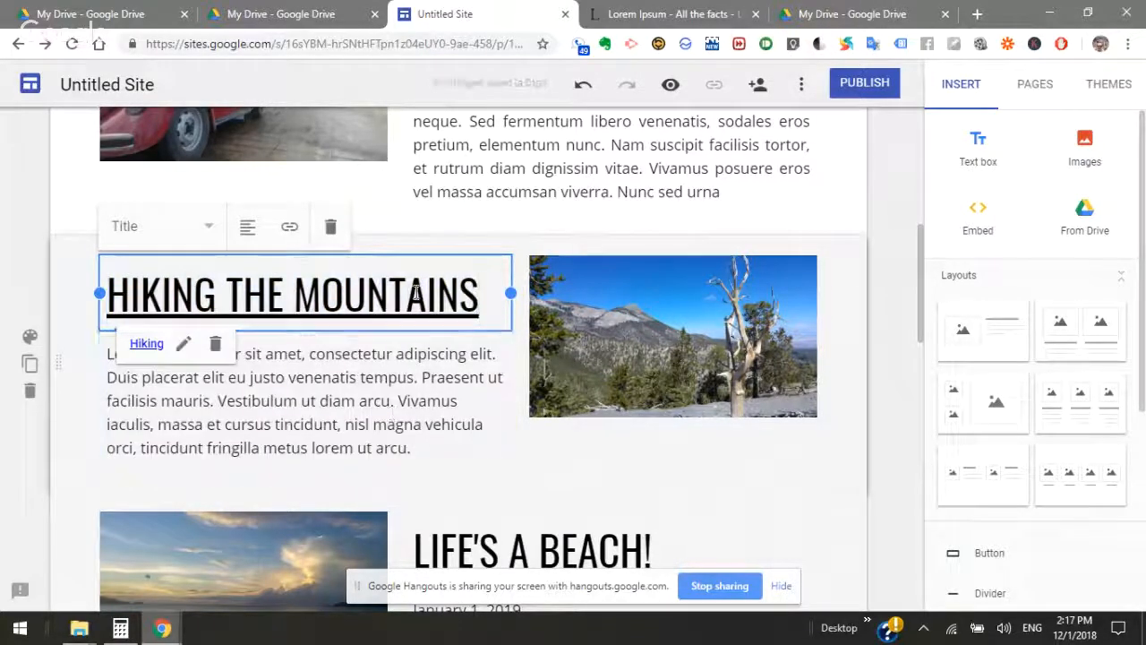
Try to link the mountain photo in the "Hiking the mountains" section to the Hiking page
left_click(670, 341)
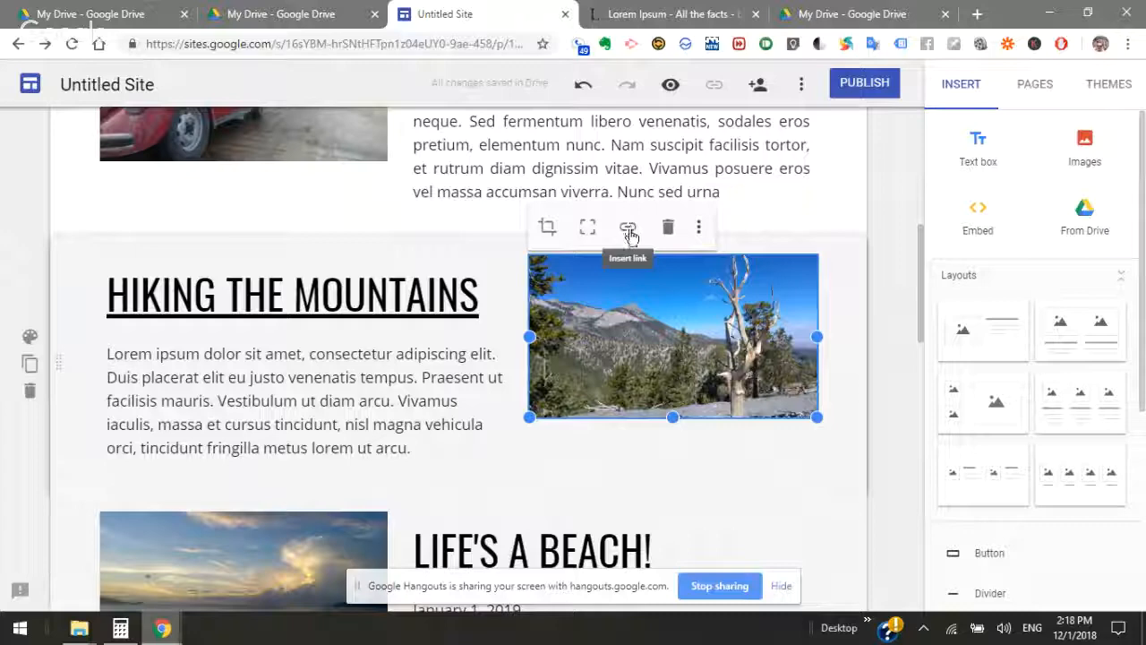
left_click(627, 231)
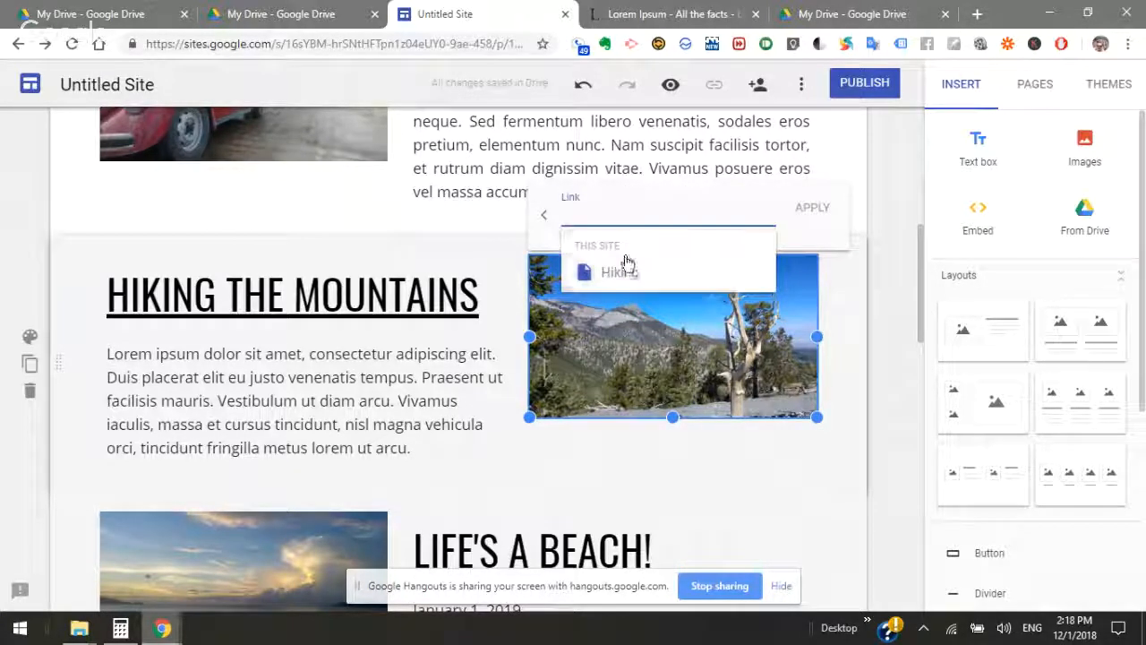
left_click(626, 264)
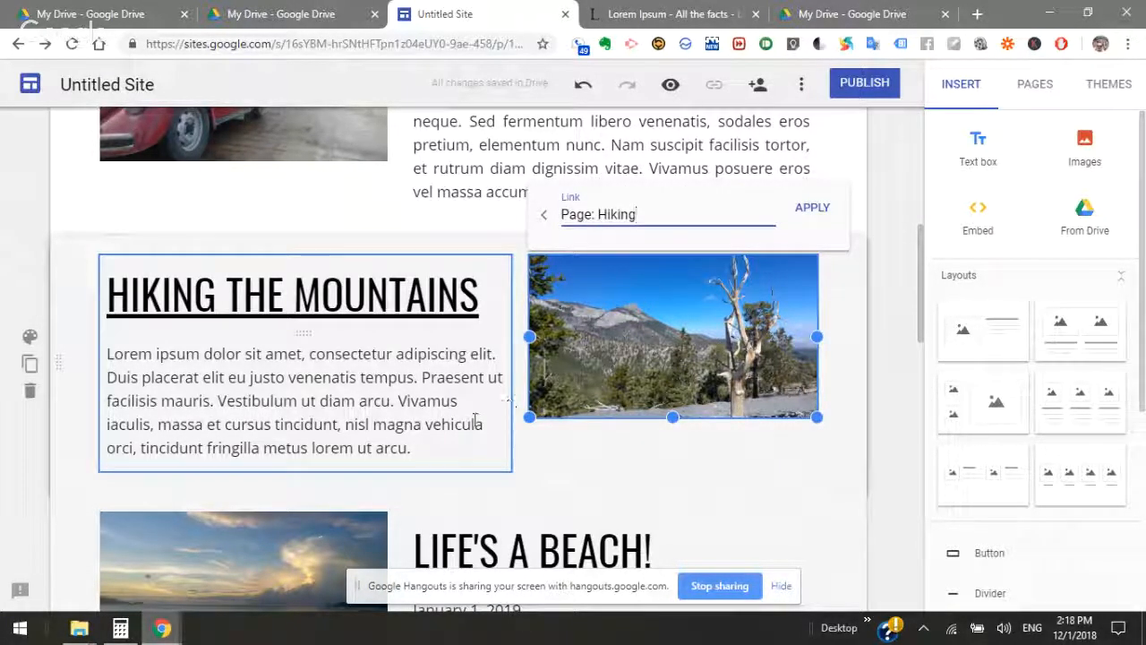
left_click(475, 421)
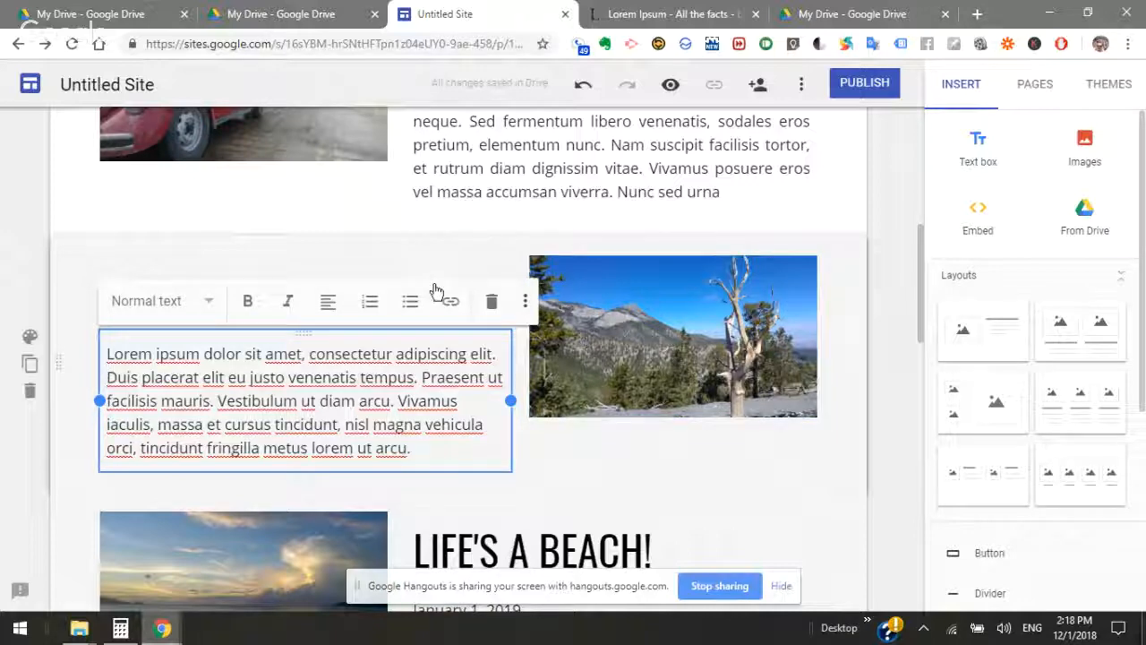
left_click(574, 482)
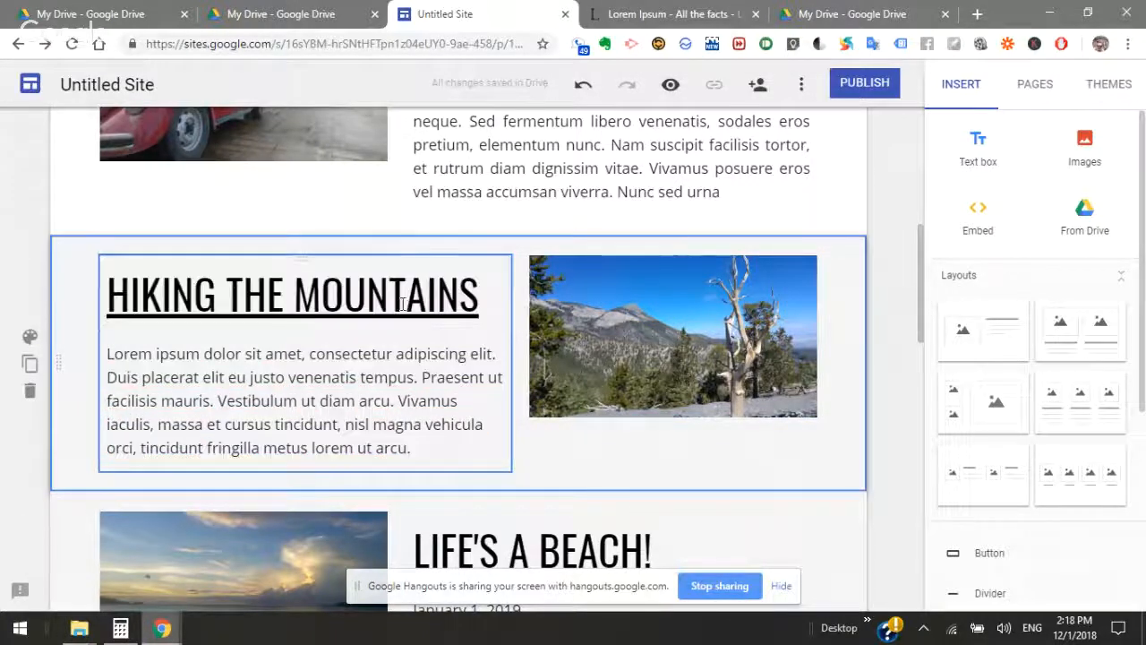
Add a new site page named "VWs in Mexico" after looking through the Hiking page
left_click(1028, 82)
left_click(980, 211)
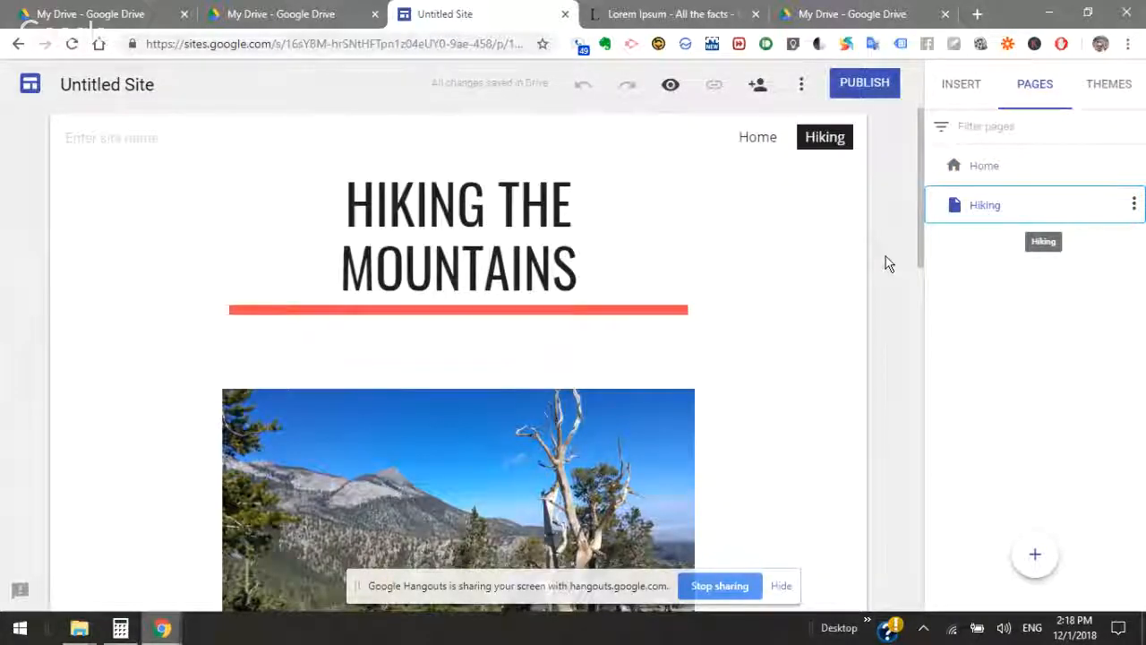
scroll(888, 261, "down", 3)
scroll(826, 350, "down", 5)
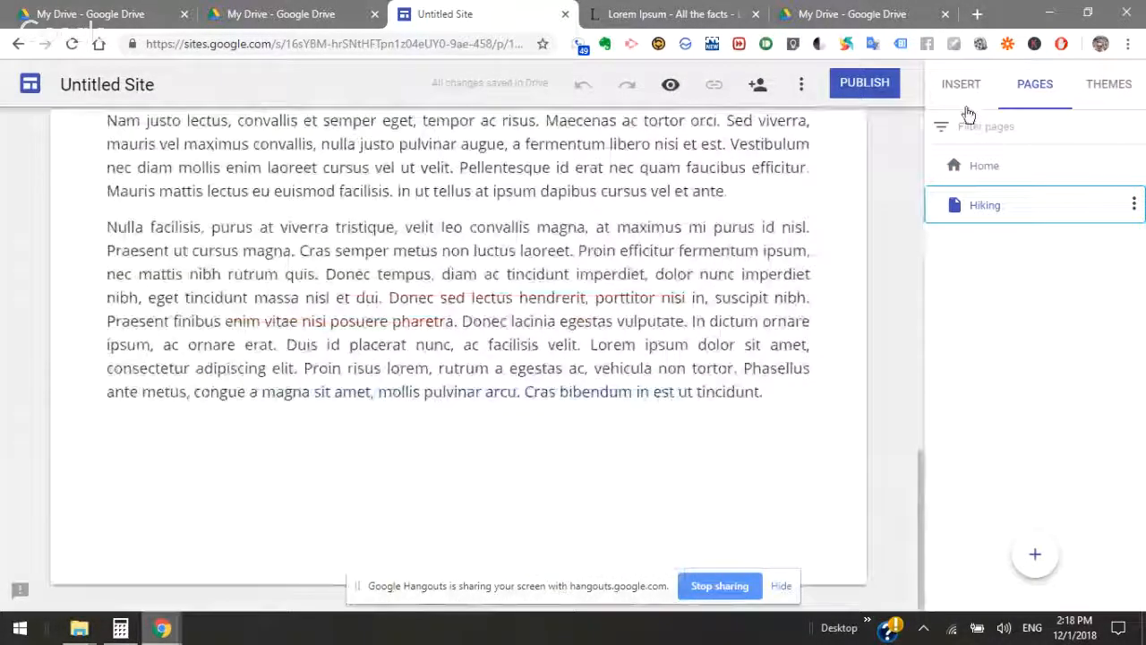
left_click(956, 85)
left_click(1032, 98)
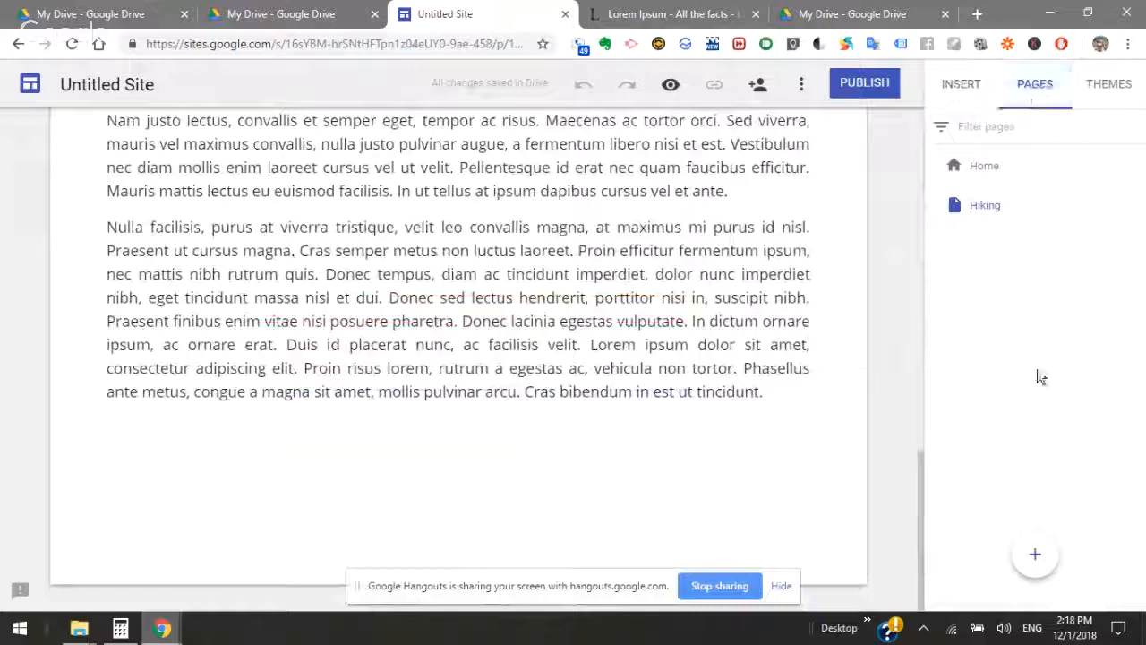
left_click(1037, 557)
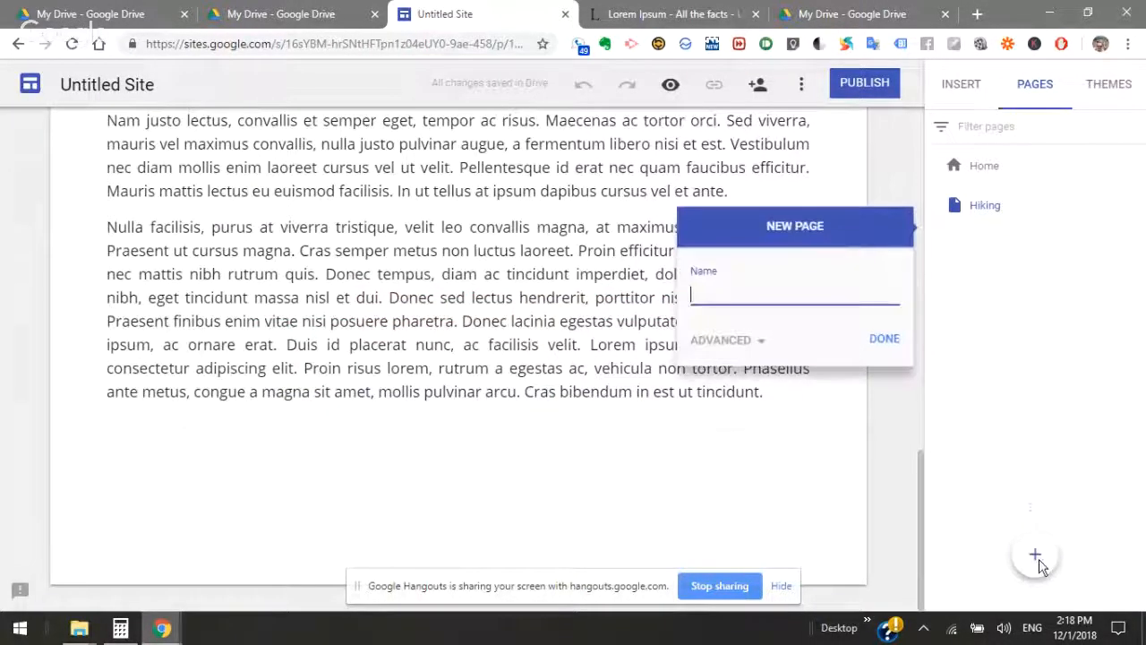
type("VW")
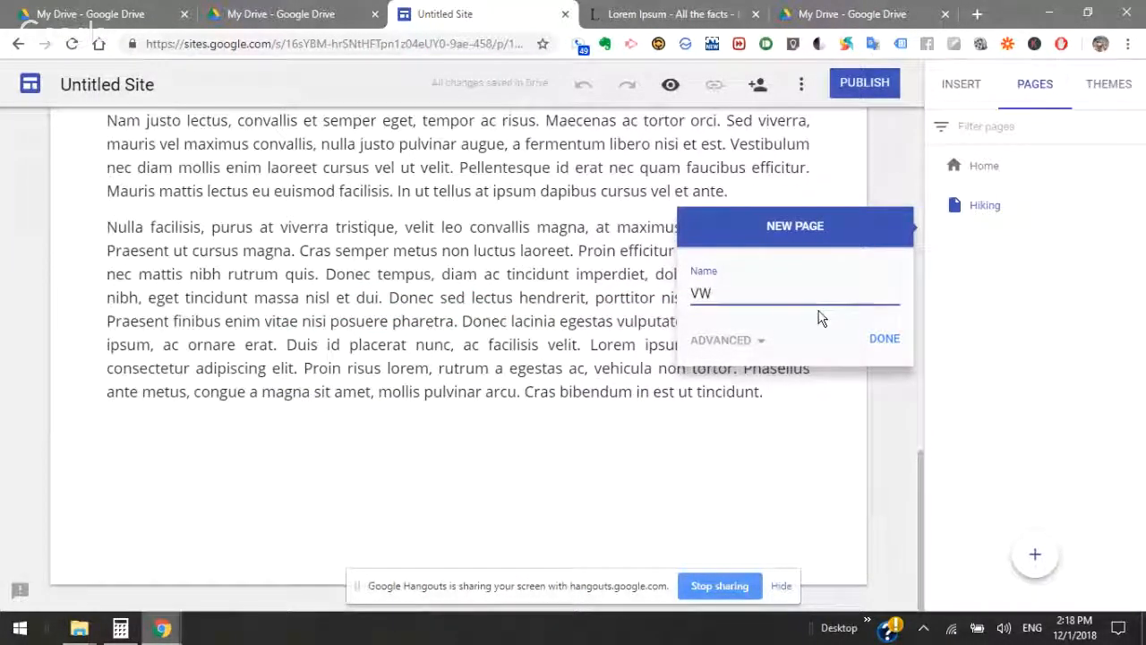
type("s in Mexico")
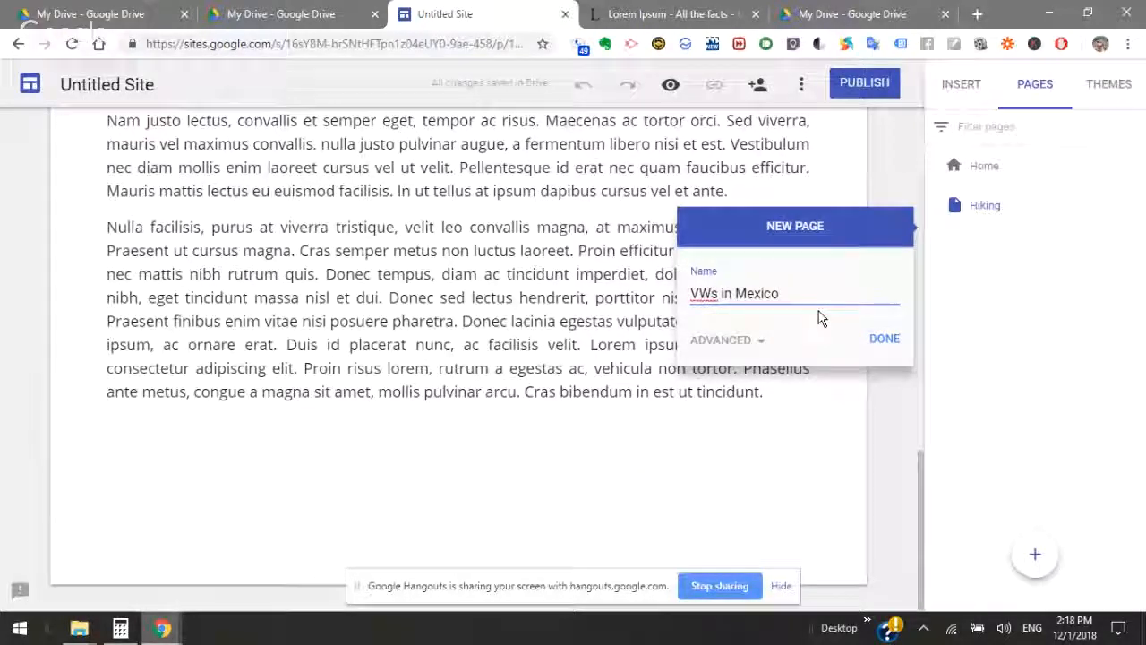
key("Return")
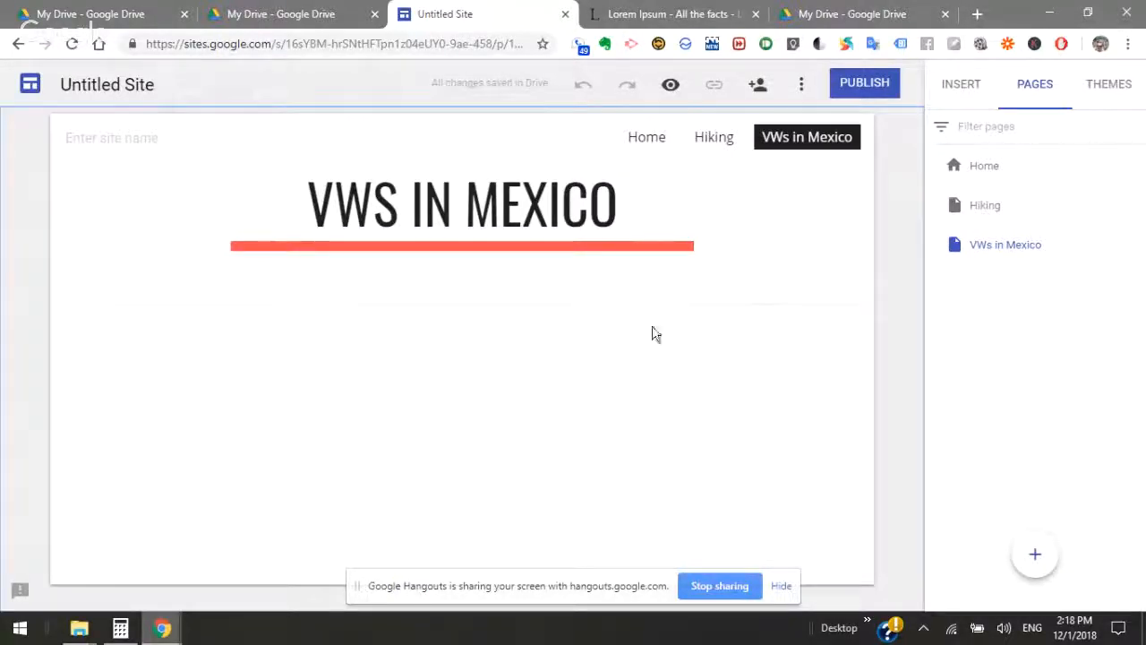
left_click(954, 90)
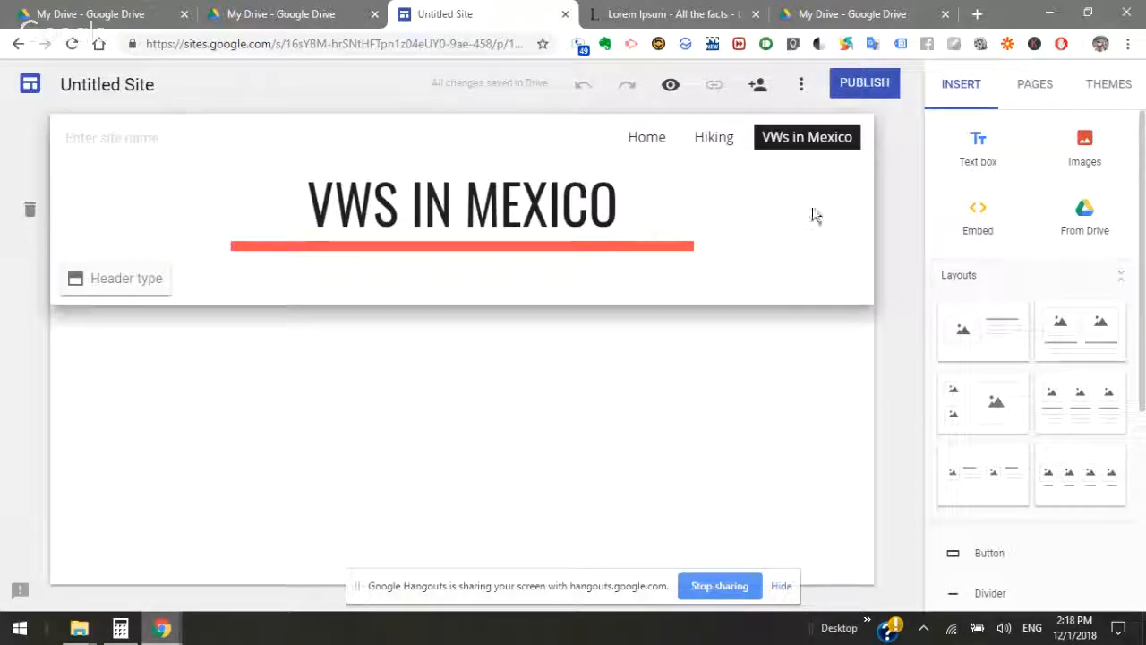
scroll(1024, 390, "down", 3)
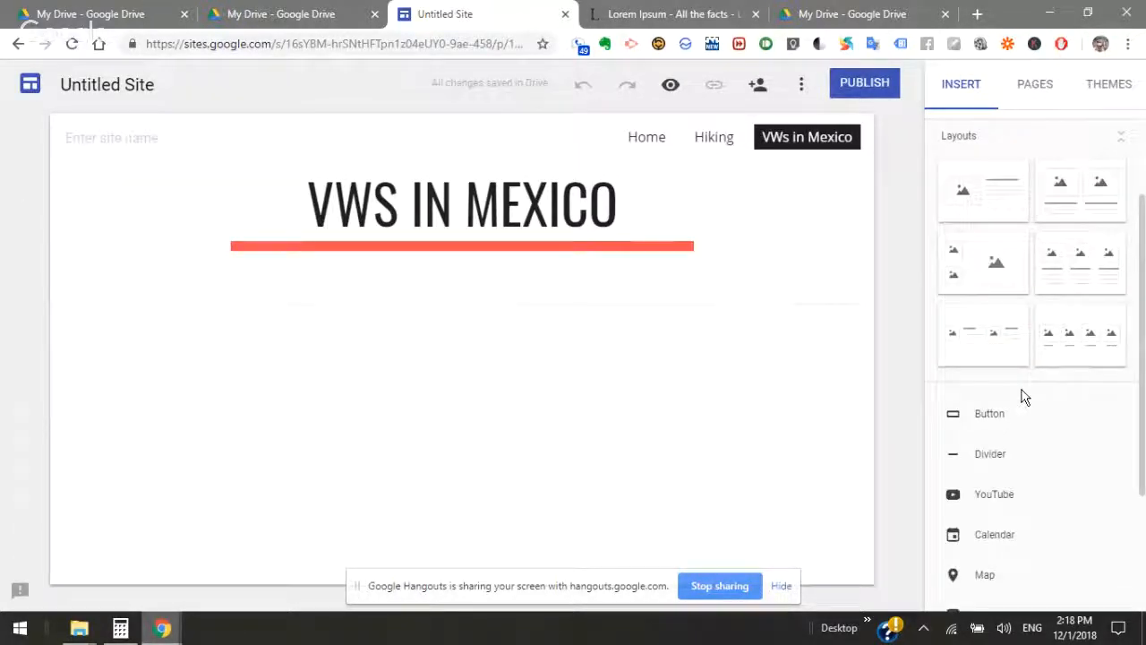
left_click_drag(1141, 427, 1140, 456)
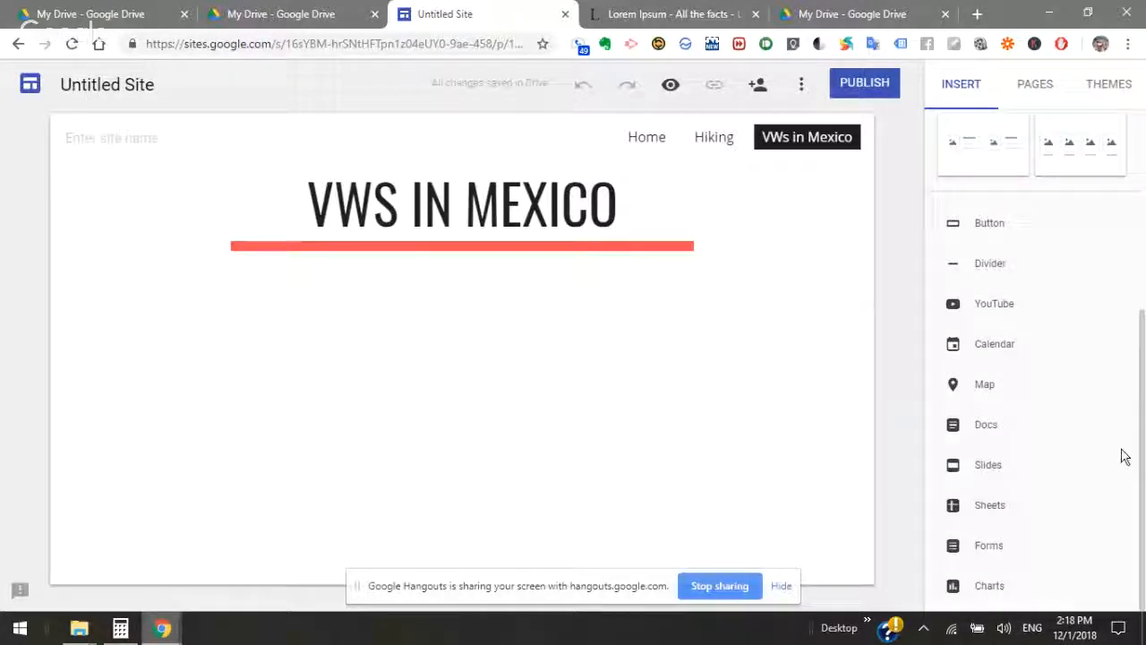
left_click(1008, 307)
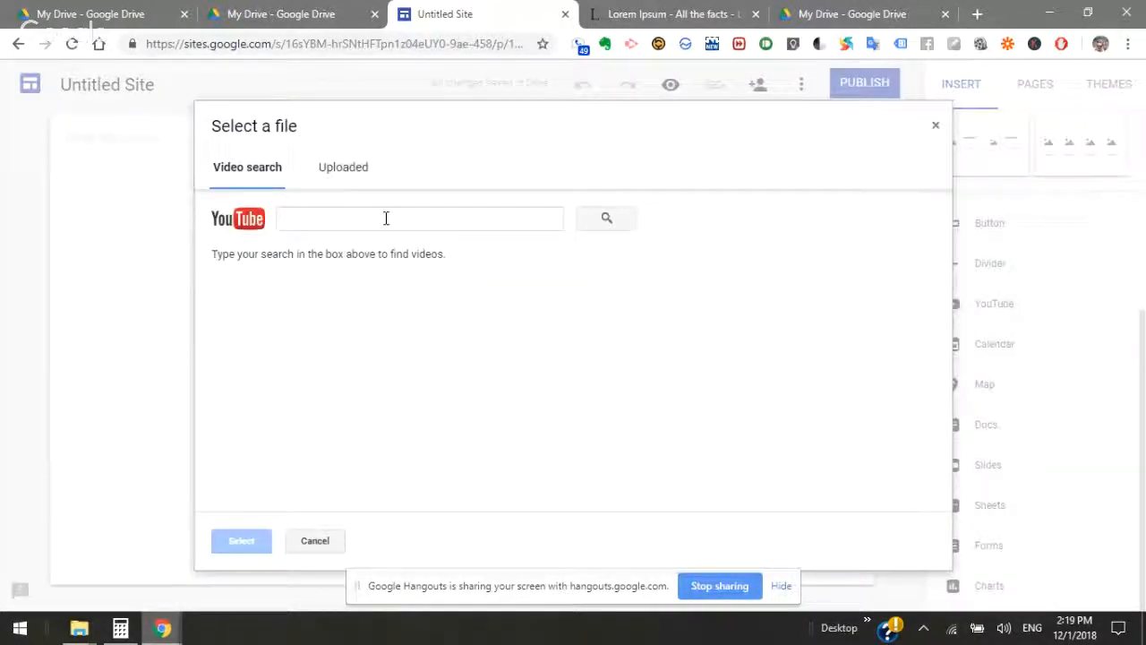
left_click(936, 126)
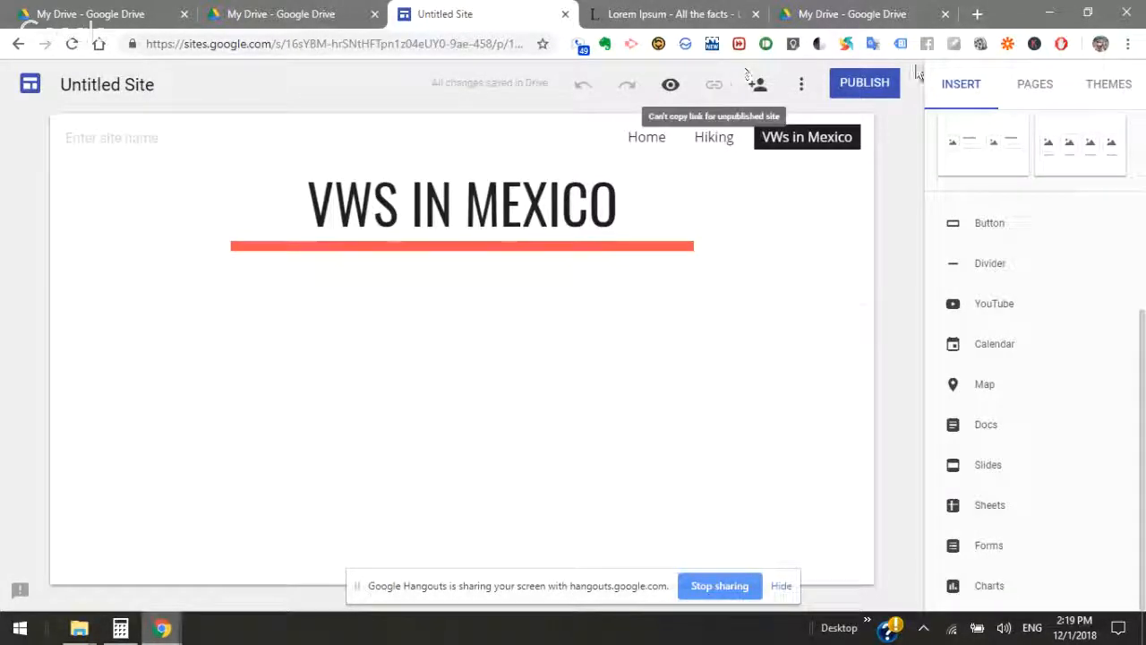
Add a text box at the end of the Home page reading "Want to be the first to see new blog posts?"
left_click(1035, 84)
left_click(990, 179)
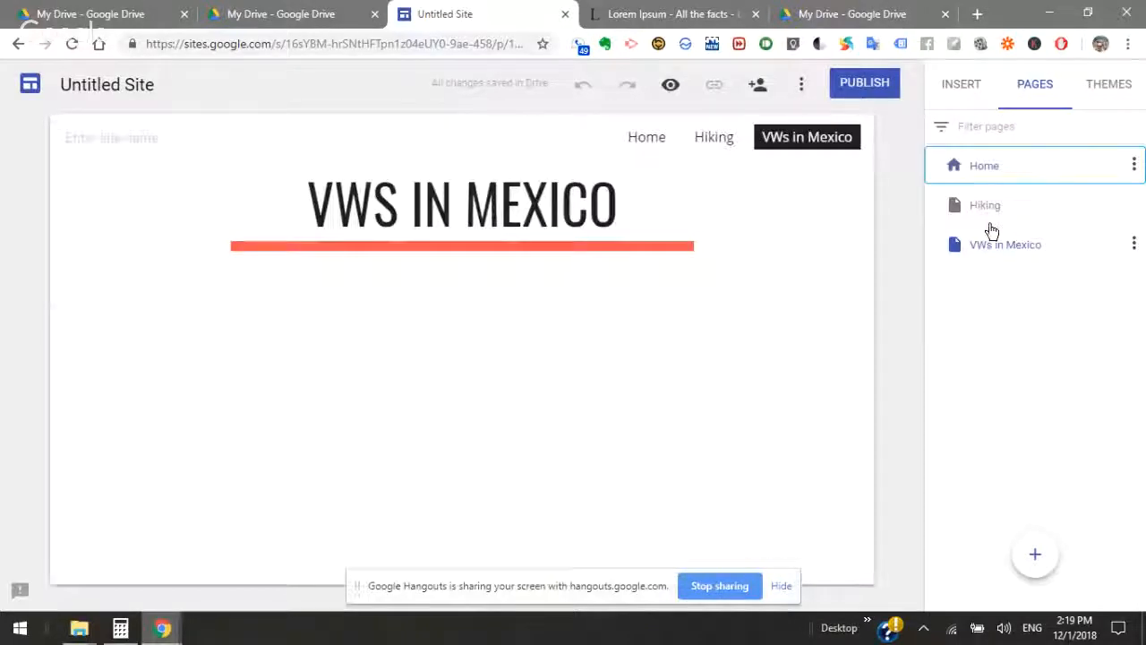
scroll(604, 497, "down", 5)
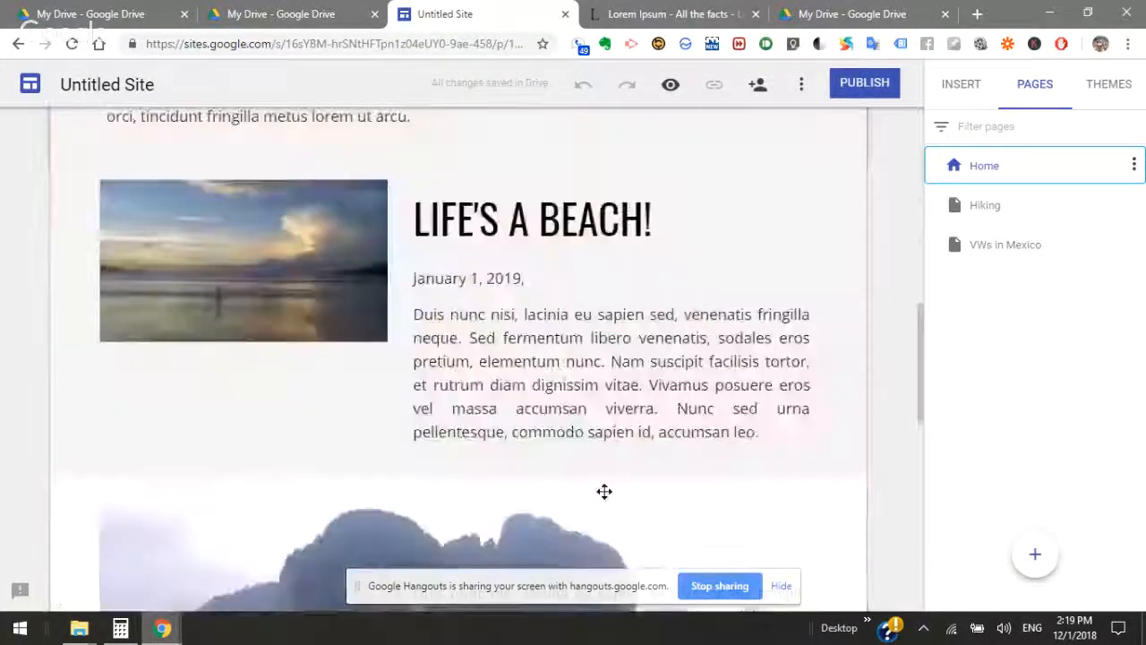
scroll(618, 483, "down", 5)
left_click(984, 90)
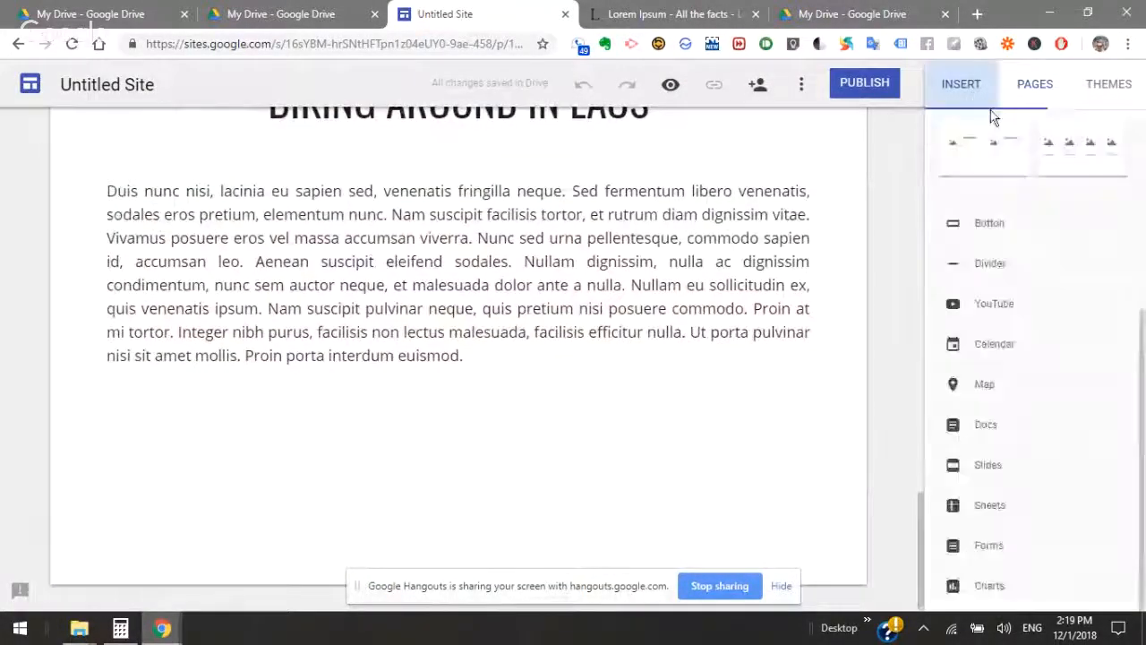
scroll(1013, 287, "up", 5)
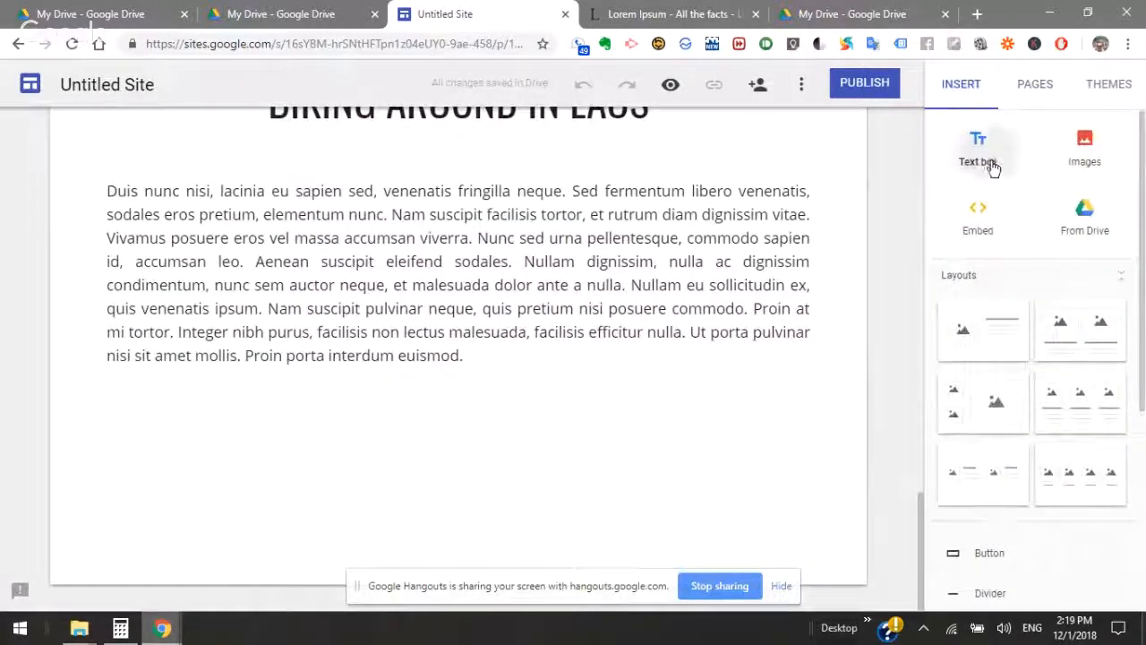
left_click(986, 159)
type("Wan")
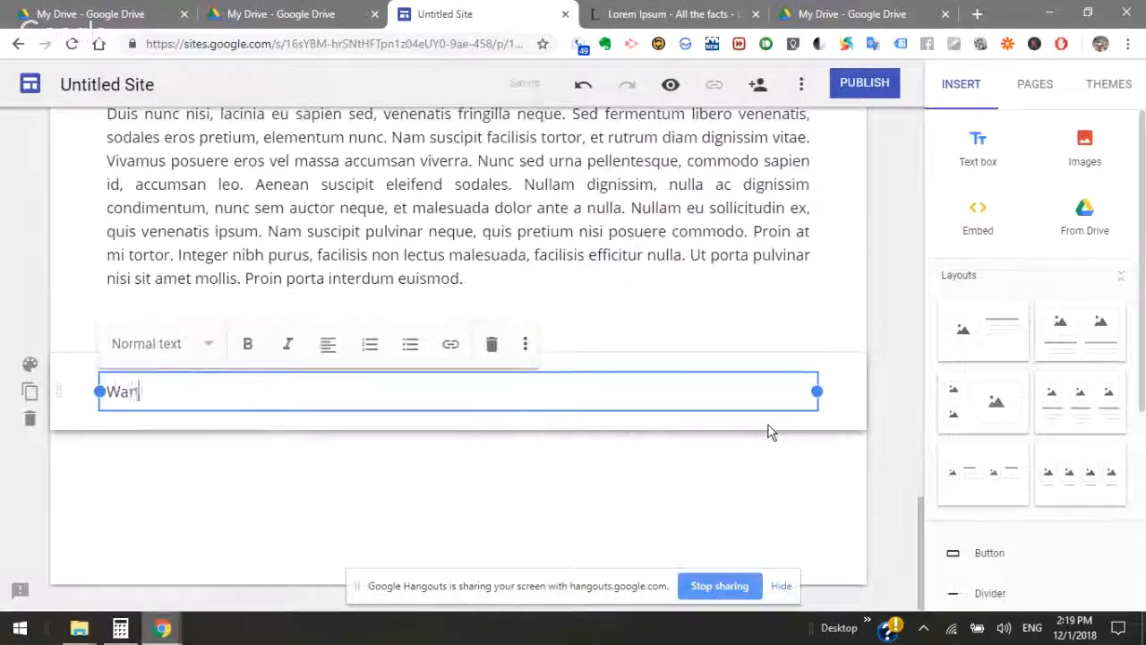
type("t to see more f")
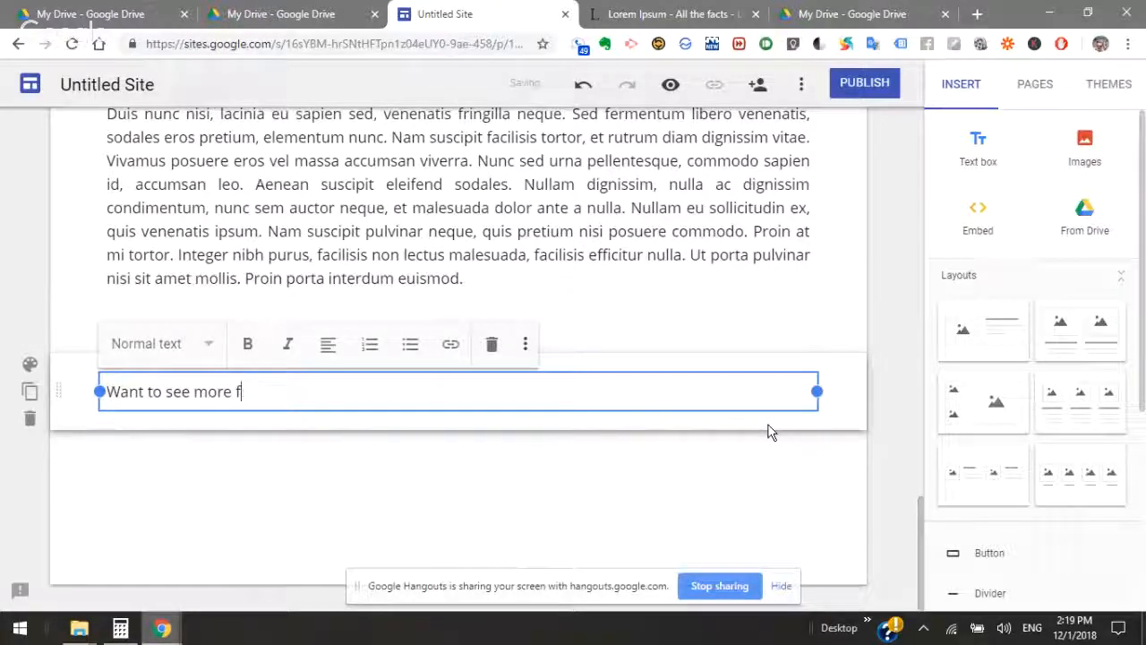
key("BackSpace")
key("BackSpace")
key("BackSpace")
key("BackSpace")
key("BackSpace")
key("BackSpace")
key("BackSpace")
key("BackSpace")
key("BackSpace")
key("BackSpace")
type("be the first to see new blog posts?")
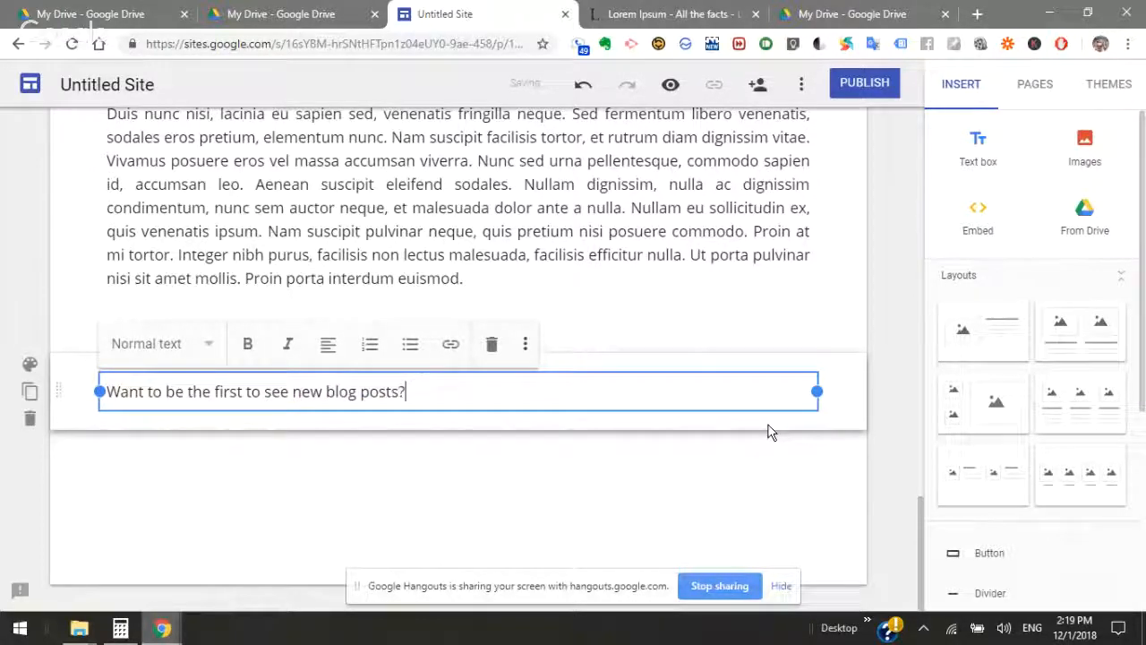
Center the "Want to be the first to see new blog posts?" line and make it bold
left_click(339, 353)
left_click(327, 389)
double_click(370, 394)
triple_click(370, 394)
key("ctrl+b")
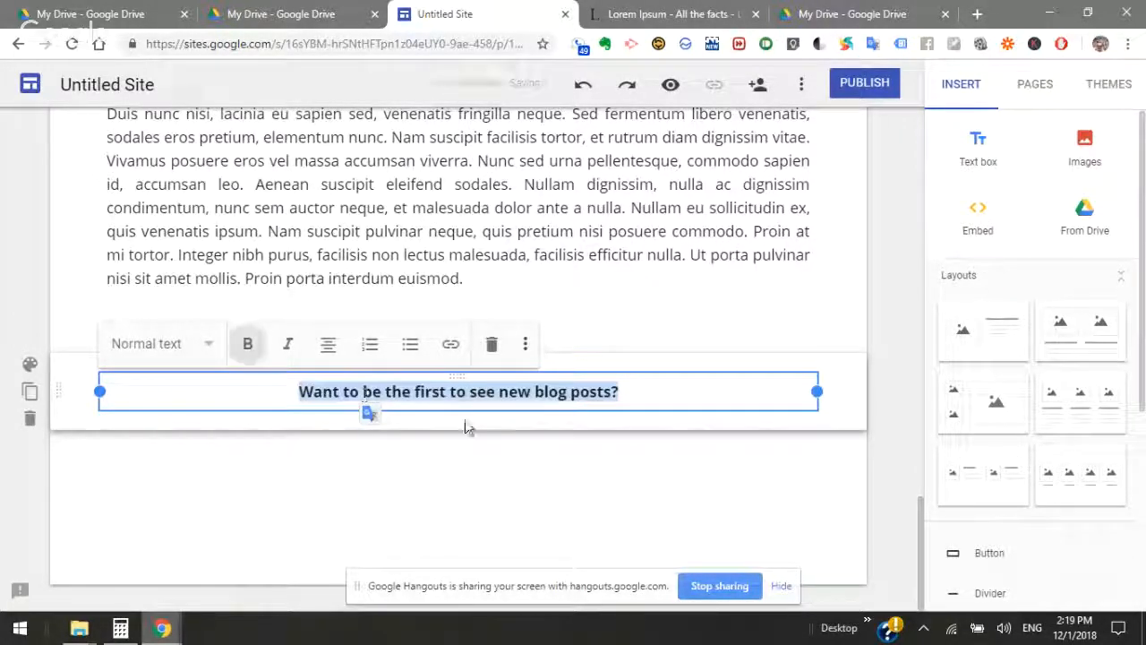
left_click(714, 390)
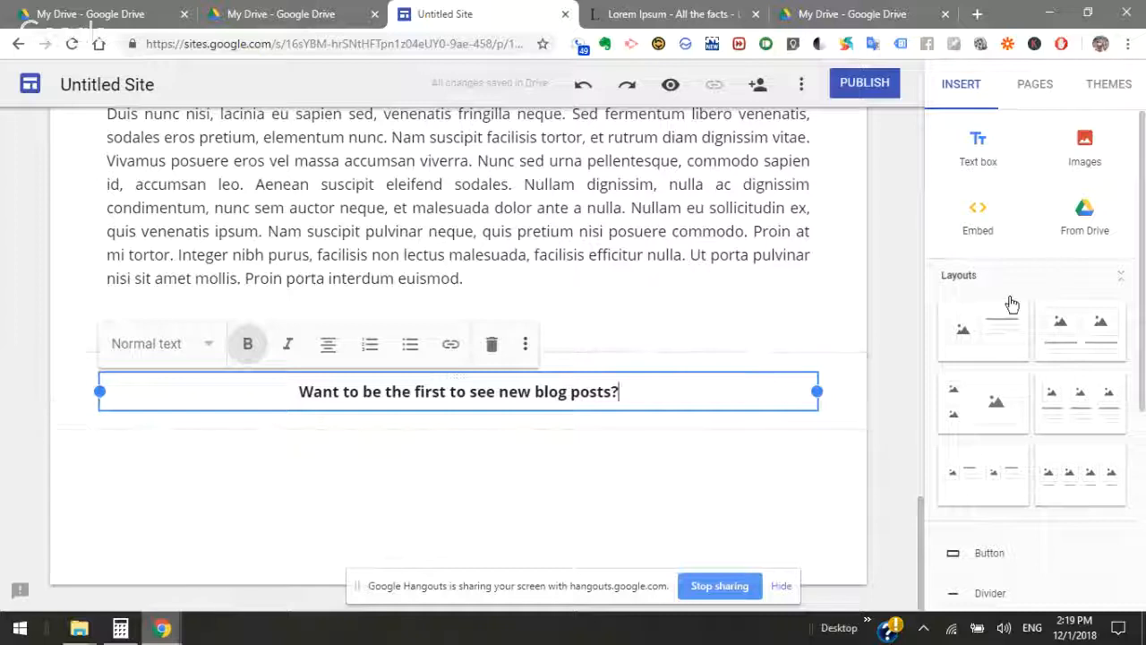
left_click(736, 339)
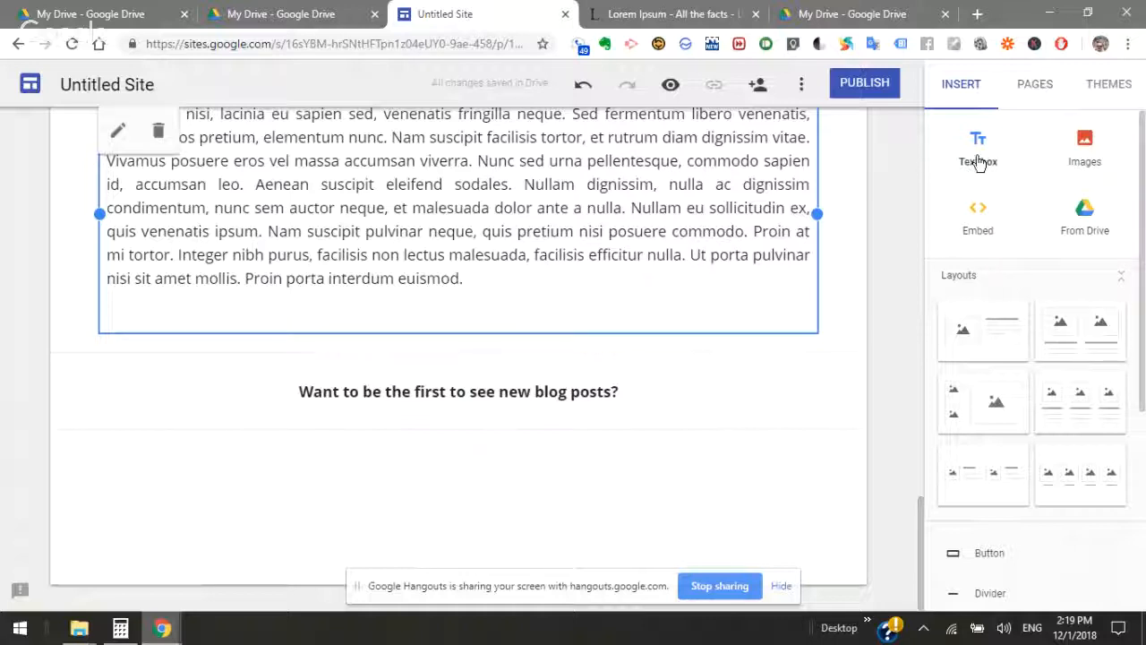
Insert a button named "YES!" that links to the site's Hiking page
left_click(1033, 85)
left_click(959, 84)
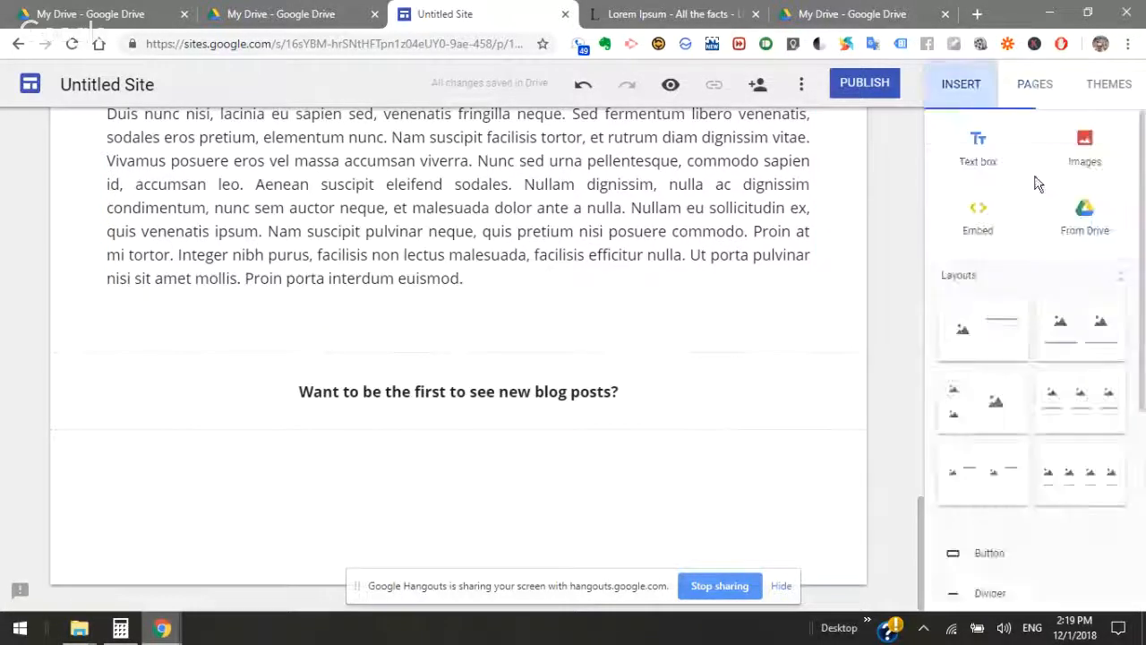
scroll(1048, 389, "down", 4)
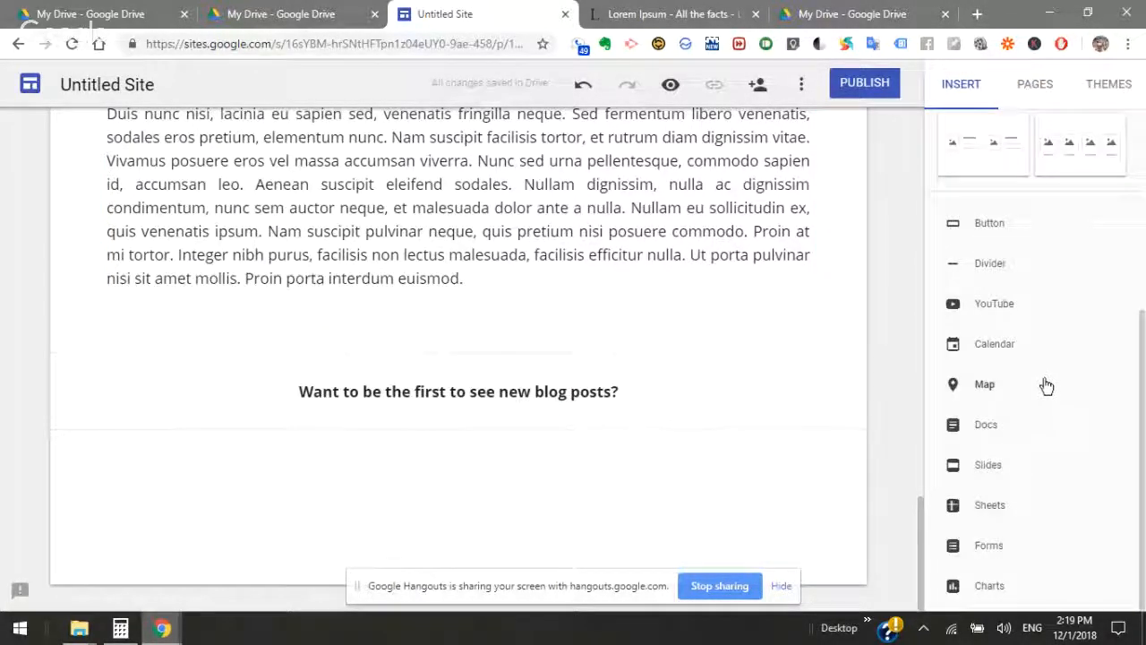
left_click(992, 223)
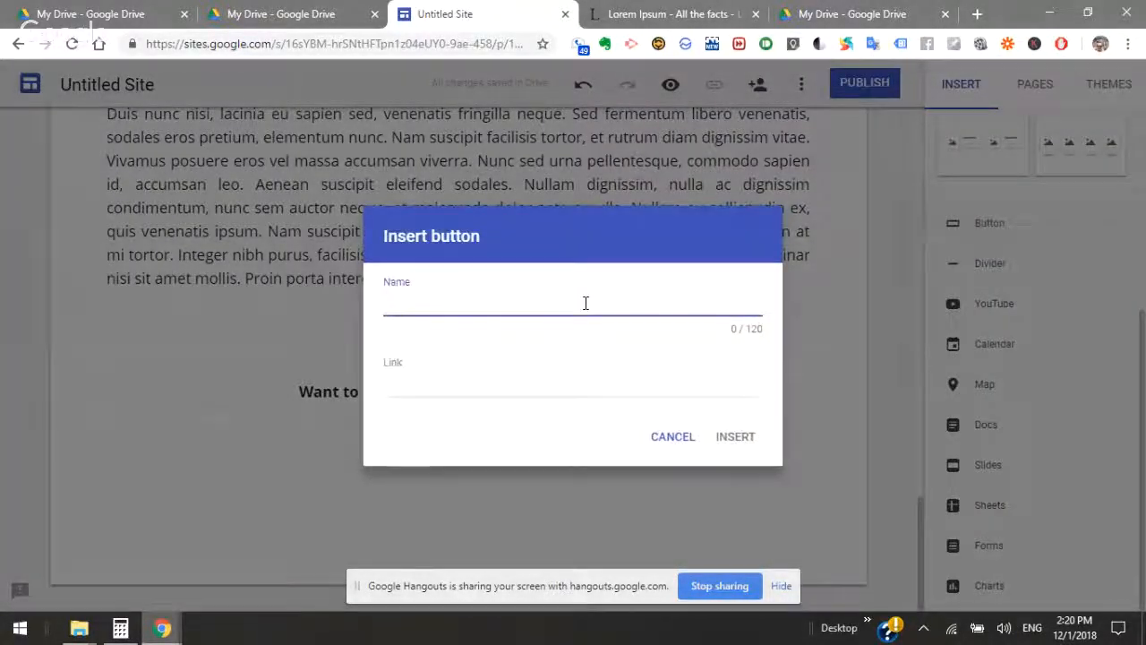
type("E-ma")
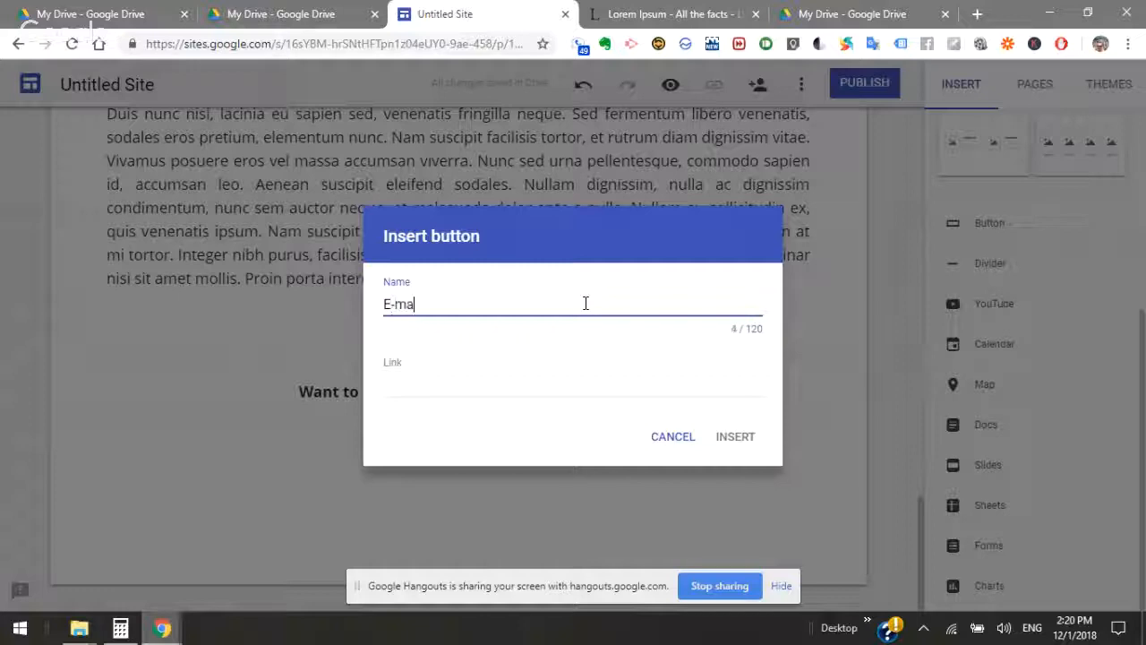
type("il sign up")
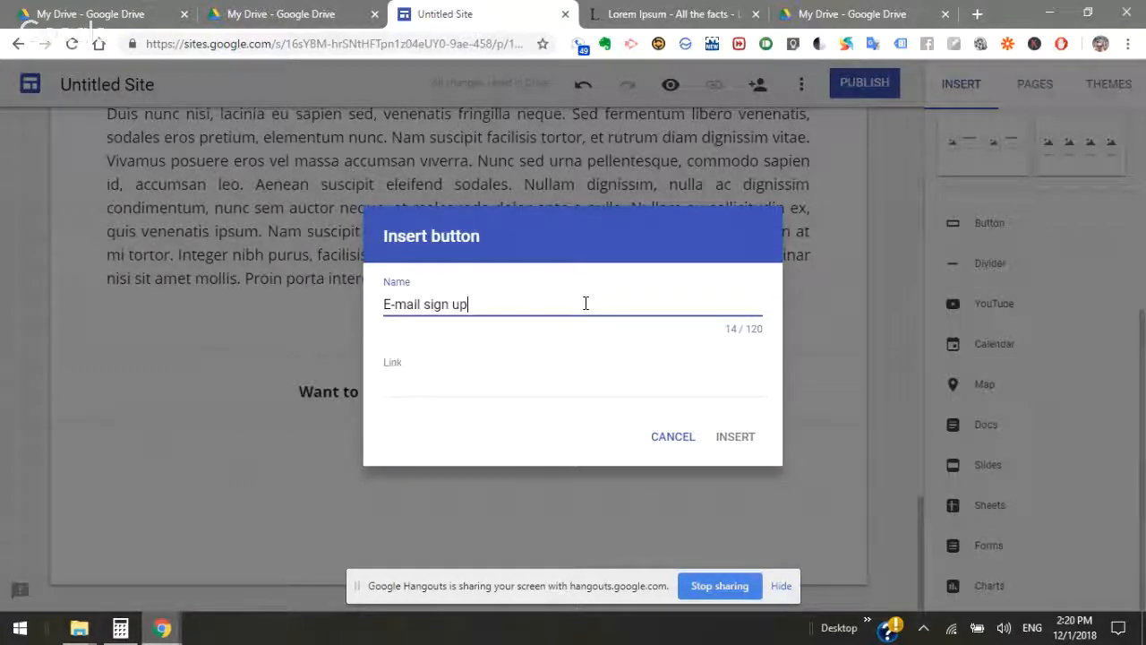
left_click(509, 387)
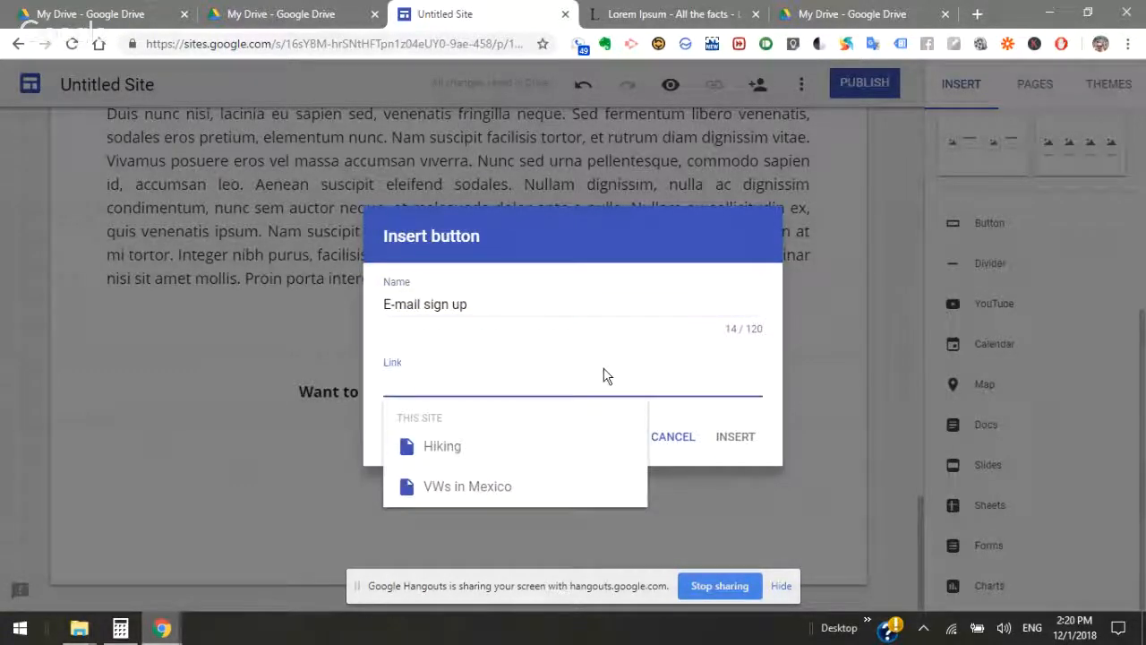
left_click(556, 452)
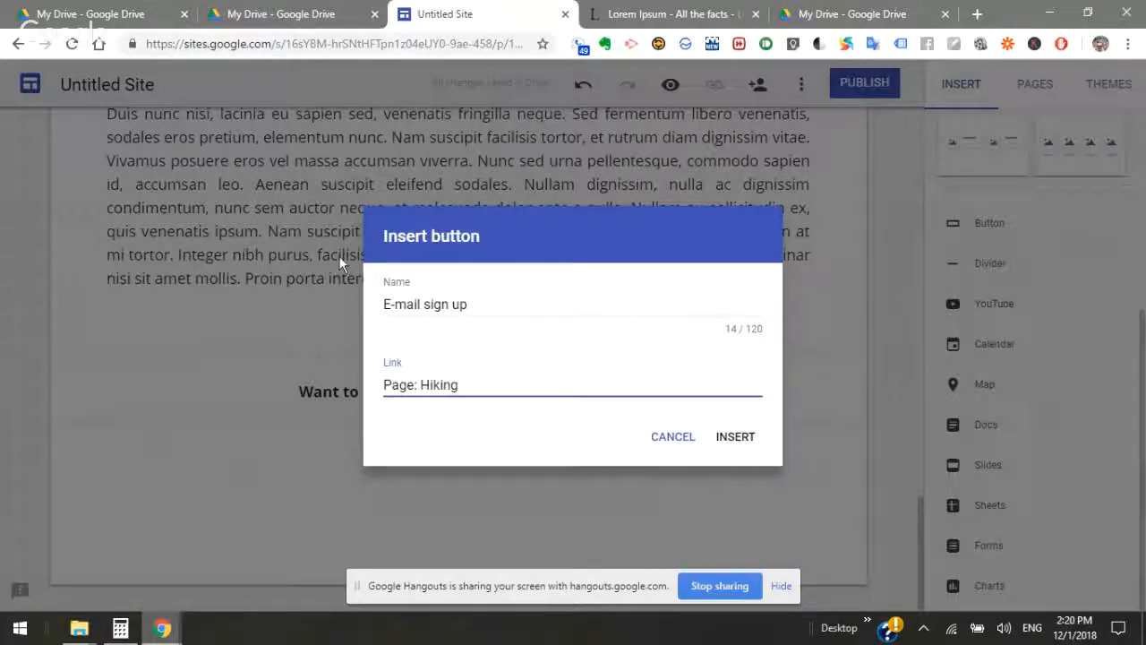
triple_click(468, 304)
type("YES!")
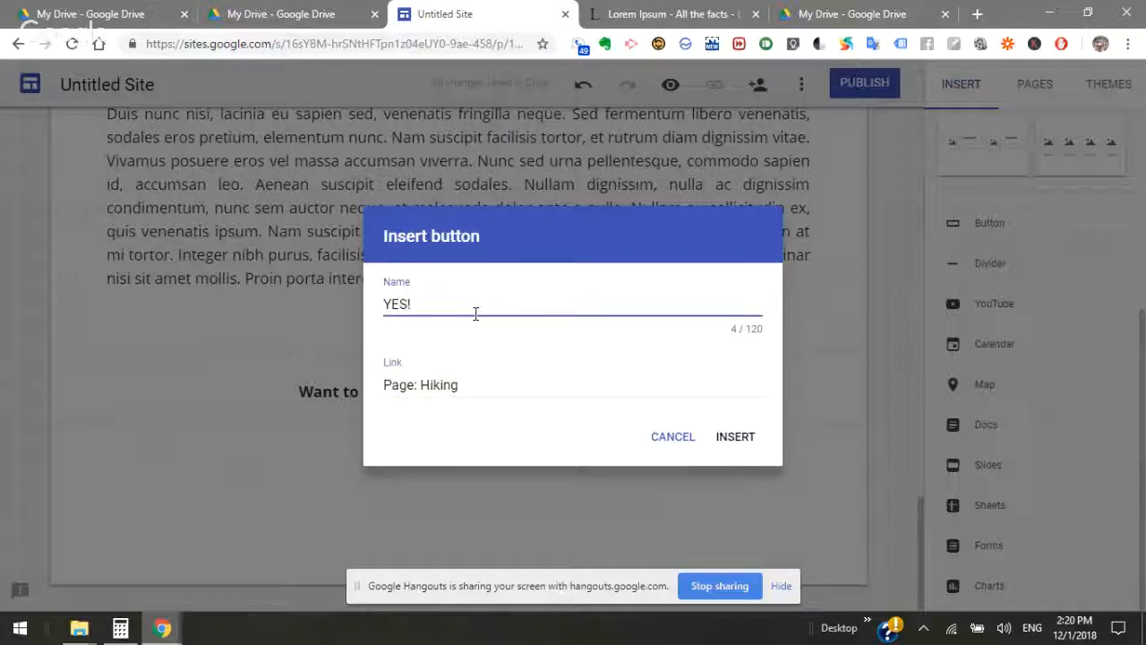
left_click(729, 438)
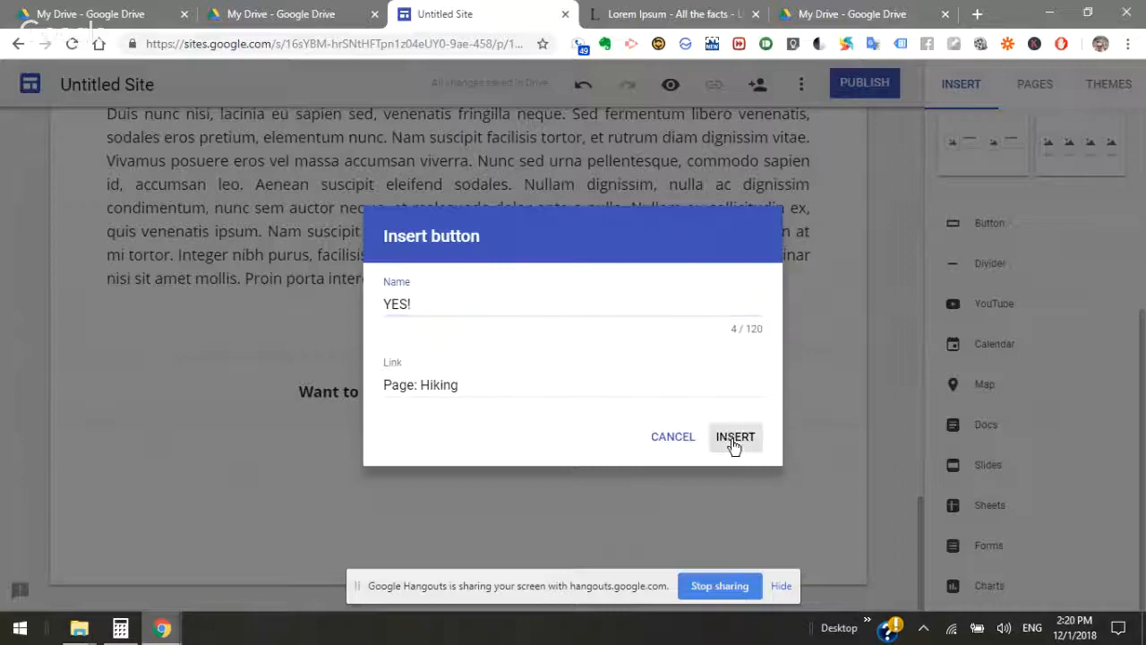
Center the "YES!" button beneath the blog post question, keeping its name and link
left_click_drag(144, 392, 465, 380)
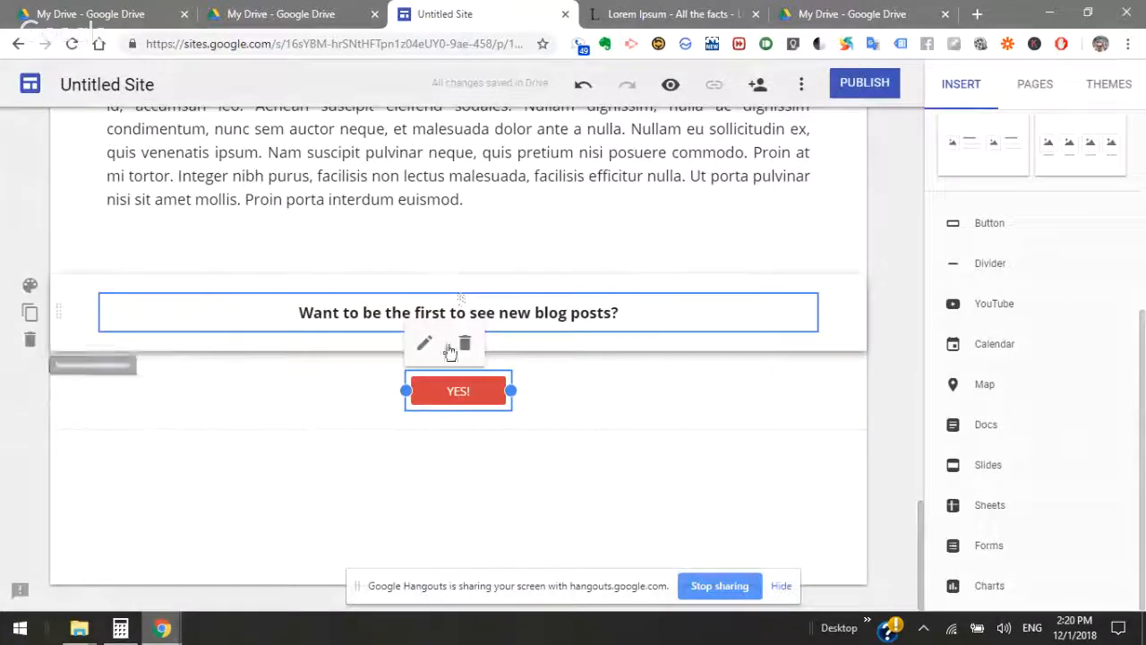
left_click(424, 356)
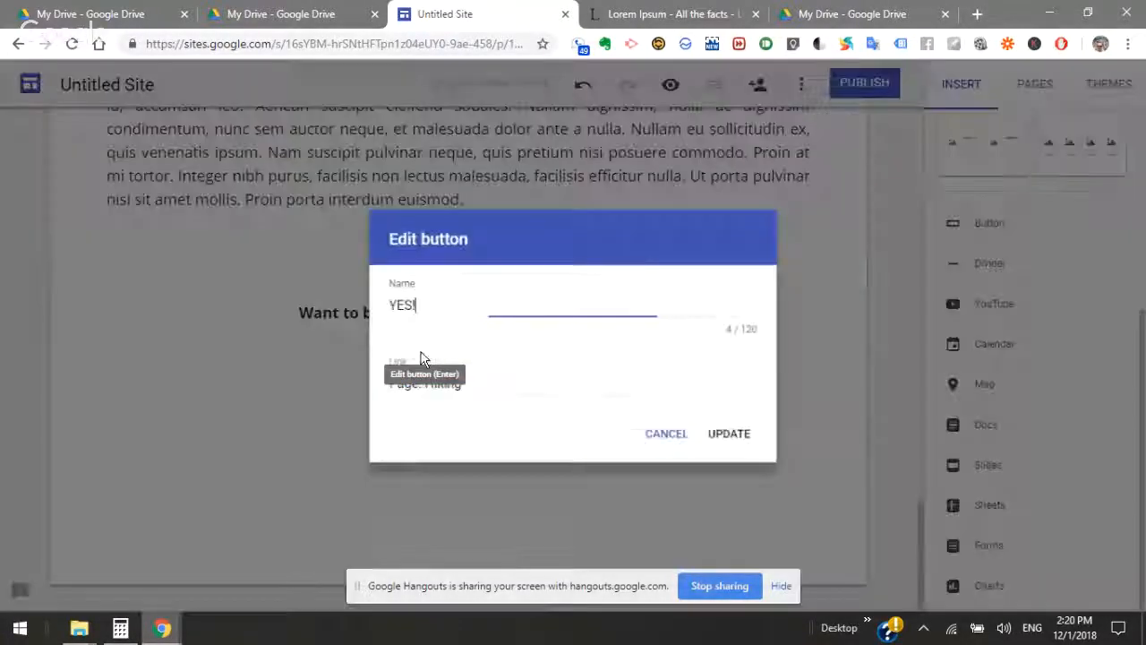
left_click(734, 436)
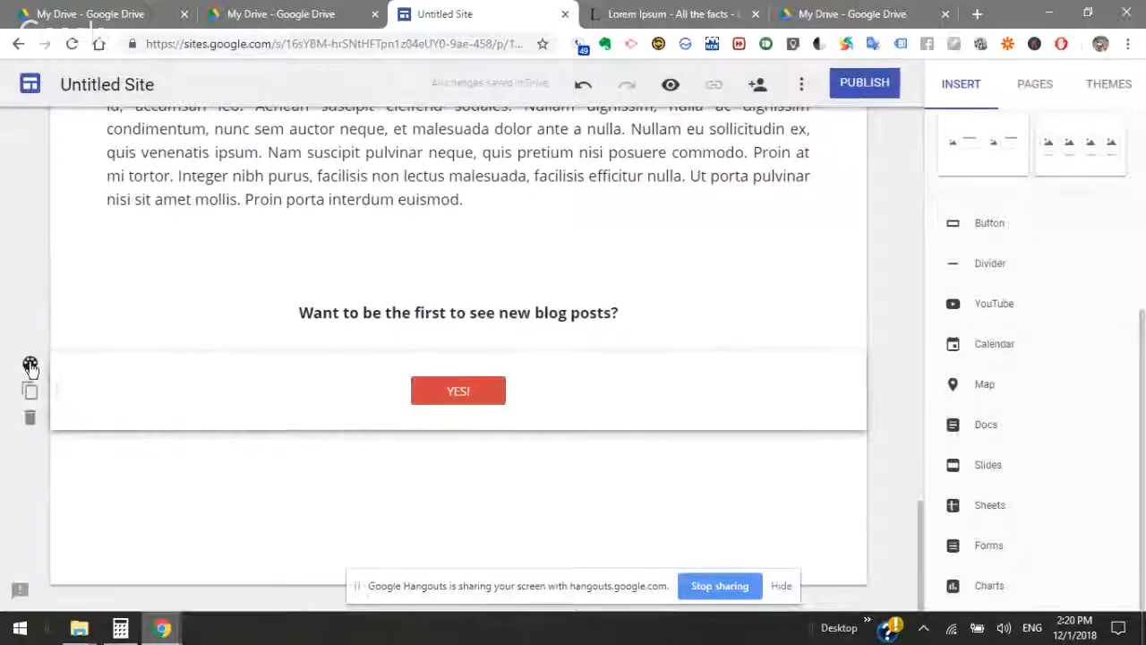
Try the Emphasis 2 section style on the "YES!" button's section and return it to Regular
left_click(29, 364)
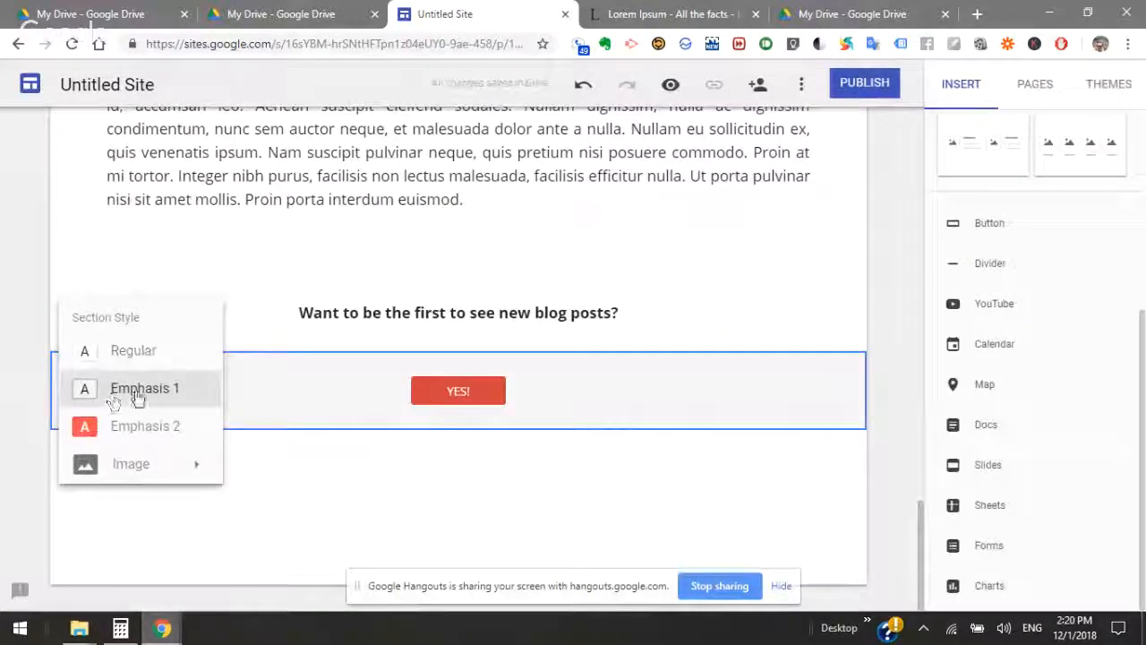
left_click(134, 427)
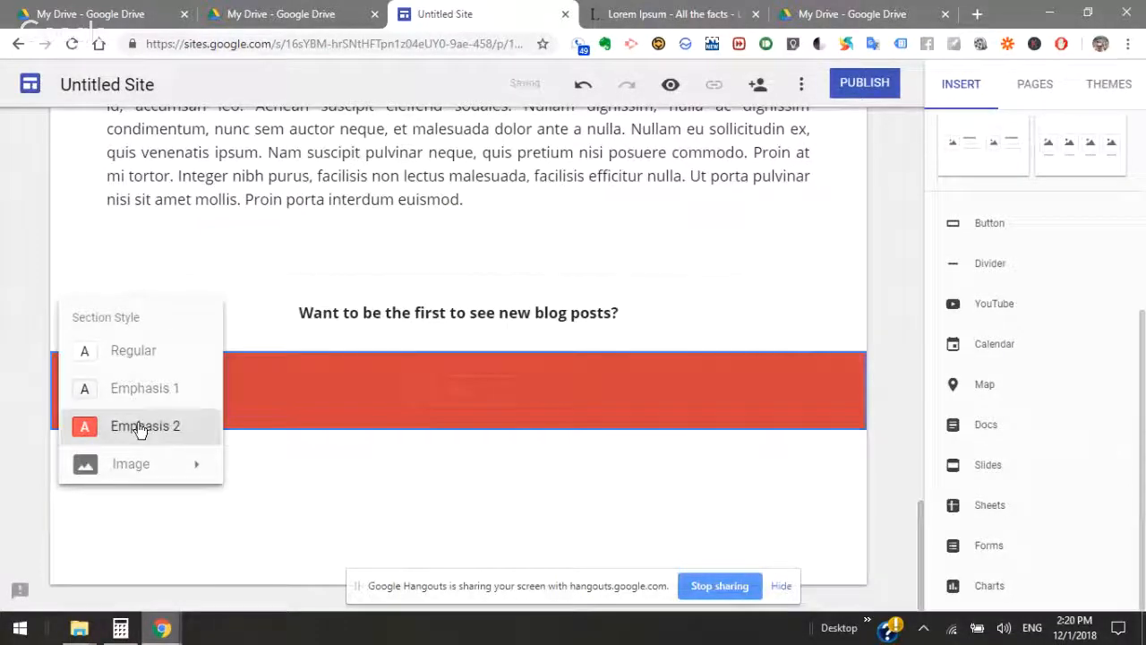
left_click(158, 363)
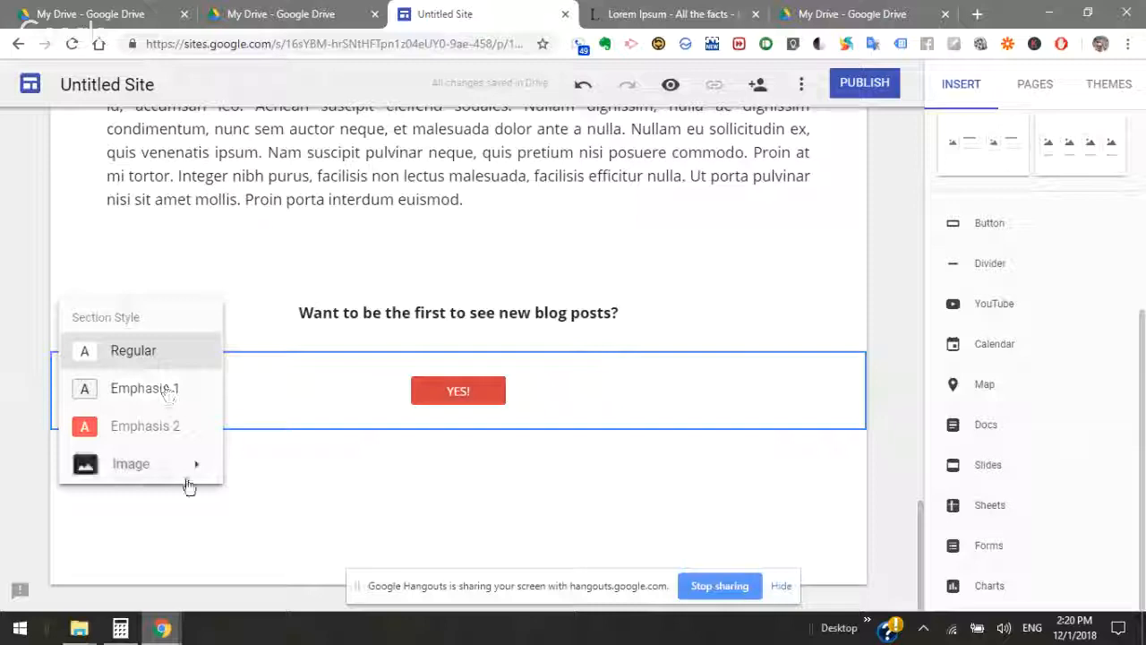
left_click(385, 413)
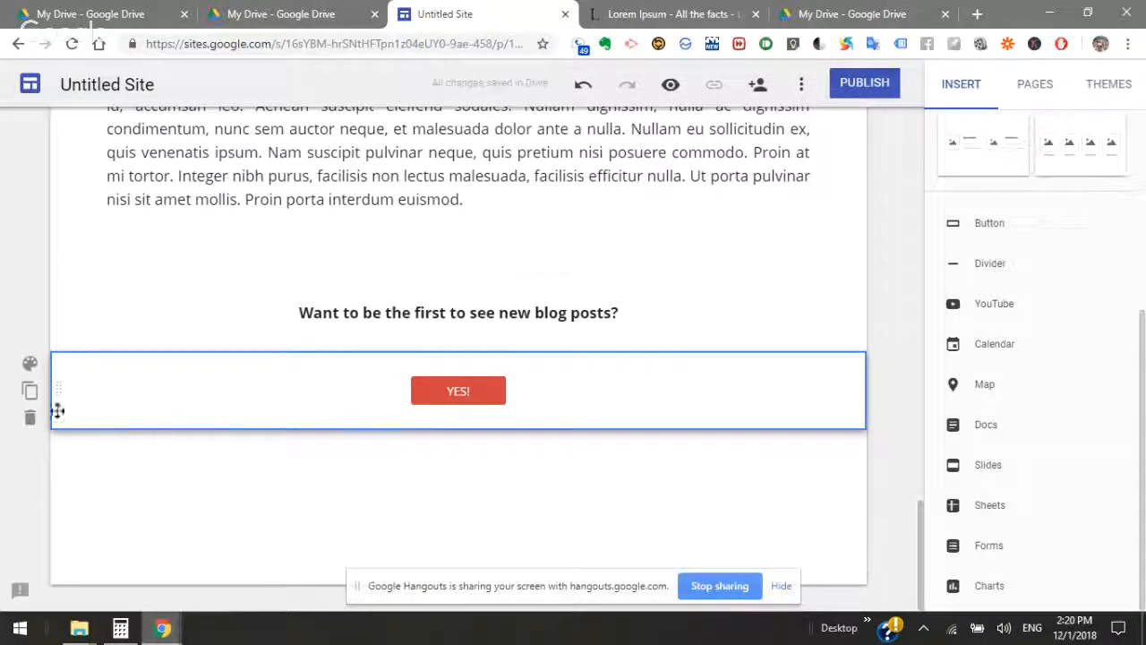
left_click(30, 363)
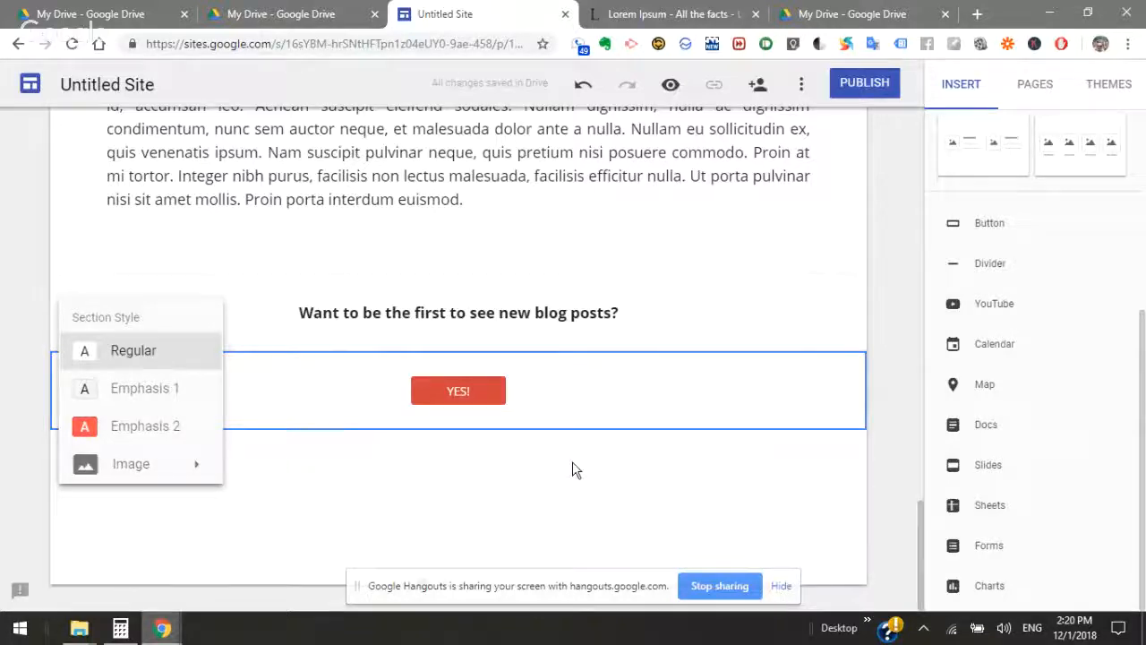
left_click(475, 391)
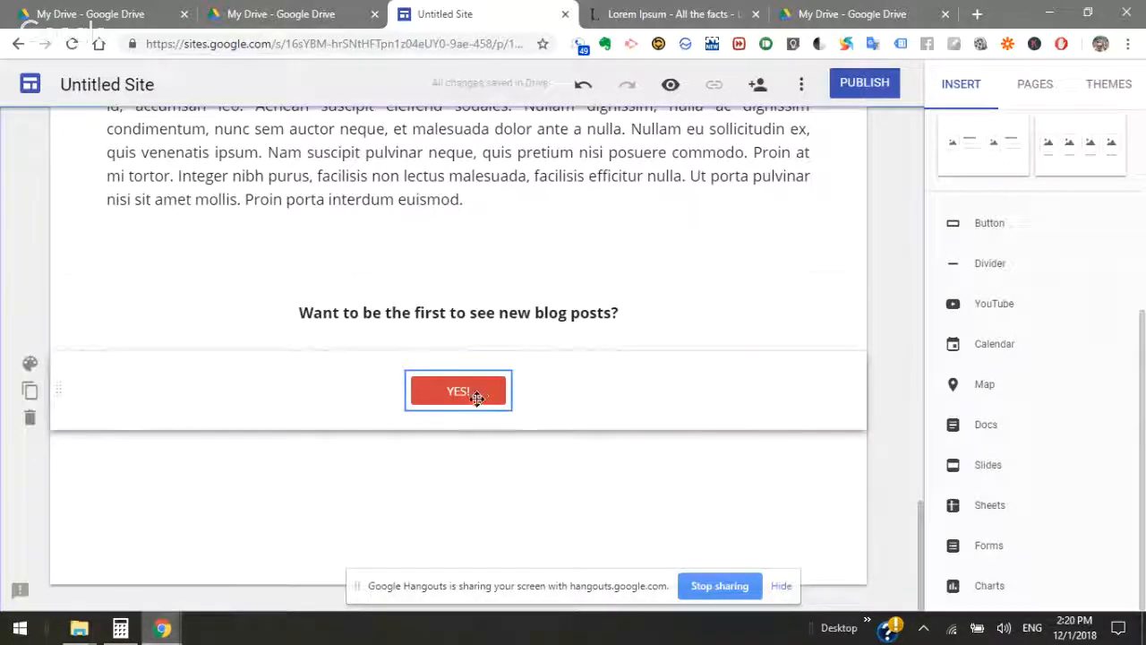
Start publishing the site to the web and set its web address to "andysinfiniteadventure"
left_click(1043, 90)
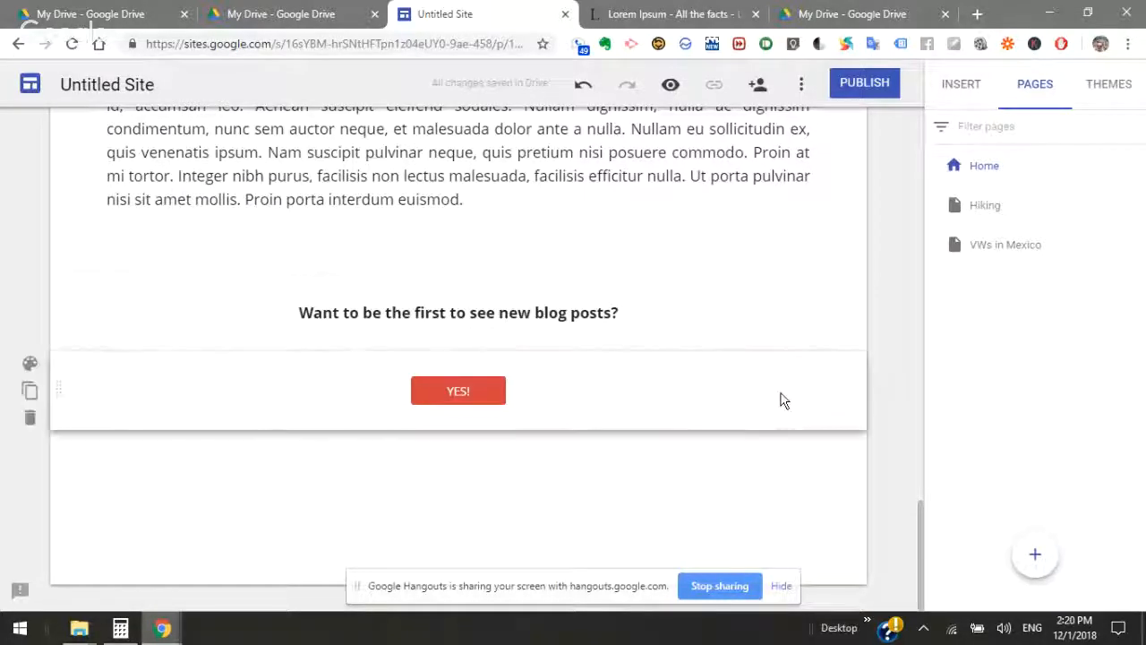
scroll(702, 408, "up", 6)
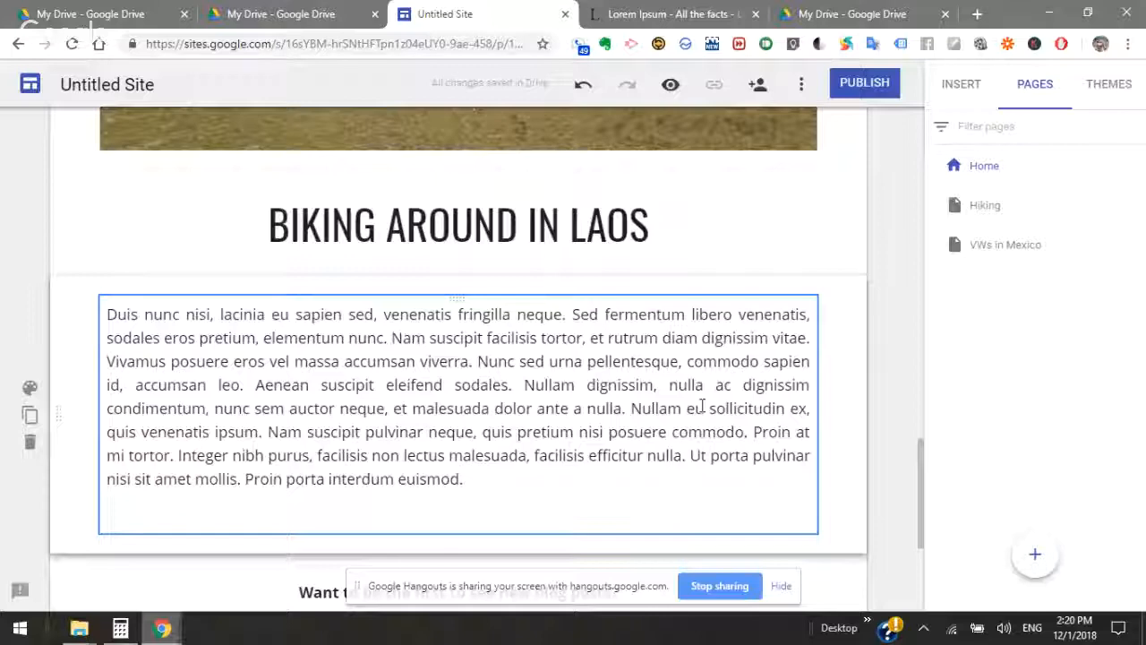
scroll(700, 405, "up", 10)
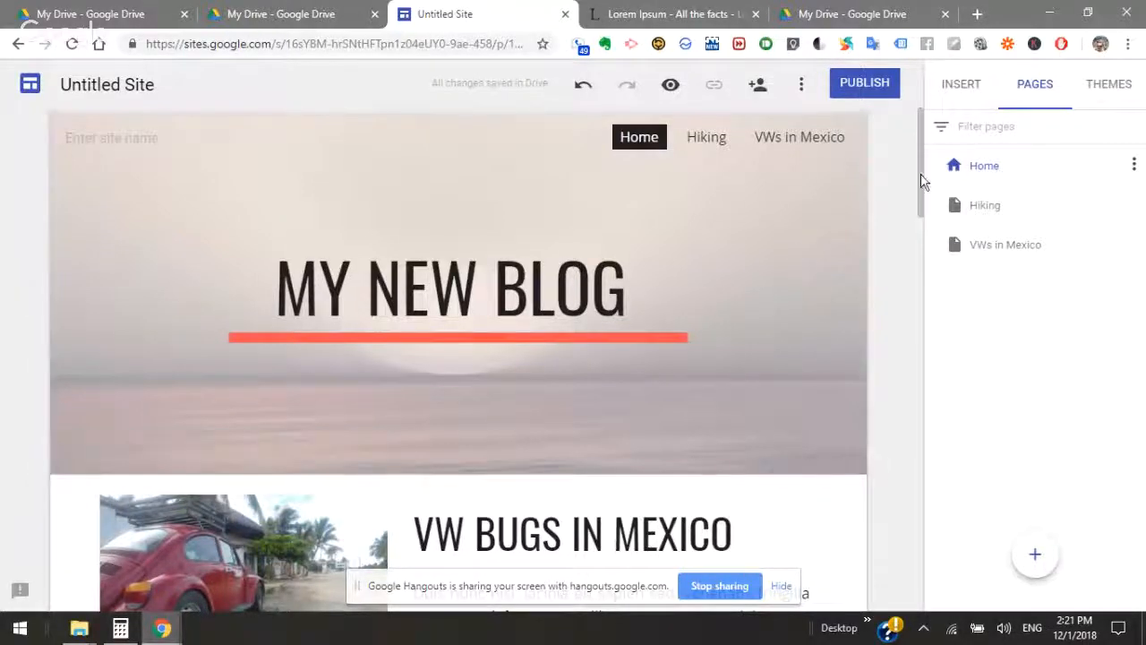
left_click(876, 93)
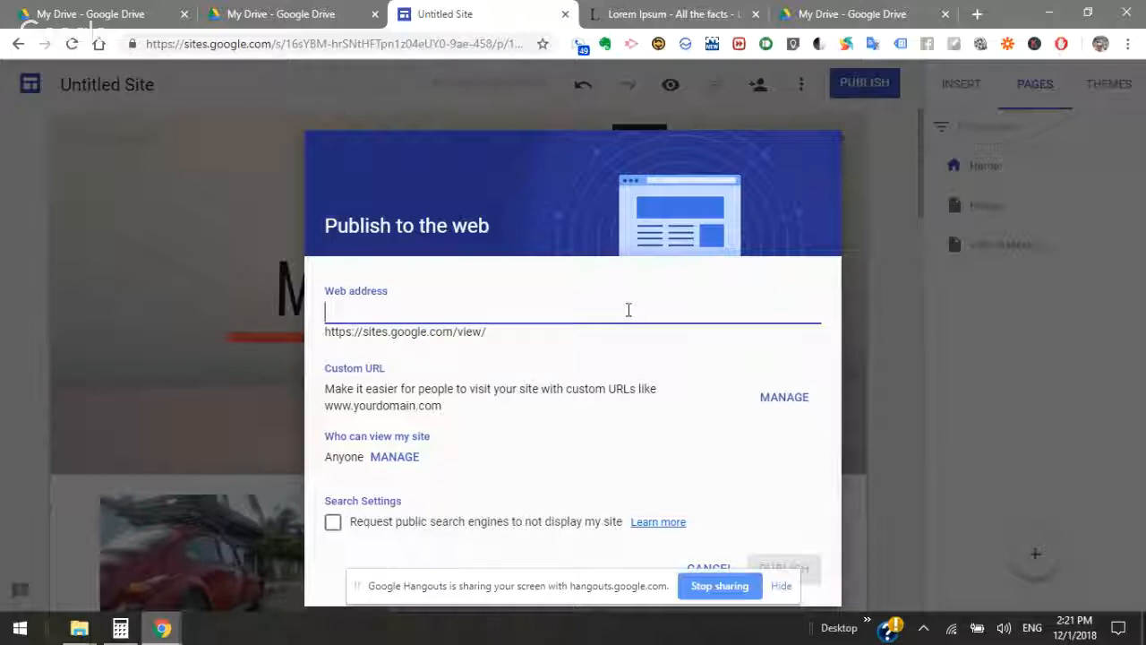
type("andysinfiniteadventure")
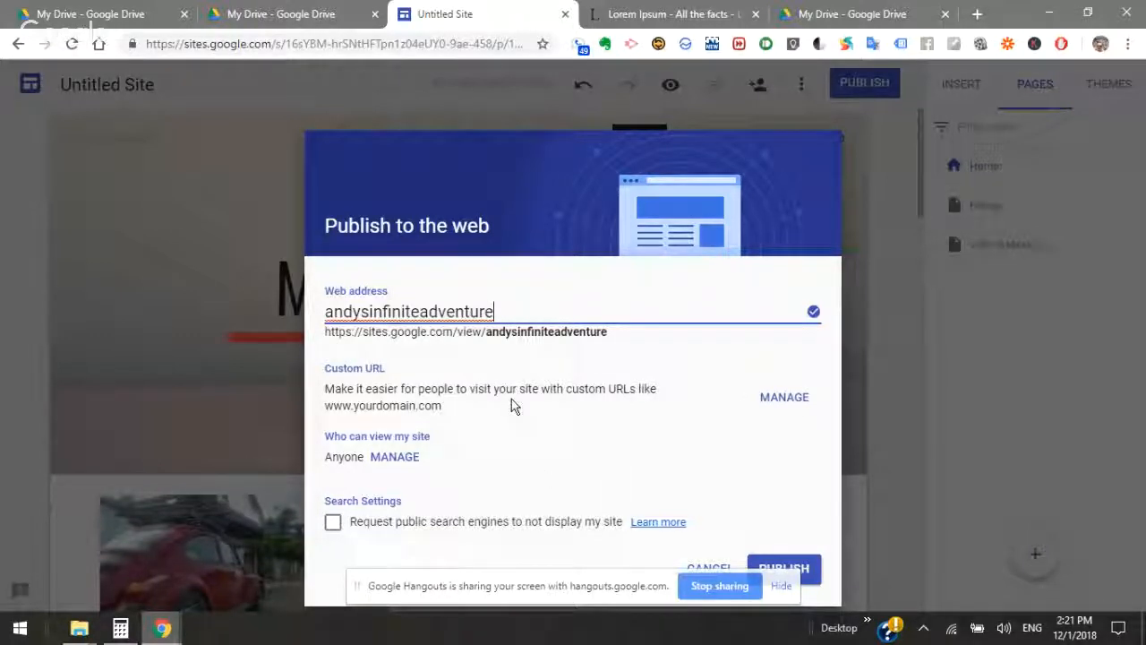
double_click(405, 403)
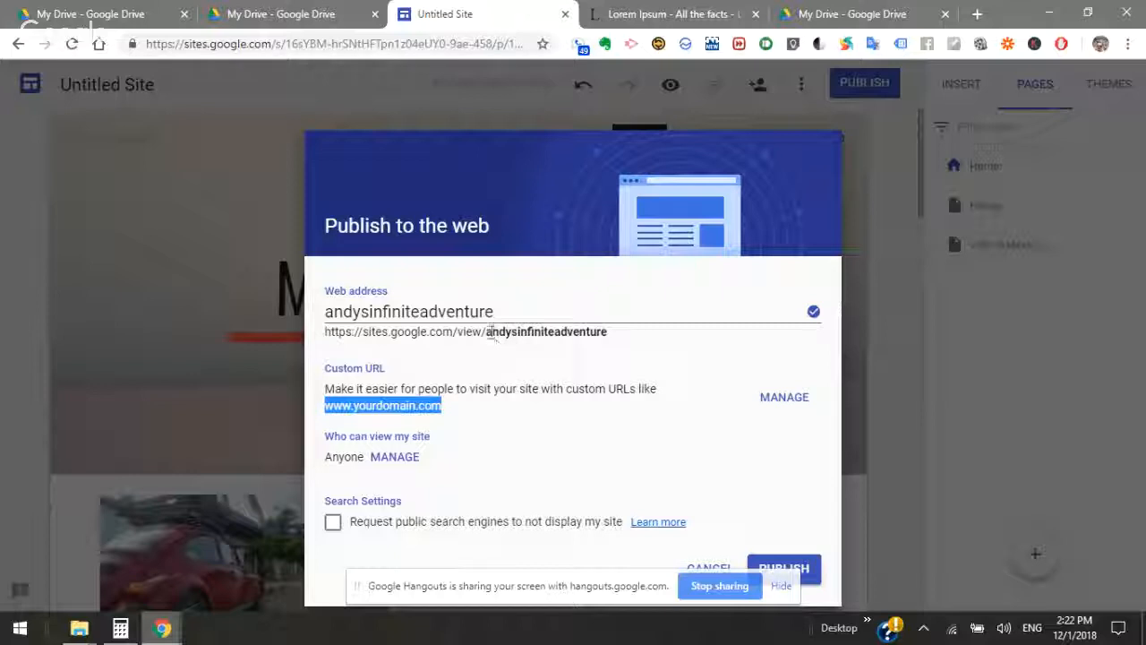
left_click_drag(488, 333, 648, 325)
left_click(615, 340)
double_click(602, 331)
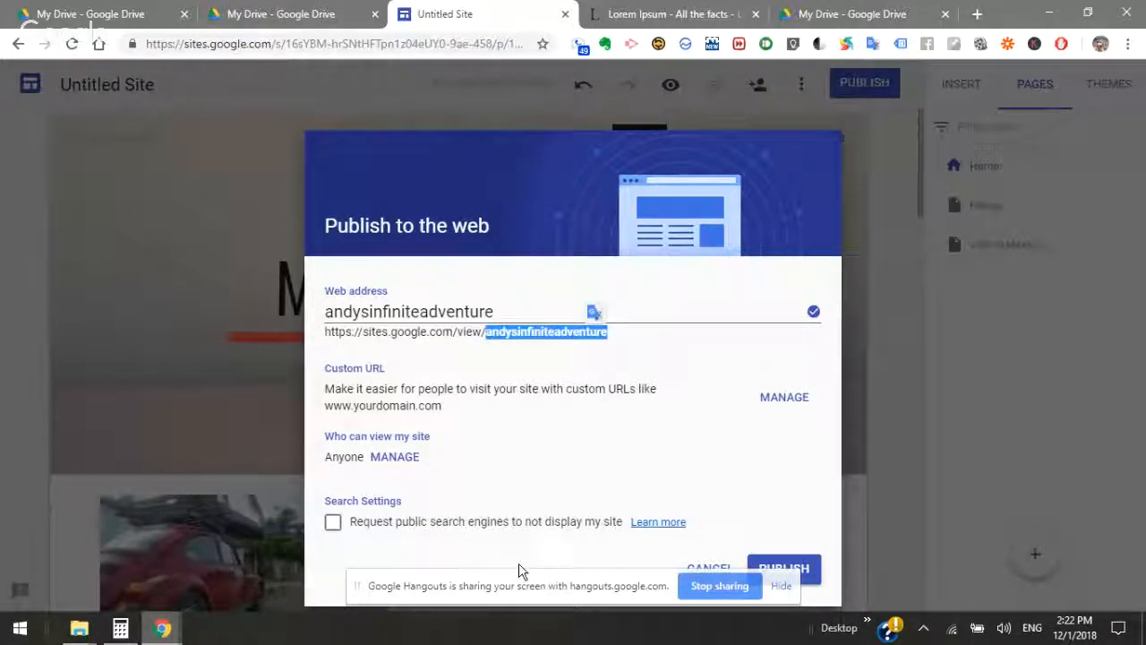
Publish the site with the request for public search engines to not display it left off
left_click(333, 522)
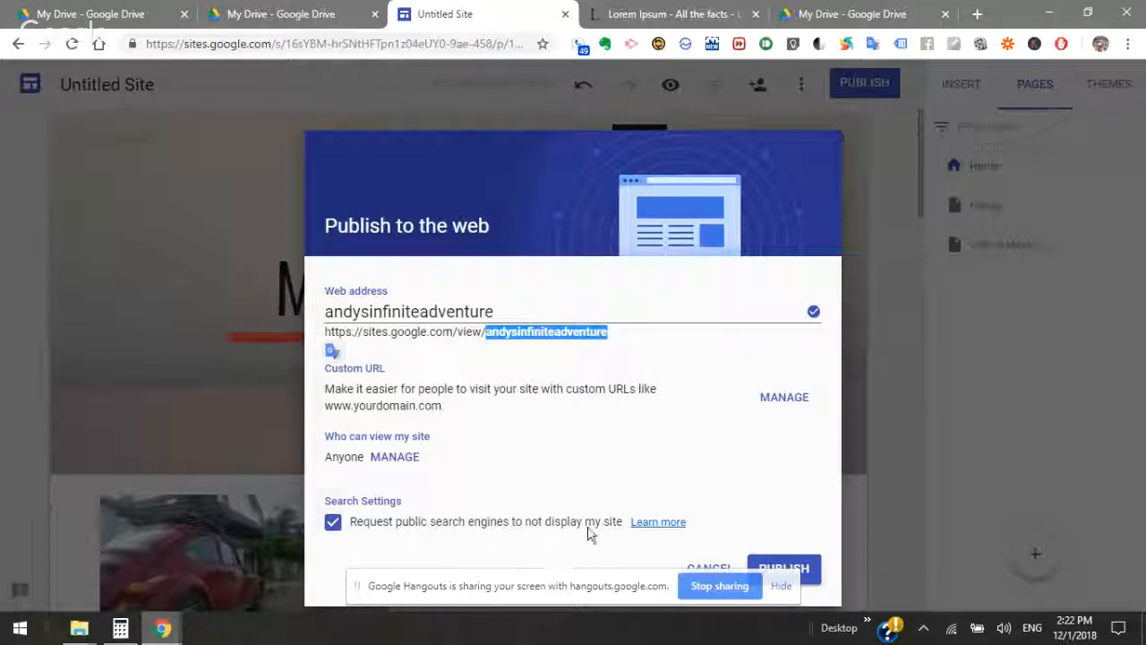
left_click(331, 526)
left_click(815, 578)
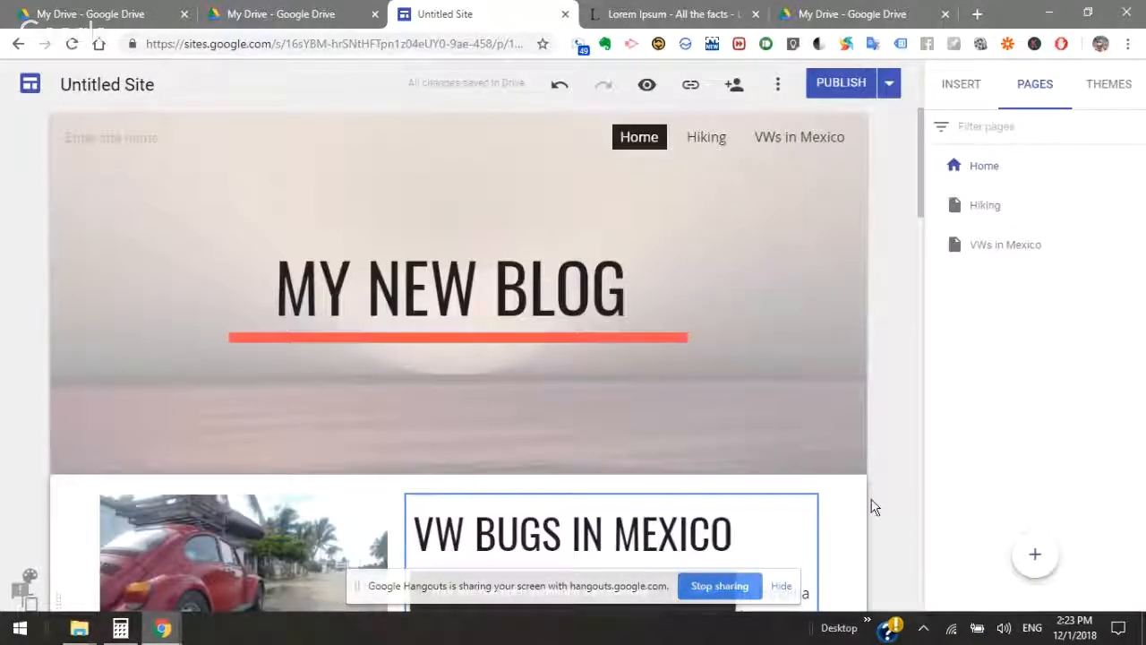
View the published site and look through its Home page from the header to the "YES!" button
left_click(889, 83)
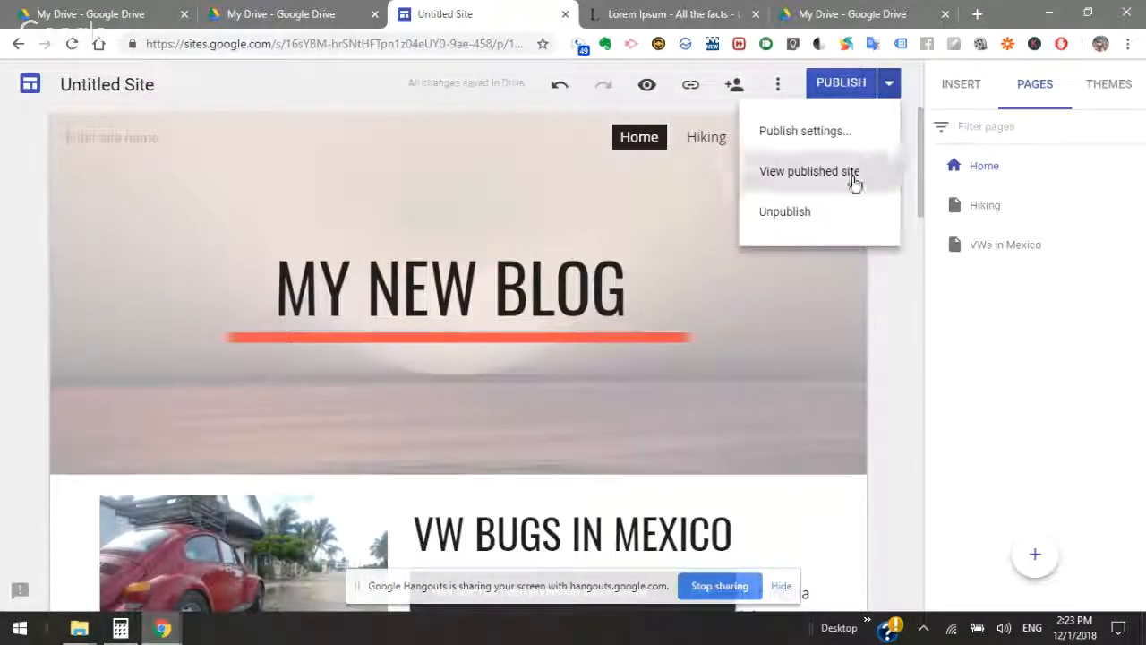
left_click(849, 183)
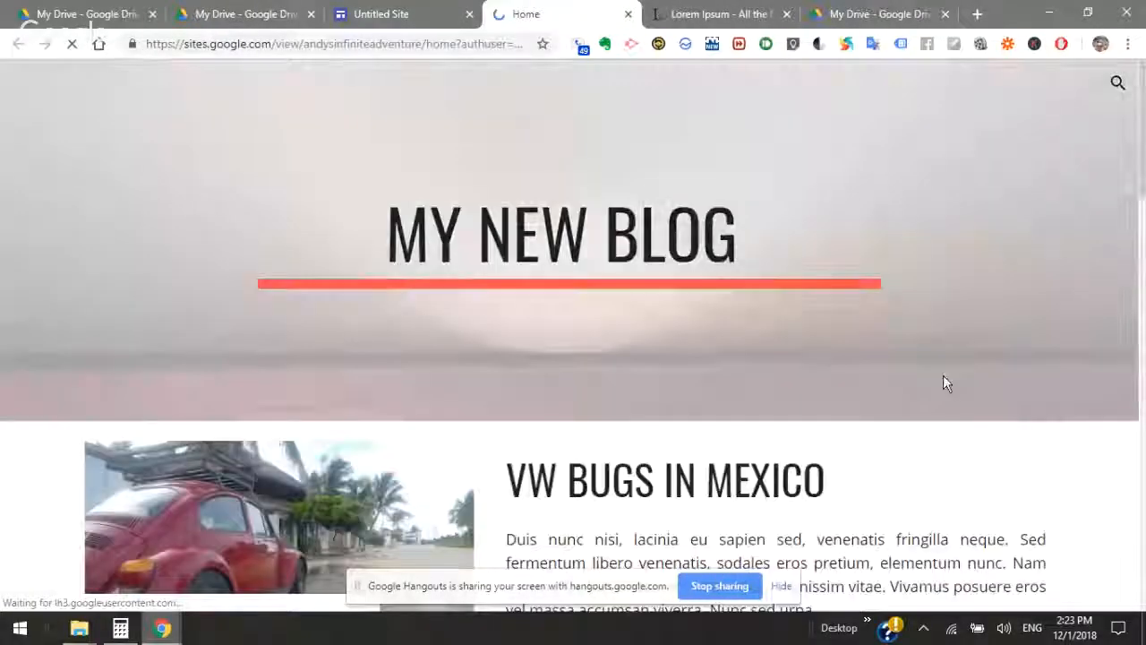
scroll(944, 376, "down", 10)
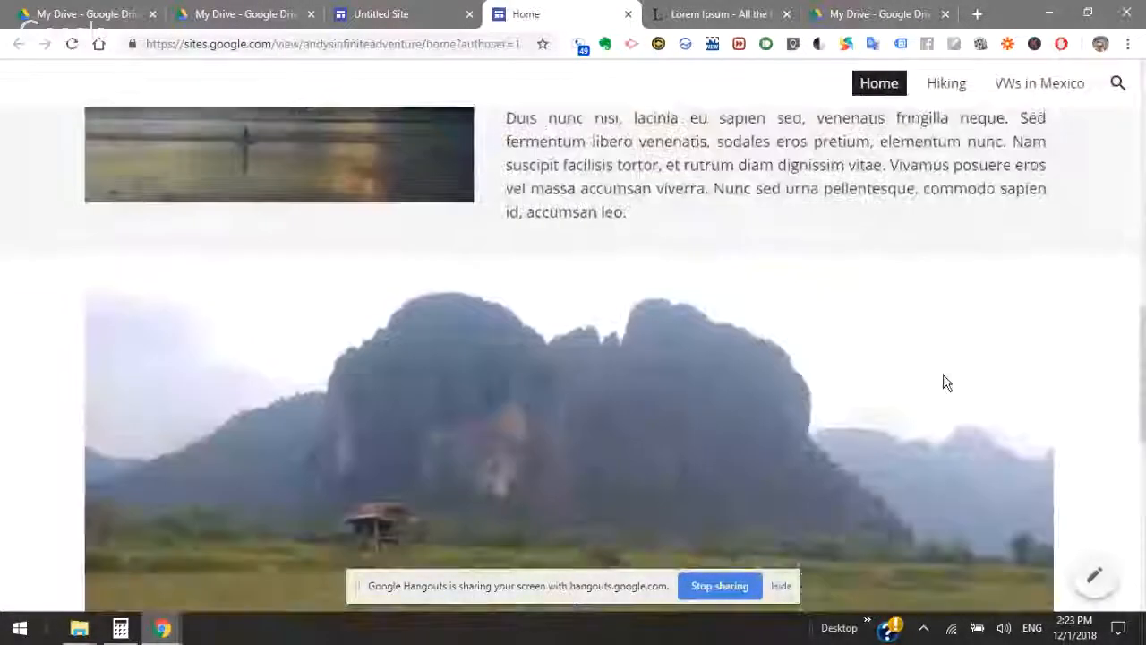
scroll(945, 383, "down", 8)
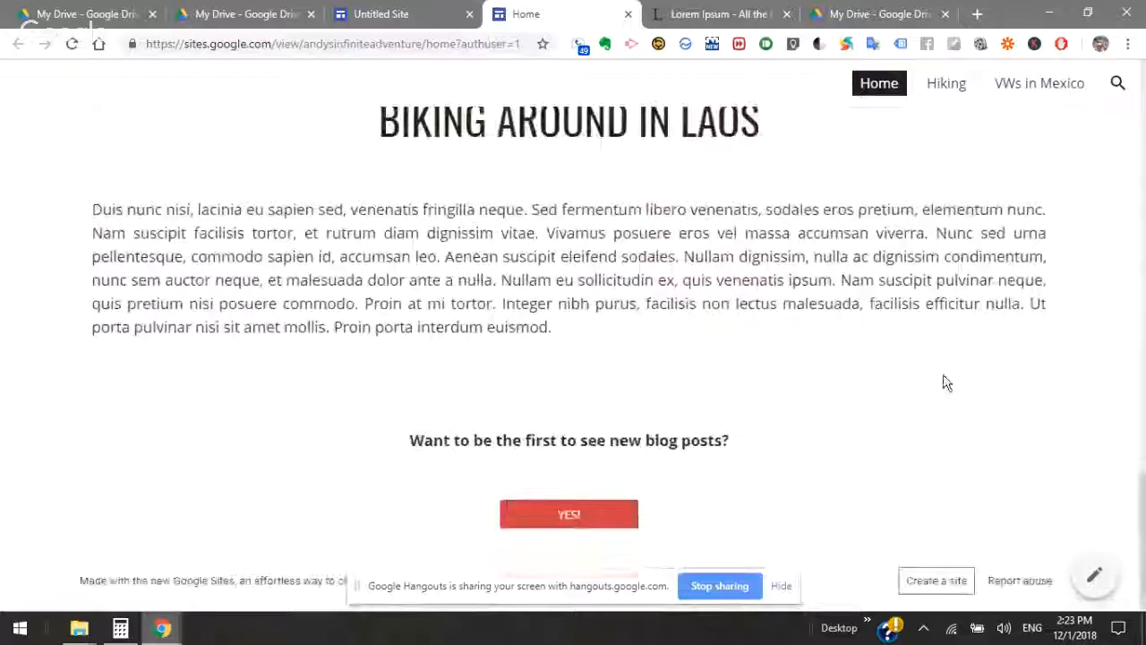
scroll(944, 382, "up", 5)
scroll(943, 383, "down", 5)
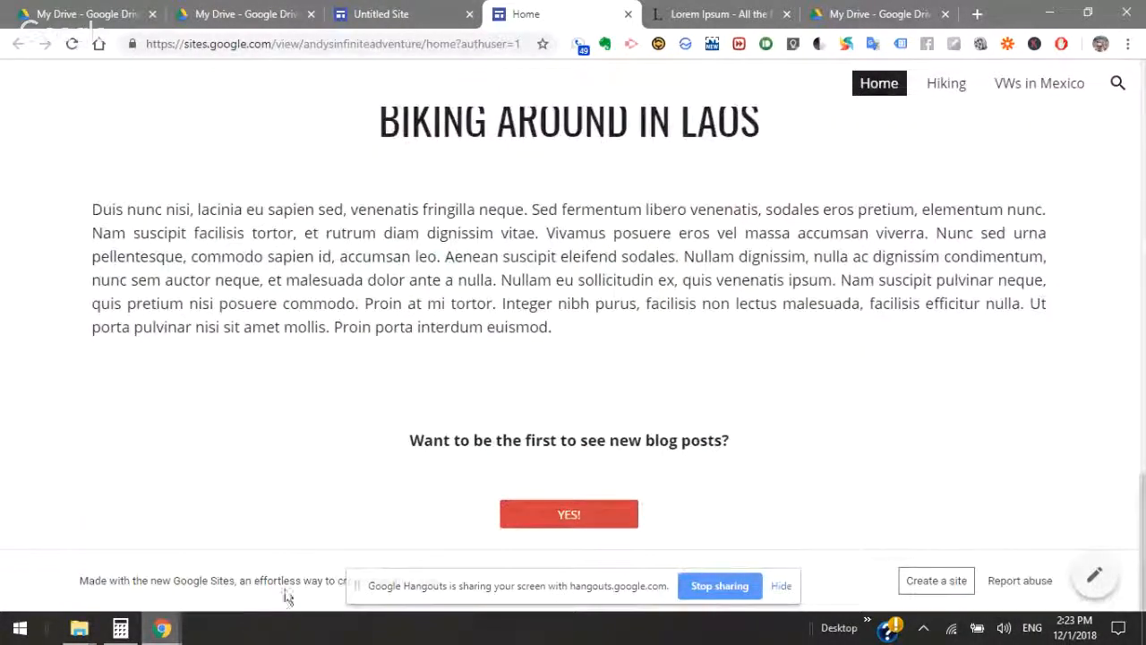
scroll(769, 430, "up", 10)
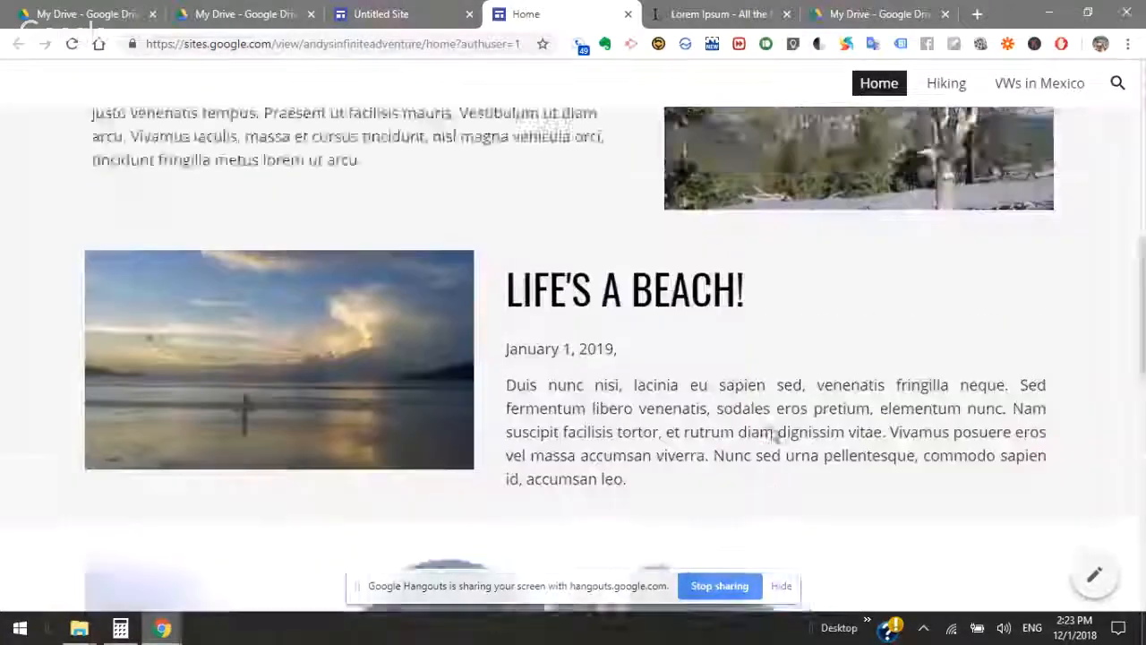
scroll(845, 414, "up", 10)
scroll(845, 418, "down", 5)
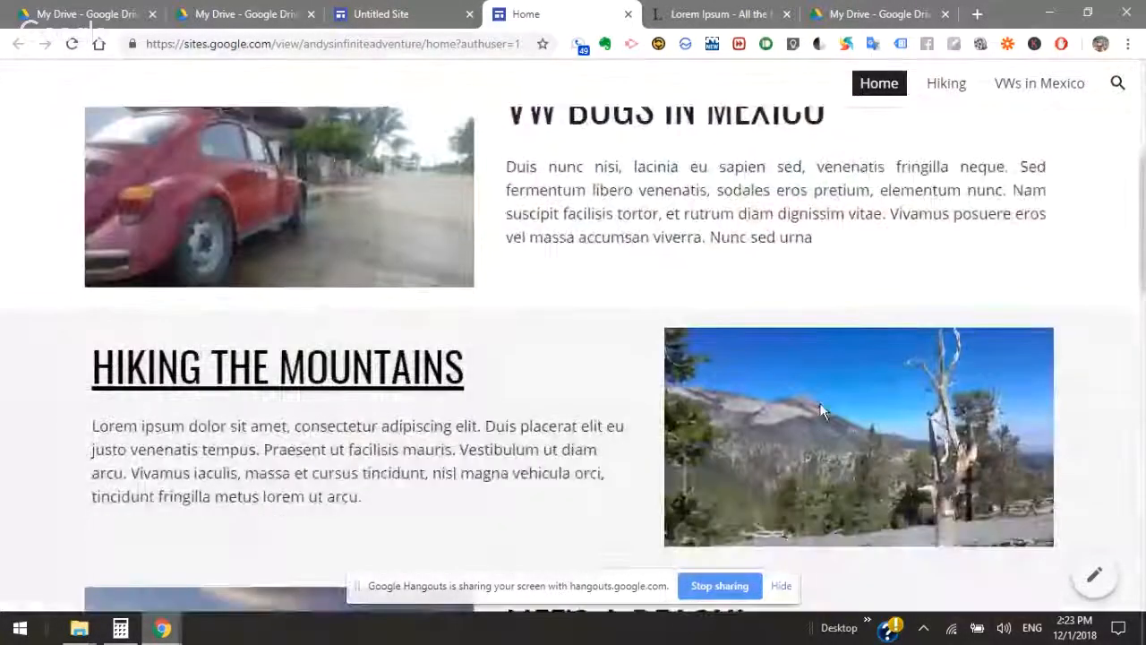
scroll(821, 407, "up", 5)
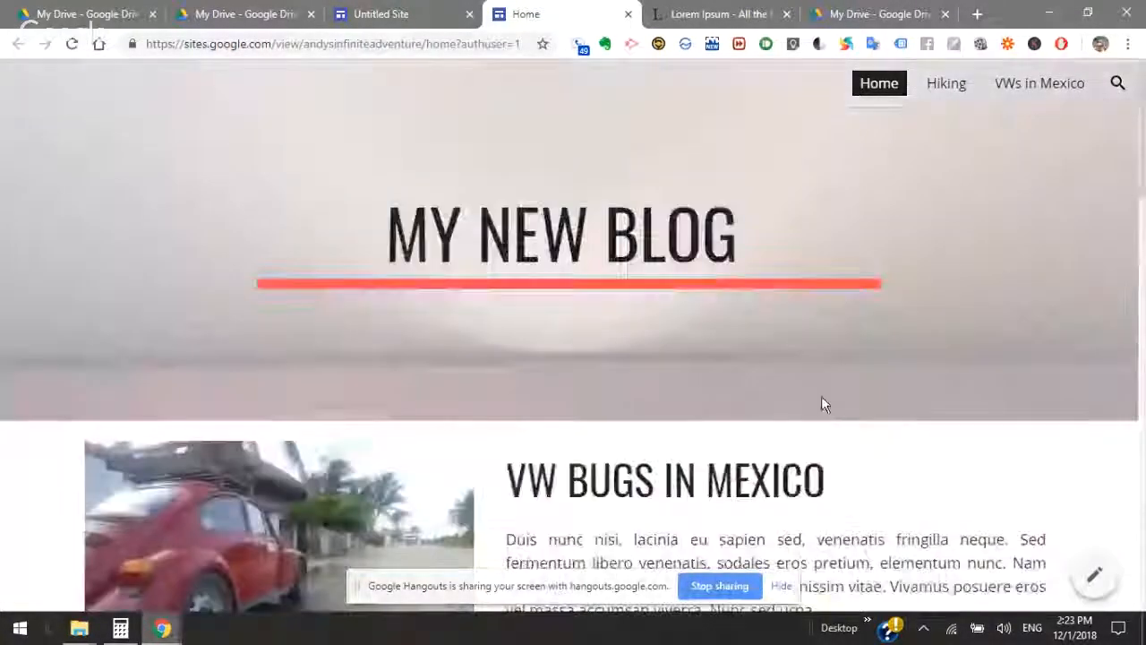
Compare the published Home page with its version in the site editor
left_click(415, 13)
left_click(525, 14)
left_click(408, 20)
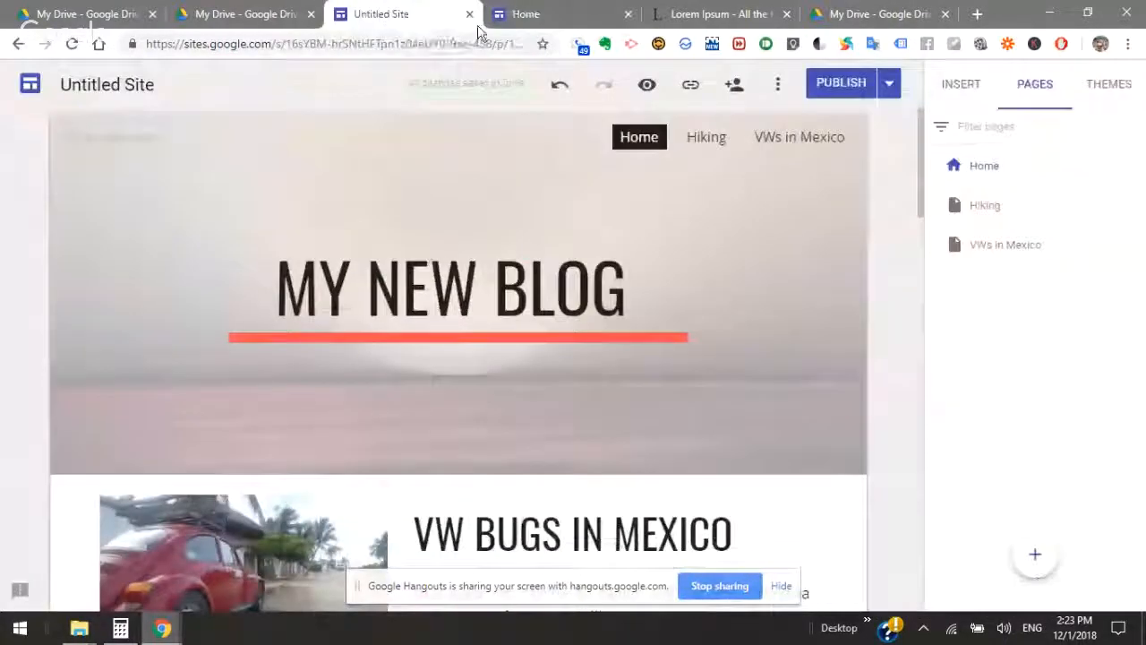
left_click(525, 16)
left_click(414, 16)
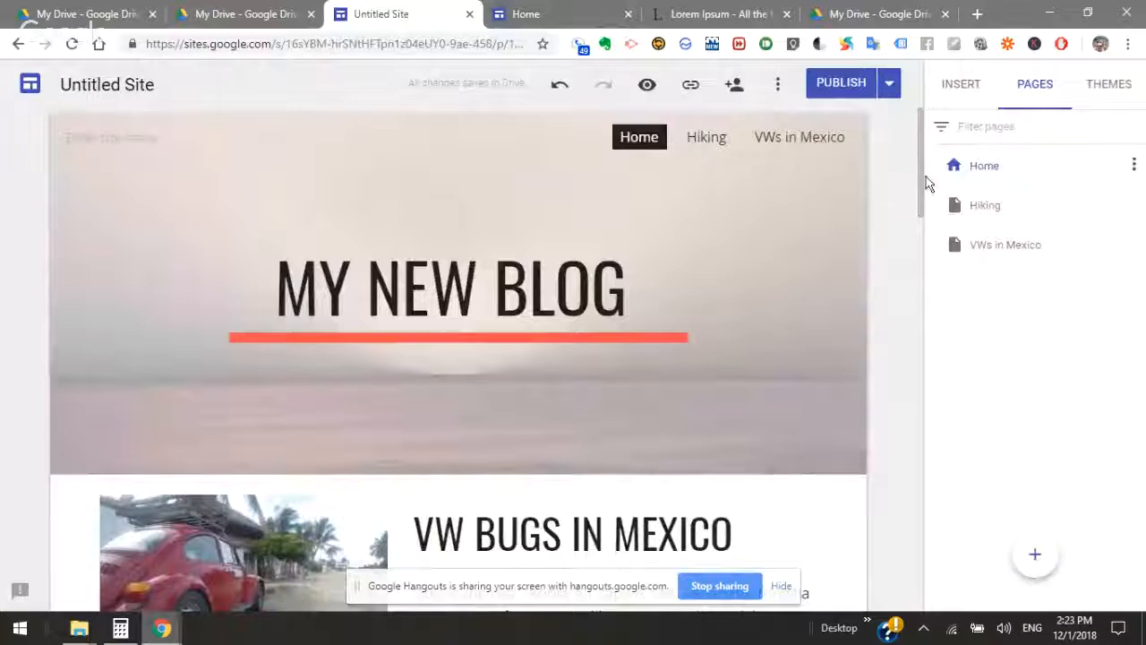
left_click_drag(923, 186, 919, 232)
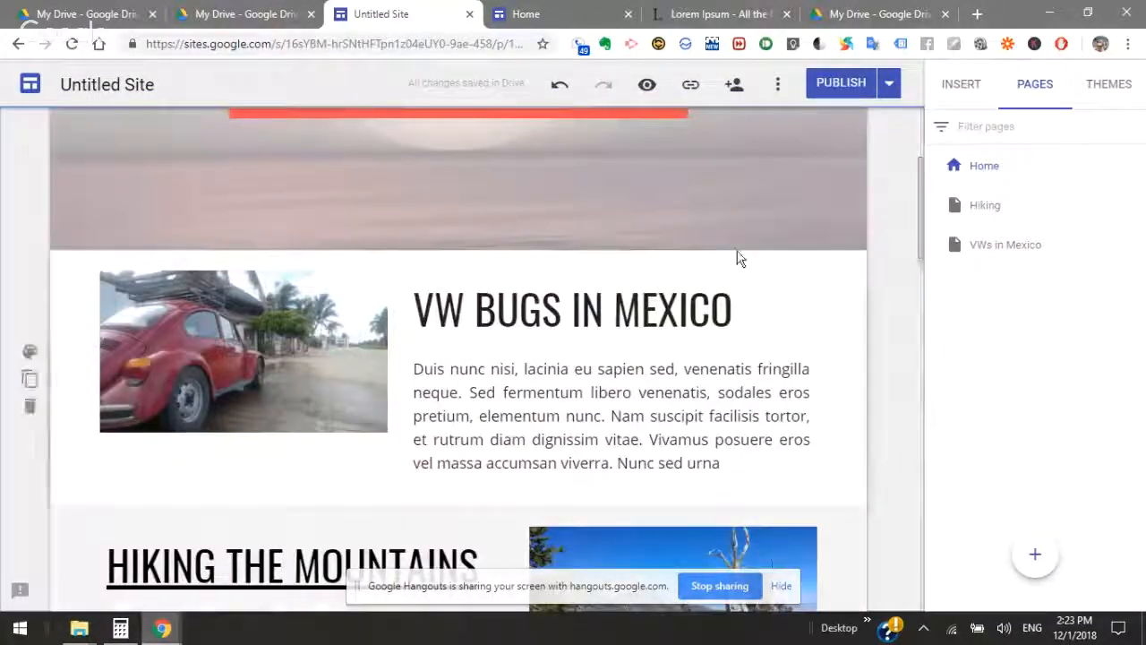
scroll(744, 266, "up", 3)
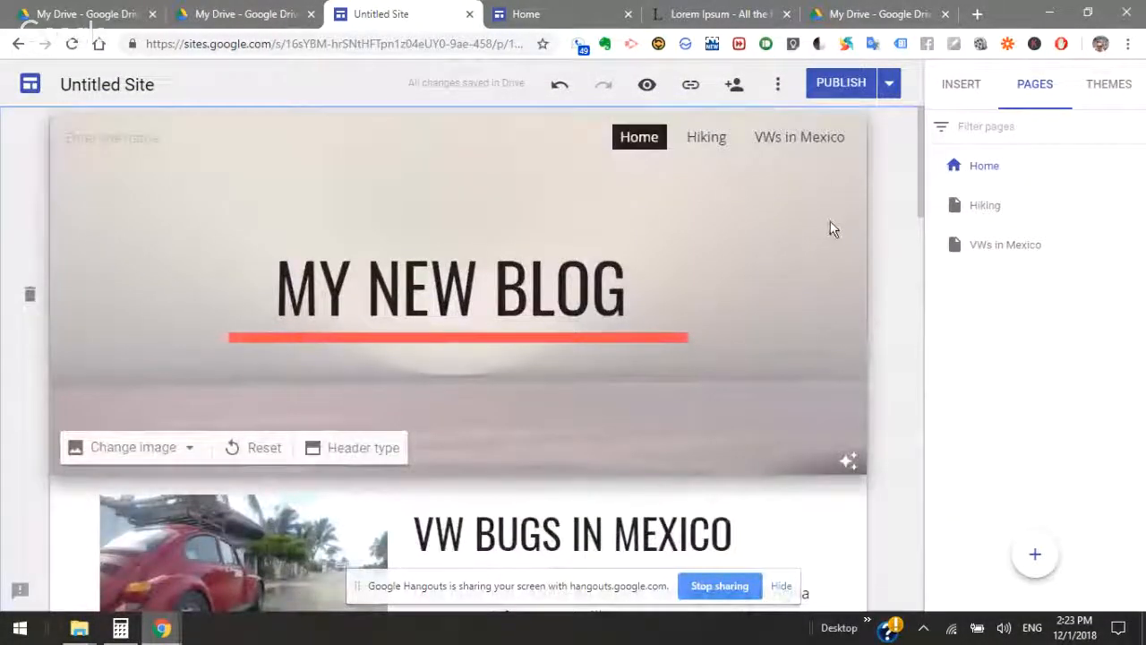
scroll(829, 228, "down", 6)
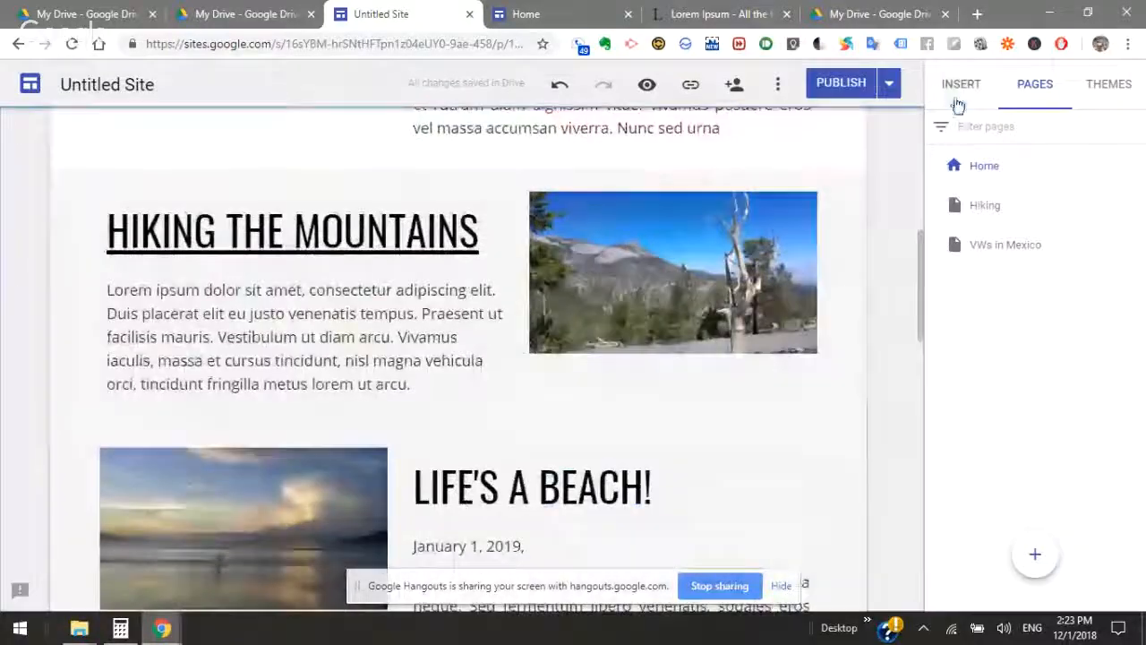
Review the layouts and content elements that can be inserted into the Home page, and minimize the browser
left_click(975, 102)
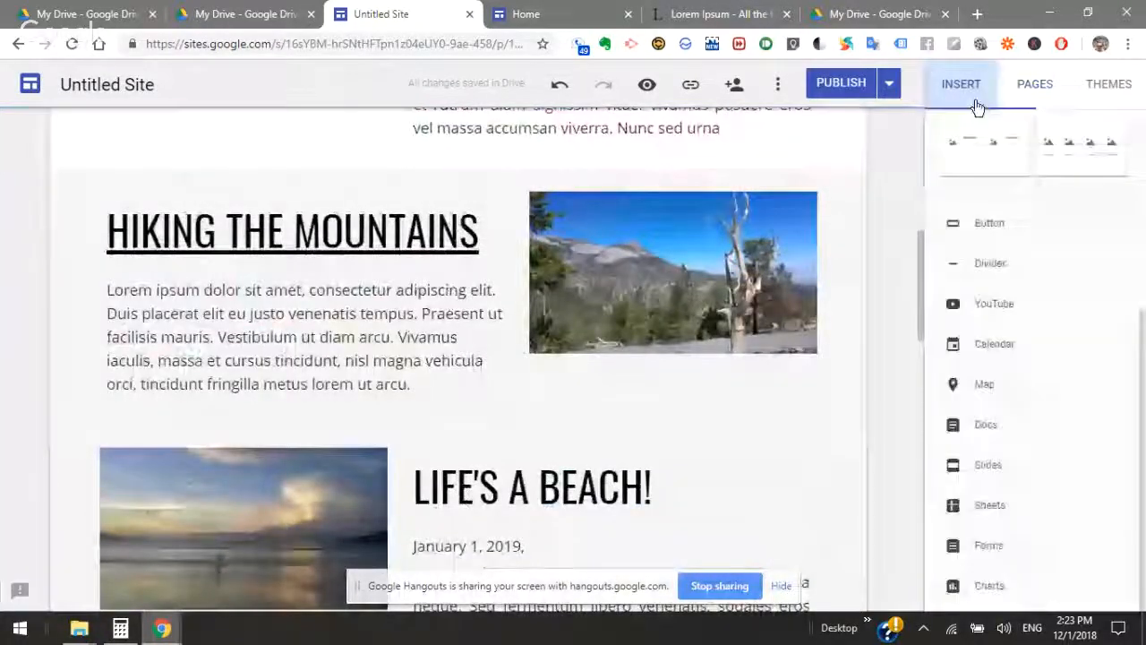
scroll(1088, 224, "up", 4)
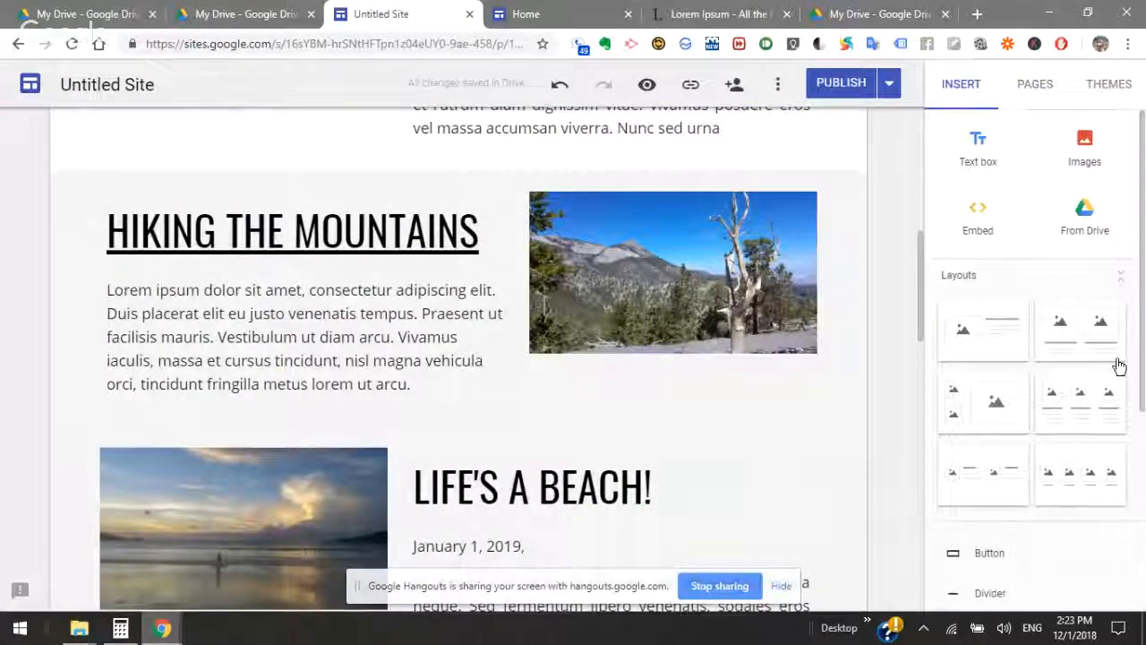
mouse_move(1145, 343)
left_mouse_down()
mouse_move(1142, 573)
mouse_move(1141, 336)
left_mouse_up()
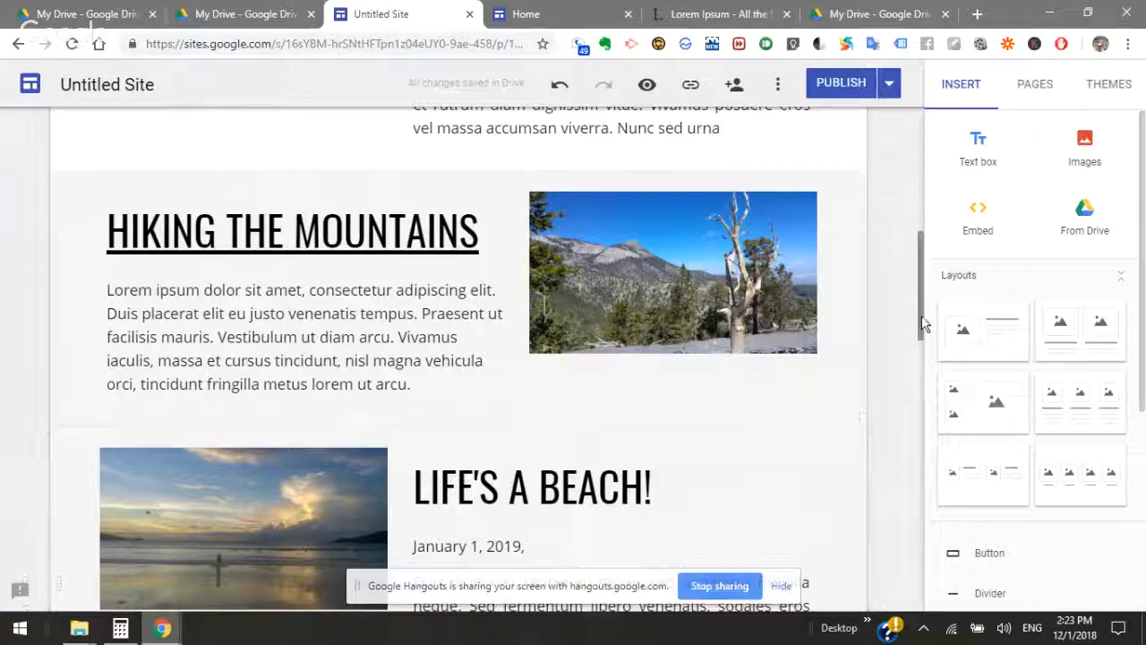
left_click_drag(926, 320, 922, 256)
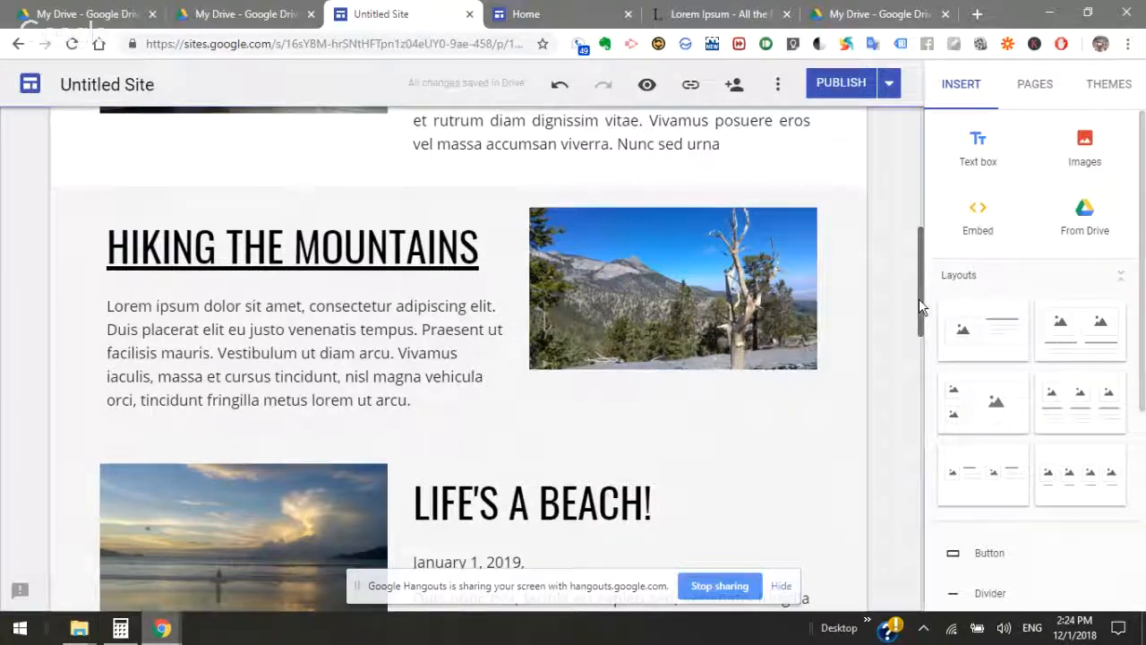
left_click_drag(920, 300, 923, 171)
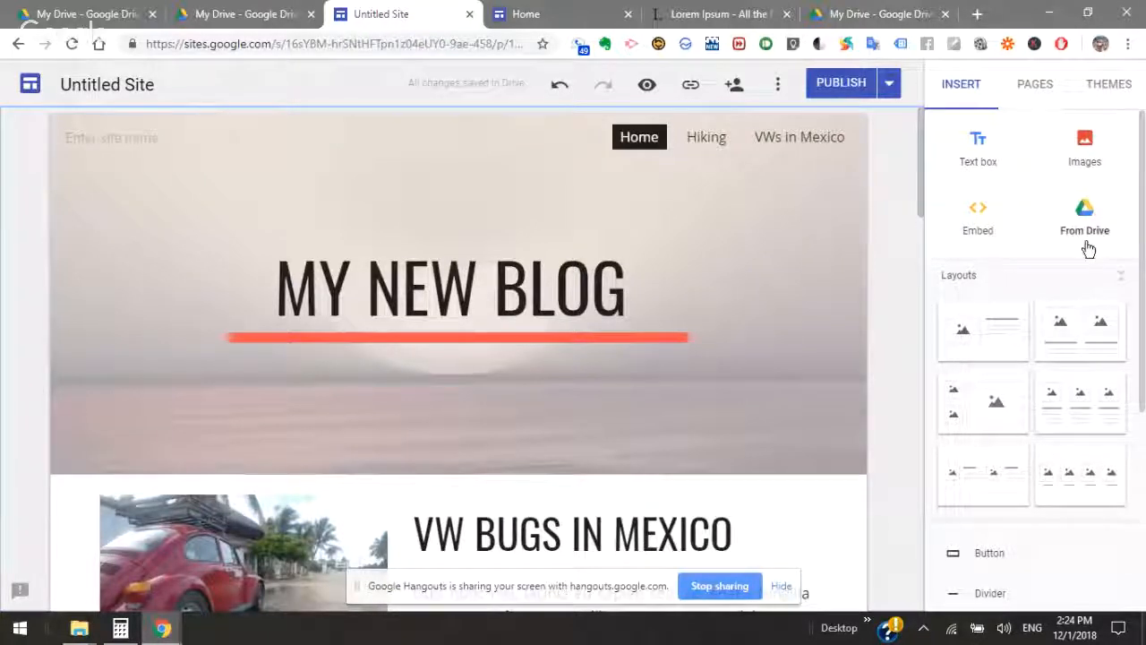
scroll(1086, 242, "down", 3)
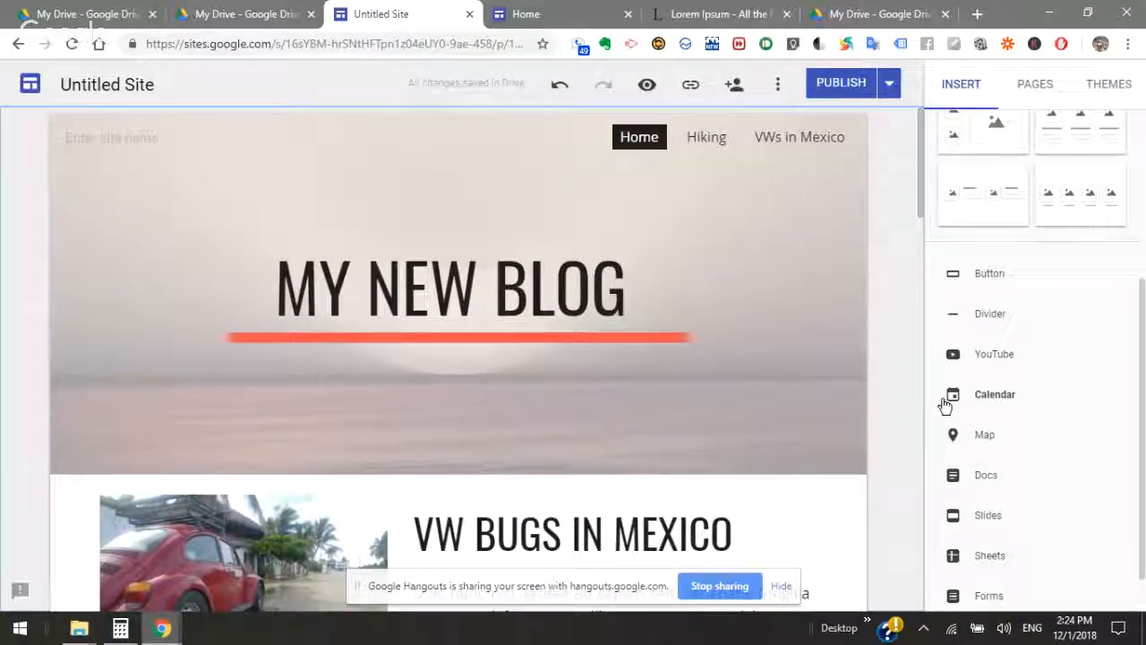
mouse_move(847, 423)
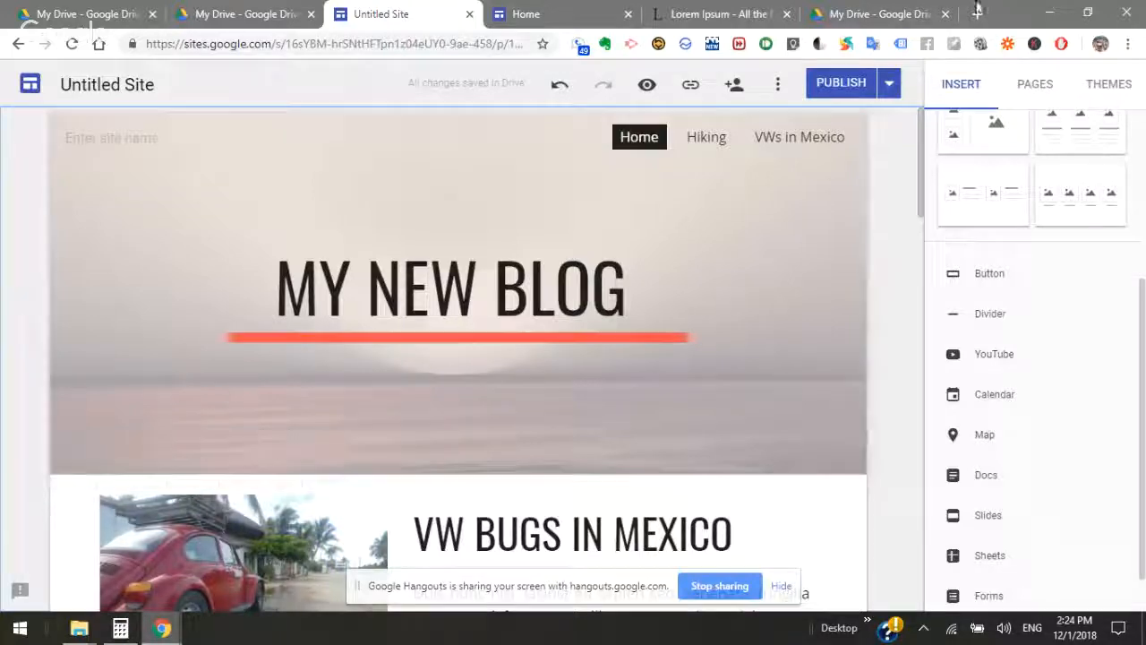
left_click(1046, 14)
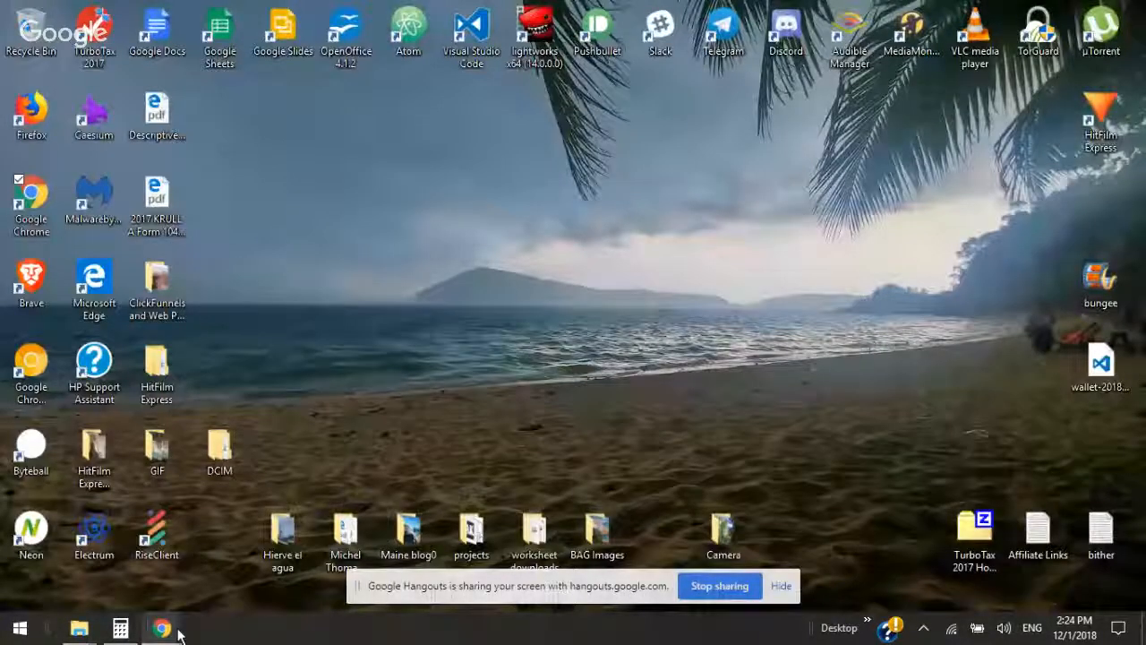